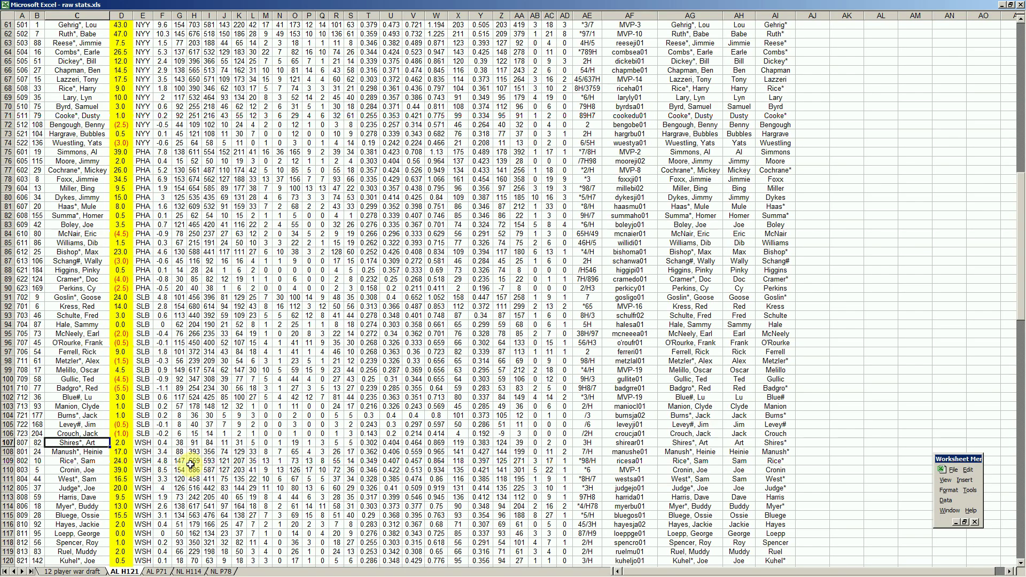
Switch to the Opera browser and examine the 1930 American League Detailed Standings on Baseball Reference
{"action": "left_click", "coordinate": [141, 325]}
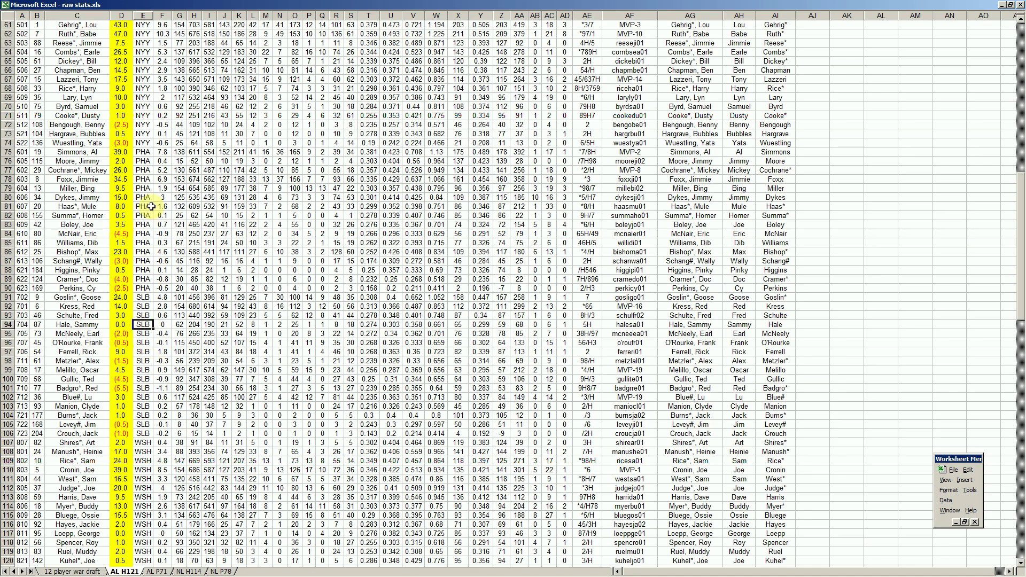
{"action": "left_click", "coordinate": [576, 572]}
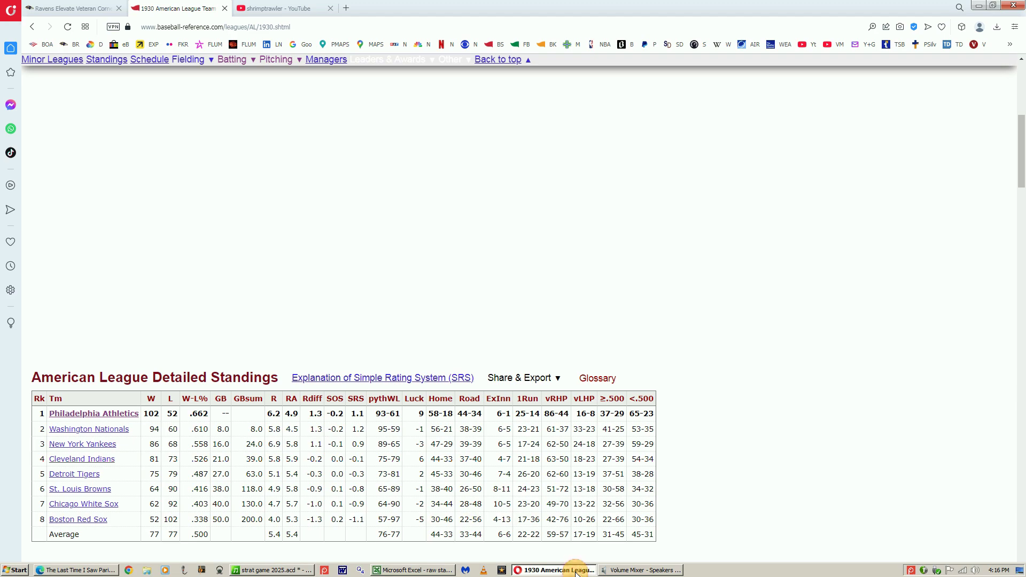
{"action": "mouse_move", "coordinate": [1021, 190]}
{"action": "left_mouse_down"}
{"action": "mouse_move", "coordinate": [1022, 143]}
{"action": "mouse_move", "coordinate": [1021, 202]}
{"action": "left_mouse_up"}
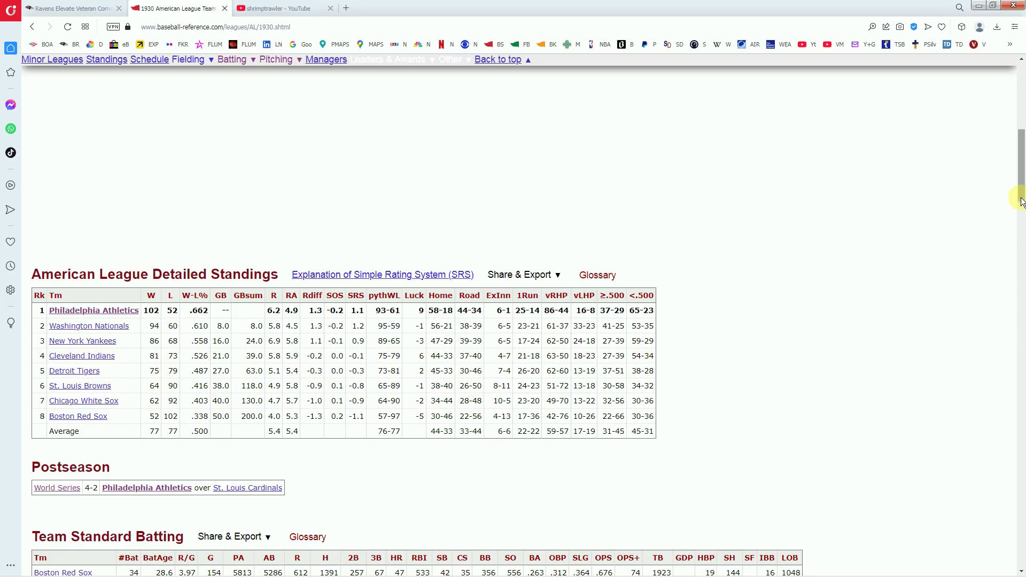
{"action": "scroll", "coordinate": [1013, 211], "scroll_direction": "down", "scroll_amount": 2}
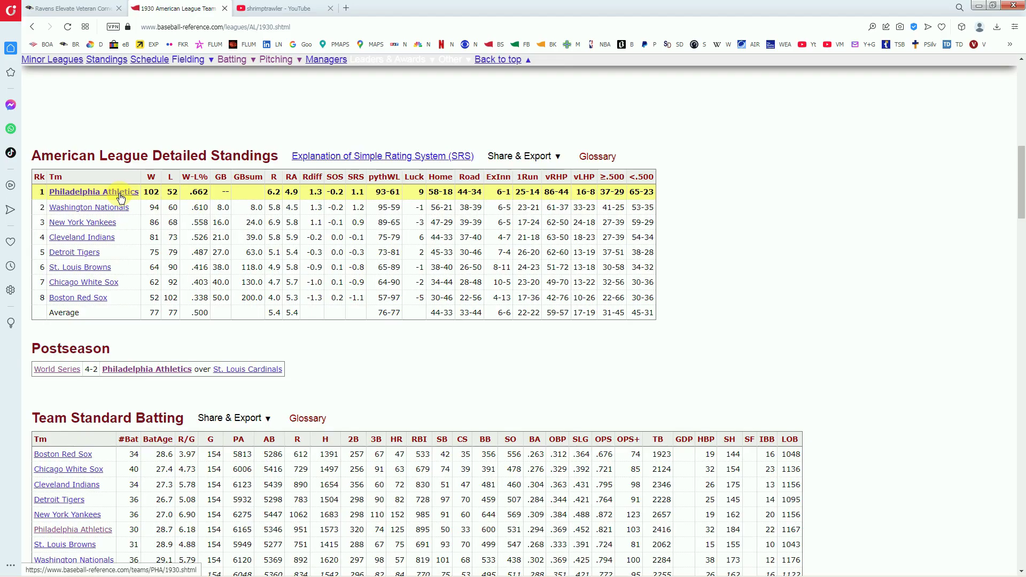
{"action": "scroll", "coordinate": [122, 199], "scroll_direction": "up", "scroll_amount": 1}
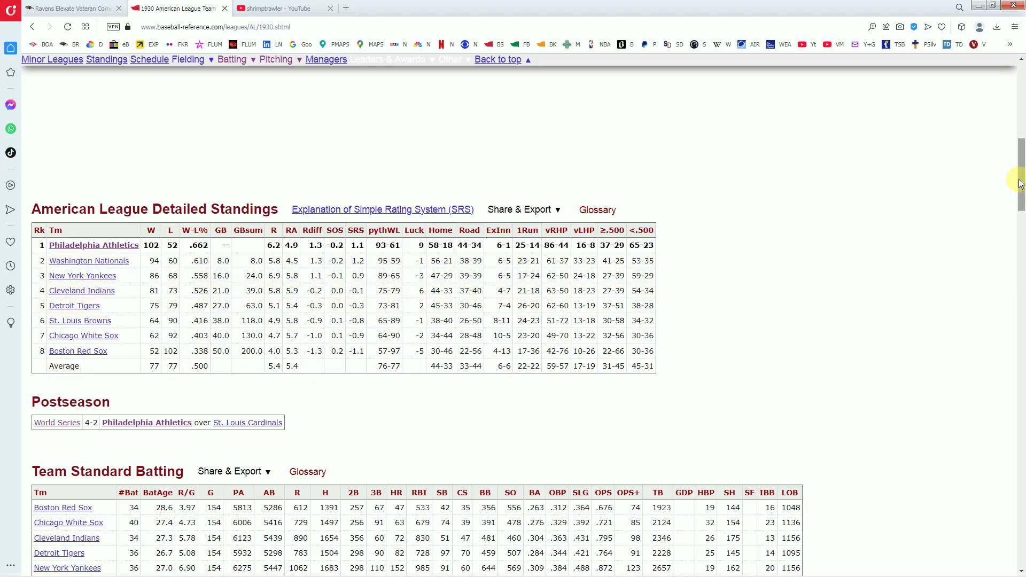
Open the 1930 National League Team Statistics page and examine its detailed standings
{"action": "left_click_drag", "start_coordinate": [1021, 179], "coordinate": [1024, 96]}
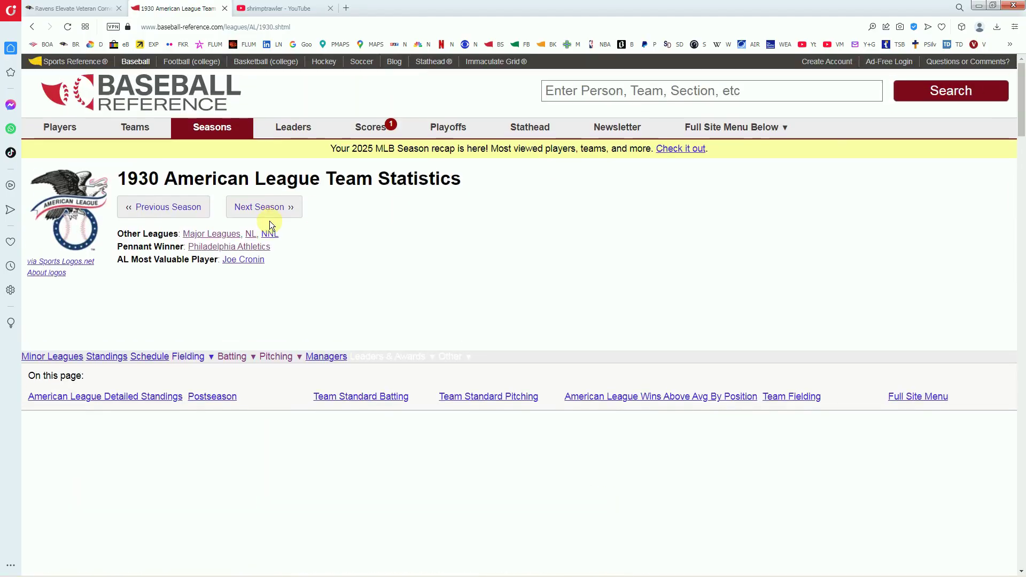
{"action": "left_click", "coordinate": [250, 235]}
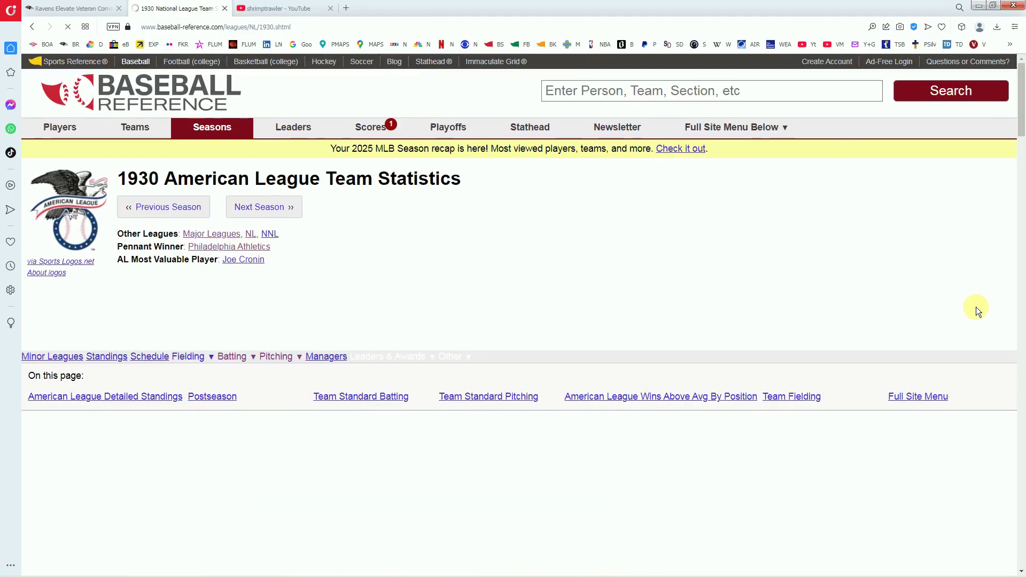
{"action": "scroll", "coordinate": [908, 212], "scroll_direction": "down", "scroll_amount": 6}
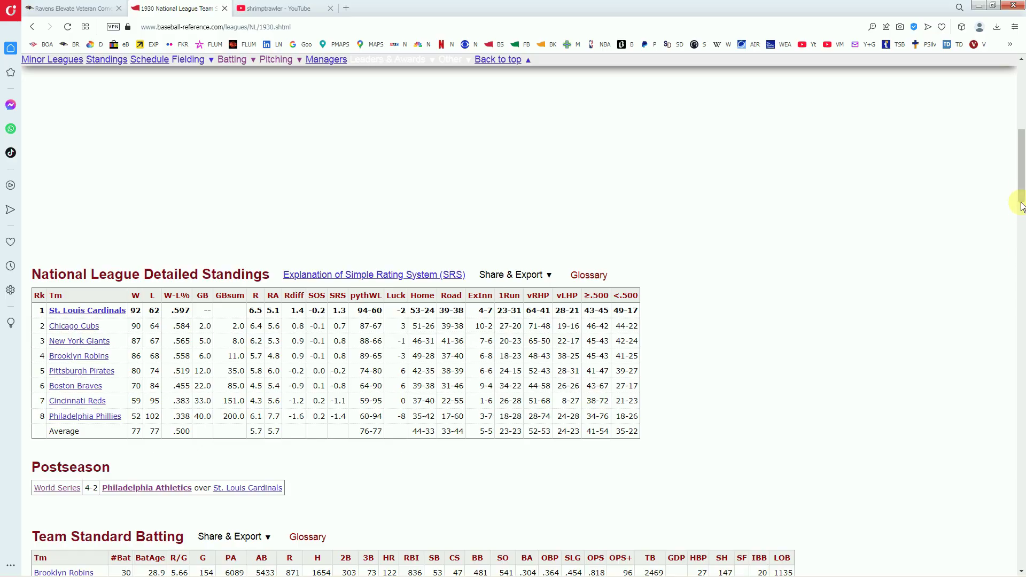
Examine runs per game and batting averages in the National League Team Standard Batting table
{"action": "left_click_drag", "start_coordinate": [1022, 196], "coordinate": [1022, 238]}
{"action": "left_click", "coordinate": [181, 260]}
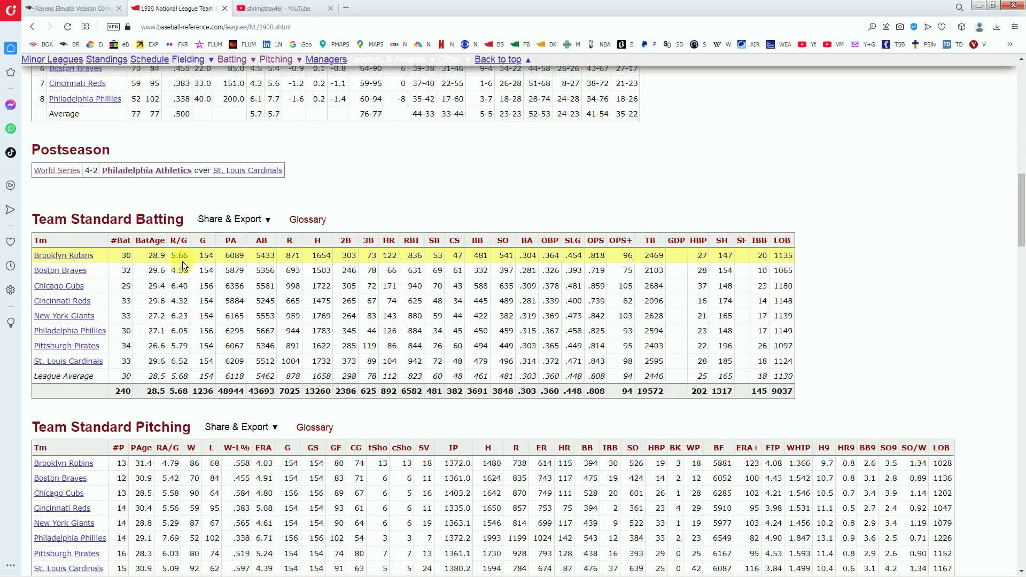
{"action": "left_click", "coordinate": [159, 393]}
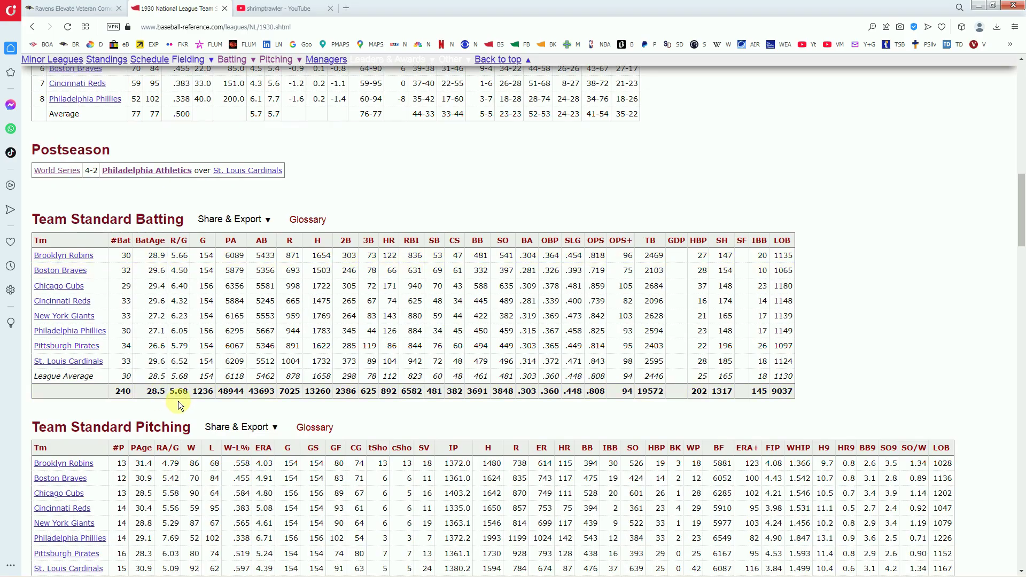
{"action": "left_click", "coordinate": [172, 380]}
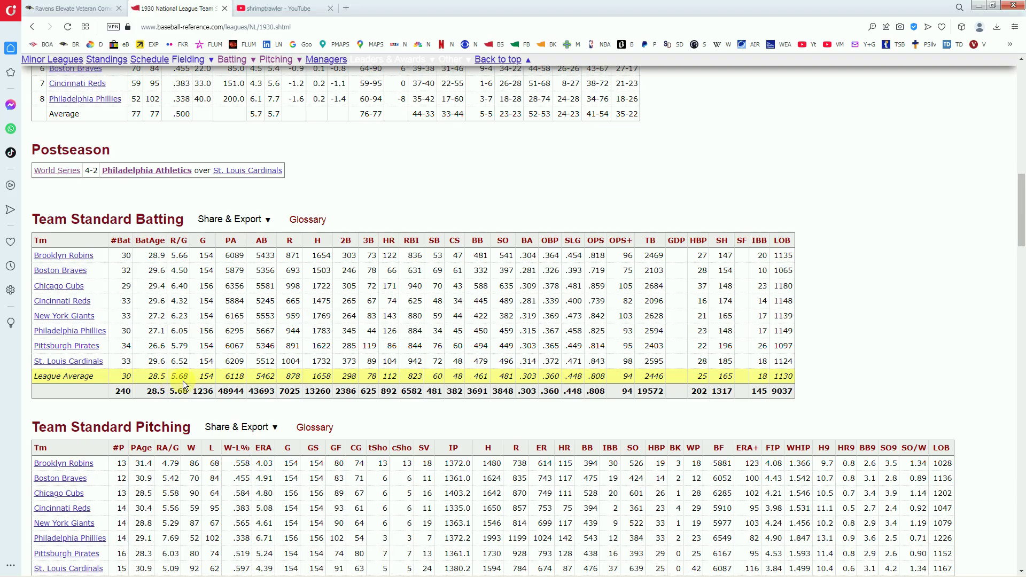
{"action": "left_click", "coordinate": [183, 391]}
{"action": "left_click", "coordinate": [521, 297]}
{"action": "left_click", "coordinate": [535, 271]}
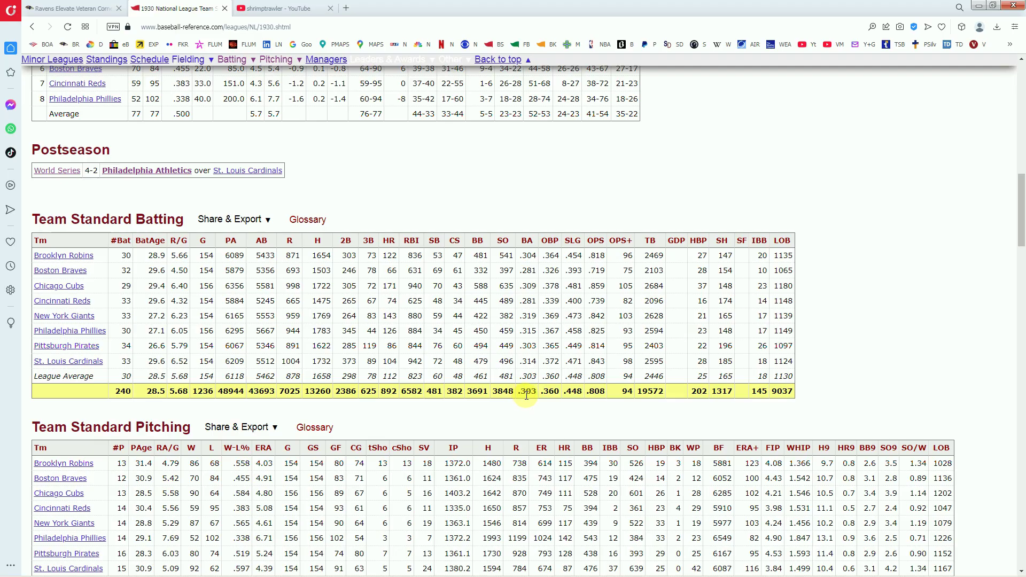
Open the 1930 National League Standard Batting page and sort the Player Standard Batting table by OPS
{"action": "left_click_drag", "start_coordinate": [1020, 220], "coordinate": [1020, 122]}
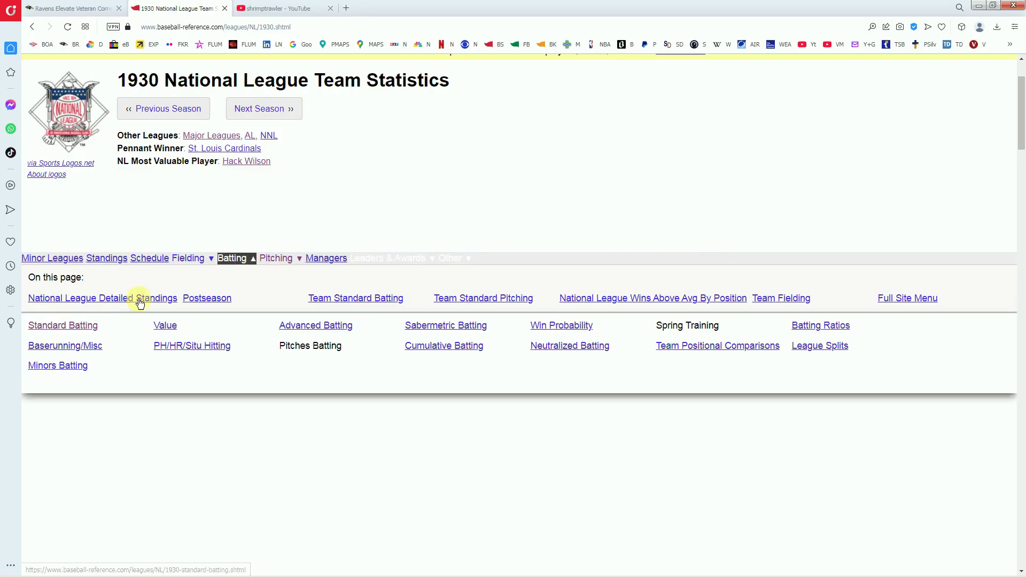
{"action": "mouse_move", "coordinate": [231, 263]}
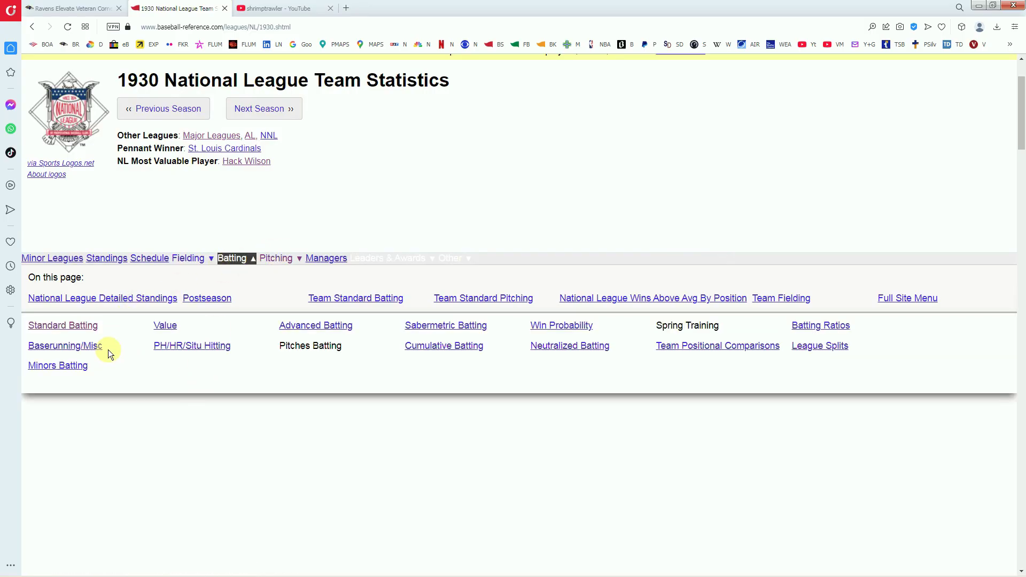
{"action": "left_click", "coordinate": [82, 326]}
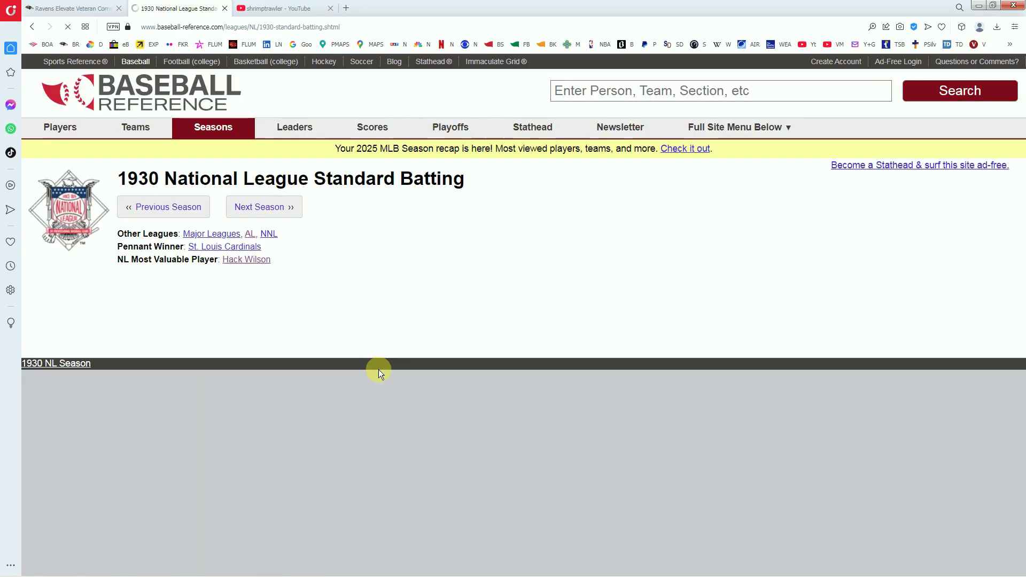
{"action": "scroll", "coordinate": [1021, 172], "scroll_direction": "down", "scroll_amount": 7}
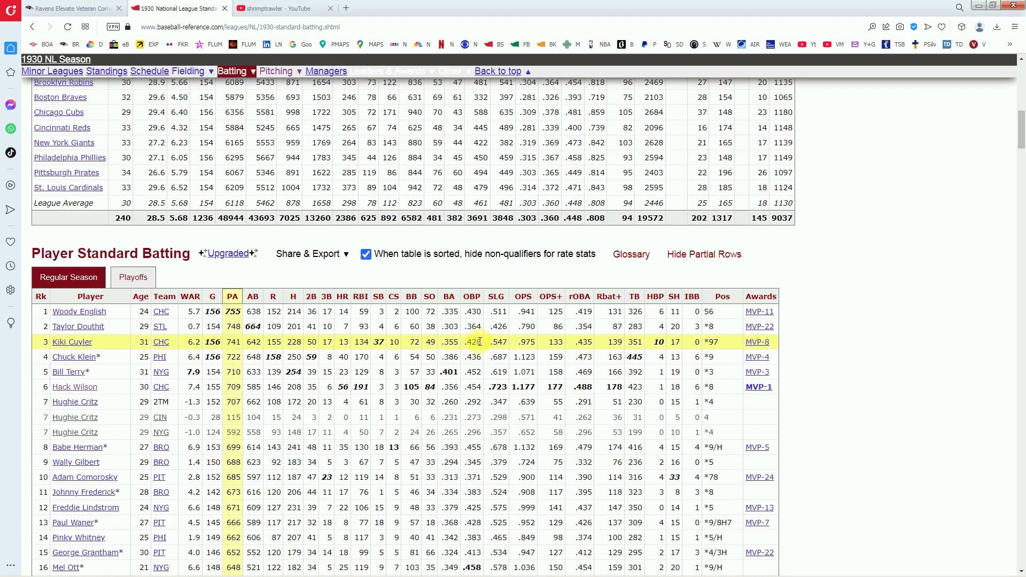
{"action": "left_click", "coordinate": [525, 303]}
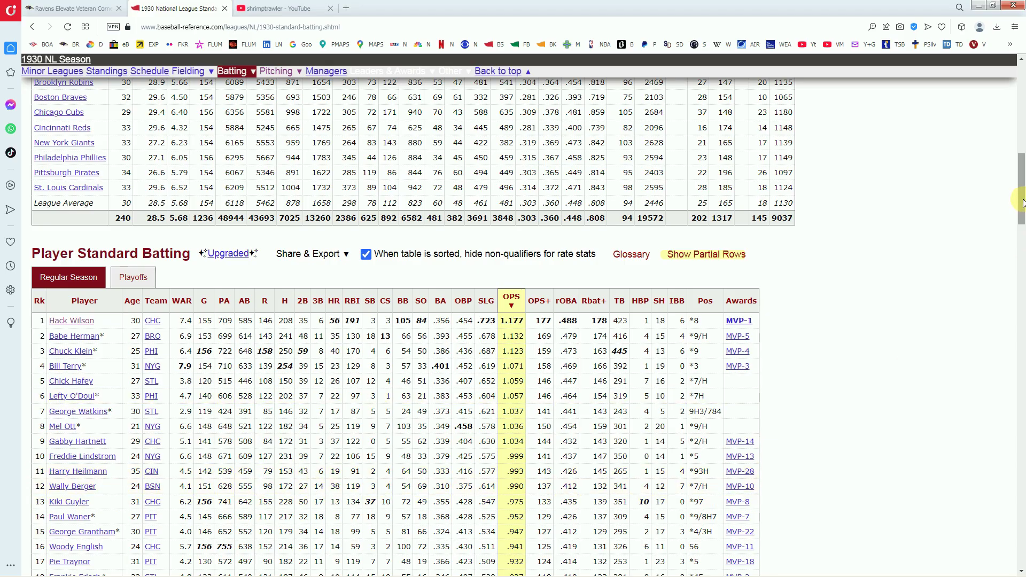
Open the 1930 American League Standard Batting page and sort the Player Standard Batting table by WAR
{"action": "left_click_drag", "start_coordinate": [1022, 202], "coordinate": [1022, 112]}
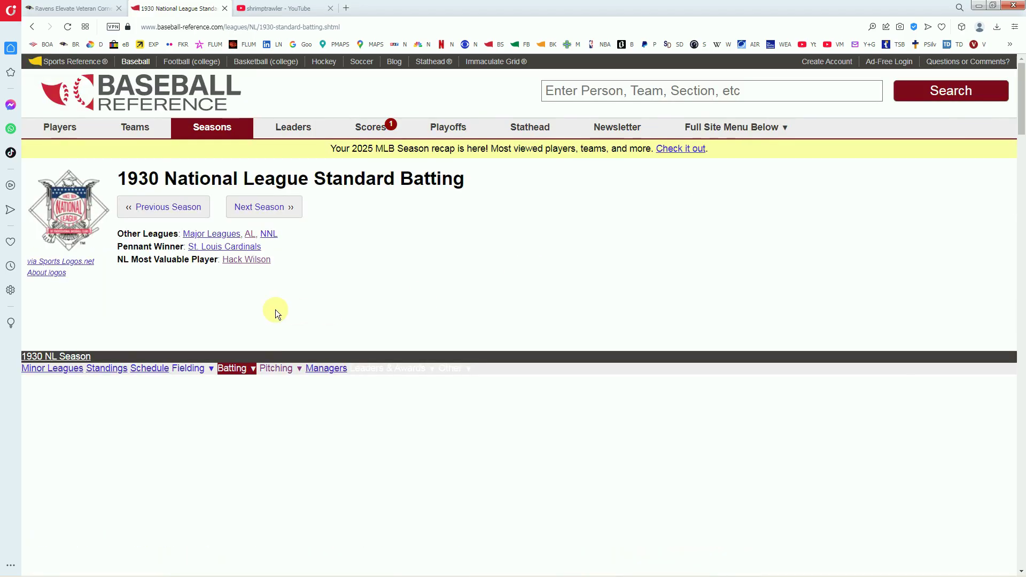
{"action": "left_click", "coordinate": [250, 234]}
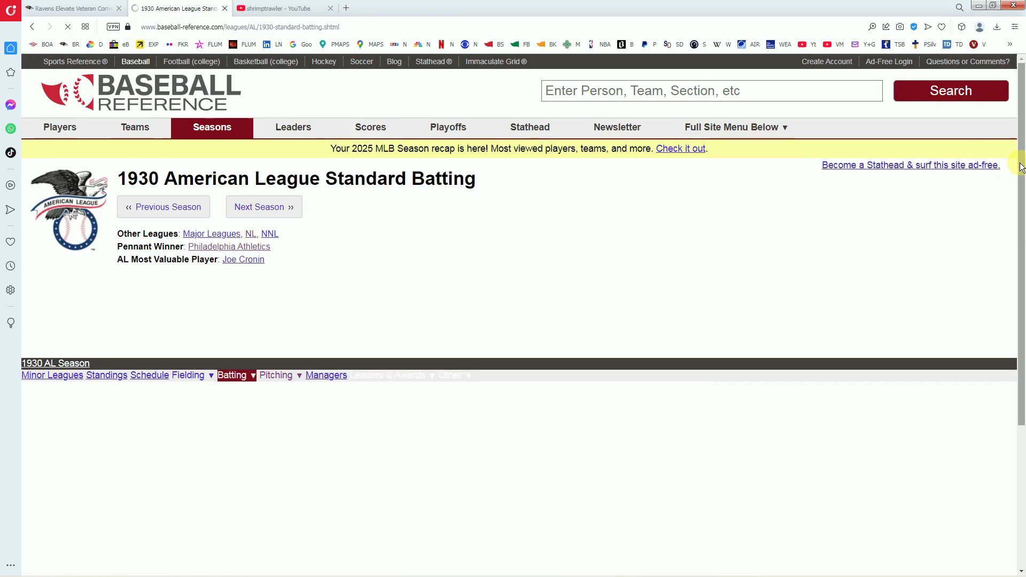
{"action": "scroll", "coordinate": [1020, 171], "scroll_direction": "down", "scroll_amount": 4}
{"action": "scroll", "coordinate": [1021, 171], "scroll_direction": "down", "scroll_amount": 9}
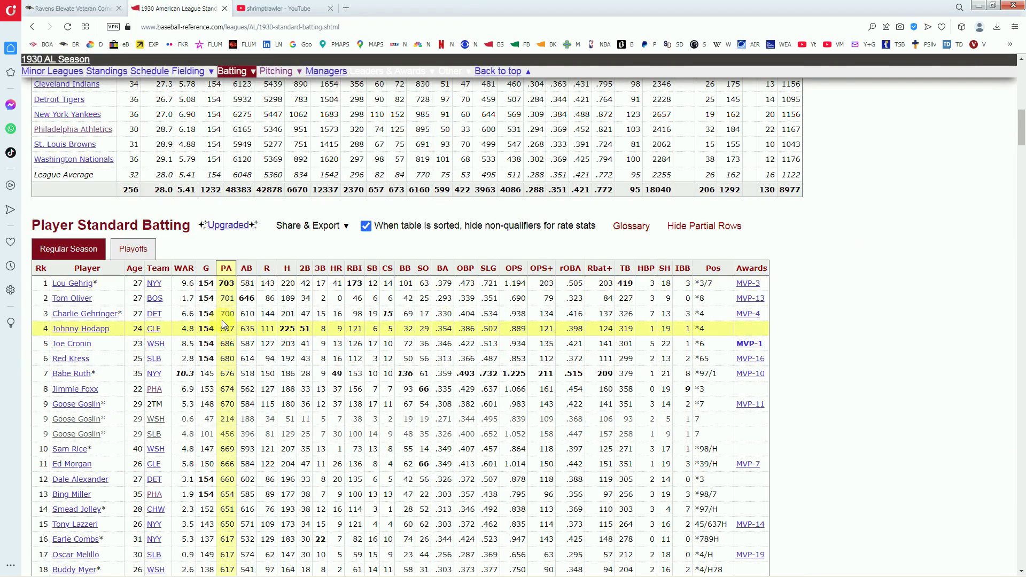
{"action": "left_click", "coordinate": [187, 272]}
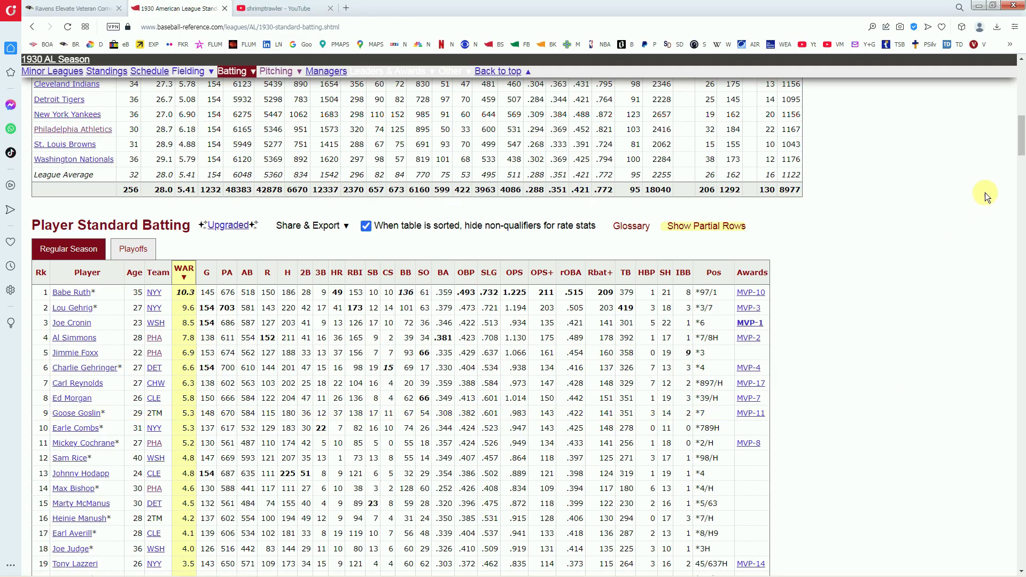
Switch to the raw stats.xls workbook in Excel and look over the Philadelphia and St. Louis player rows
{"action": "left_click_drag", "start_coordinate": [1017, 140], "coordinate": [1018, 85]}
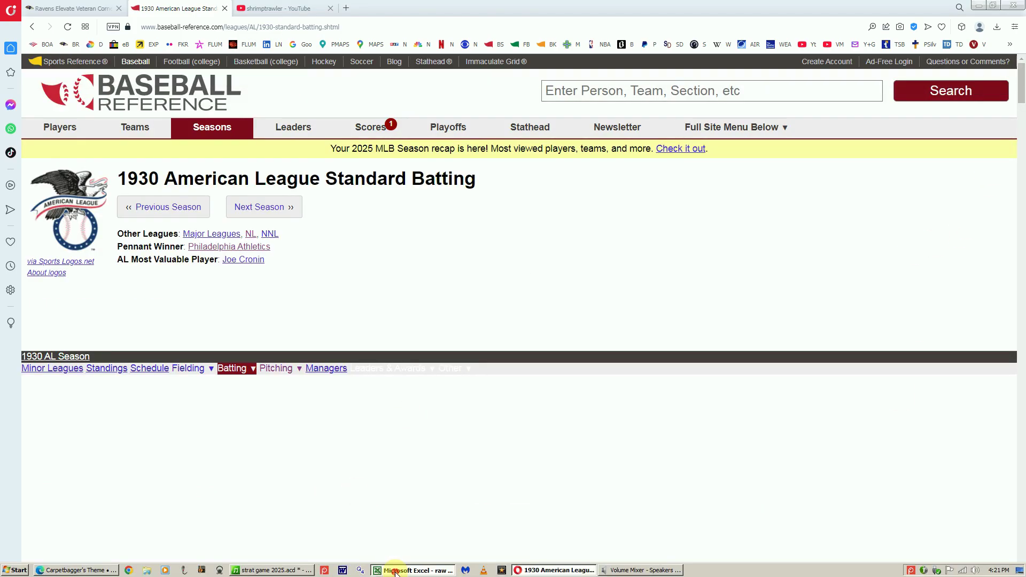
{"action": "left_click", "coordinate": [396, 570]}
{"action": "left_click", "coordinate": [77, 224]}
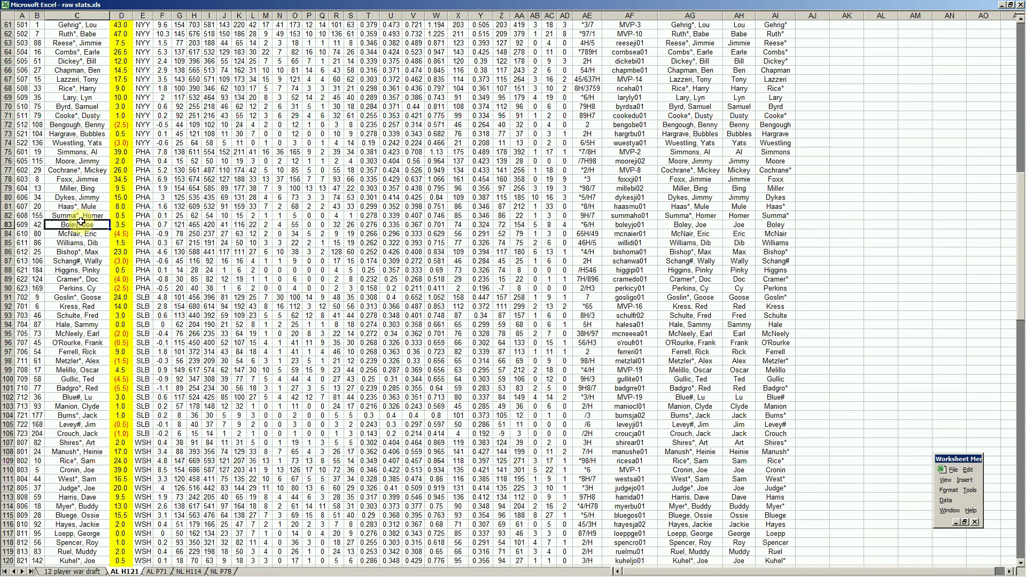
{"action": "left_click", "coordinate": [86, 397]}
{"action": "left_click", "coordinate": [80, 334]}
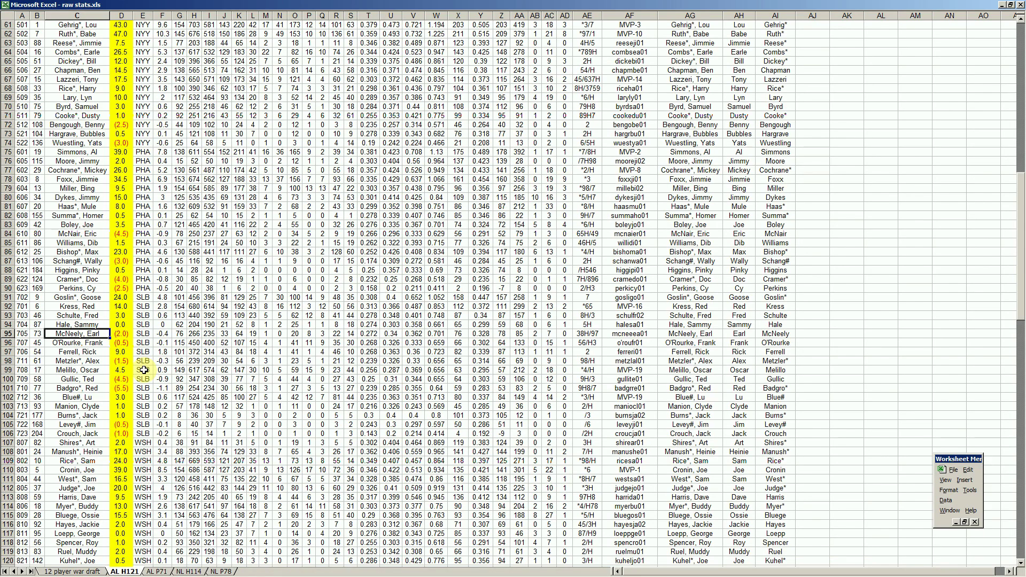
In Opera, open the SOM Baseball Season Rosters page in a new tab and close the YouTube and Ravens tabs
{"action": "mouse_move", "coordinate": [592, 573]}
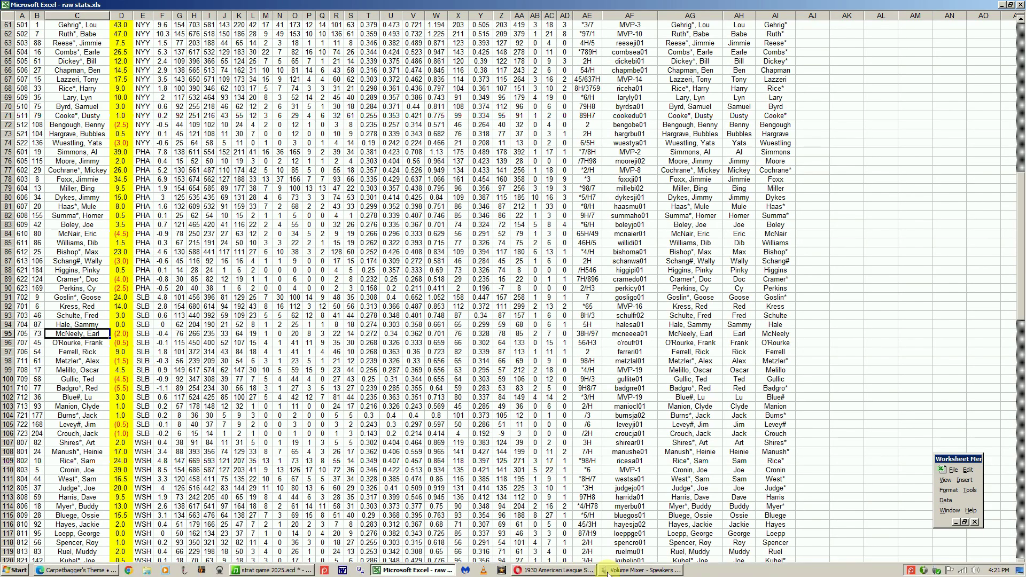
{"action": "left_click", "coordinate": [555, 570]}
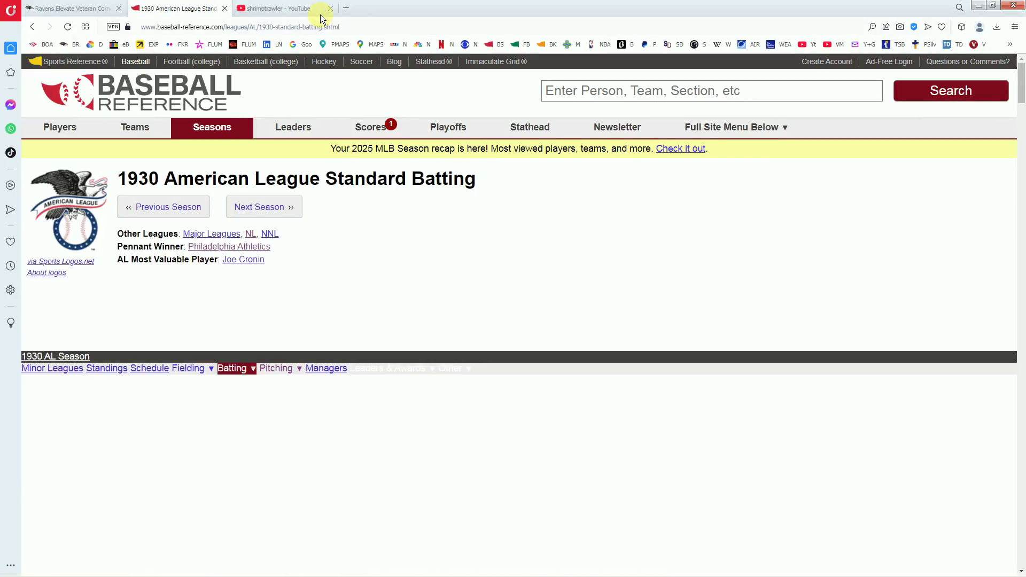
{"action": "left_click", "coordinate": [346, 8]}
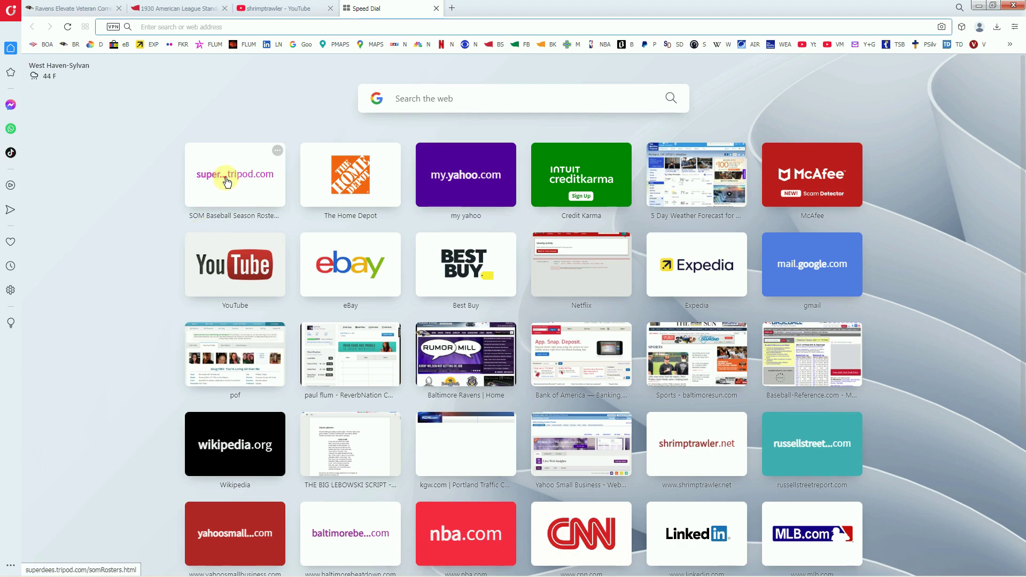
{"action": "left_click", "coordinate": [336, 46]}
{"action": "left_click", "coordinate": [330, 8]}
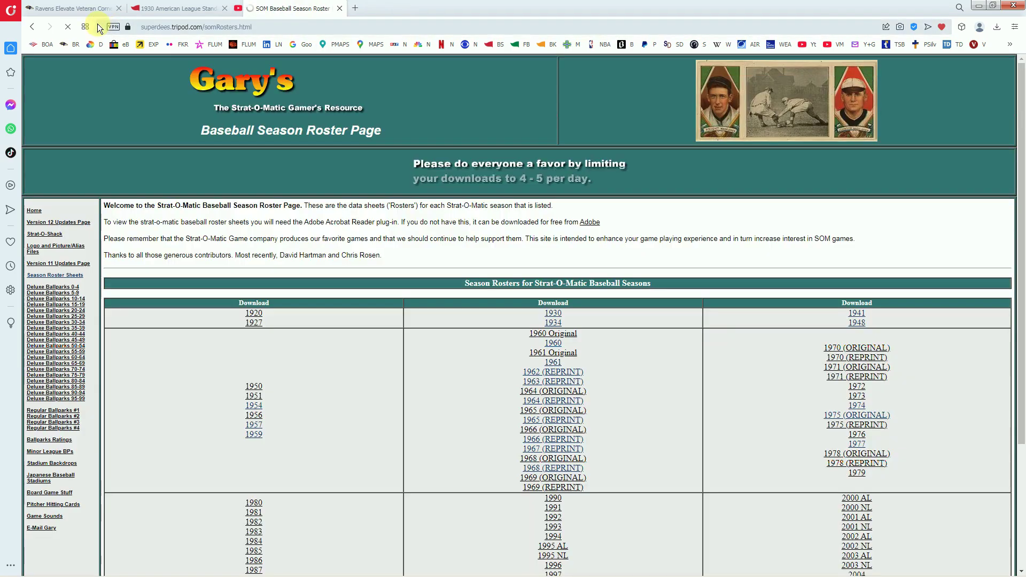
{"action": "left_click", "coordinate": [118, 8]}
{"action": "mouse_move", "coordinate": [284, 572]}
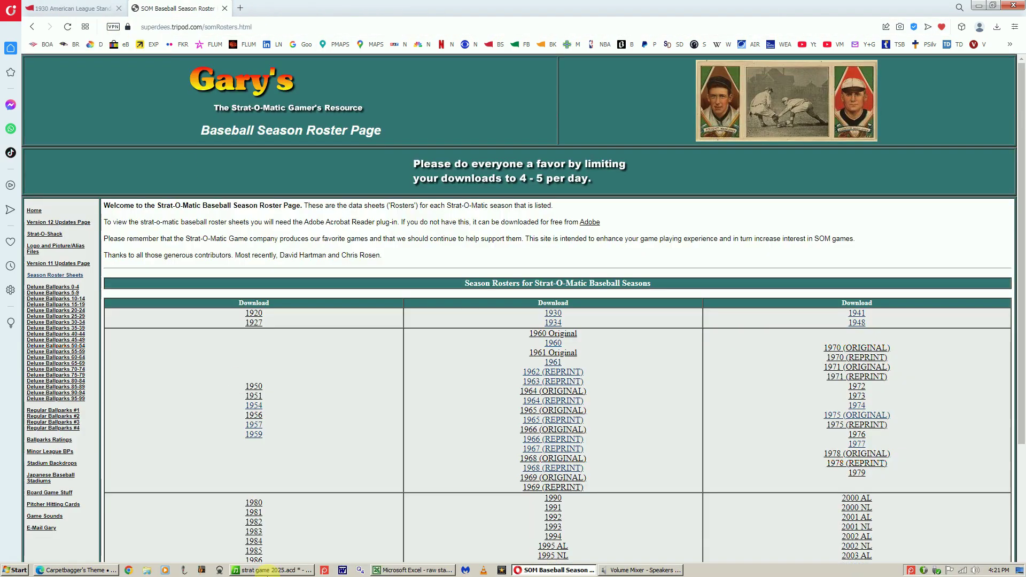
Switch to the raw stats.xls workbook in Excel and browse for a workbook to open in the STRAT folder
{"action": "left_click", "coordinate": [411, 570]}
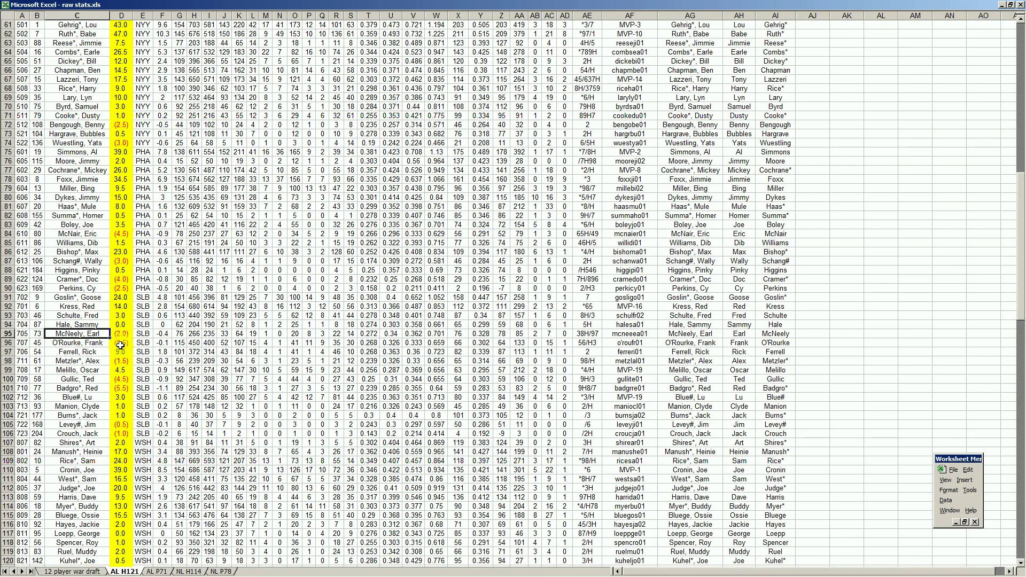
{"action": "left_click", "coordinate": [951, 469]}
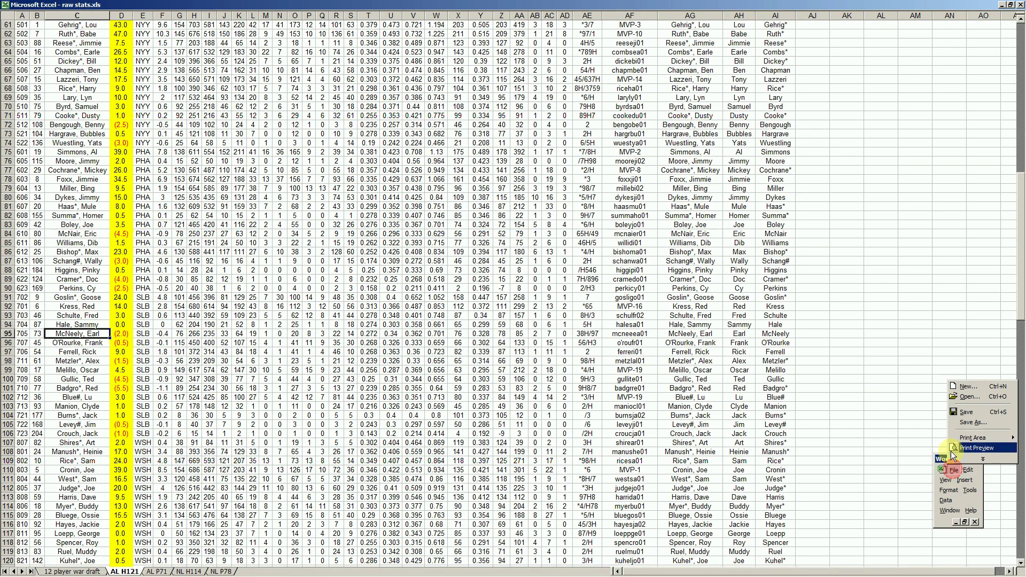
{"action": "left_click", "coordinate": [958, 398]}
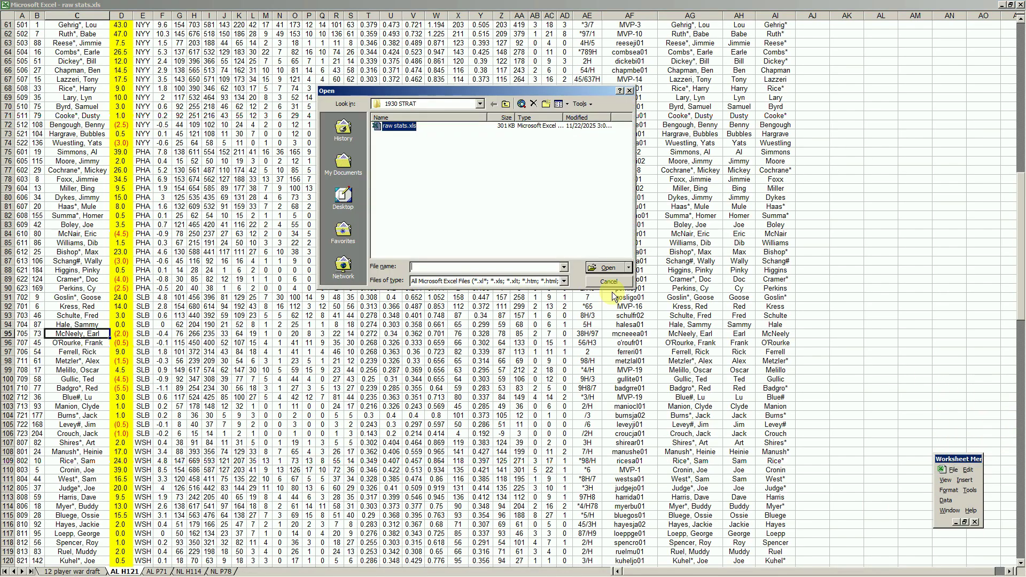
{"action": "left_click", "coordinate": [481, 105]}
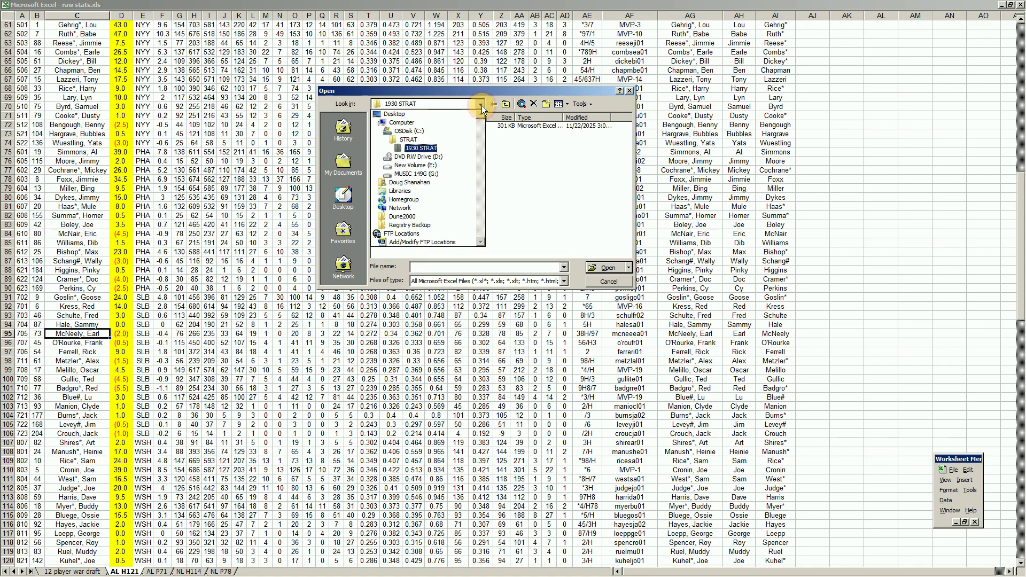
{"action": "left_click", "coordinate": [411, 141]}
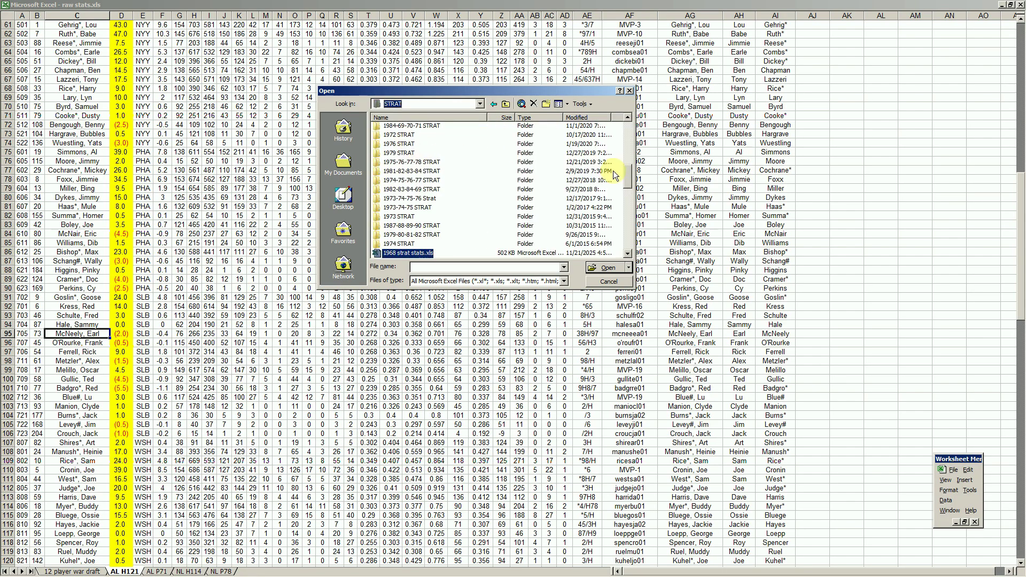
Find the 1956 strat stats.xls workbook in the STRAT folder and open it
{"action": "left_click_drag", "start_coordinate": [630, 181], "coordinate": [625, 126]}
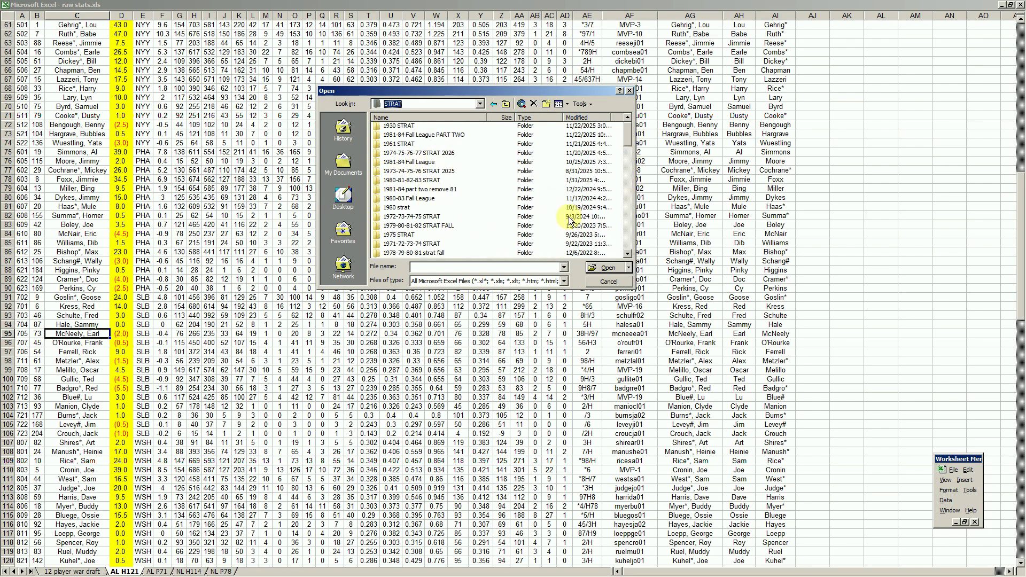
{"action": "left_click", "coordinate": [629, 253]}
{"action": "left_click", "coordinate": [629, 254]}
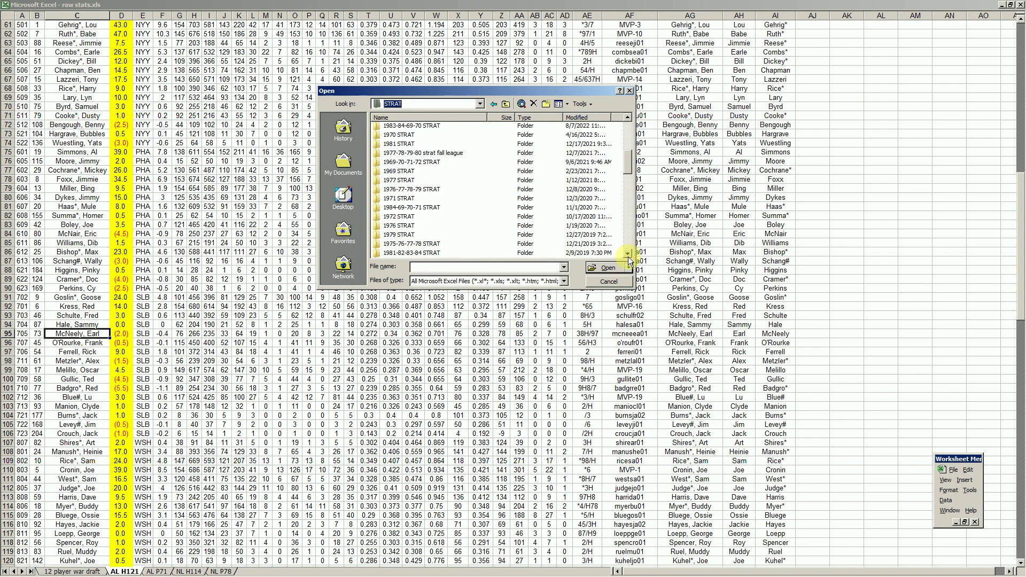
{"action": "left_click", "coordinate": [629, 257]}
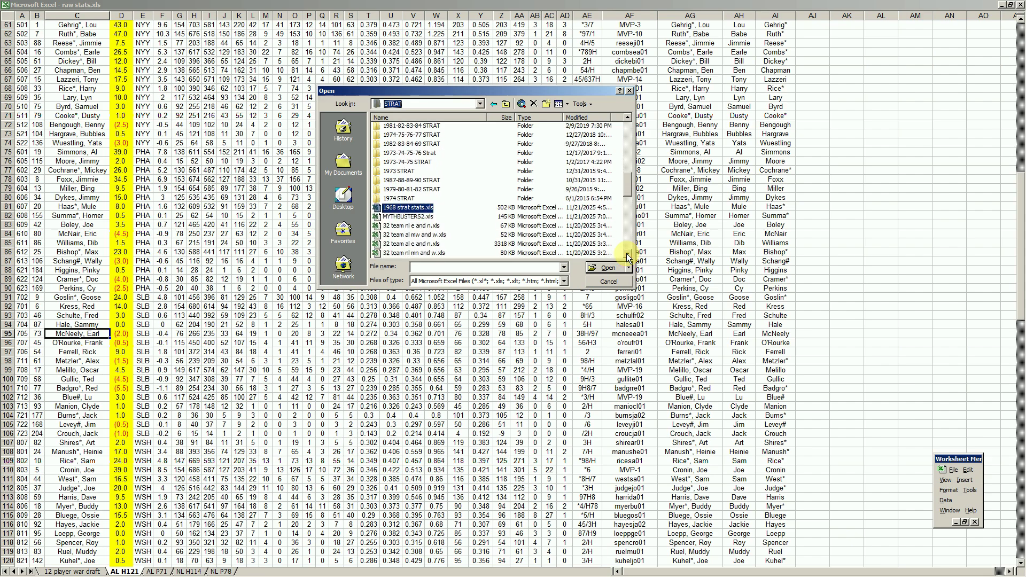
{"action": "left_click", "coordinate": [628, 257]}
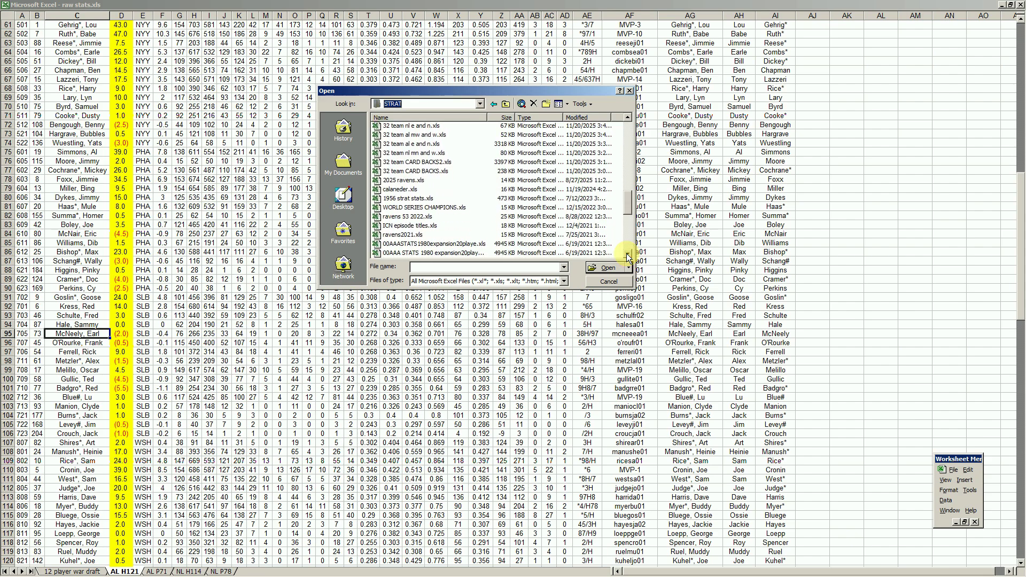
{"action": "left_click", "coordinate": [417, 198]}
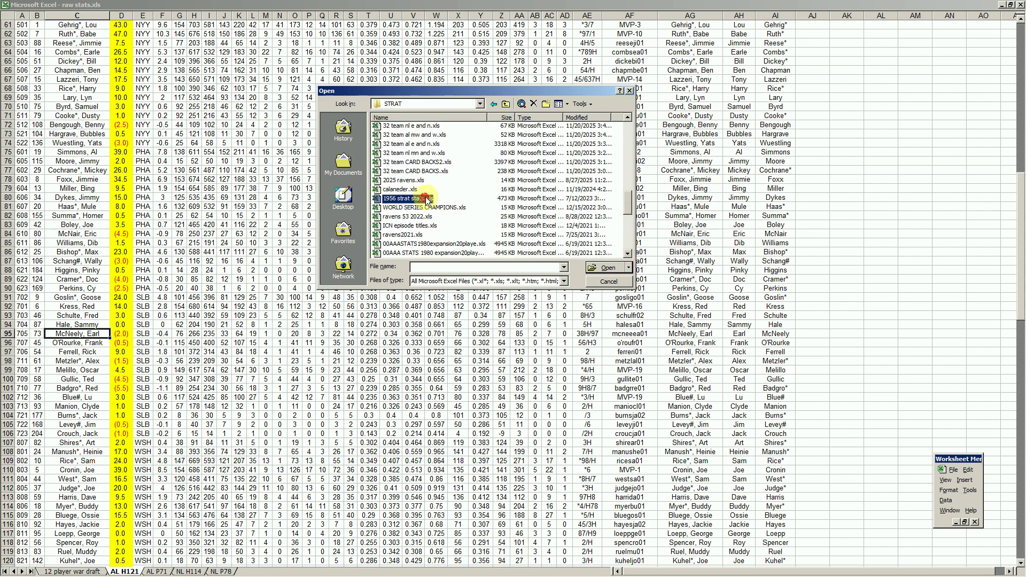
{"action": "left_click", "coordinate": [596, 267]}
Examine the highest-priced players and their dollar values in rows 1 to 5 of the DRAFT BY WAR sheet
{"action": "left_click", "coordinate": [66, 209]}
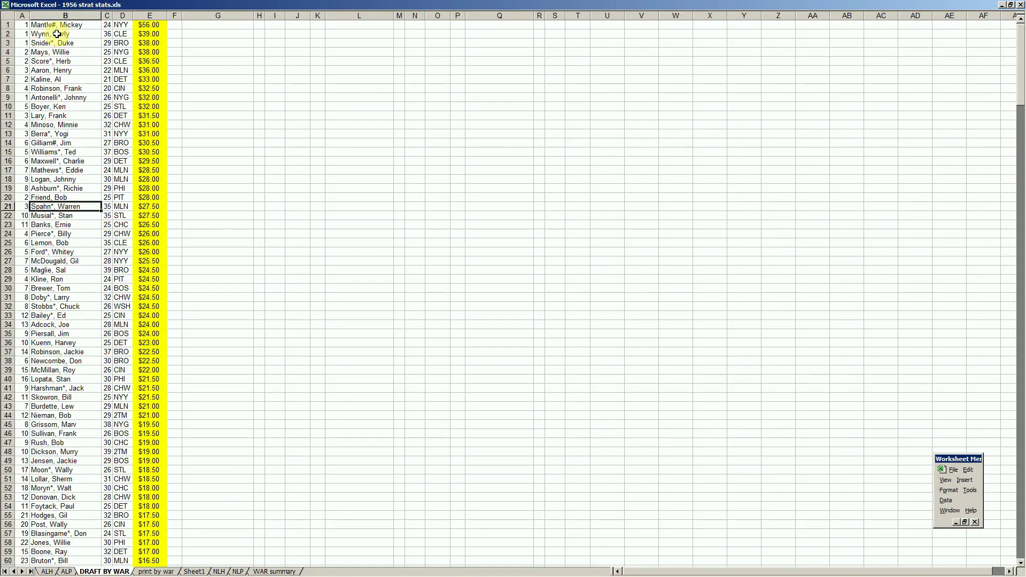
{"action": "left_click", "coordinate": [69, 52]}
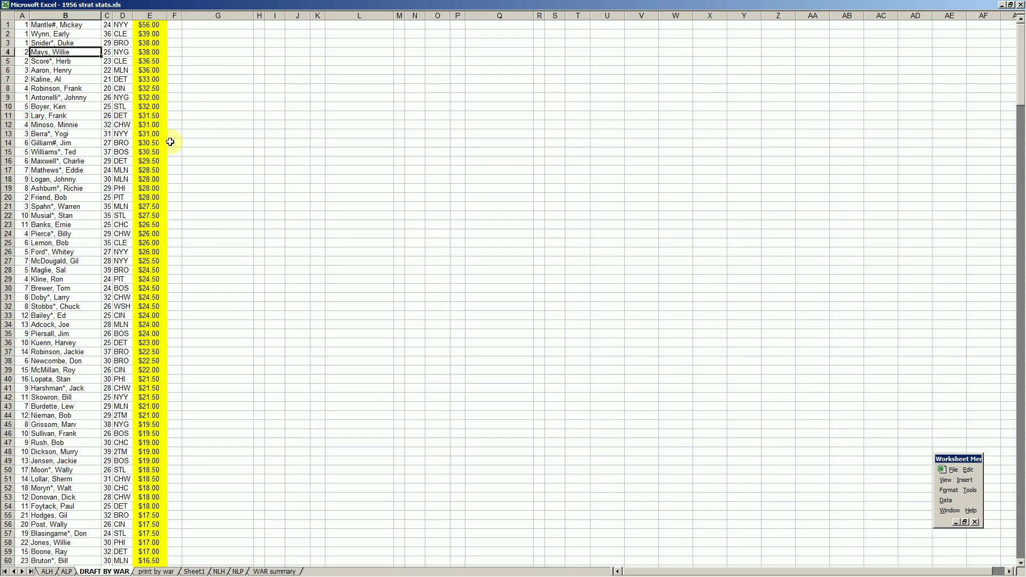
{"action": "left_click", "coordinate": [60, 26]}
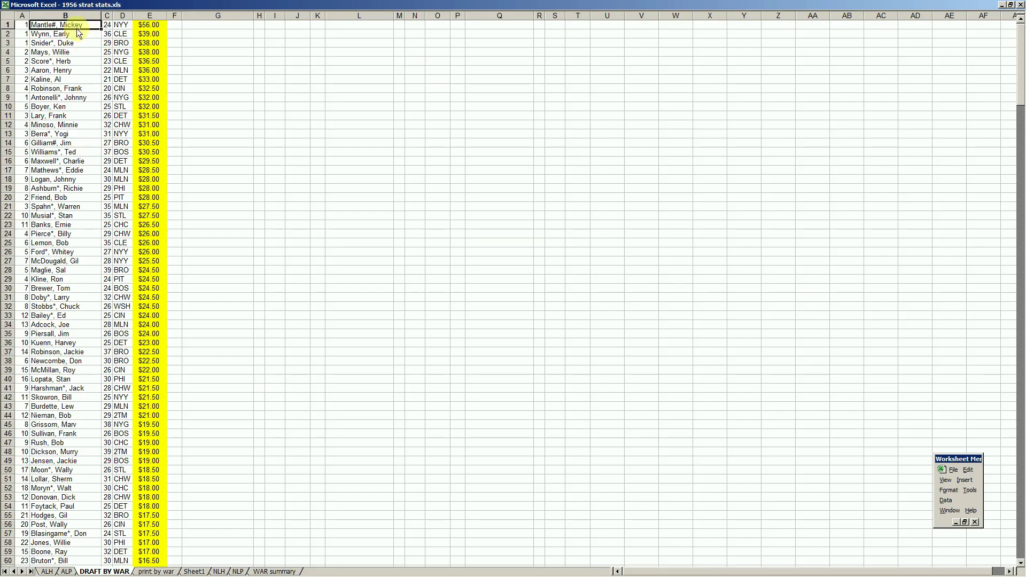
{"action": "left_click", "coordinate": [152, 25]}
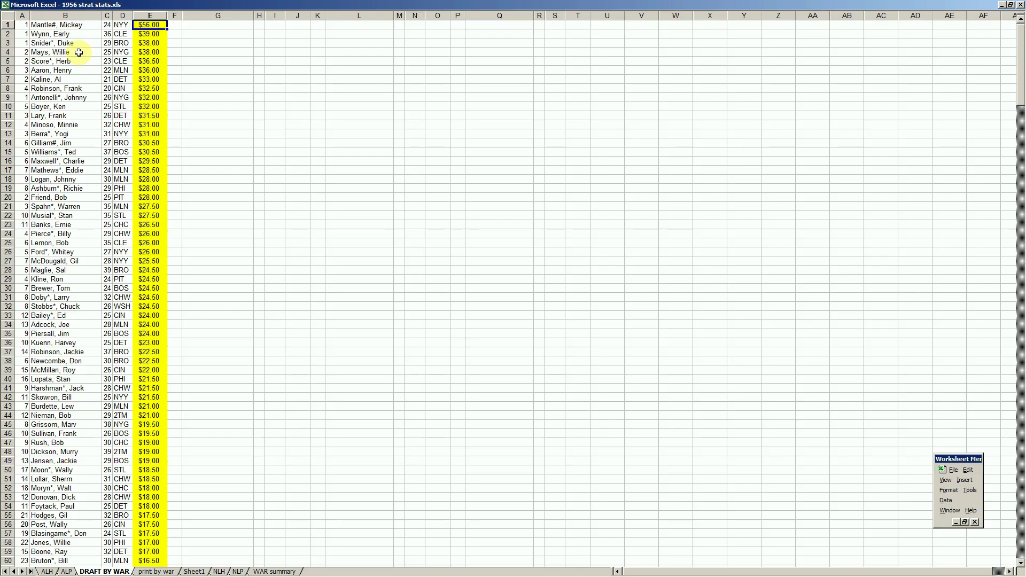
{"action": "left_click", "coordinate": [71, 35]}
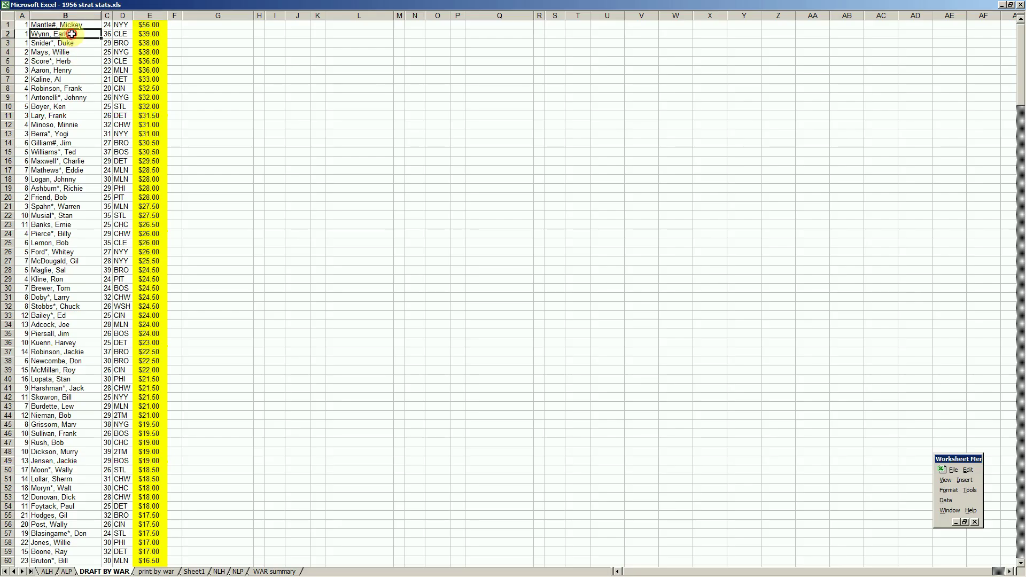
{"action": "left_click", "coordinate": [156, 36]}
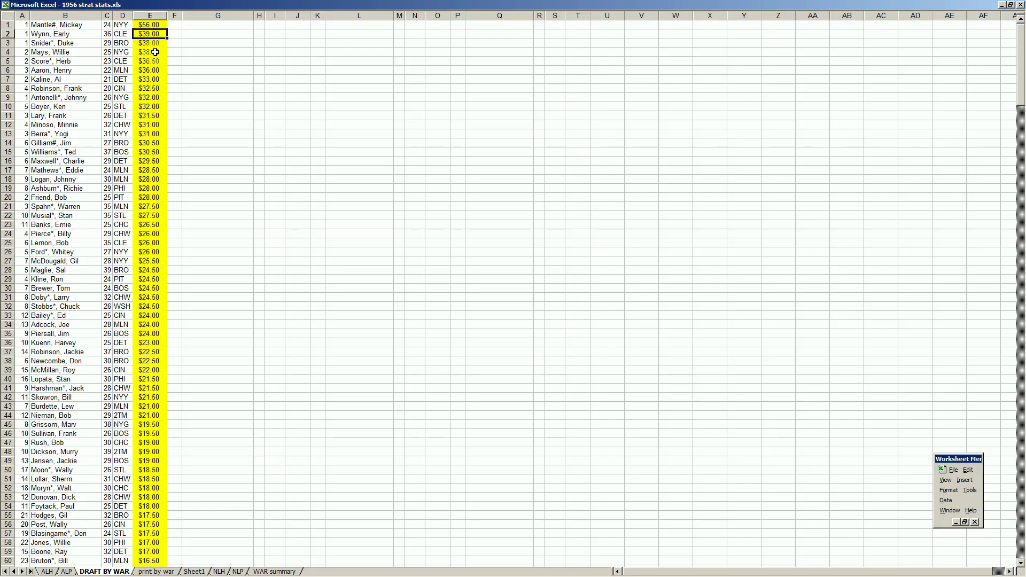
{"action": "left_click", "coordinate": [158, 44]}
{"action": "left_click", "coordinate": [159, 54]}
{"action": "left_click", "coordinate": [155, 62]}
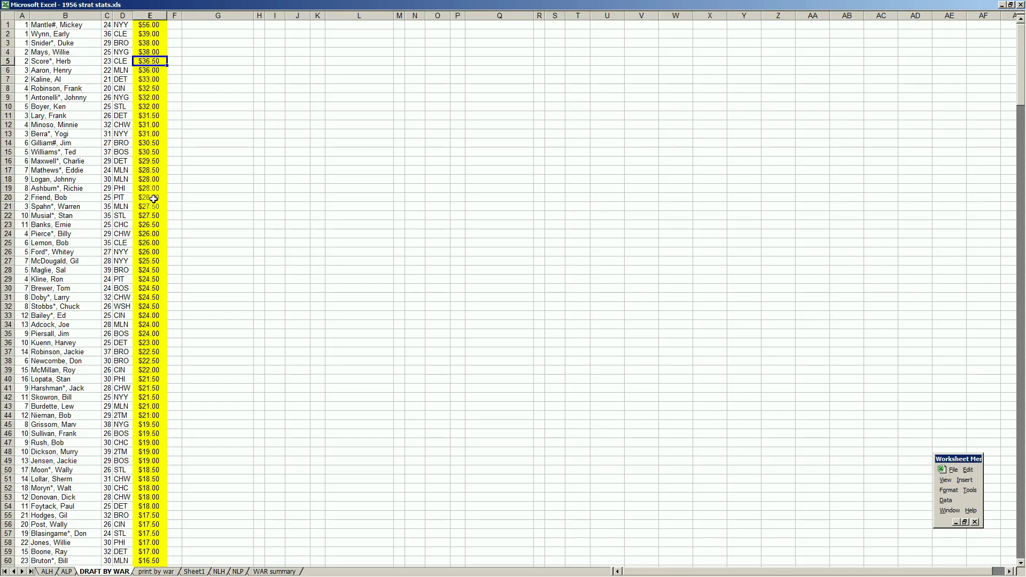
Go down the price column of the DRAFT BY WAR sheet, through the negative values, to the last player in row 384
{"action": "left_click", "coordinate": [155, 415]}
{"action": "key", "text": "Page_Down"}
{"action": "key", "text": "Page_Down"}
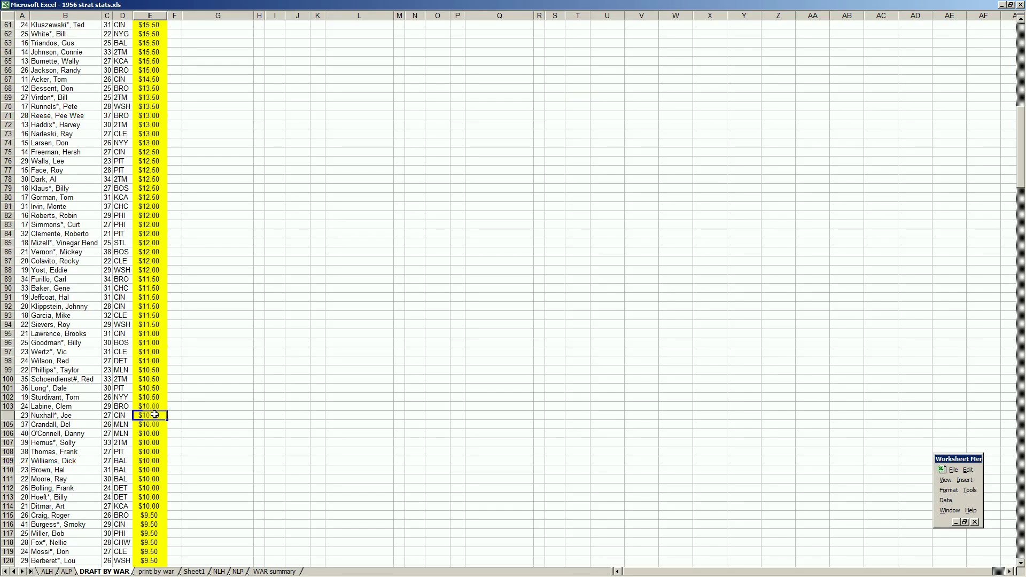
{"action": "key", "text": "Page_Down"}
{"action": "key", "text": "Page_Down"}
{"action": "key", "text": "Page_Down"}
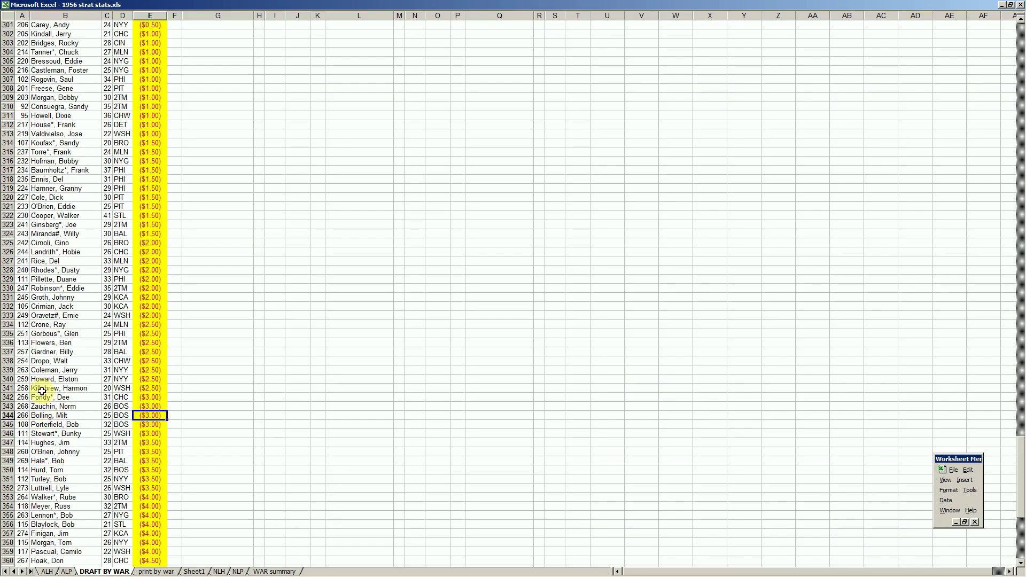
{"action": "left_click", "coordinate": [153, 243]}
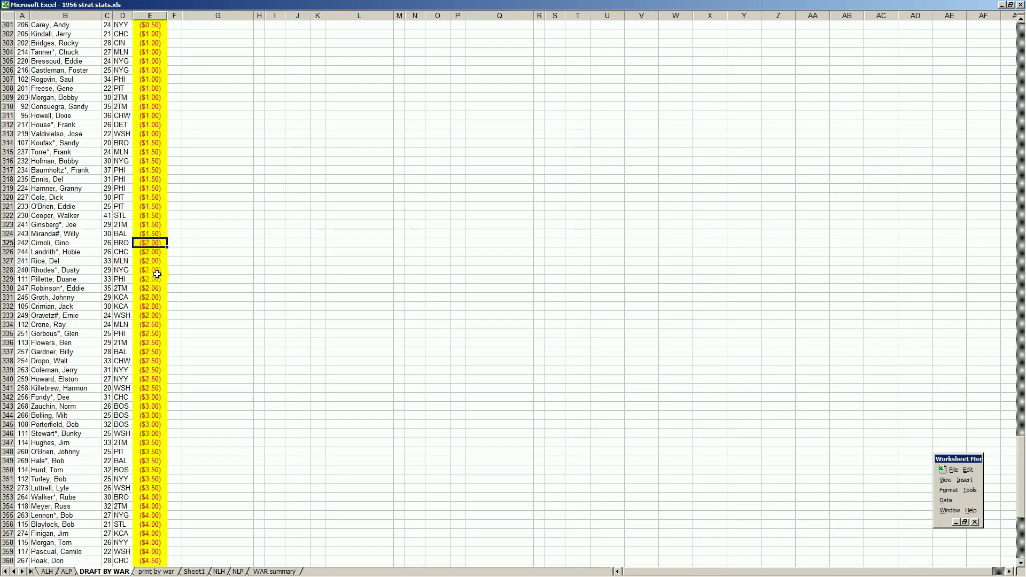
{"action": "key", "text": "Page_Down"}
{"action": "key", "text": "Up"}
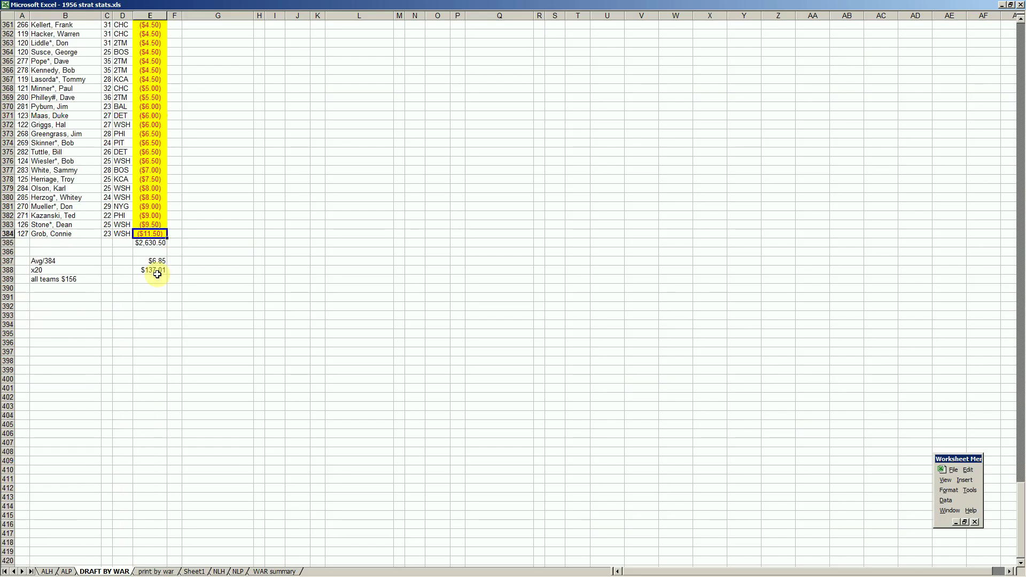
Examine the name and price of the lowest-rated player in row 384 and compare them with the prices just above
{"action": "left_click", "coordinate": [38, 235]}
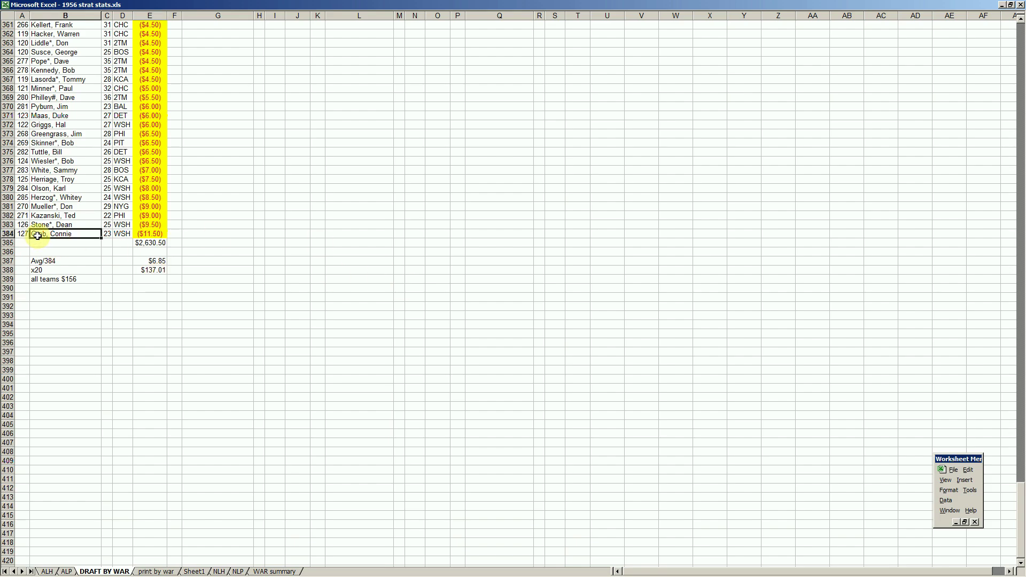
{"action": "left_click", "coordinate": [155, 234]}
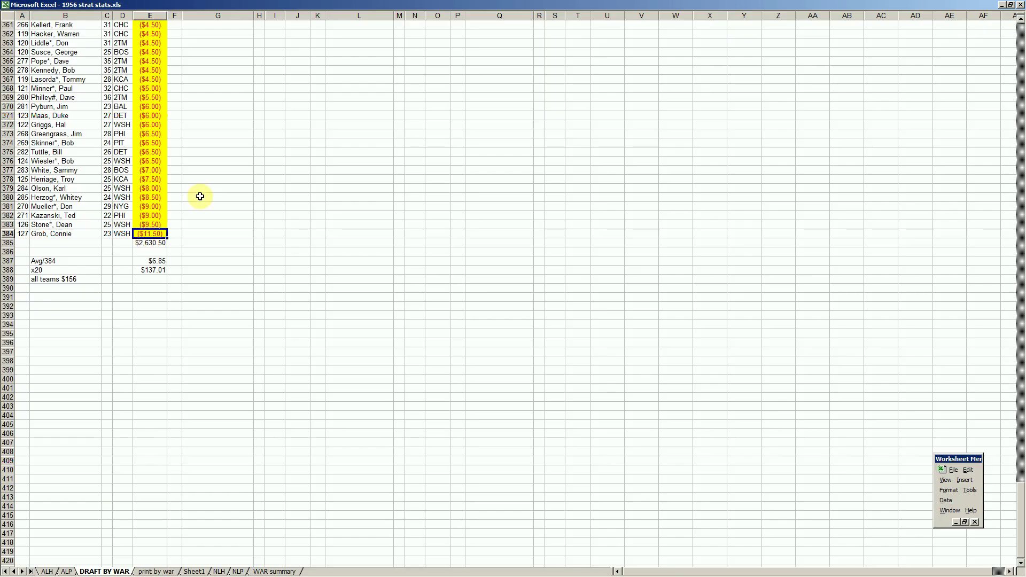
{"action": "left_click", "coordinate": [159, 190]}
{"action": "left_click", "coordinate": [149, 233]}
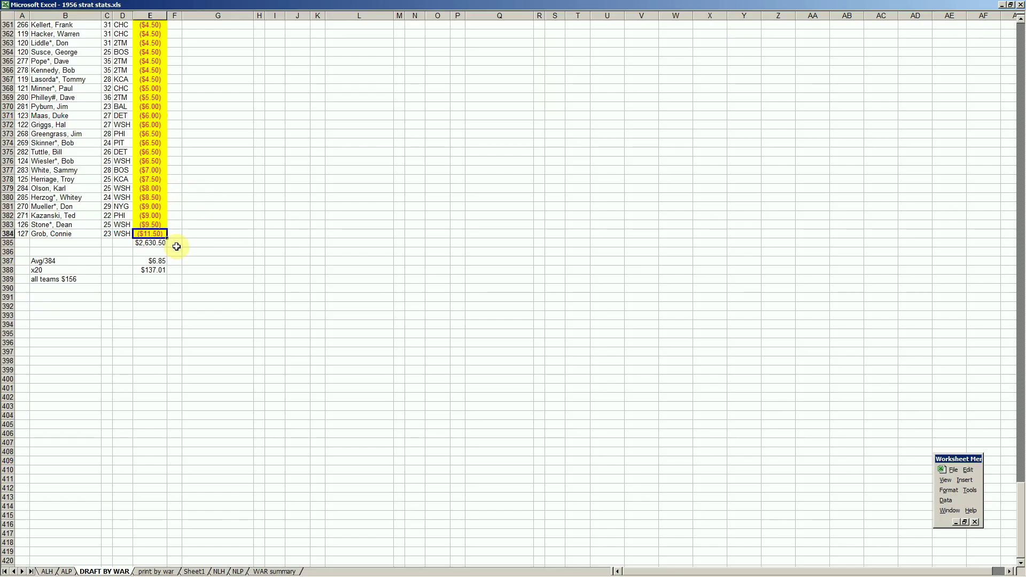
{"action": "left_click", "coordinate": [74, 239]}
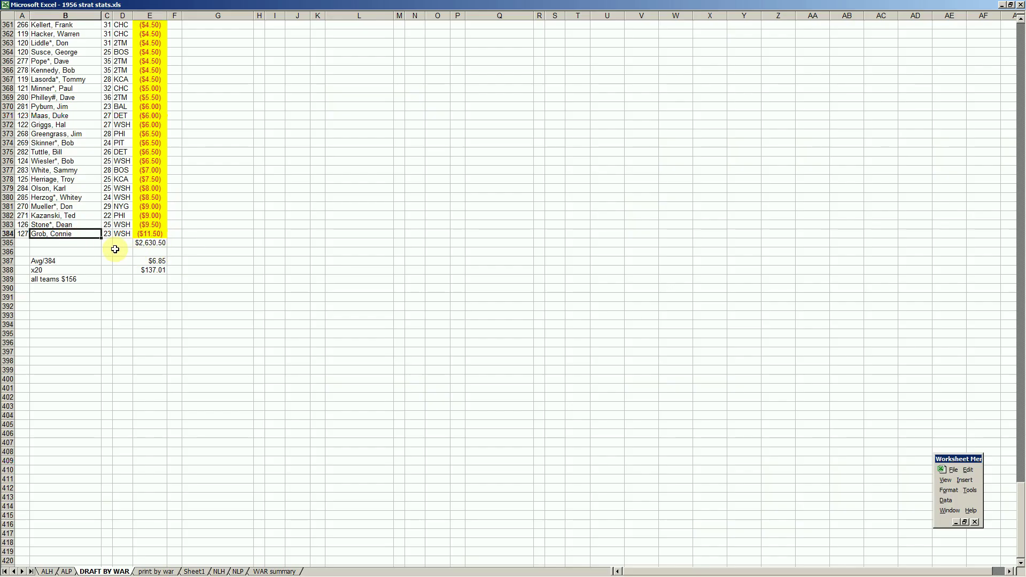
{"action": "left_click", "coordinate": [66, 233]}
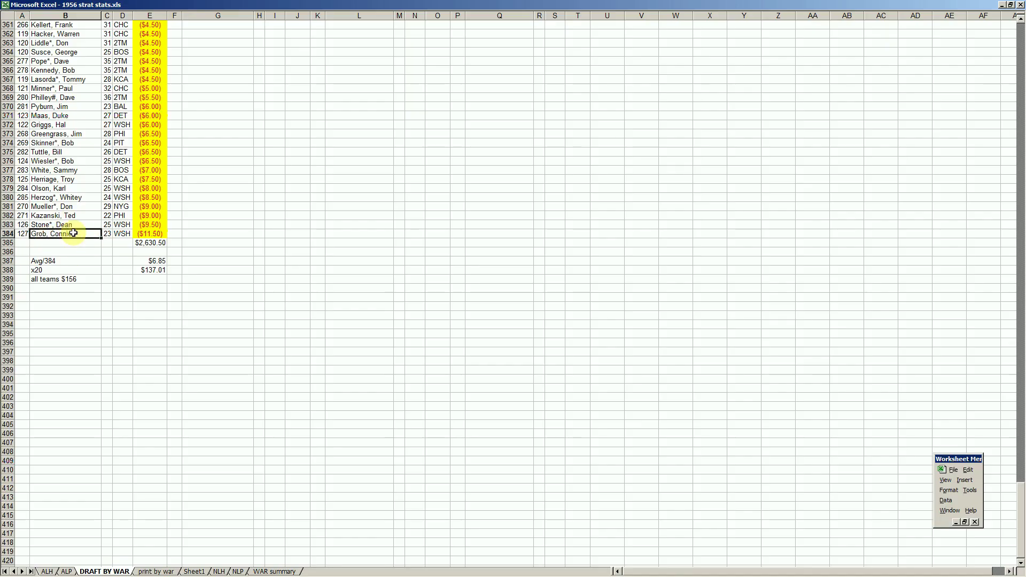
Return to the start of the draft list and go through it again down to the last player's price in row 384
{"action": "key", "text": "Page_Up"}
{"action": "key", "text": "Page_Up"}
{"action": "key", "text": "Page_Up"}
{"action": "key", "text": "Page_Up"}
{"action": "key", "text": "Page_Up"}
{"action": "key", "text": "Page_Up"}
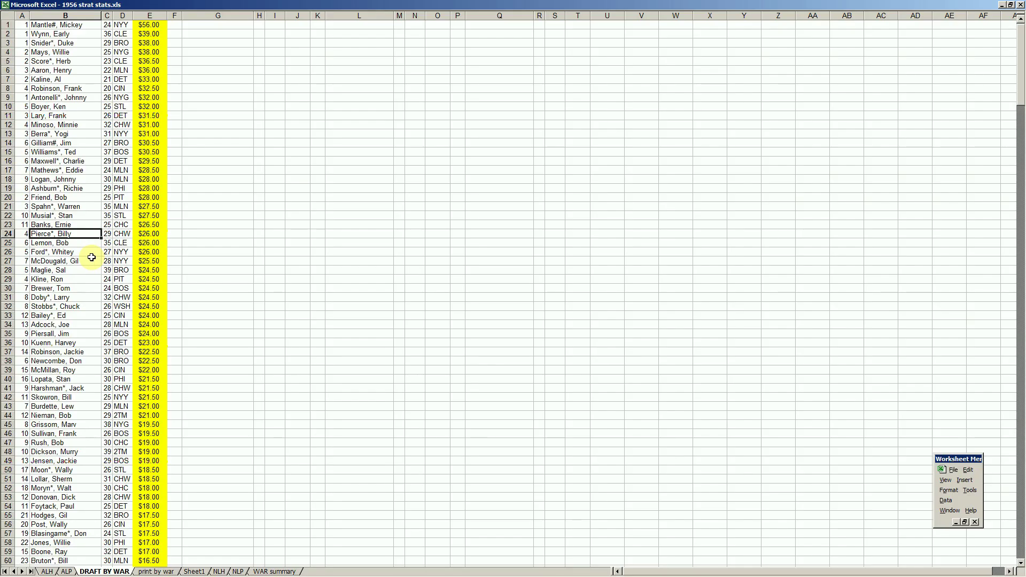
{"action": "left_click", "coordinate": [77, 315]}
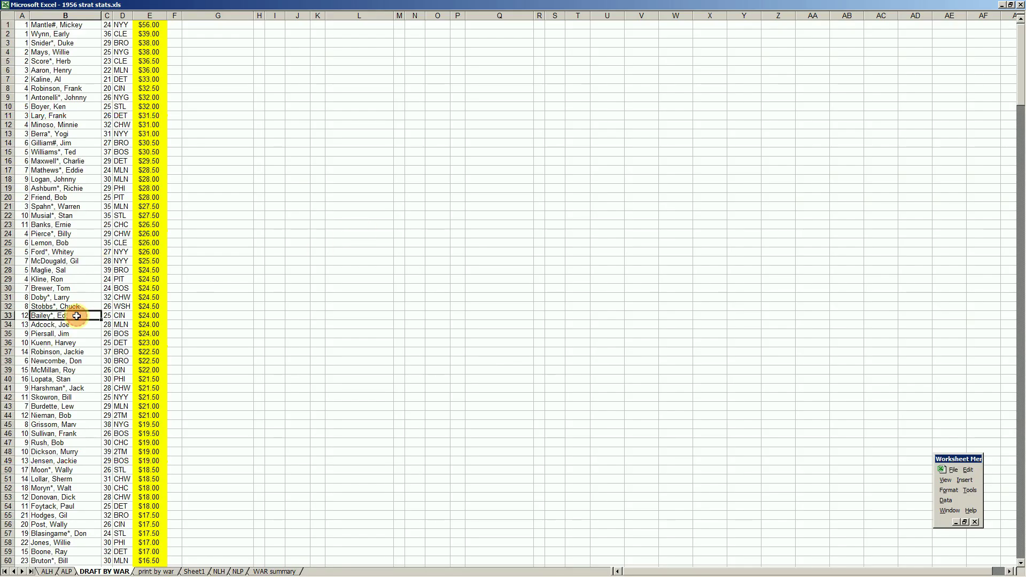
{"action": "key", "text": "Page_Down"}
{"action": "key", "text": "Page_Down"}
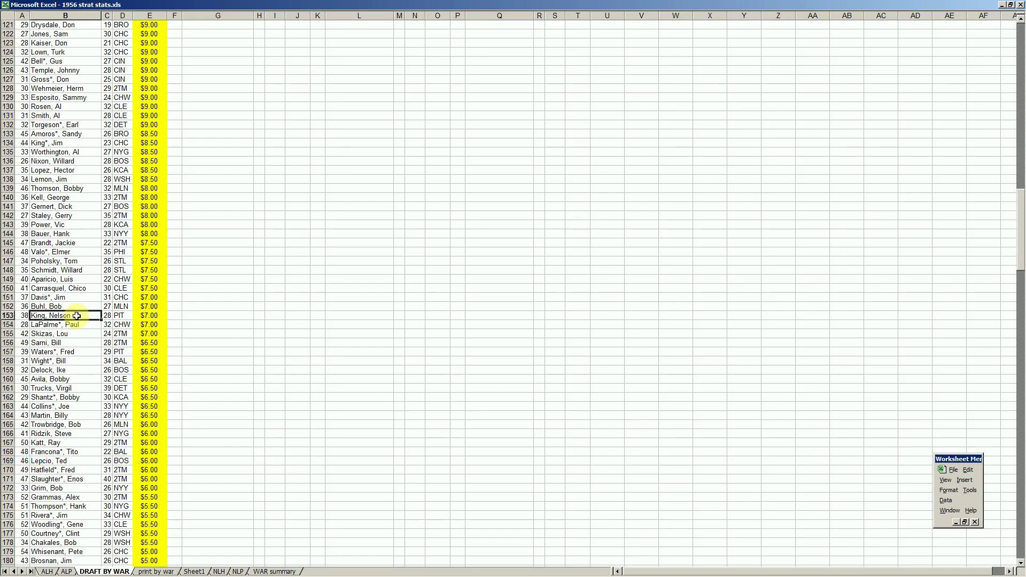
{"action": "key", "text": "Page_Down"}
{"action": "left_click", "coordinate": [69, 397]}
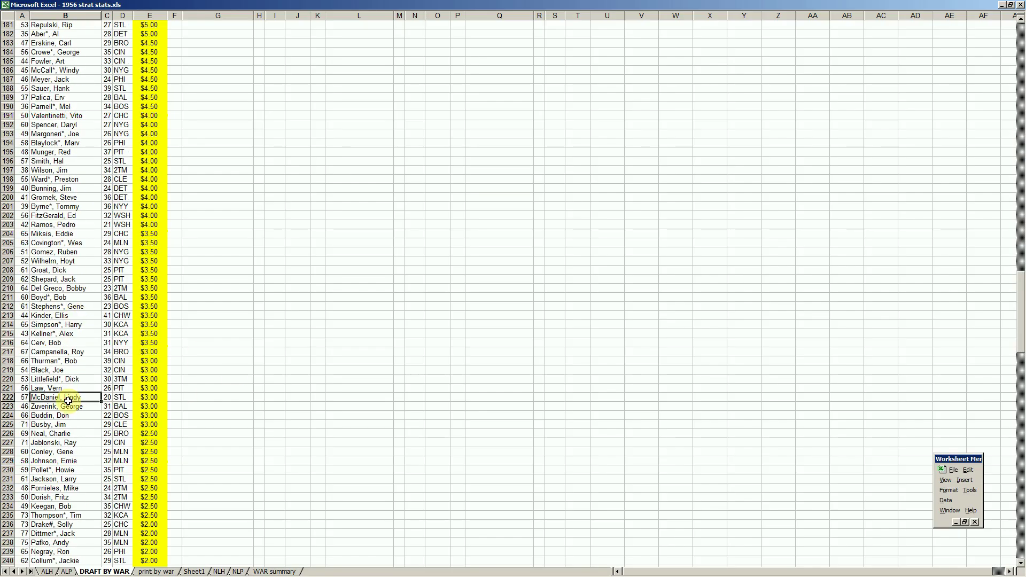
{"action": "key", "text": "Page_Down"}
{"action": "key", "text": "Page_Down"}
{"action": "key", "text": "Page_Down"}
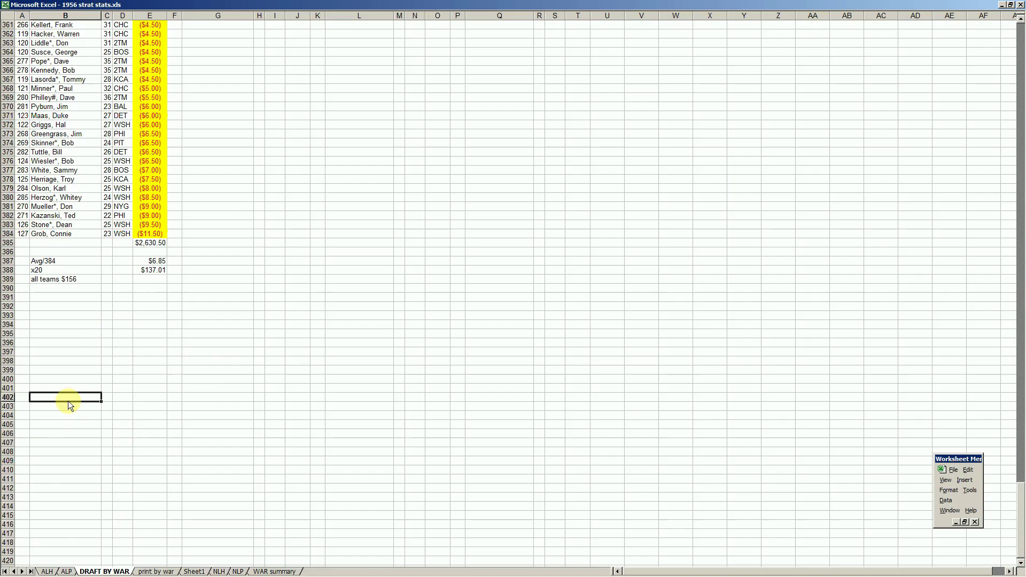
{"action": "left_click", "coordinate": [151, 235]}
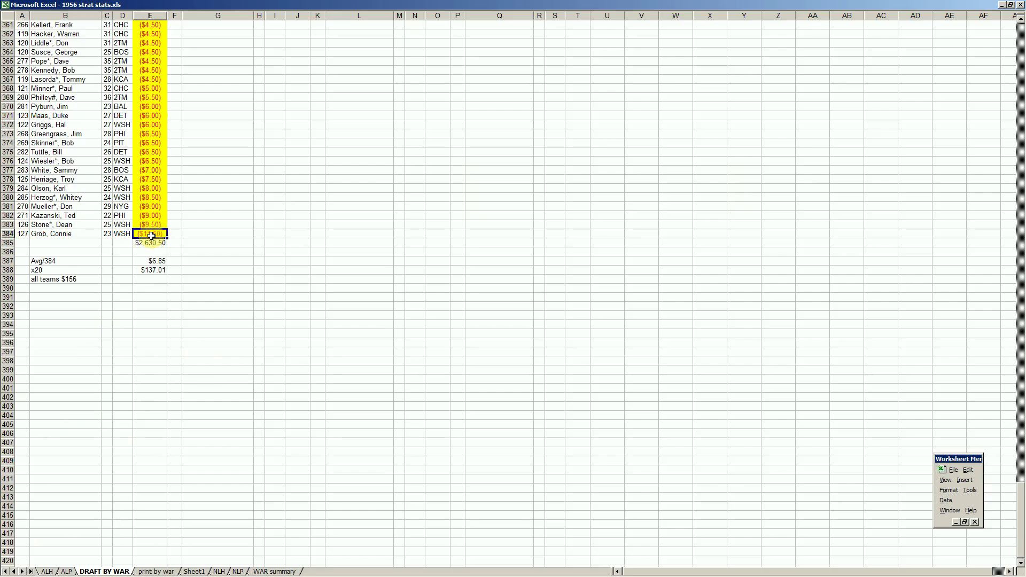
Go back to the start of the draft list and examine the player prices in rows 26 to 35
{"action": "key", "text": "Page_Up"}
{"action": "key", "text": "Page_Up"}
{"action": "key", "text": "Page_Up"}
{"action": "key", "text": "Page_Up"}
{"action": "key", "text": "Page_Up"}
{"action": "key", "text": "Page_Up"}
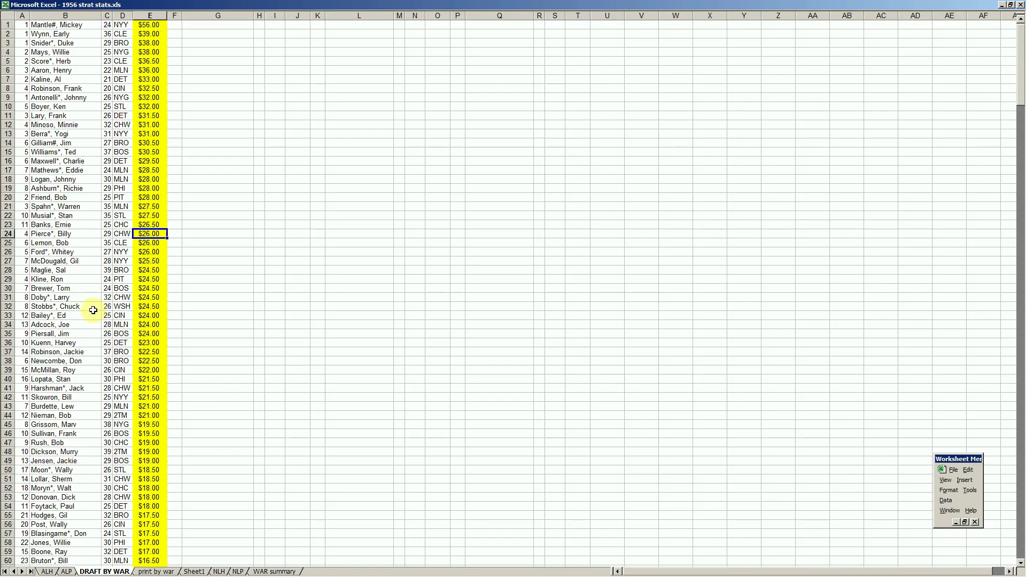
{"action": "left_click", "coordinate": [149, 253]}
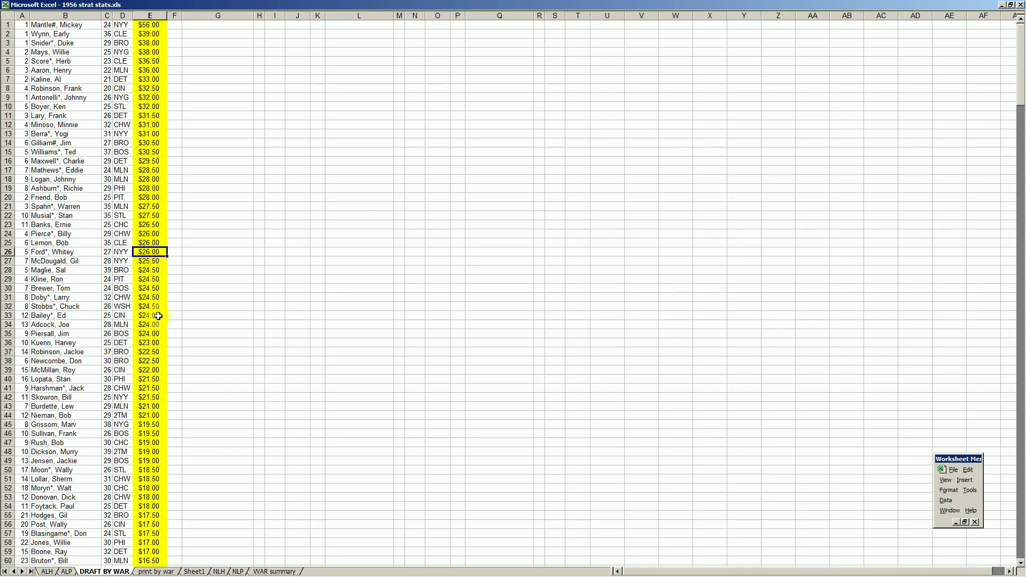
{"action": "left_click", "coordinate": [147, 334]}
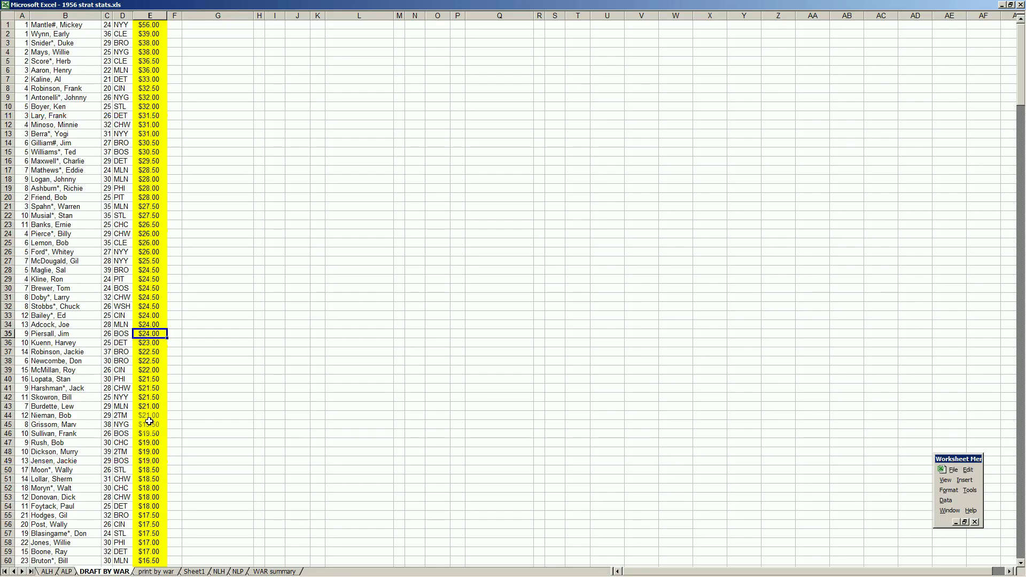
Enter 260 in cell L41 and 23 in cell L43 of the DRAFT BY WAR sheet
{"action": "left_click", "coordinate": [348, 392]}
{"action": "type", "text": "260"}
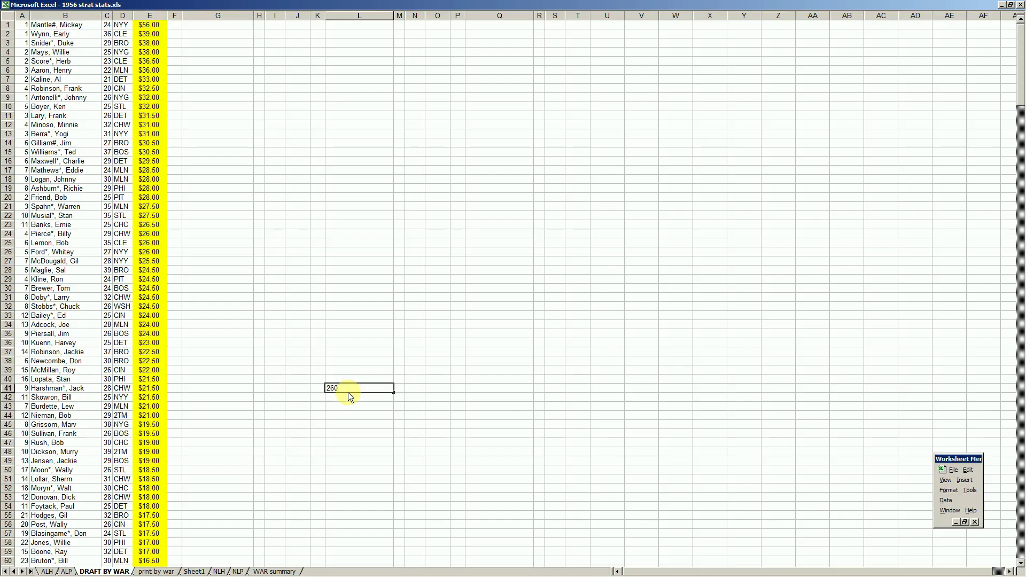
{"action": "key", "text": "Return"}
{"action": "key", "text": "Return"}
{"action": "type", "text": "23"}
{"action": "key", "text": "Return"}
{"action": "key", "text": "Up"}
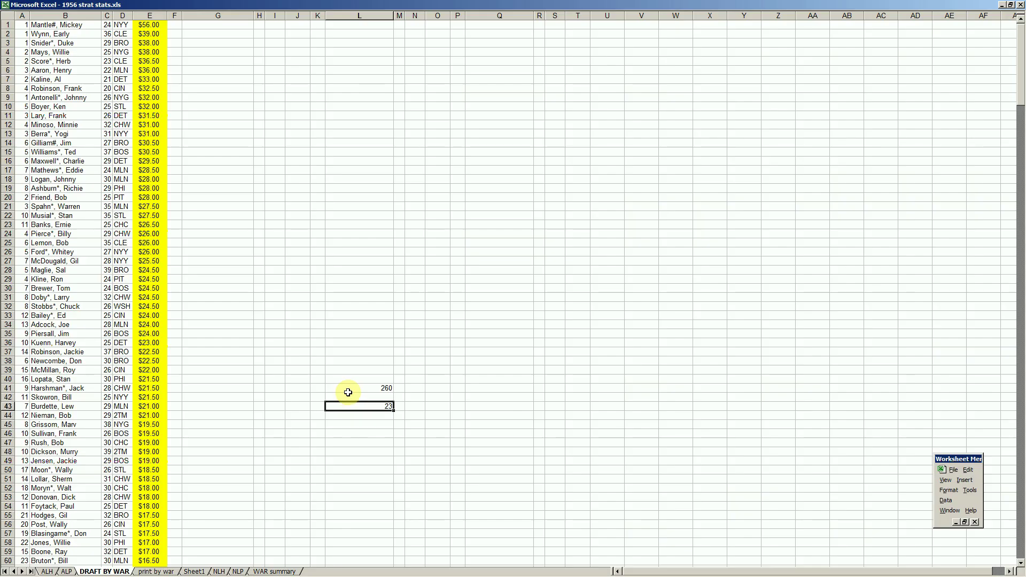
Calculate L41 divided by L43 in cell L45
{"action": "key", "text": "Down"}
{"action": "key", "text": "Down"}
{"action": "type", "text": "+"}
{"action": "key", "text": "Up"}
{"action": "key", "text": "Up"}
{"action": "key", "text": "Up"}
{"action": "key", "text": "Up"}
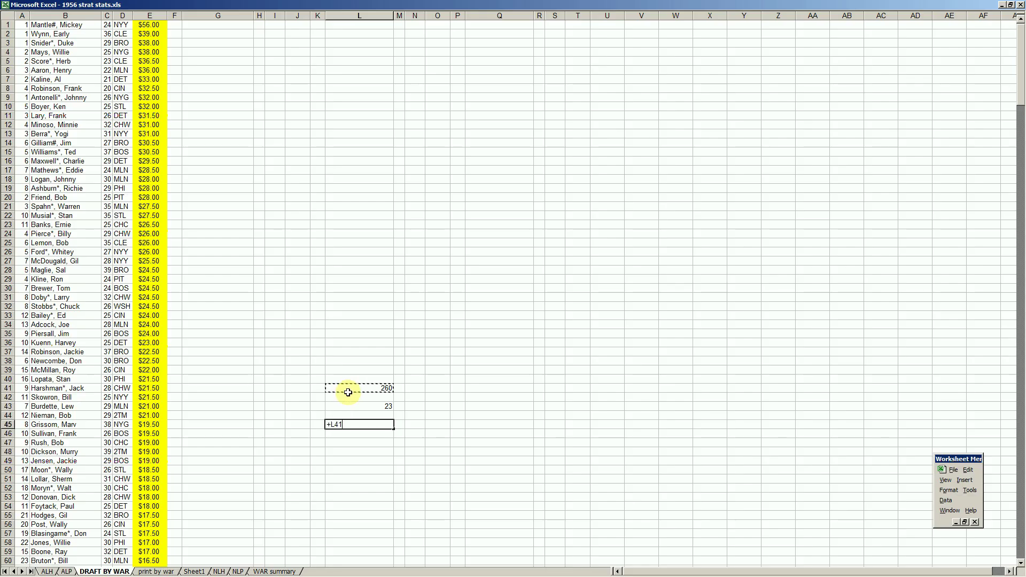
{"action": "type", "text": "/"}
{"action": "key", "text": "Up"}
{"action": "key", "text": "Up"}
{"action": "key", "text": "Return"}
Replace the quotient in cell L45 with the text "dale murphy"
{"action": "key", "text": "Up"}
{"action": "key", "text": "Up"}
{"action": "key", "text": "Down"}
{"action": "key", "text": "Delete"}
{"action": "key", "text": "Up"}
{"action": "key", "text": "Down"}
{"action": "key", "text": "Up"}
{"action": "key", "text": "Down"}
{"action": "key", "text": "Up"}
{"action": "key", "text": "Down"}
{"action": "type", "text": "dale mirph"}
{"action": "key", "text": "BackSpace"}
{"action": "key", "text": "BackSpace"}
{"action": "key", "text": "BackSpace"}
{"action": "key", "text": "BackSpace"}
{"action": "type", "text": "urphuy"}
{"action": "key", "text": "Return"}
{"action": "key", "text": "Up"}
{"action": "key", "text": "Down"}
{"action": "key", "text": "Right"}
{"action": "type", "text": "54.50"}
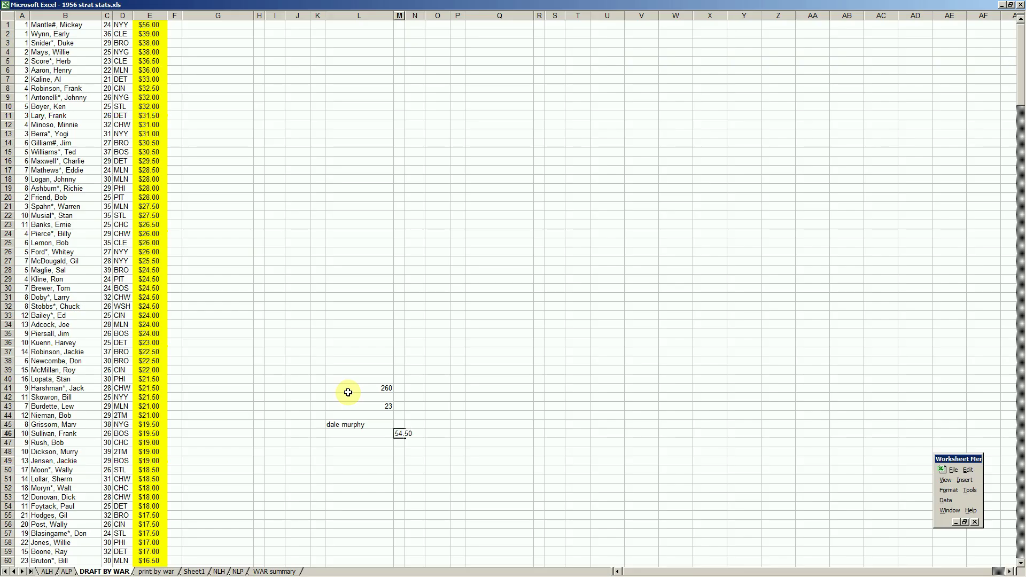
{"action": "key", "text": "Return"}
{"action": "key", "text": "Up"}
{"action": "key", "text": "Left"}
{"action": "type", "text": "54.50"}
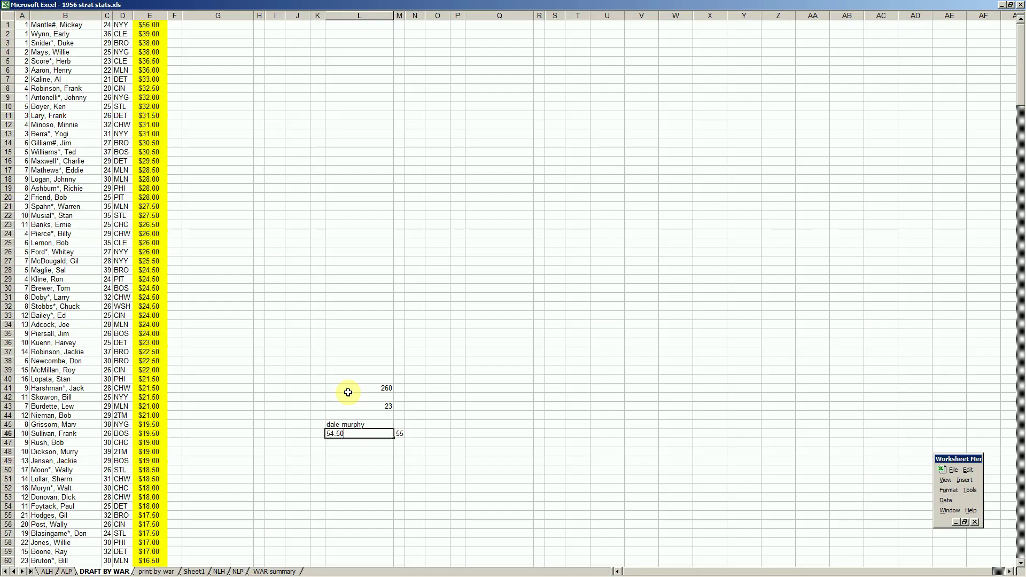
{"action": "key", "text": "Right"}
{"action": "key", "text": "Delete"}
{"action": "key", "text": "Left"}
{"action": "key", "text": "Up"}
{"action": "key", "text": "Down"}
{"action": "key", "text": "Up"}
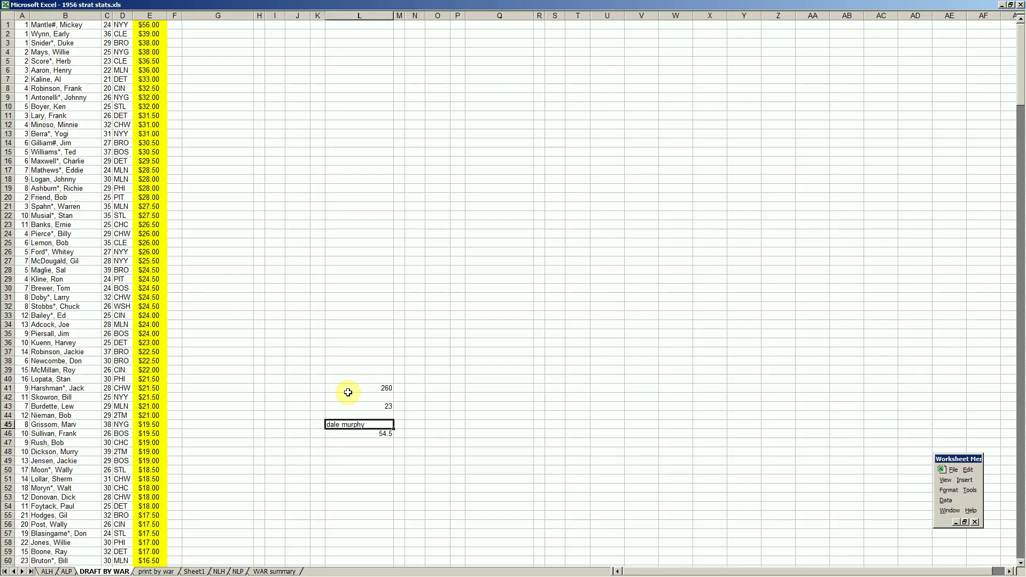
Go back and forth through the entries in L41 to L46 and compare the 260 and the 23 with Dale Murphy's figure
{"action": "key", "text": "Up"}
{"action": "key", "text": "Up"}
{"action": "key", "text": "Up"}
{"action": "key", "text": "Up"}
{"action": "key", "text": "Down"}
{"action": "key", "text": "Down"}
{"action": "key", "text": "Down"}
{"action": "key", "text": "Down"}
{"action": "key", "text": "Down"}
{"action": "key", "text": "Up"}
{"action": "key", "text": "Up"}
{"action": "key", "text": "Up"}
{"action": "key", "text": "Up"}
{"action": "key", "text": "Up"}
{"action": "key", "text": "Down"}
{"action": "key", "text": "Down"}
{"action": "key", "text": "Down"}
{"action": "key", "text": "Down"}
{"action": "key", "text": "Up"}
{"action": "key", "text": "Up"}
{"action": "key", "text": "Up"}
{"action": "key", "text": "Up"}
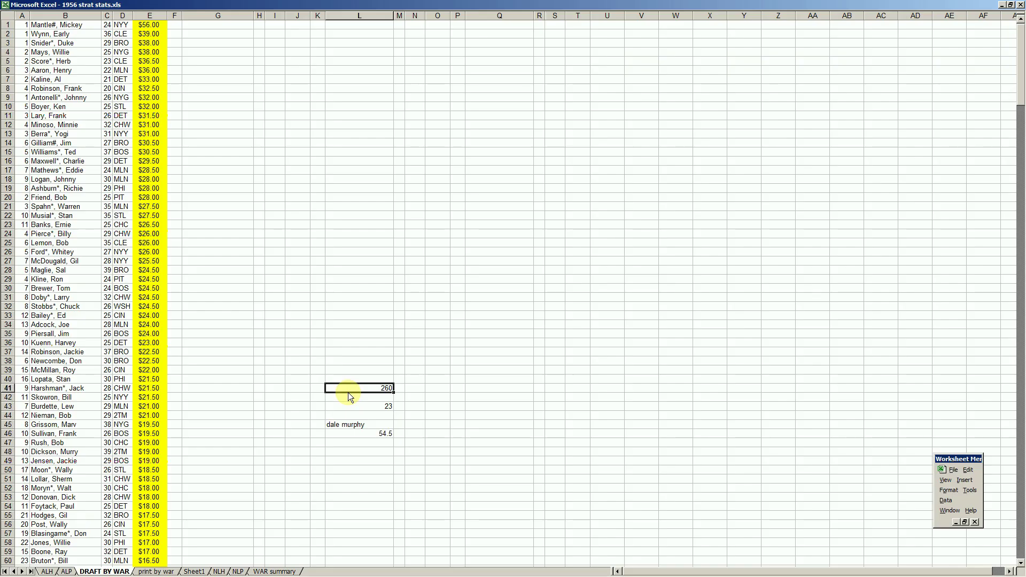
{"action": "key", "text": "Down"}
{"action": "key", "text": "Down"}
{"action": "key", "text": "Down"}
{"action": "key", "text": "Down"}
{"action": "key", "text": "Down"}
{"action": "key", "text": "Down"}
{"action": "key", "text": "Down"}
{"action": "key", "text": "Down"}
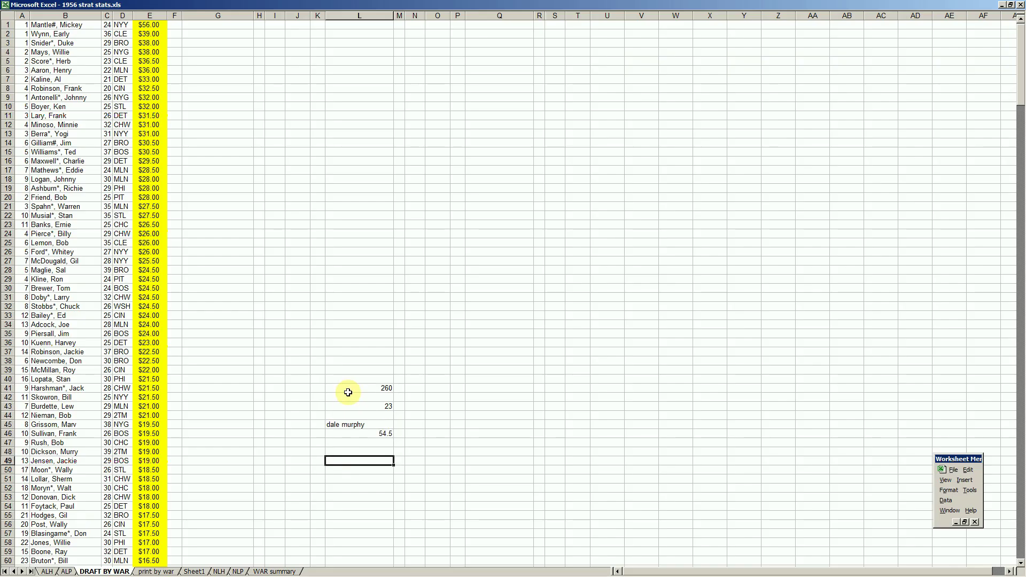
{"action": "type", "text": "205.50"}
{"action": "key", "text": "Return"}
Calculate L49 divided by 22 in cell L50 with the formula +L49/22
{"action": "key", "text": "Down"}
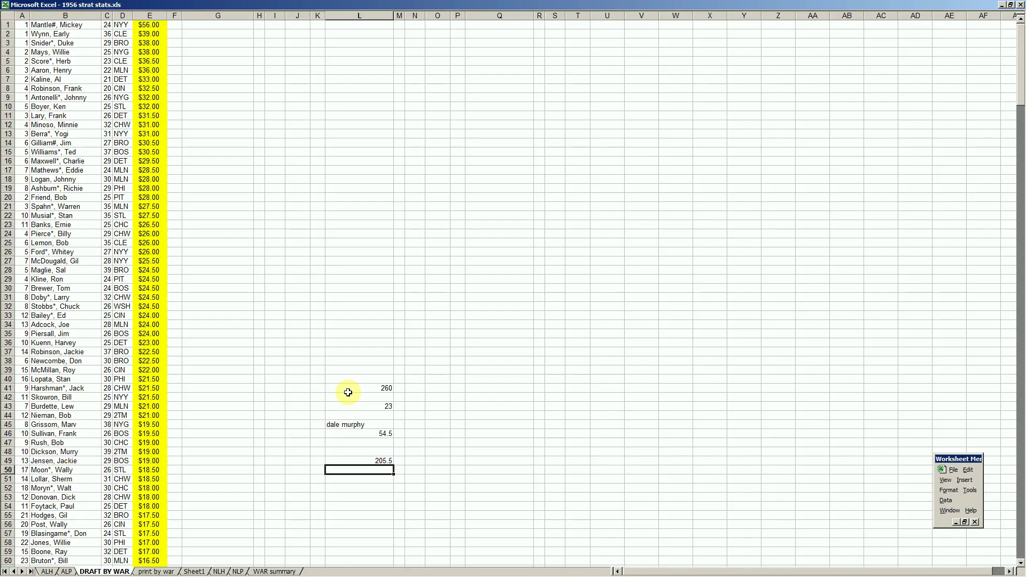
{"action": "type", "text": "+/22"}
{"action": "key", "text": "Return"}
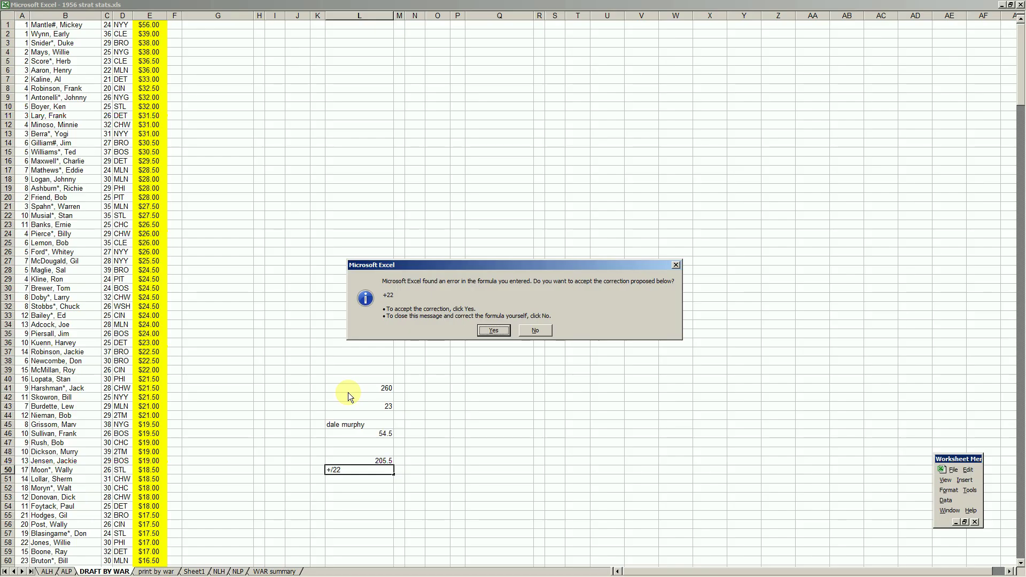
{"action": "key", "text": "n"}
{"action": "key", "text": "Escape"}
{"action": "type", "text": "+L49/22"}
{"action": "key", "text": "Return"}
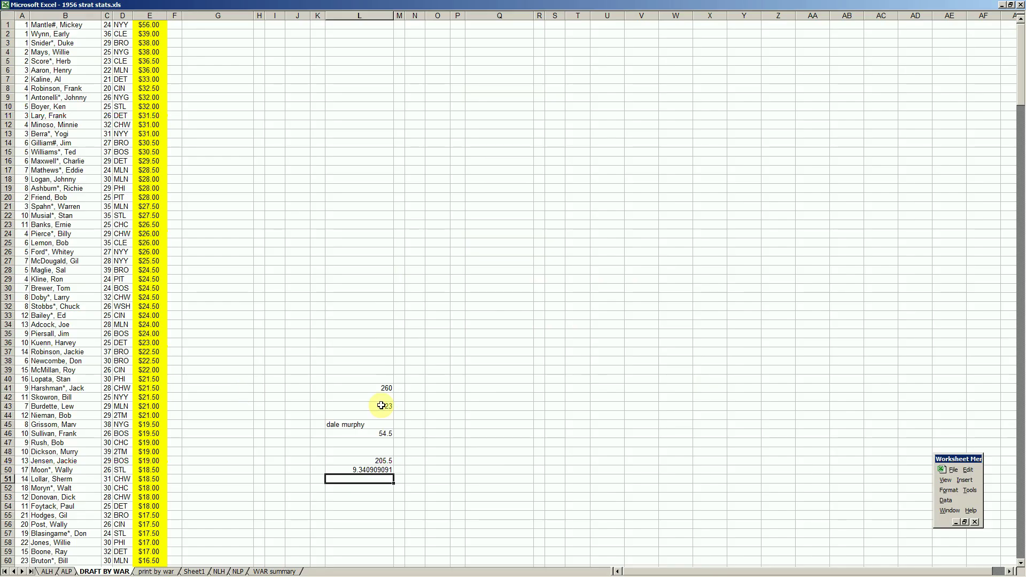
Clear all the scratch figures from cells L41 to L50
{"action": "left_click_drag", "start_coordinate": [378, 467], "coordinate": [385, 388]}
{"action": "key", "text": "Delete"}
{"action": "key", "text": "Return"}
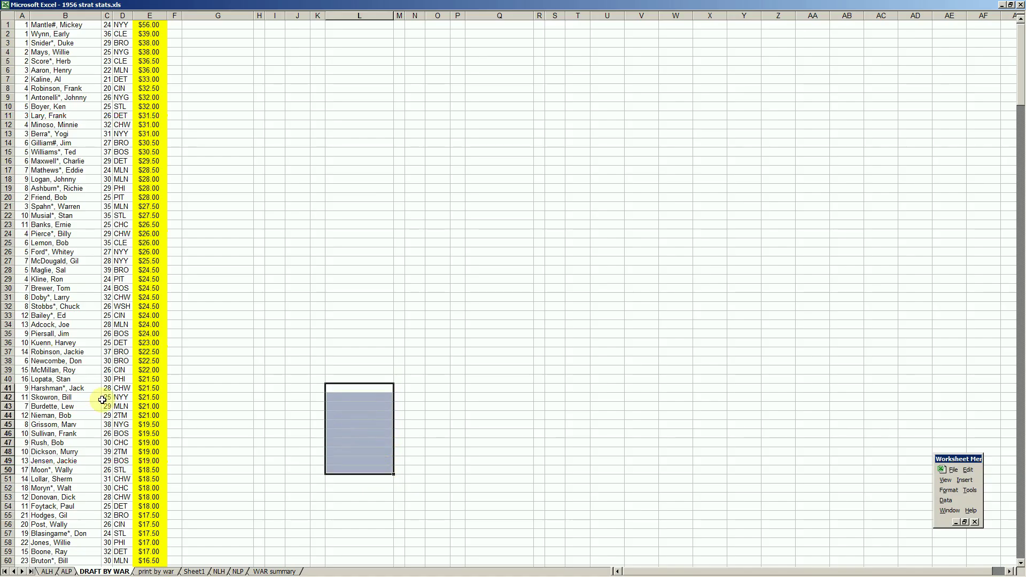
{"action": "left_click", "coordinate": [355, 417]}
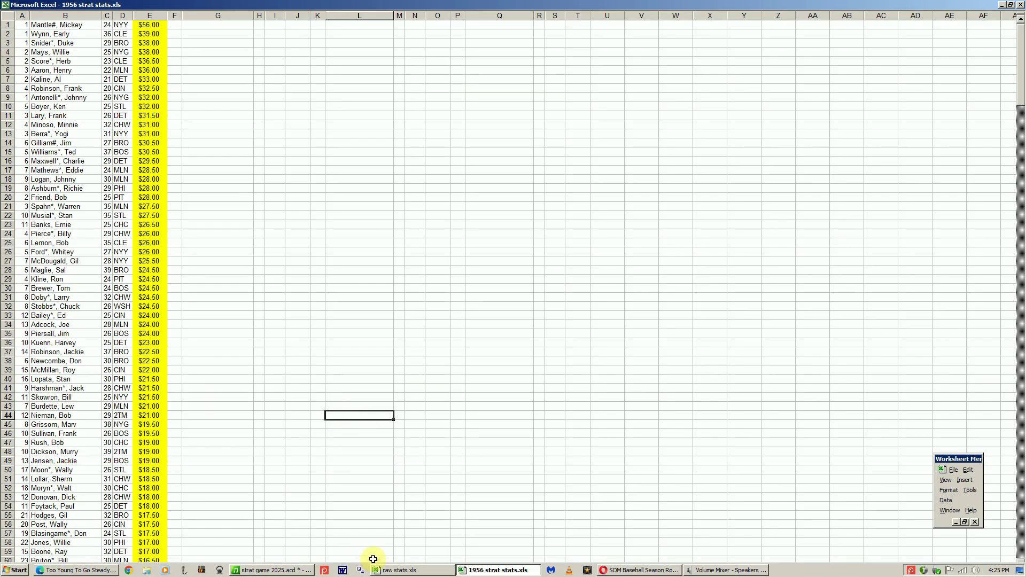
Switch to the raw stats.xls workbook and go to the first rows of the AL H121 sheet
{"action": "left_click", "coordinate": [399, 570]}
{"action": "left_click", "coordinate": [81, 280]}
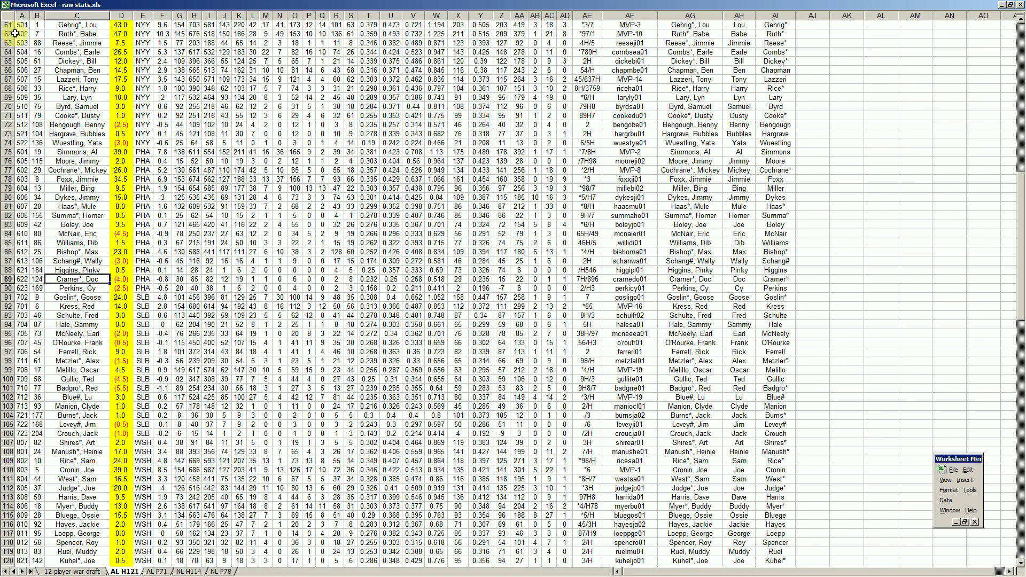
{"action": "left_click", "coordinate": [48, 46]}
{"action": "key", "text": "Page_Up"}
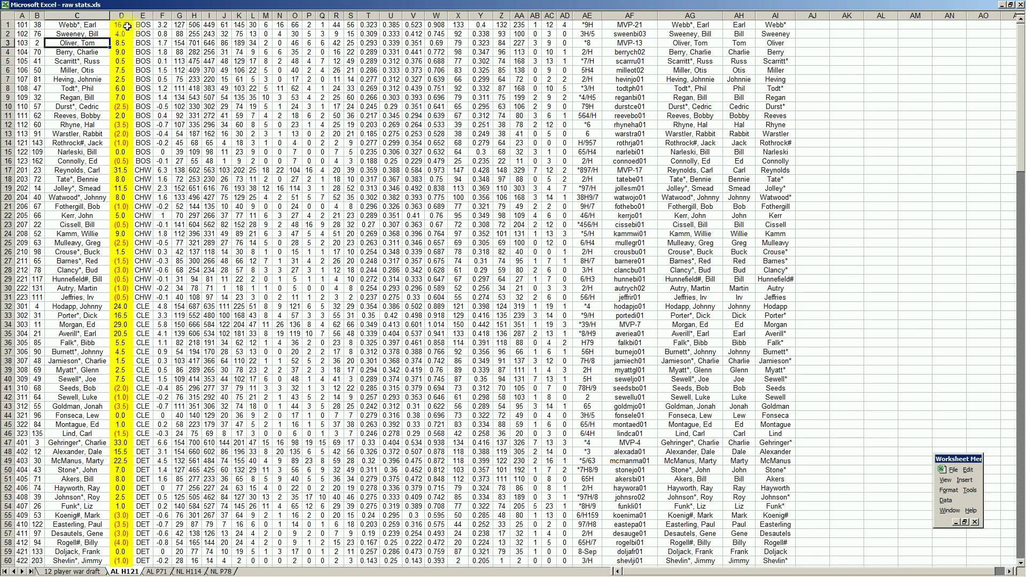
Examine how column E groups the hitters by team, from the BOS rows down to the DET rows
{"action": "left_click_drag", "start_coordinate": [143, 27], "coordinate": [143, 434]}
{"action": "left_click", "coordinate": [142, 307]}
{"action": "left_click_drag", "start_coordinate": [143, 442], "coordinate": [142, 515]}
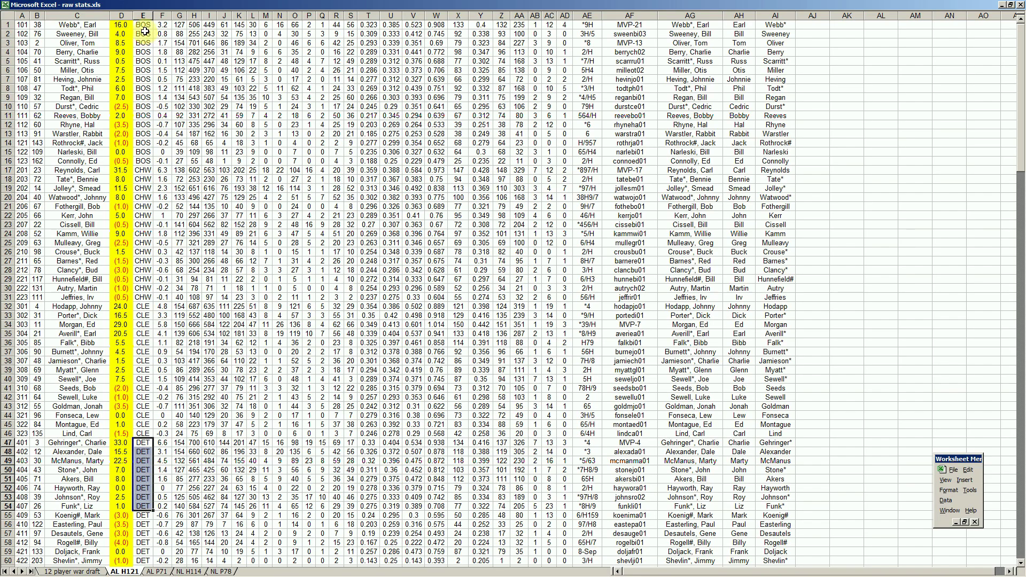
{"action": "mouse_move", "coordinate": [143, 25]}
{"action": "left_mouse_down"}
{"action": "mouse_move", "coordinate": [140, 159]}
{"action": "mouse_move", "coordinate": [144, 25]}
{"action": "left_mouse_up"}
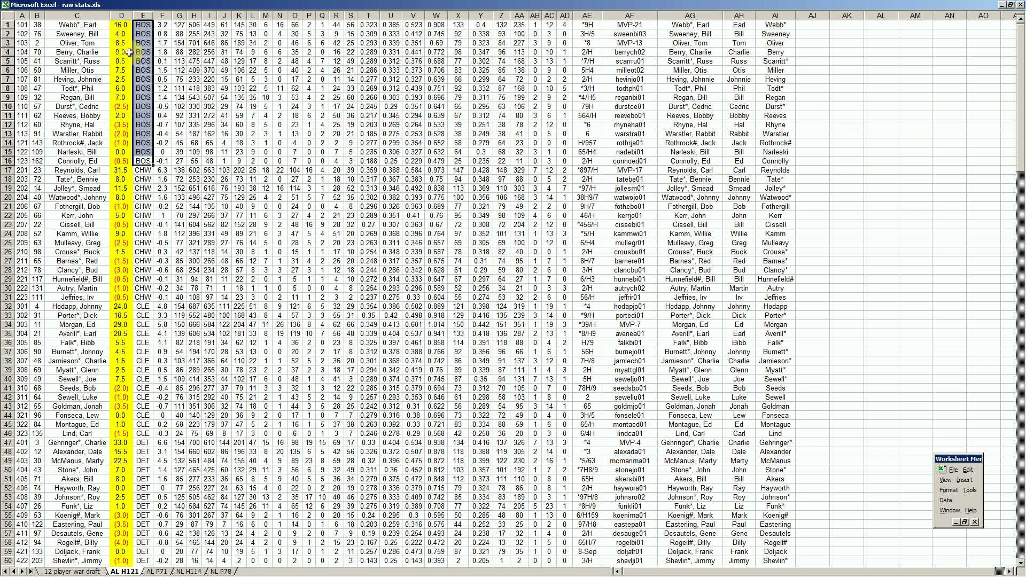
{"action": "left_click", "coordinate": [145, 24]}
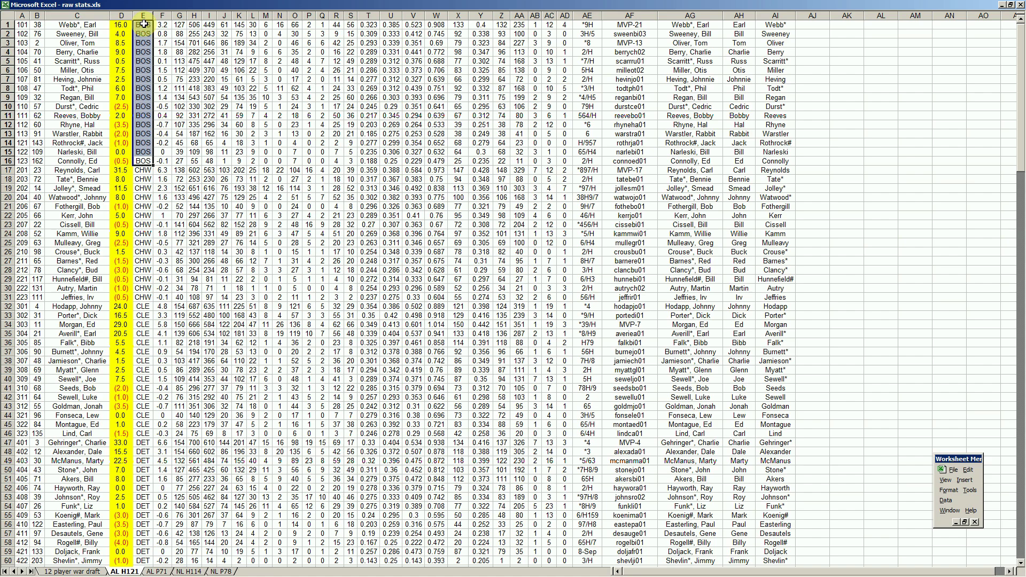
Compare the player numbers in column A with the decimal averages in column T for the BOS hitters
{"action": "left_click", "coordinate": [14, 22], "text": "ctrl"}
{"action": "left_click", "coordinate": [23, 25]}
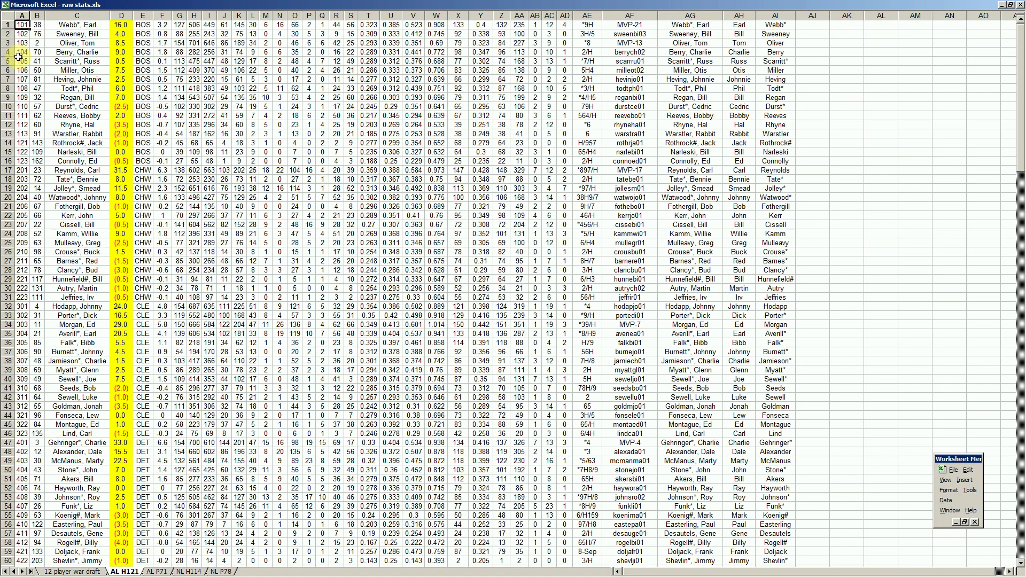
{"action": "left_click", "coordinate": [374, 24]}
{"action": "left_click", "coordinate": [23, 25]}
{"action": "left_click", "coordinate": [369, 25]}
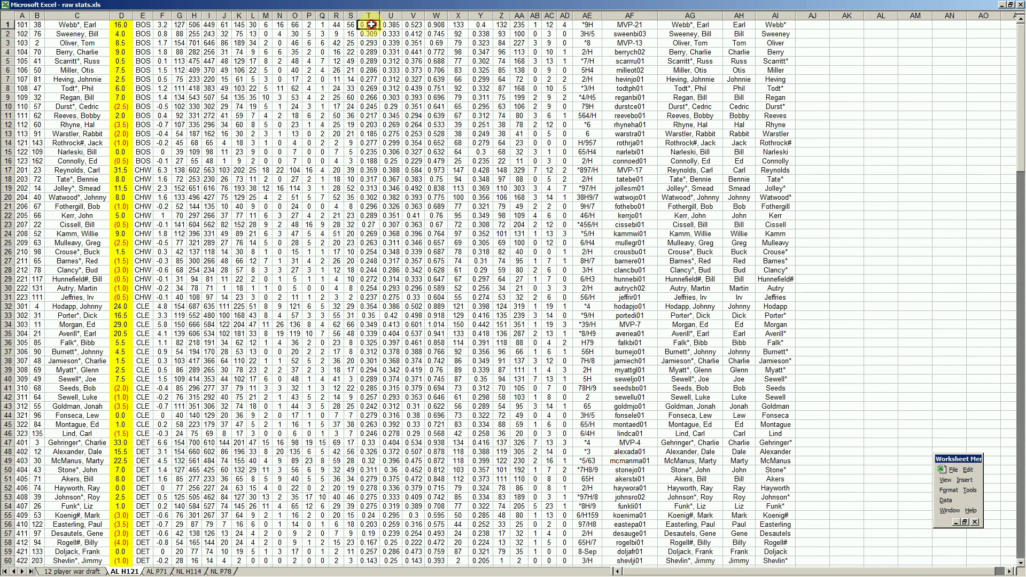
{"action": "left_click", "coordinate": [22, 25]}
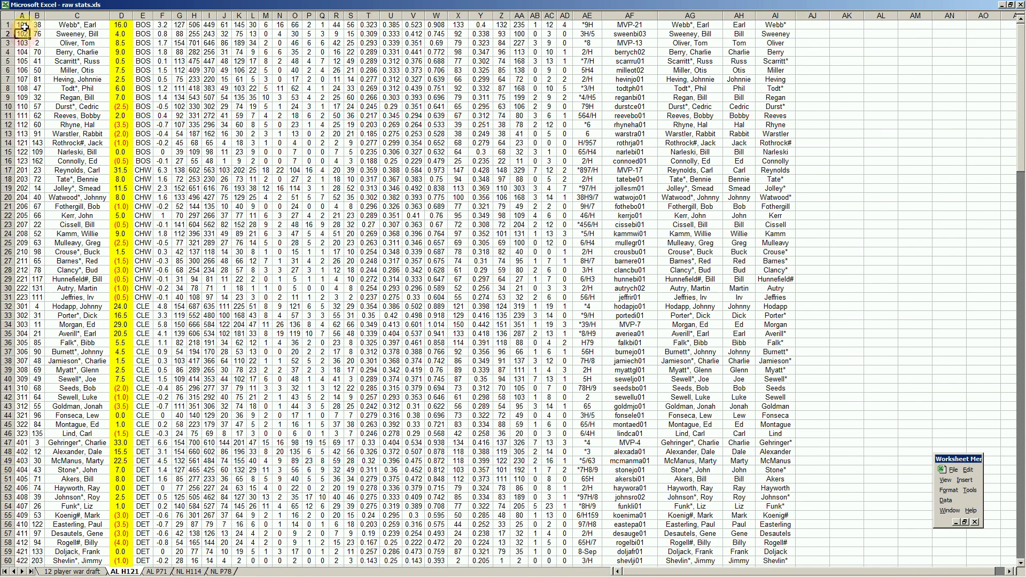
{"action": "left_click", "coordinate": [91, 25]}
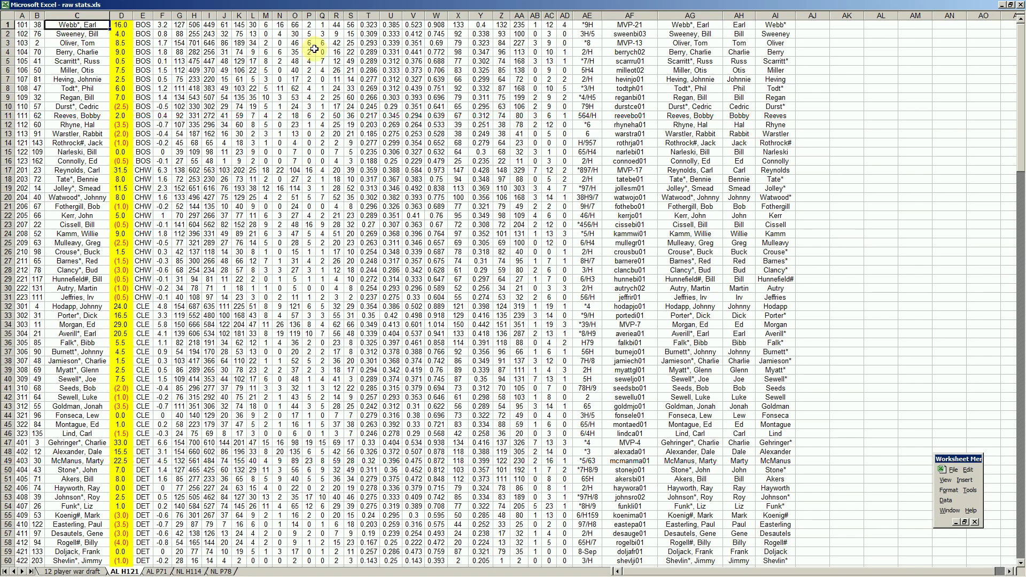
{"action": "left_click_drag", "start_coordinate": [370, 23], "coordinate": [370, 153]}
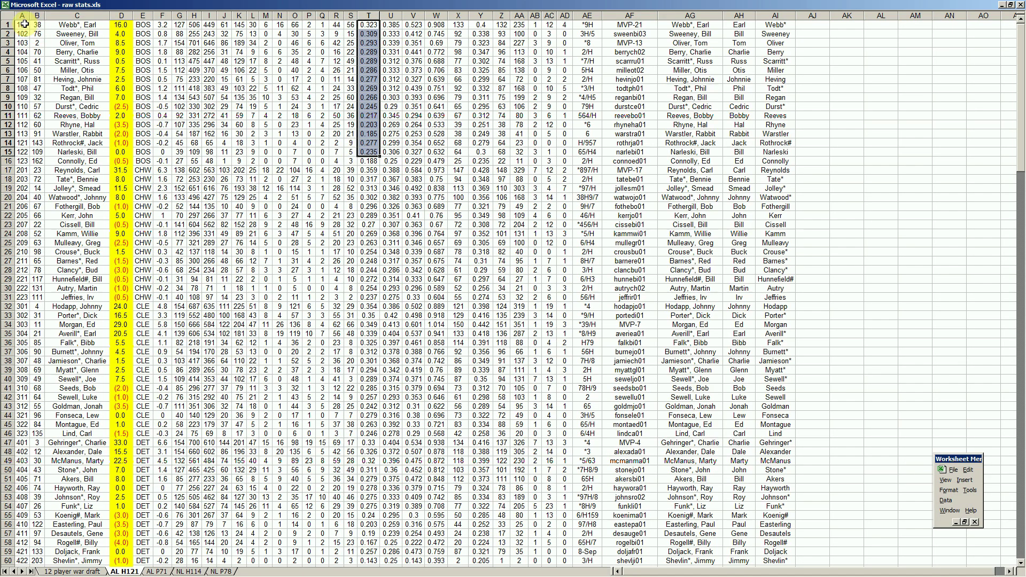
{"action": "left_click_drag", "start_coordinate": [22, 25], "coordinate": [24, 141]}
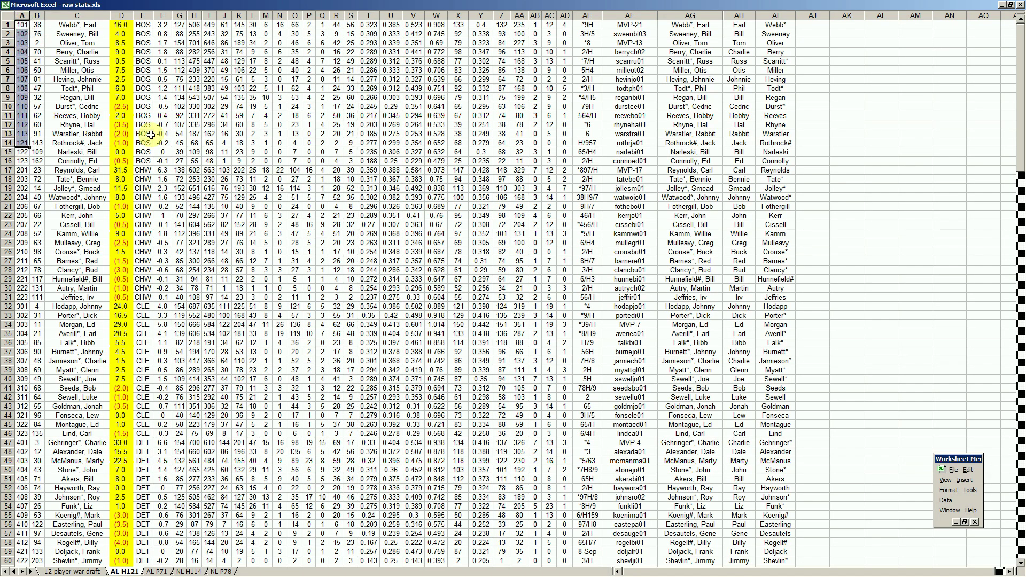
Examine the BOS player numbers in column A, comparing the 101 to 113 group with the 121 to 123 group
{"action": "left_click", "coordinate": [36, 107]}
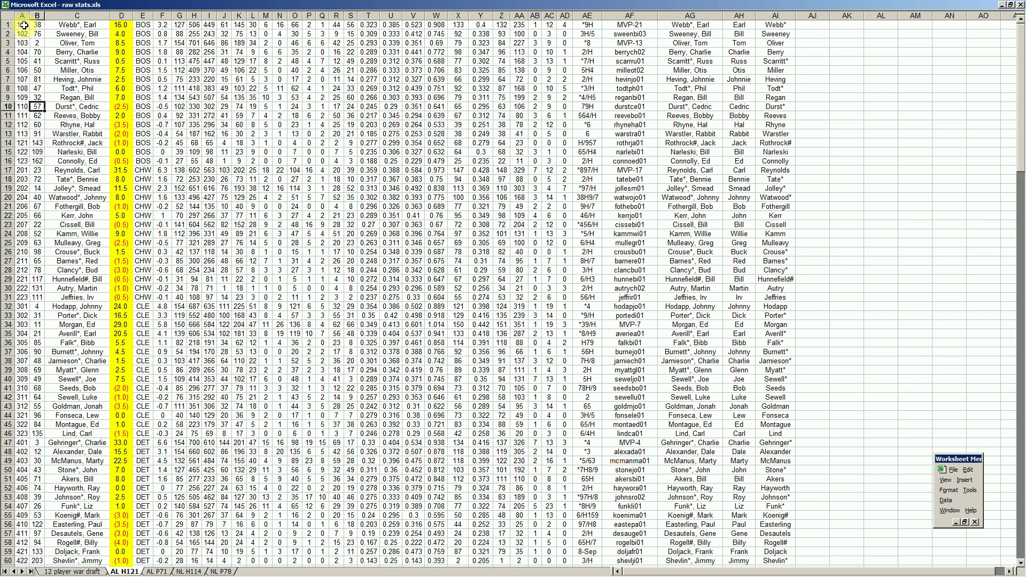
{"action": "left_click_drag", "start_coordinate": [24, 25], "coordinate": [24, 125]}
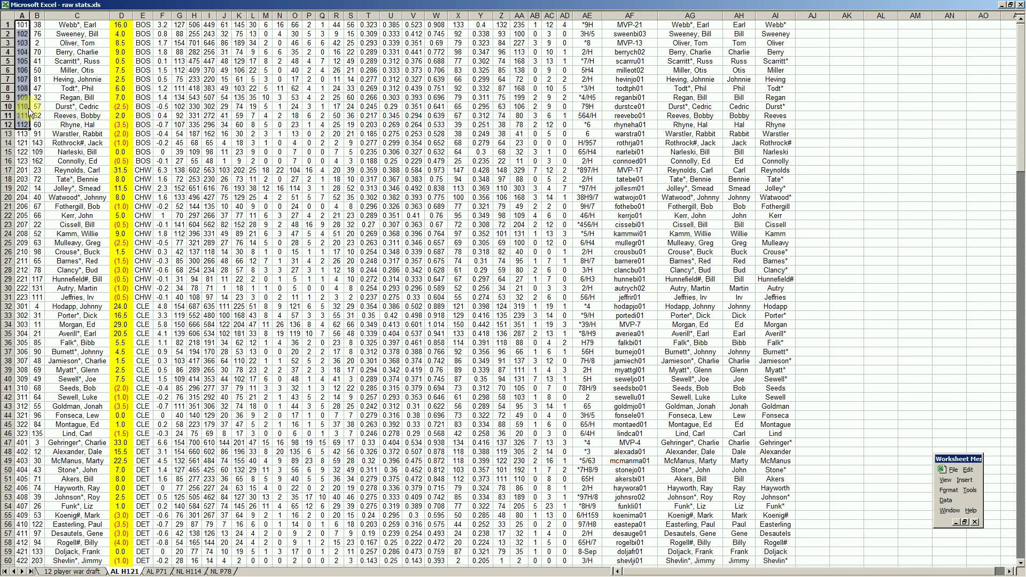
{"action": "left_click_drag", "start_coordinate": [22, 25], "coordinate": [19, 131]}
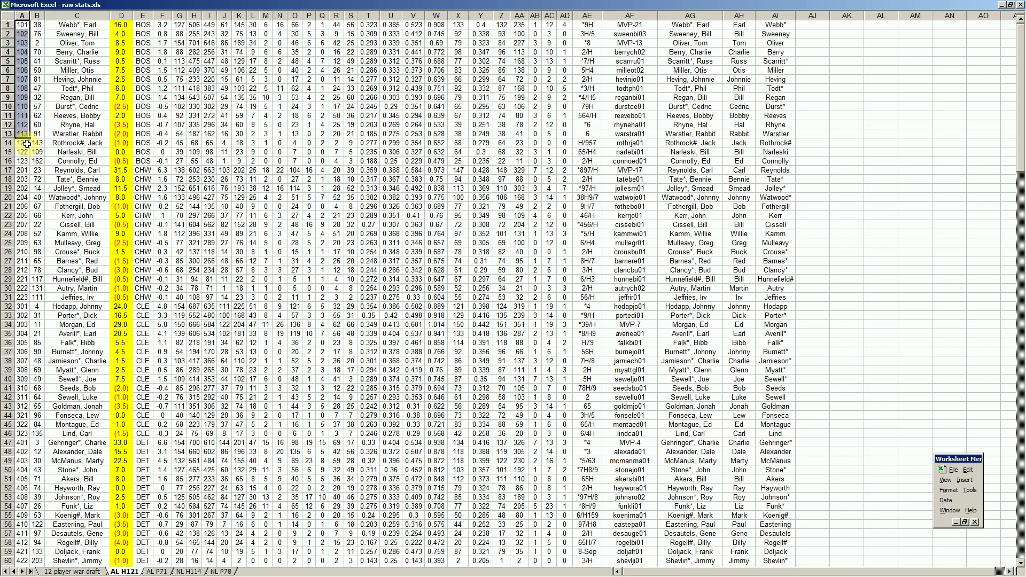
{"action": "left_click_drag", "start_coordinate": [22, 142], "coordinate": [25, 161]}
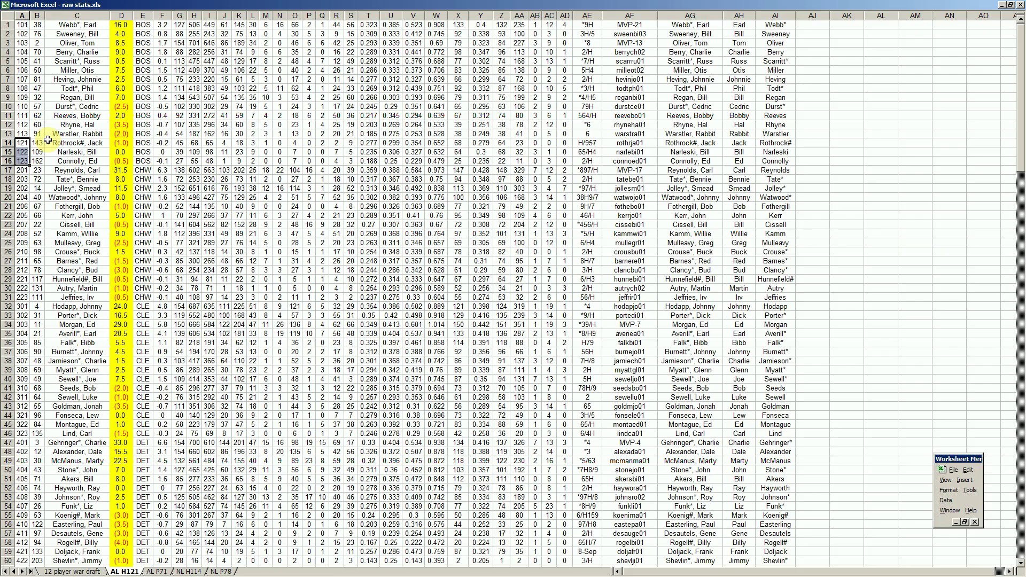
{"action": "left_click", "coordinate": [21, 145]}
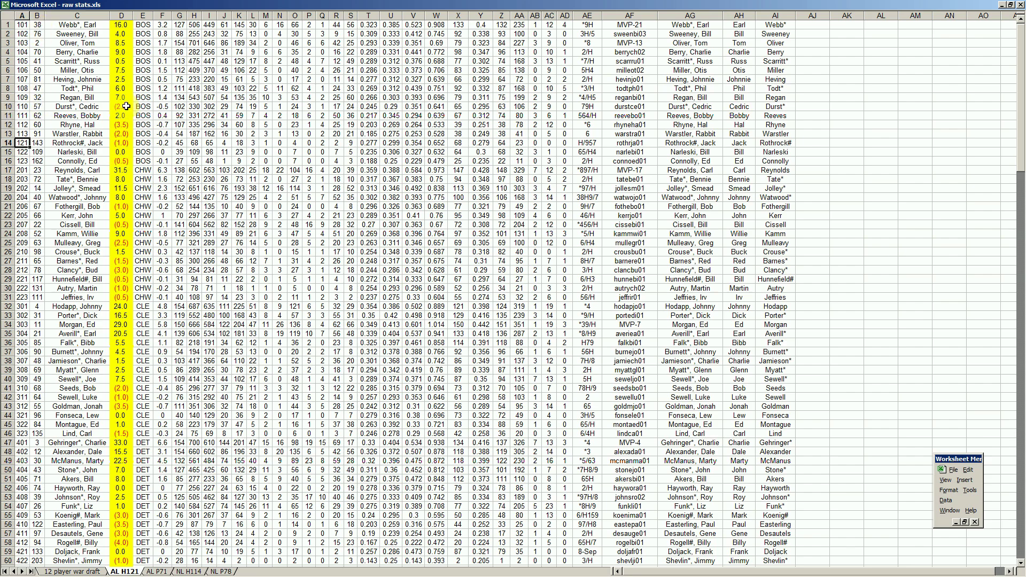
Examine the column D values of the lower BOS hitters in rows 10 to 16 and the CHW rows below
{"action": "left_click_drag", "start_coordinate": [126, 106], "coordinate": [126, 150]}
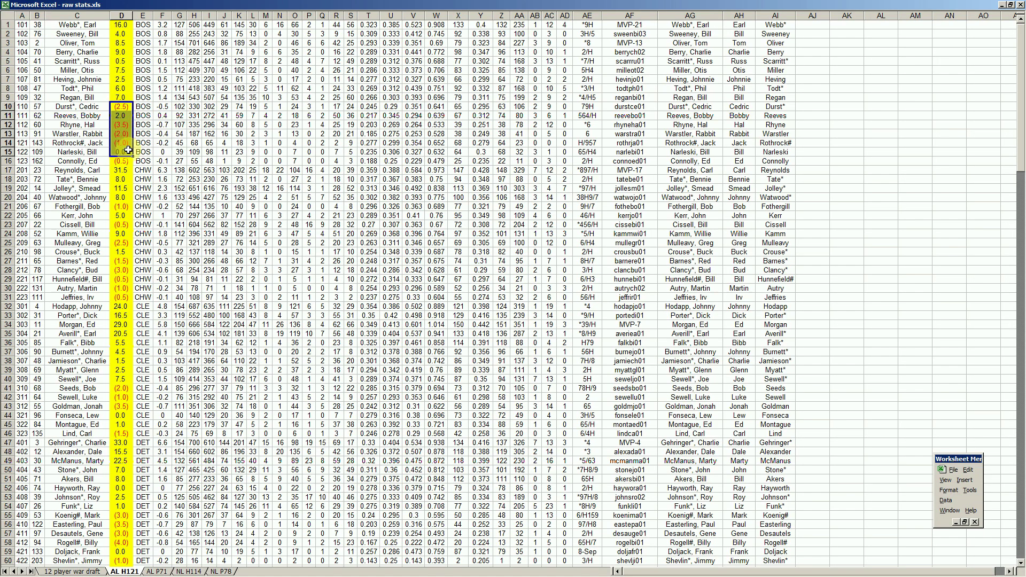
{"action": "left_click", "coordinate": [127, 107]}
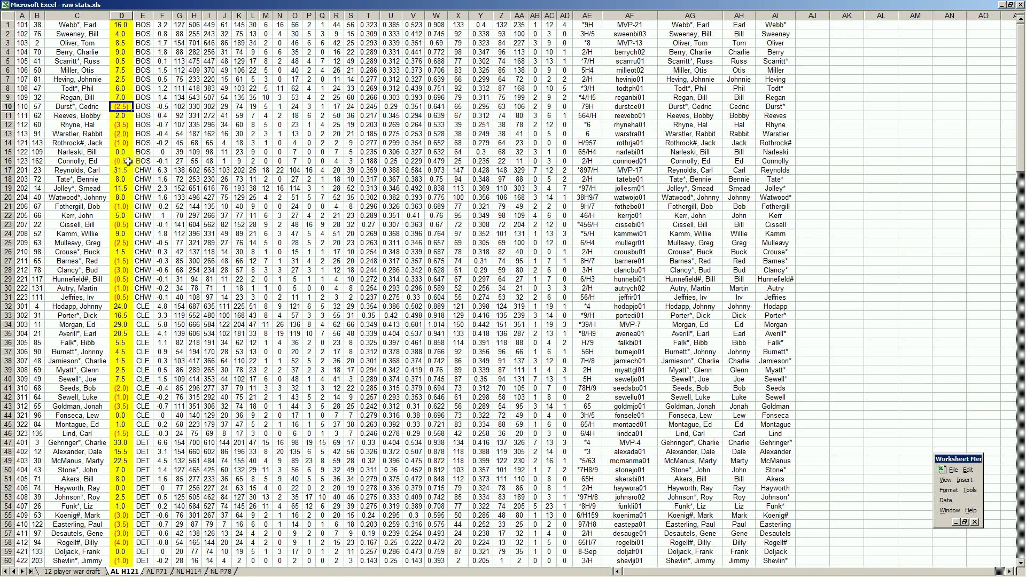
{"action": "left_click", "coordinate": [26, 162]}
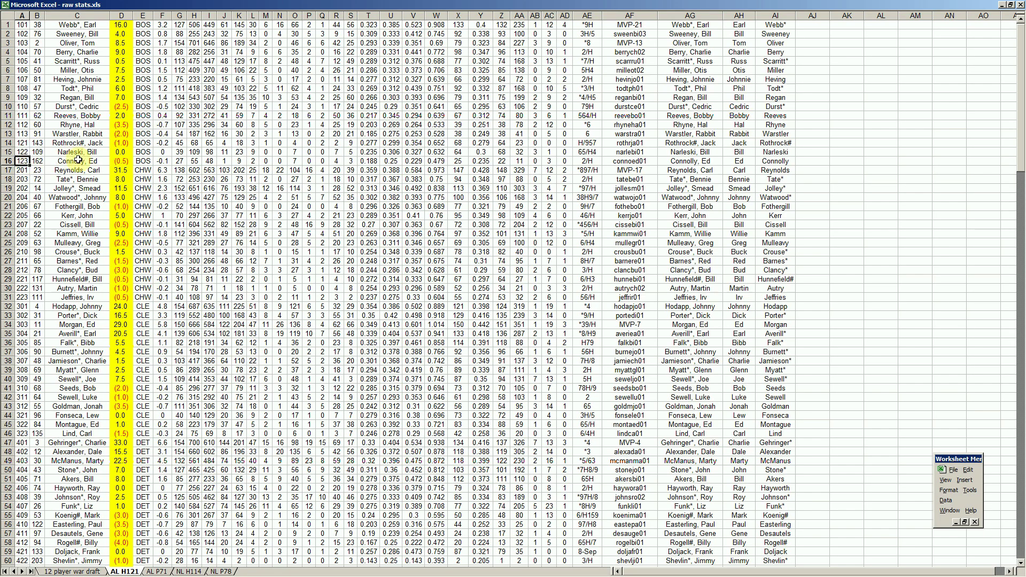
{"action": "left_click", "coordinate": [140, 198]}
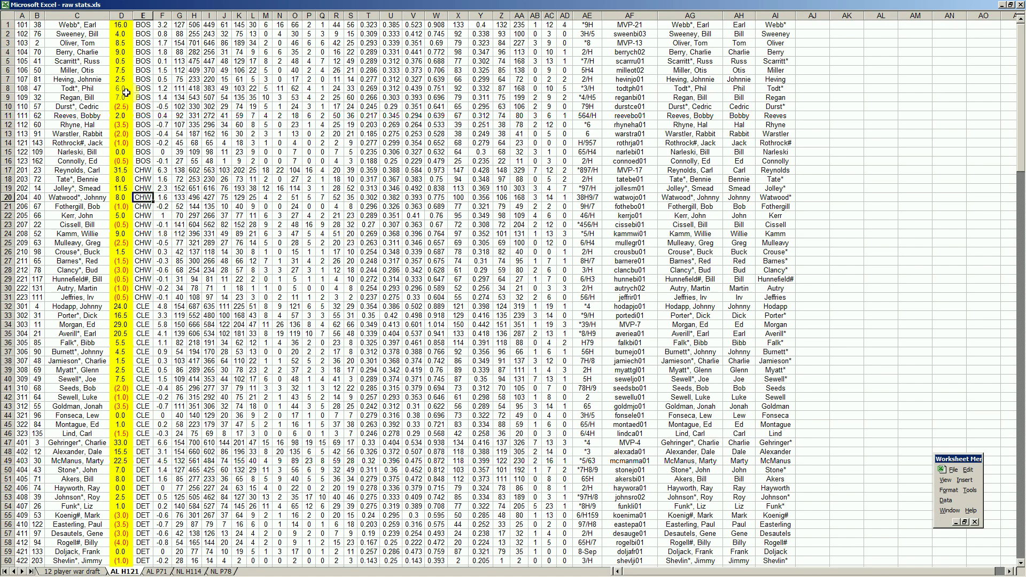
Compare the values in column F with the yellow-highlighted values in column D
{"action": "left_click", "coordinate": [162, 15]}
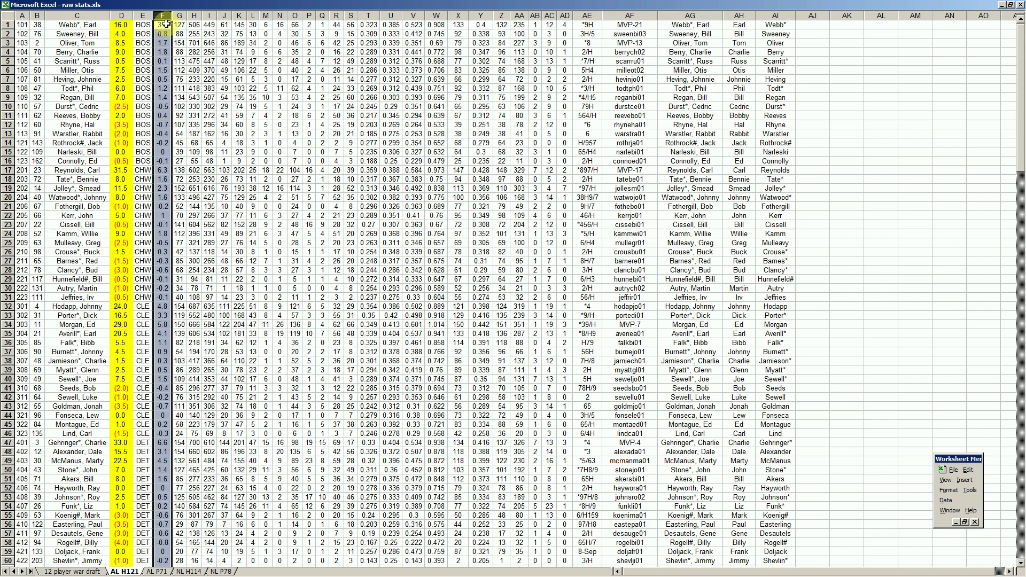
{"action": "left_click", "coordinate": [122, 15]}
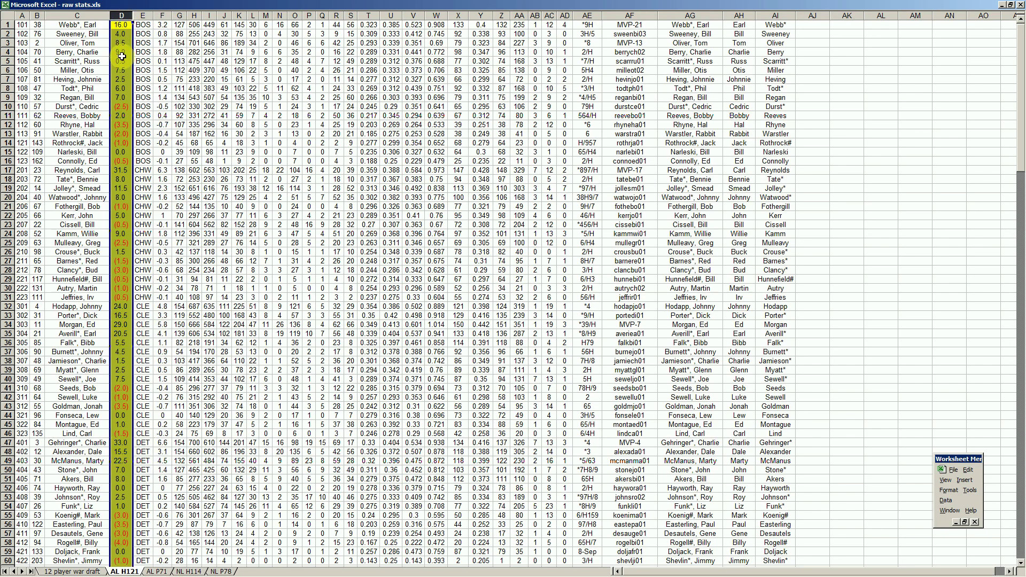
Compare the column D ratings of the BOS hitters in rows 1 to 14 with their column F values
{"action": "left_click", "coordinate": [121, 56]}
{"action": "left_click", "coordinate": [163, 25]}
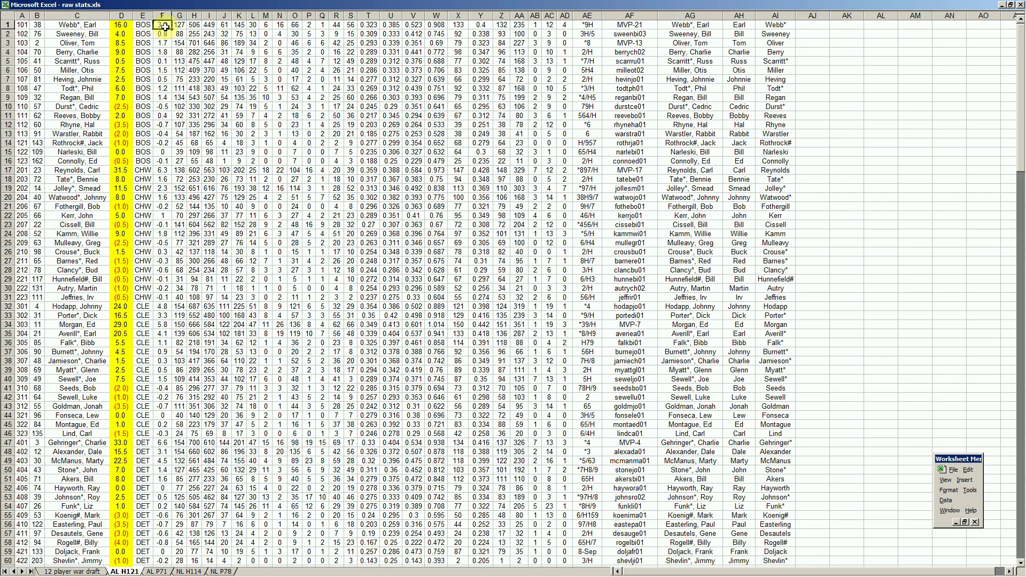
{"action": "left_click", "coordinate": [128, 25]}
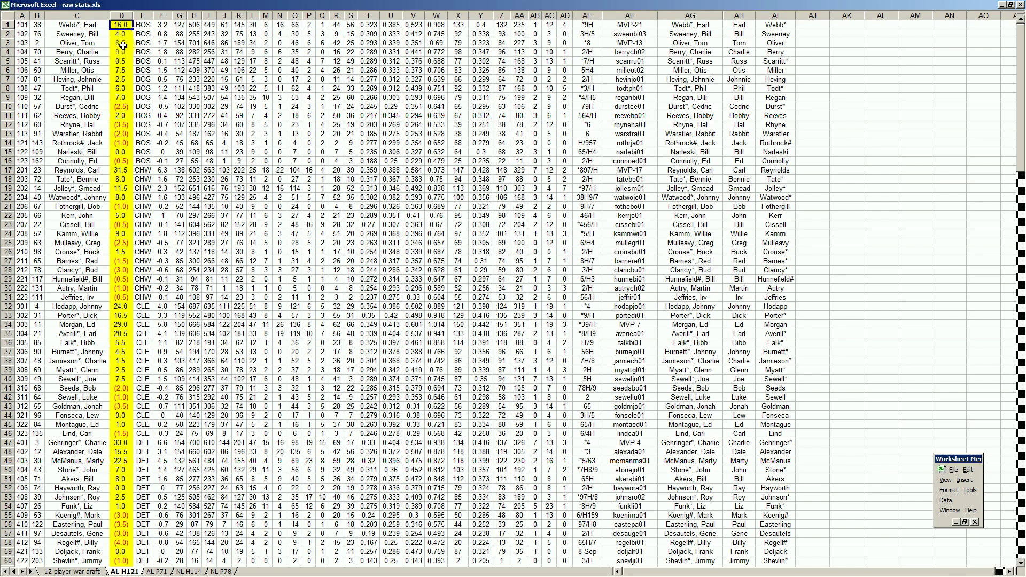
{"action": "left_click", "coordinate": [121, 15]}
{"action": "left_click", "coordinate": [123, 51]}
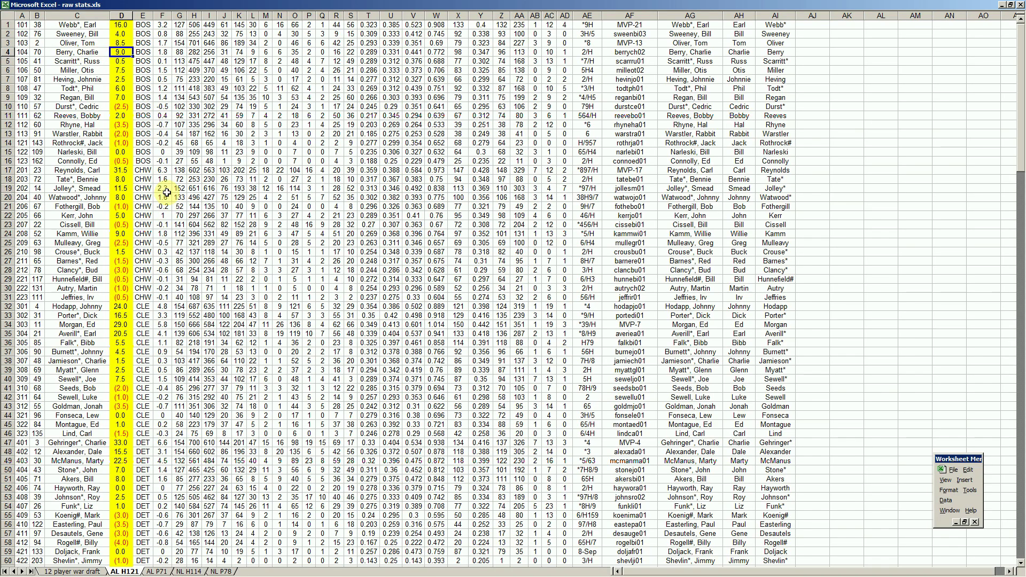
{"action": "left_click", "coordinate": [127, 145]}
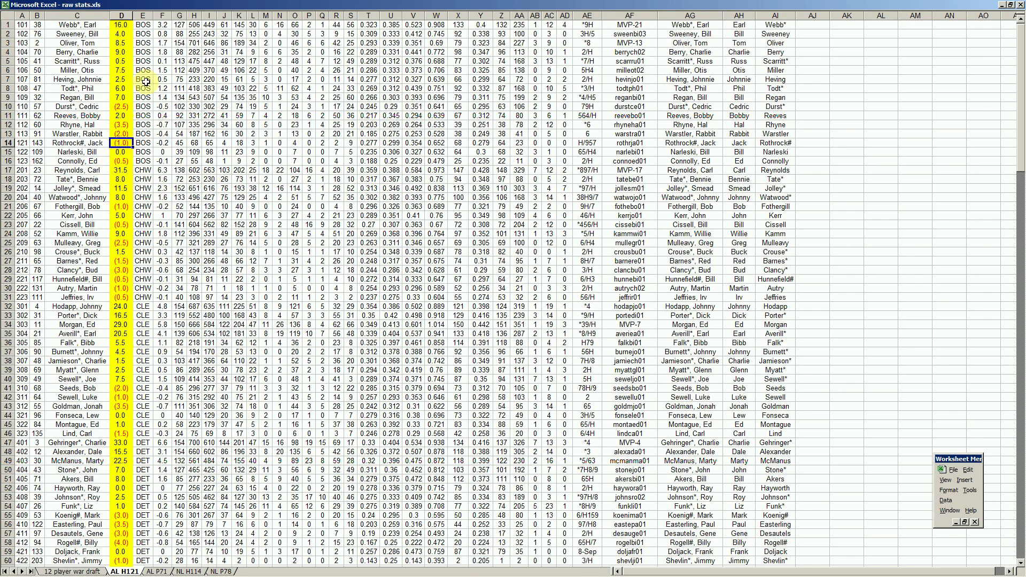
Examine the CHW rows from row 17 to row 26, then the whole column D beside the column E team codes
{"action": "left_click", "coordinate": [137, 167]}
{"action": "key", "text": "Down"}
{"action": "key", "text": "Down"}
{"action": "key", "text": "Down"}
{"action": "key", "text": "Down"}
{"action": "key", "text": "Down"}
{"action": "key", "text": "Down"}
{"action": "key", "text": "Down"}
{"action": "key", "text": "Down"}
{"action": "key", "text": "Down"}
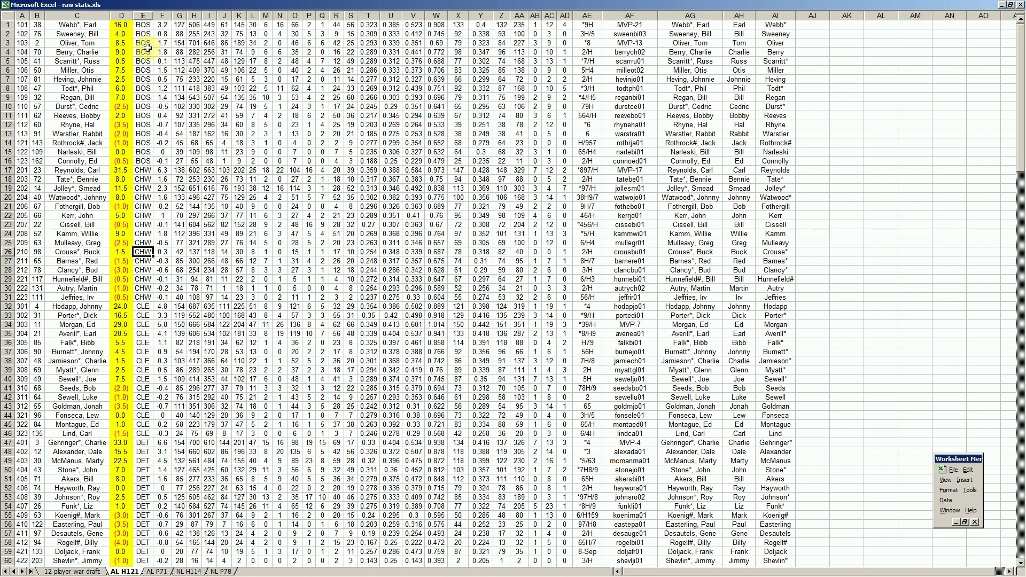
{"action": "left_click", "coordinate": [126, 12]}
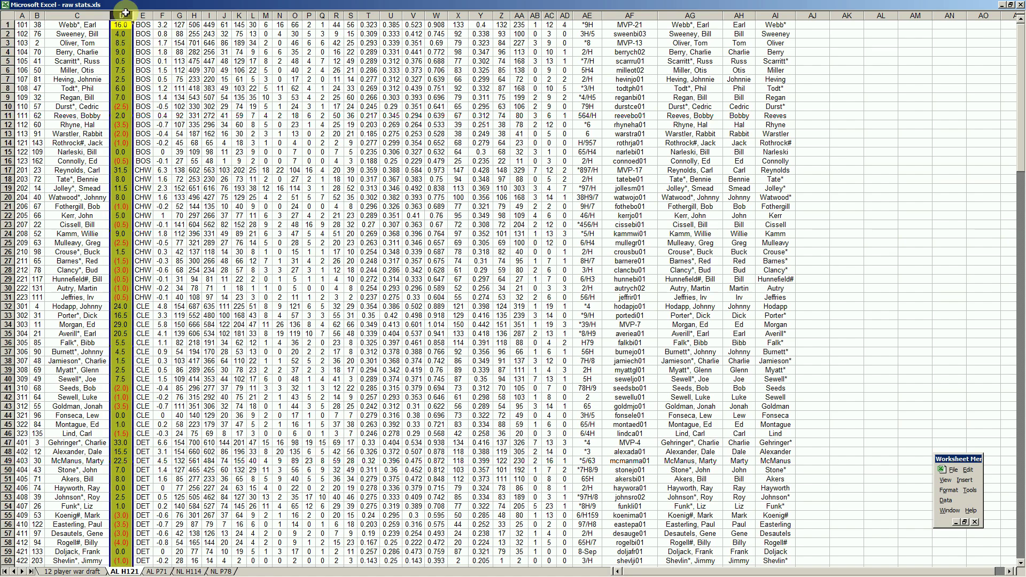
{"action": "left_click", "coordinate": [143, 33]}
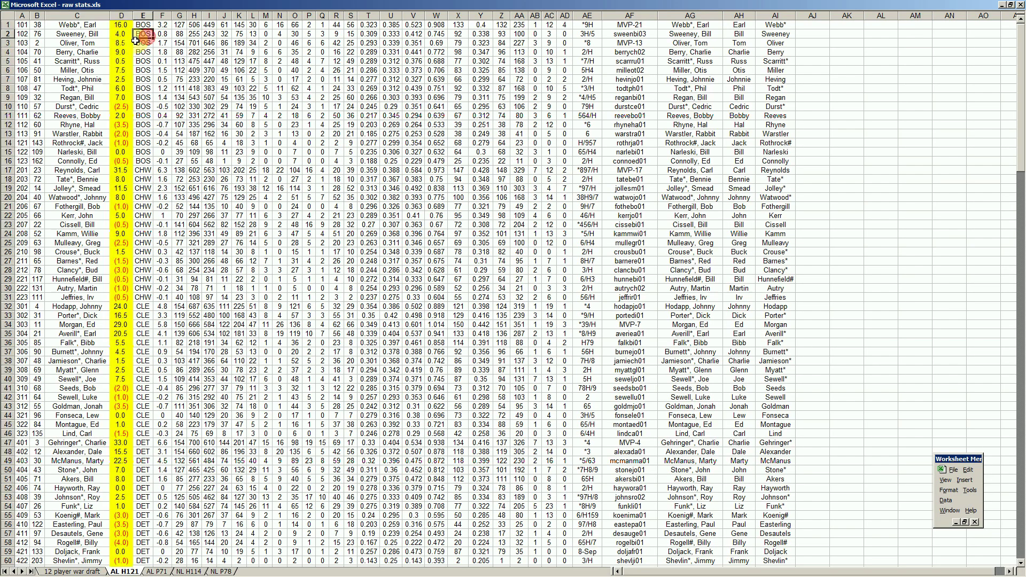
Examine the column D ratings of the first CHW and DET hitters, selecting the whole of row 47
{"action": "left_click", "coordinate": [120, 171]}
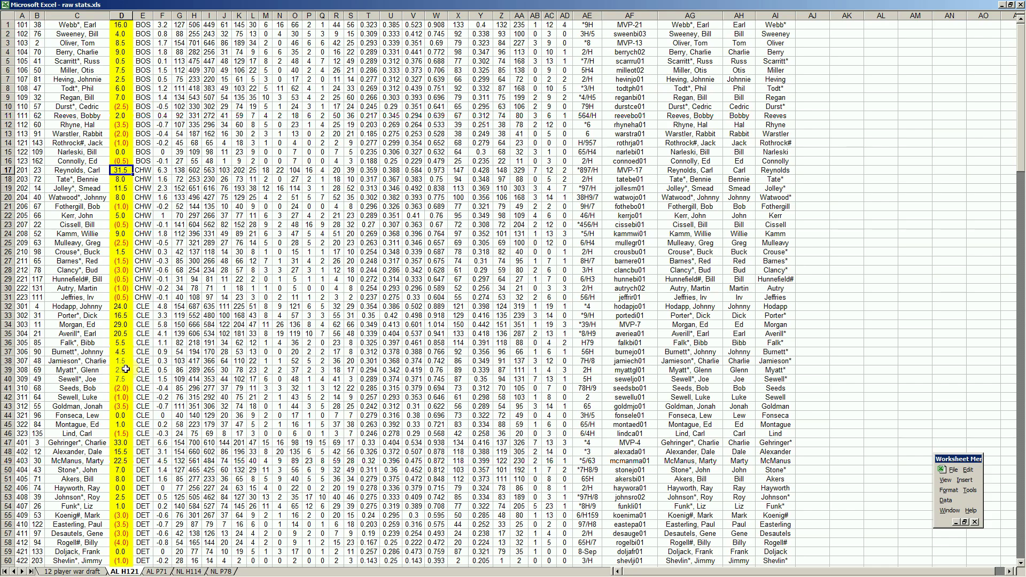
{"action": "left_click", "coordinate": [118, 442]}
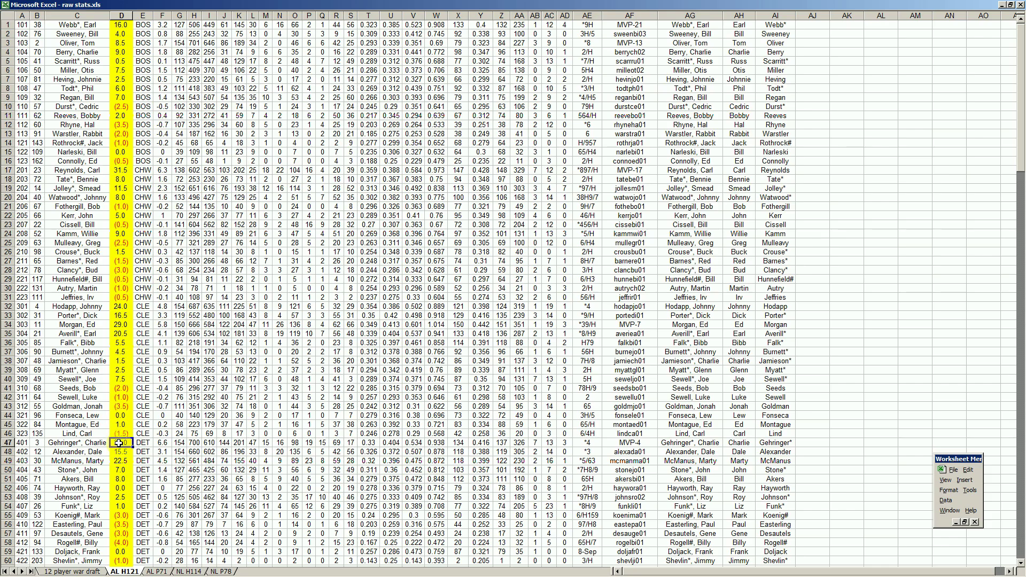
{"action": "left_click", "coordinate": [10, 443]}
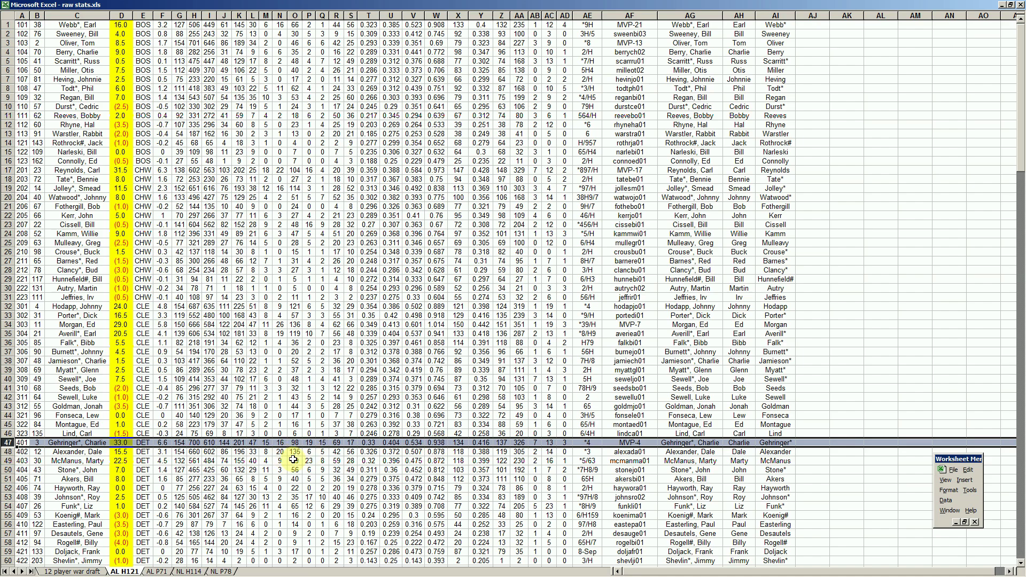
Look through the column D ratings down to the SLB hitters, then examine the two leading NYY hitters in rows 61 and 62
{"action": "left_click", "coordinate": [119, 477]}
{"action": "key", "text": "Down"}
{"action": "key", "text": "Down"}
{"action": "key", "text": "Down"}
{"action": "key", "text": "Down"}
{"action": "key", "text": "Down"}
{"action": "key", "text": "Down"}
{"action": "key", "text": "Down"}
{"action": "key", "text": "Down"}
{"action": "key", "text": "Down"}
{"action": "key", "text": "Down"}
{"action": "key", "text": "Down"}
{"action": "key", "text": "Down"}
{"action": "key", "text": "Down"}
{"action": "key", "text": "Down"}
{"action": "key", "text": "Down"}
{"action": "key", "text": "Down"}
{"action": "key", "text": "Down"}
{"action": "key", "text": "Down"}
{"action": "key", "text": "Down"}
{"action": "key", "text": "Down"}
{"action": "key", "text": "Down"}
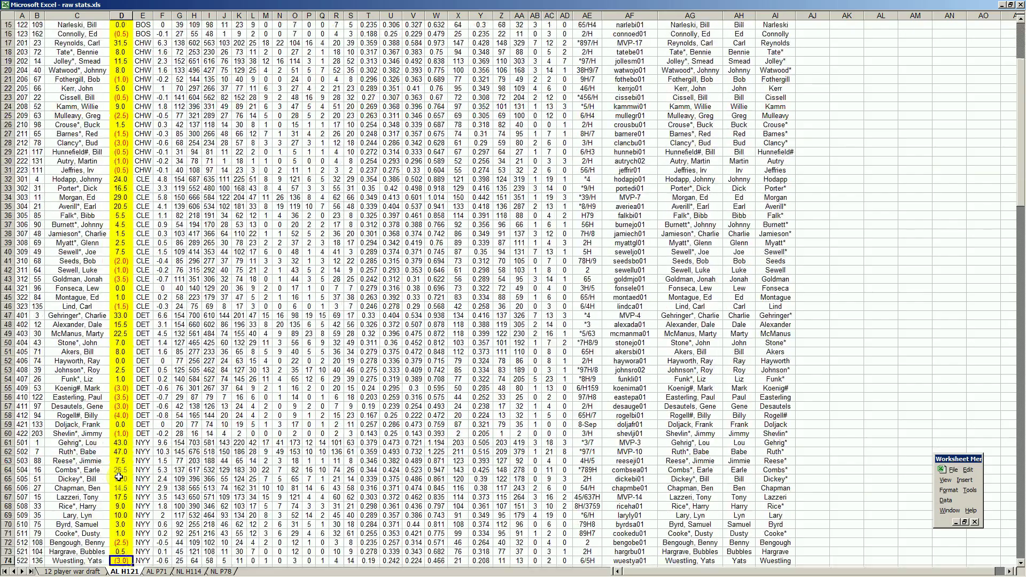
{"action": "key", "text": "Down"}
{"action": "key", "text": "Down"}
{"action": "key", "text": "Down"}
{"action": "key", "text": "Down"}
{"action": "key", "text": "Down"}
{"action": "key", "text": "Down"}
{"action": "key", "text": "Down"}
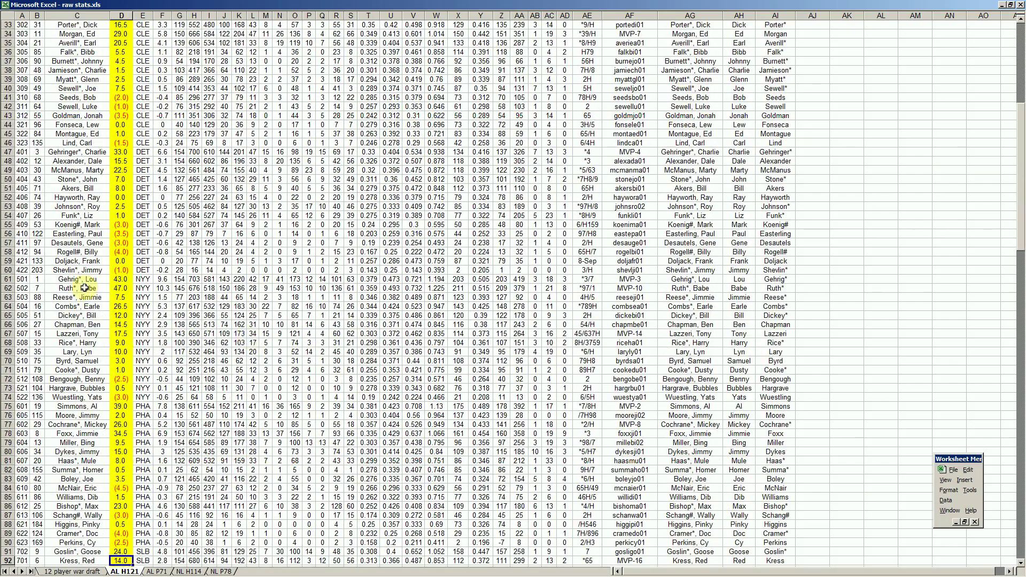
{"action": "left_click", "coordinate": [8, 279]}
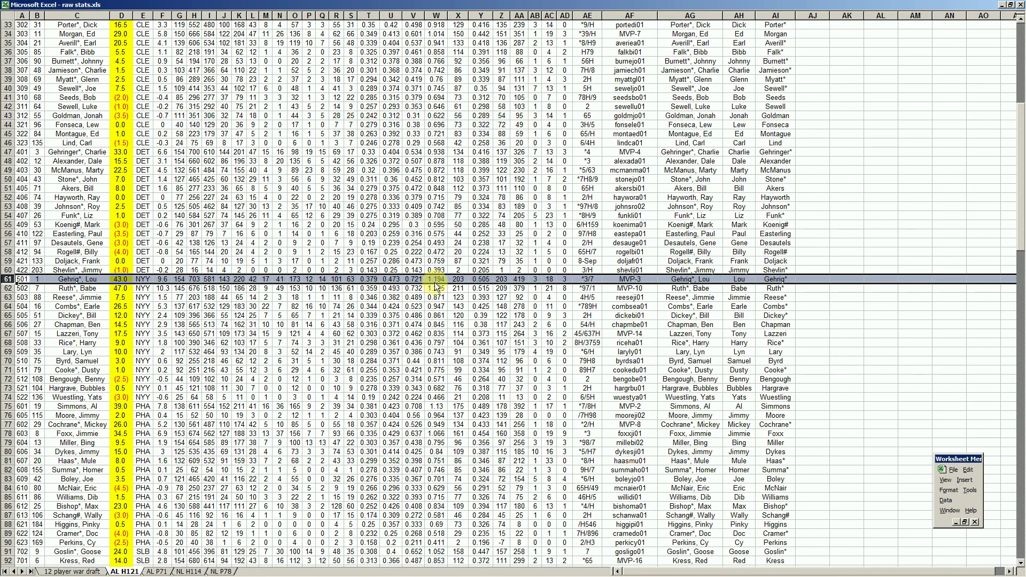
{"action": "left_click", "coordinate": [124, 288]}
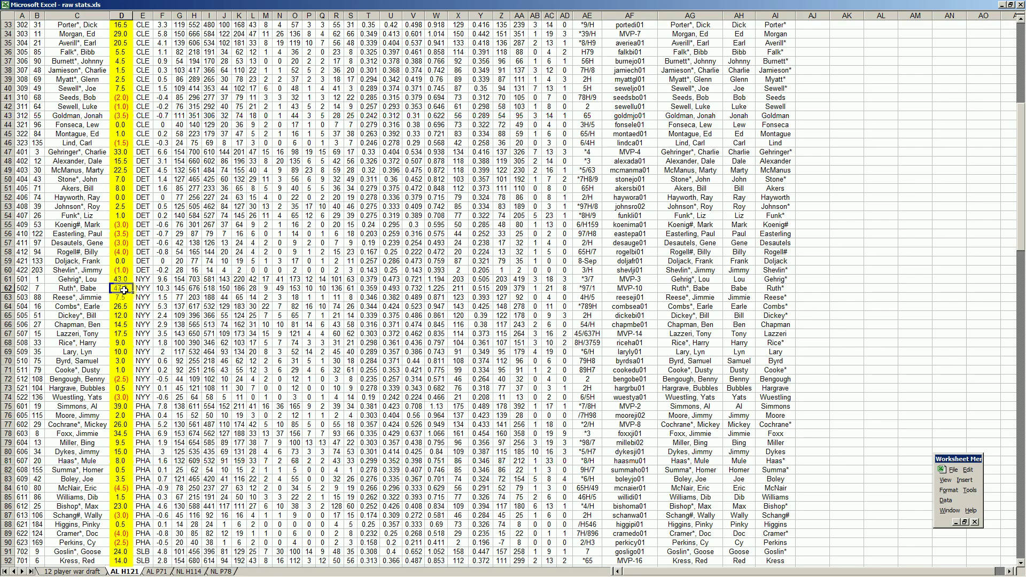
Show the NL P78 sheet and examine the budget total in D108 and the Ruth price figures in row 107
{"action": "left_click", "coordinate": [223, 571]}
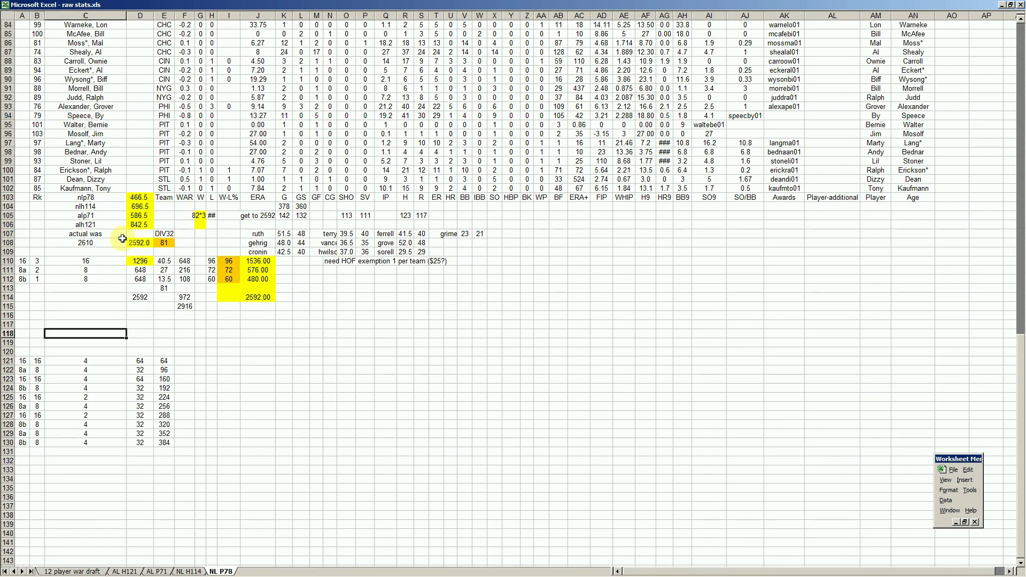
{"action": "left_click", "coordinate": [139, 244]}
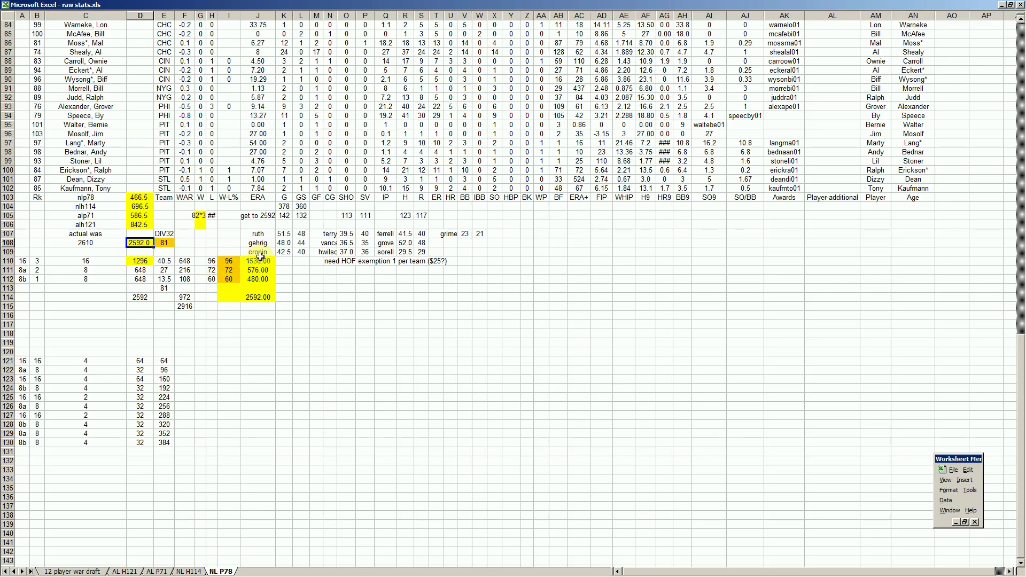
{"action": "left_click", "coordinate": [283, 235]}
{"action": "left_click", "coordinate": [301, 235]}
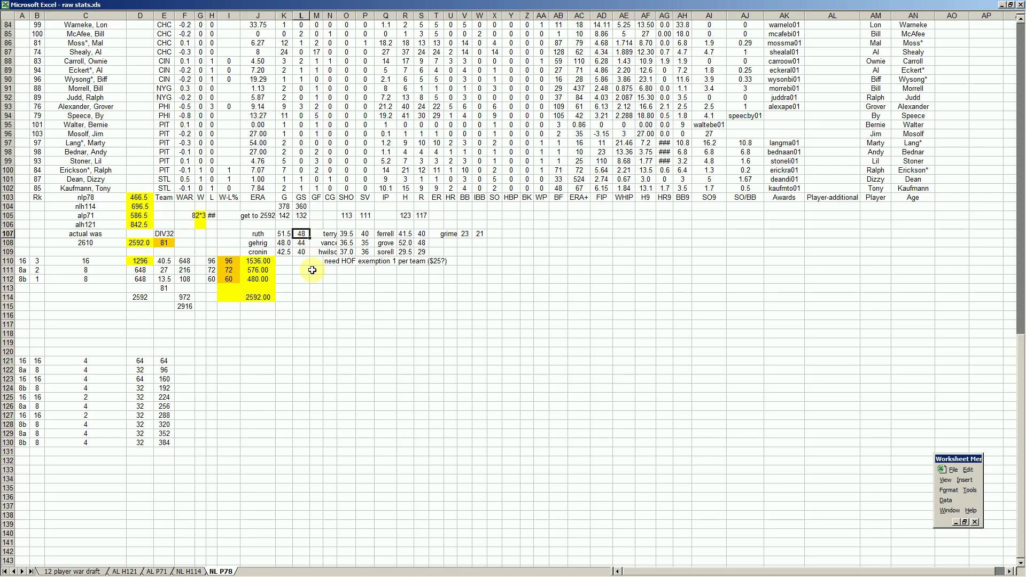
Review the star-player price notes in rows 107 to 109, from Gehrig across to Grimes
{"action": "left_click", "coordinate": [267, 245]}
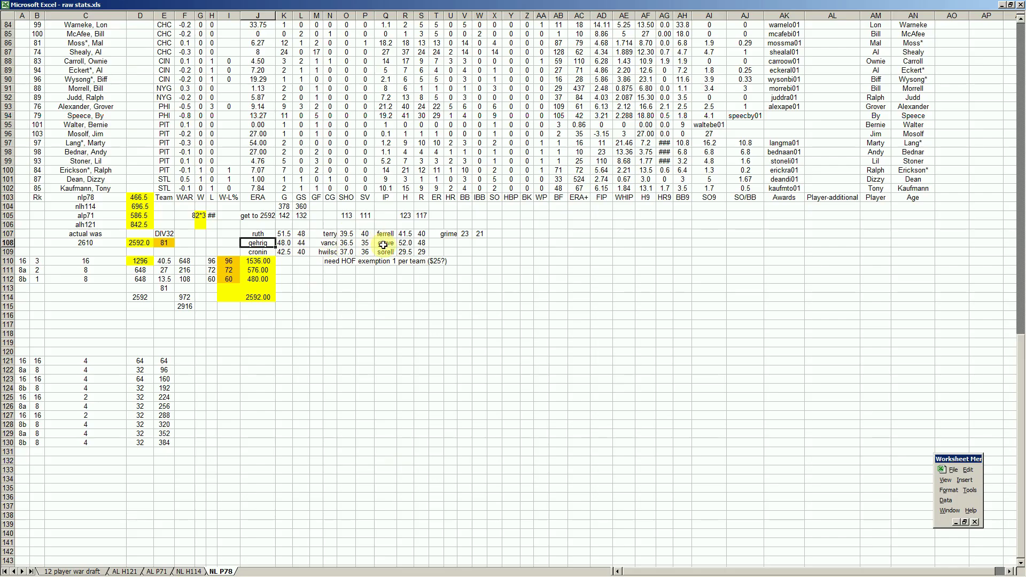
{"action": "left_click", "coordinate": [267, 242]}
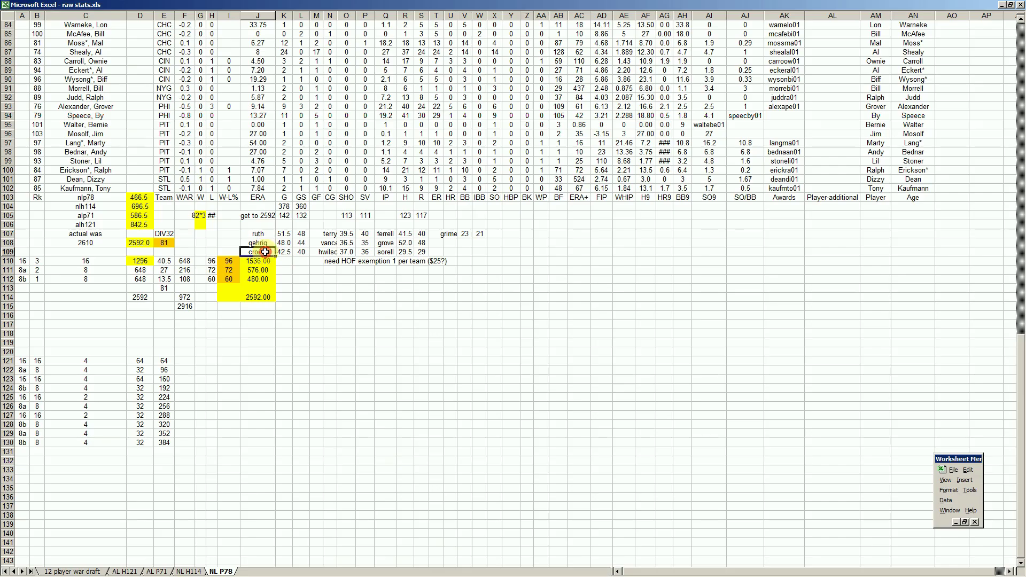
{"action": "left_click", "coordinate": [330, 243]}
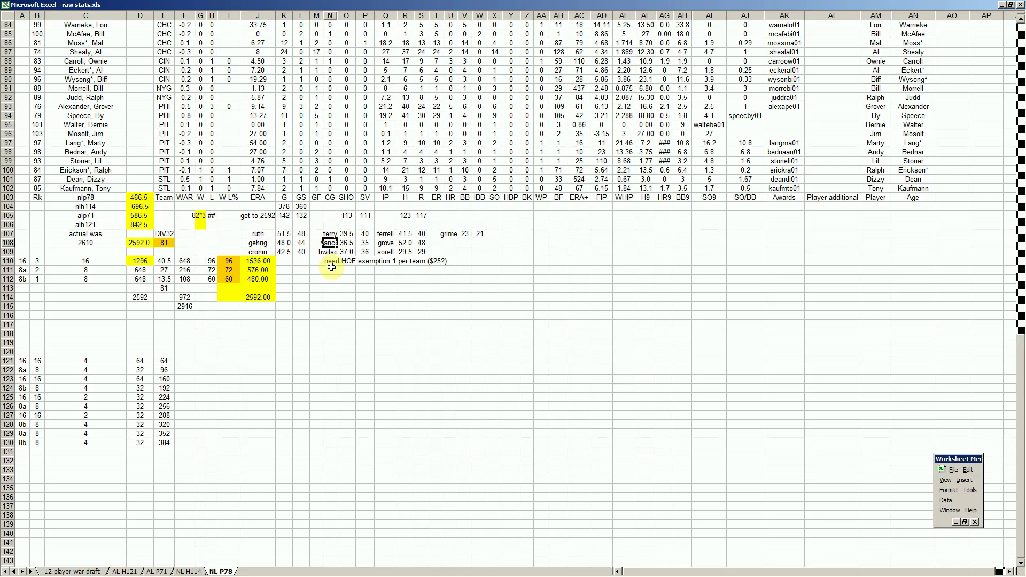
{"action": "left_click", "coordinate": [330, 251]}
{"action": "left_click", "coordinate": [385, 243]}
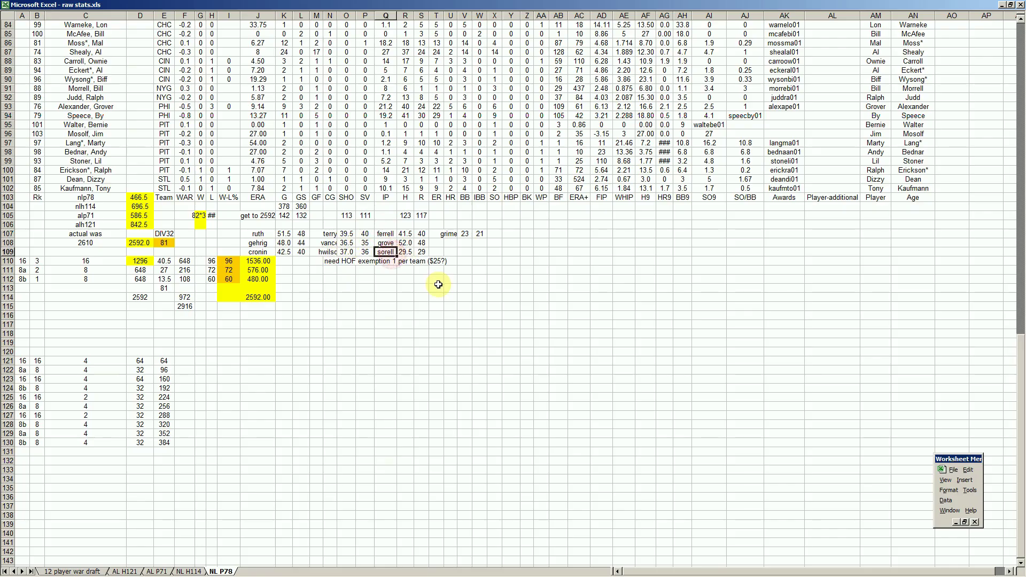
{"action": "left_click", "coordinate": [452, 234]}
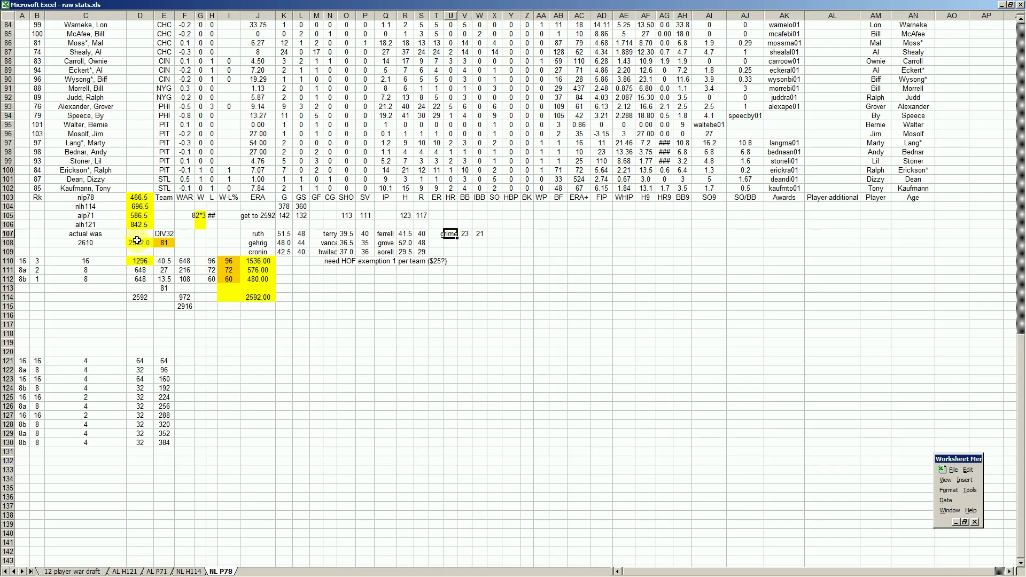
Return to the AL H121 sheet, select rows 61 and 62, and examine the column D ratings of NYY and PHA hitters
{"action": "left_click", "coordinate": [133, 571]}
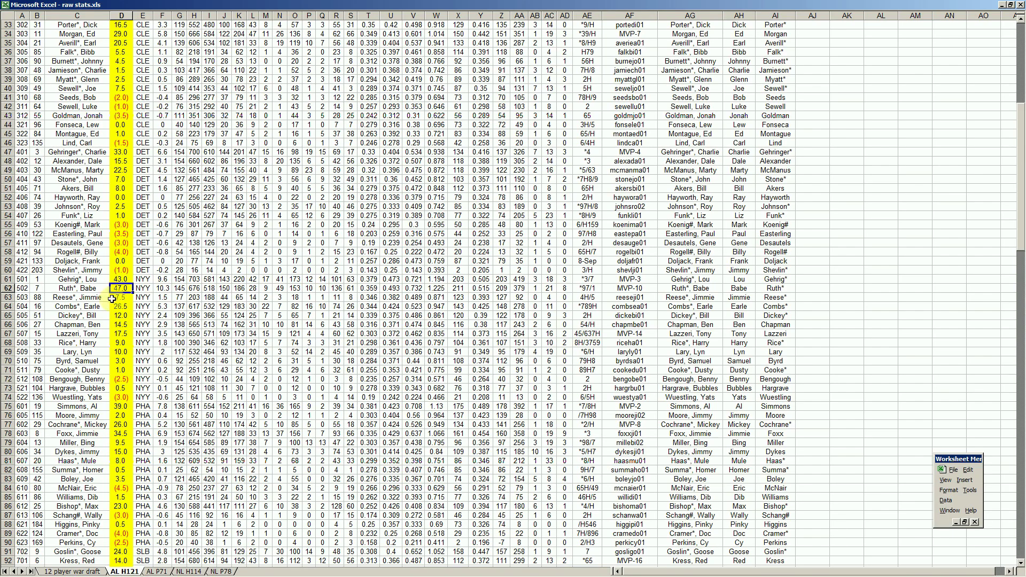
{"action": "left_click_drag", "start_coordinate": [13, 279], "coordinate": [12, 288]}
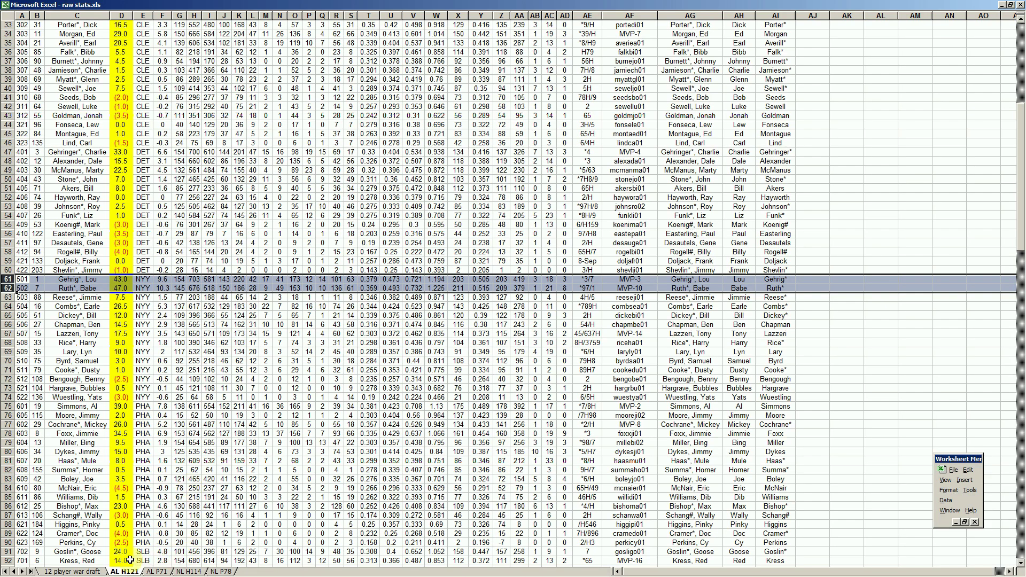
{"action": "left_click", "coordinate": [101, 361]}
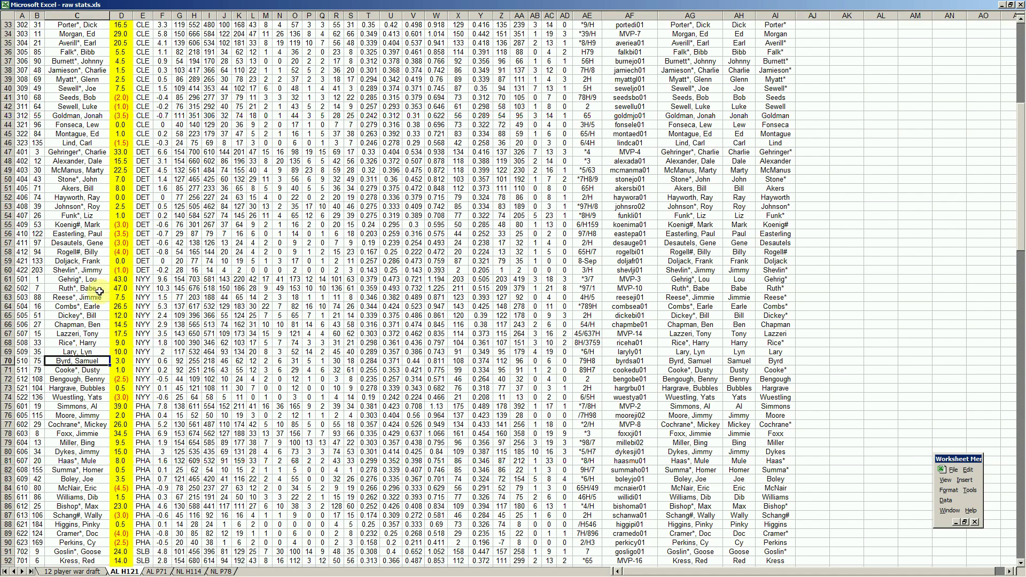
{"action": "left_click", "coordinate": [121, 346]}
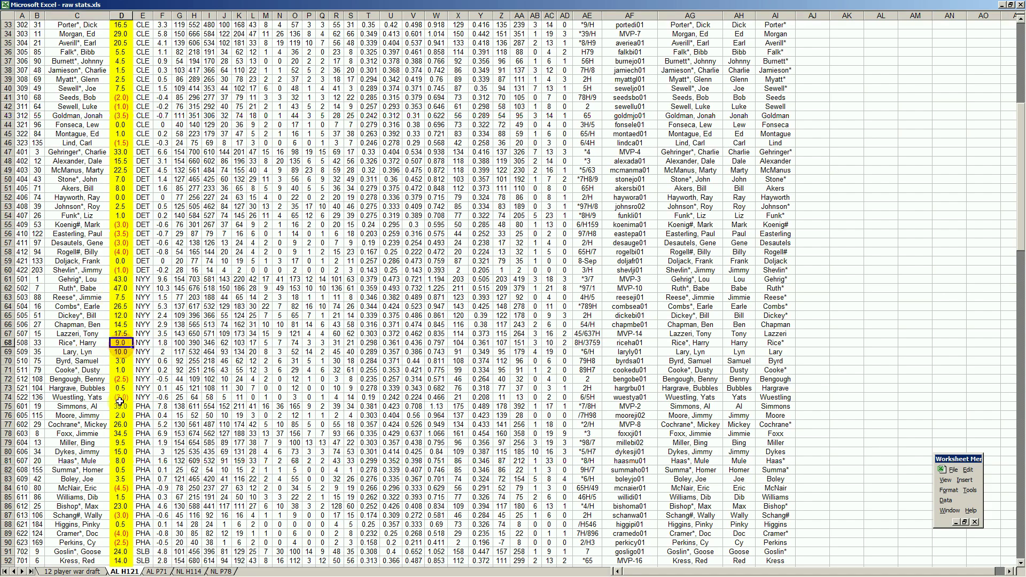
{"action": "left_click", "coordinate": [117, 443]}
{"action": "left_click", "coordinate": [120, 407]}
{"action": "left_click", "coordinate": [123, 435]}
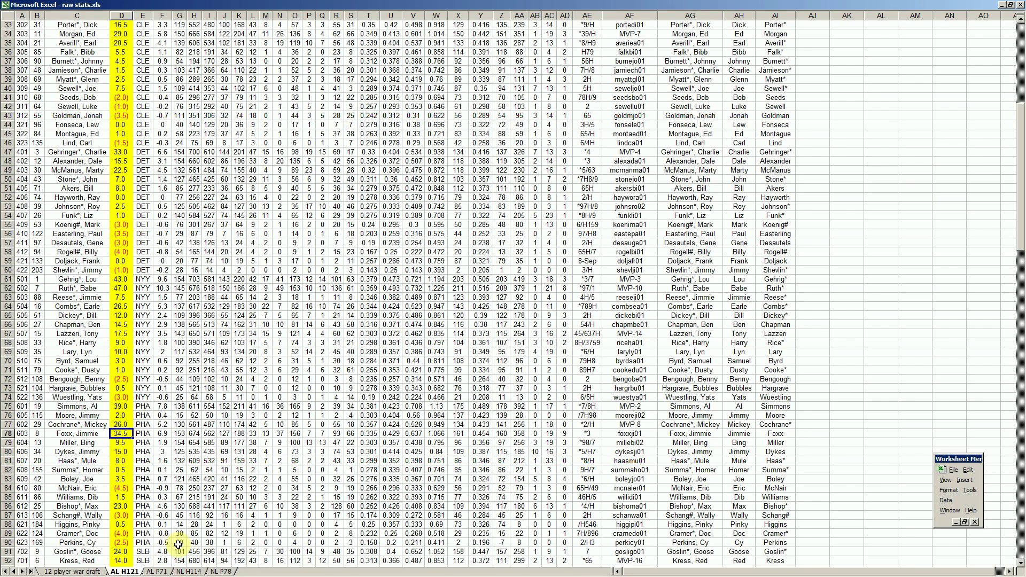
Show the top of the AL P71 sheet and compare the row 3 BOS pitcher's column D rating with his ERA
{"action": "left_click", "coordinate": [157, 571]}
{"action": "left_click", "coordinate": [148, 260]}
{"action": "key", "text": "Page_Up"}
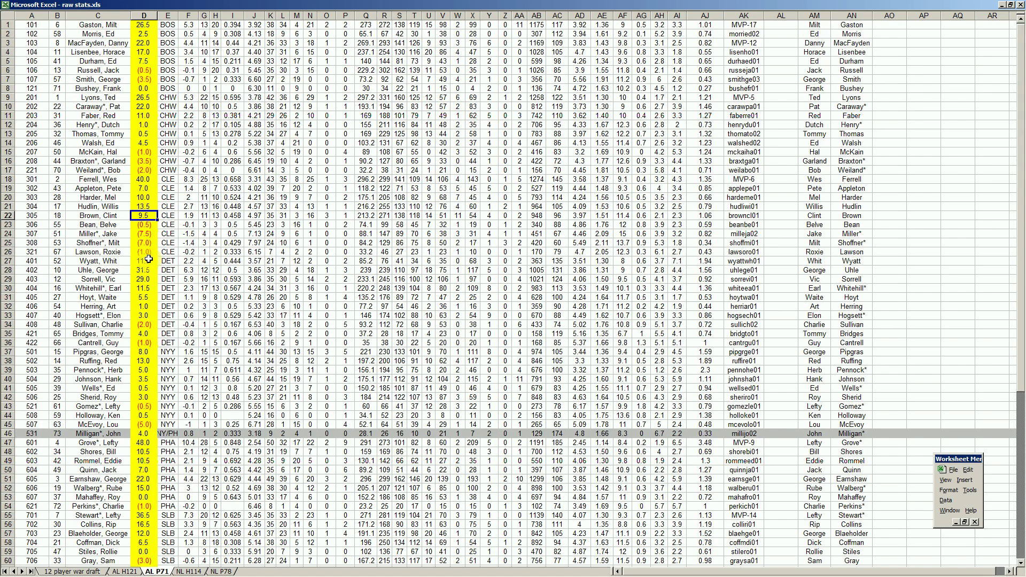
{"action": "left_click", "coordinate": [146, 44]}
{"action": "left_click", "coordinate": [261, 44]}
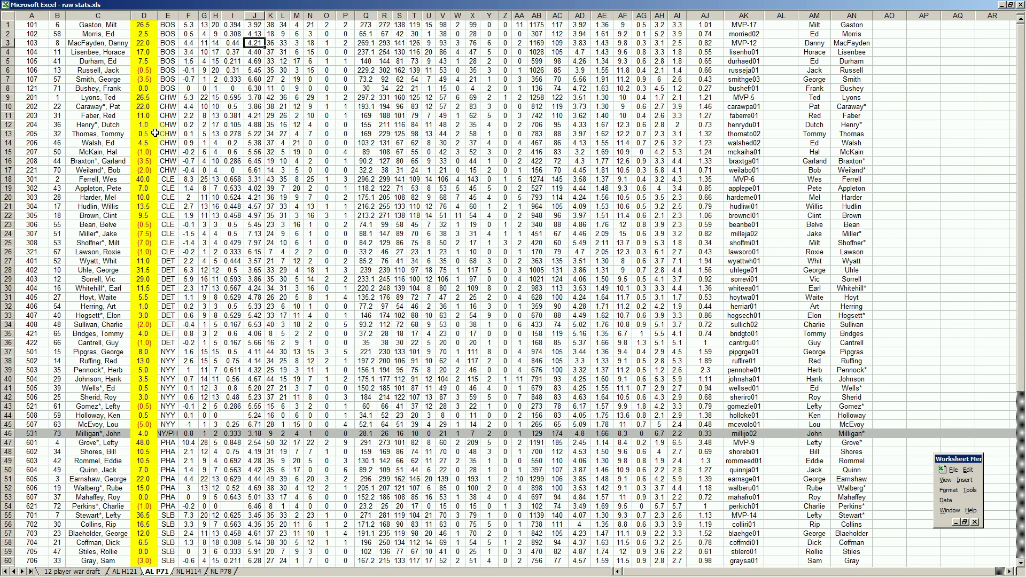
Compare the rating, ERA and WHIP of the CLE pitcher in row 18 of the AL P71 sheet
{"action": "left_click", "coordinate": [144, 181]}
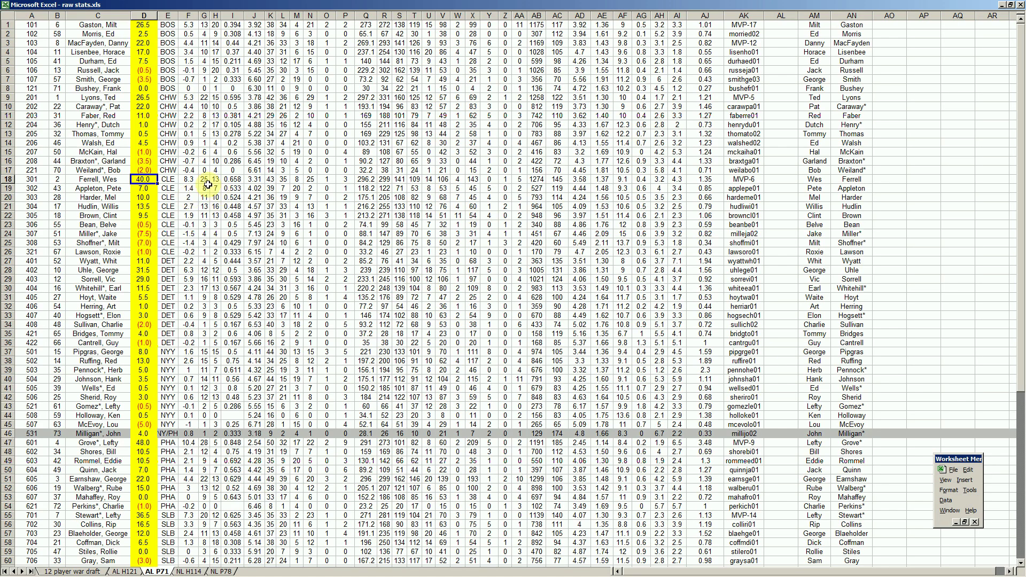
{"action": "left_click", "coordinate": [255, 180]}
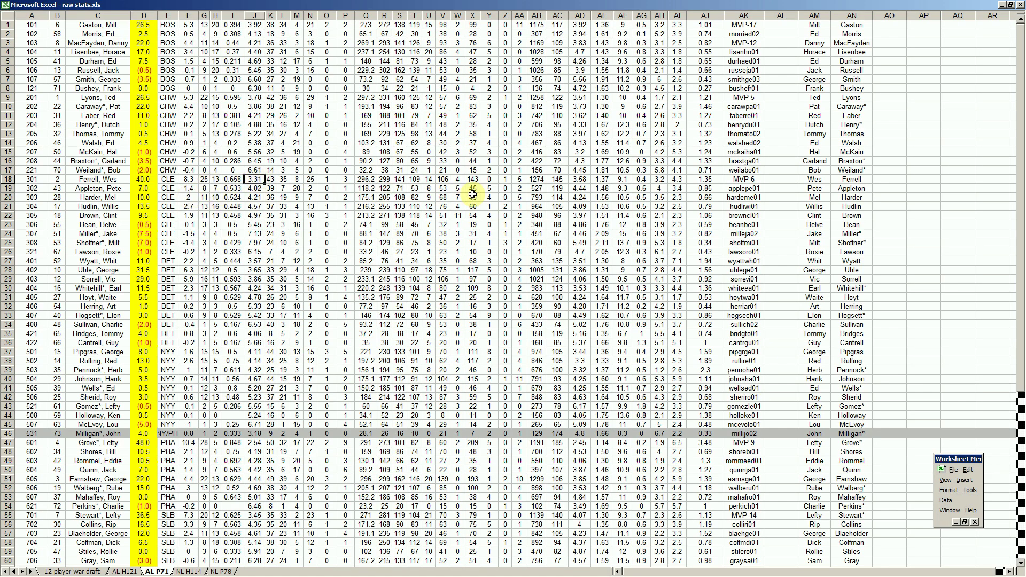
{"action": "left_click", "coordinate": [602, 179]}
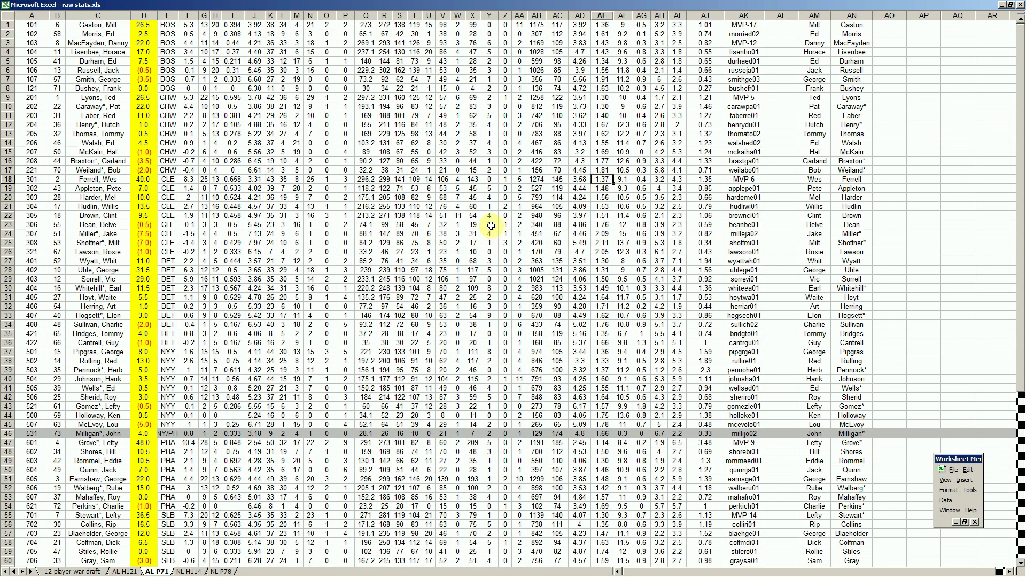
{"action": "left_click", "coordinate": [152, 179]}
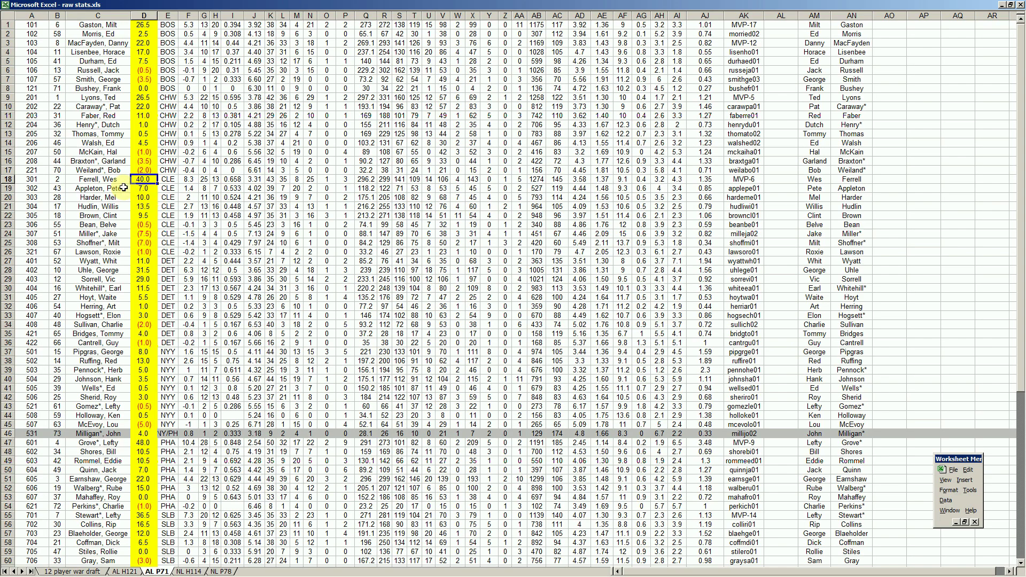
{"action": "left_click", "coordinate": [602, 181]}
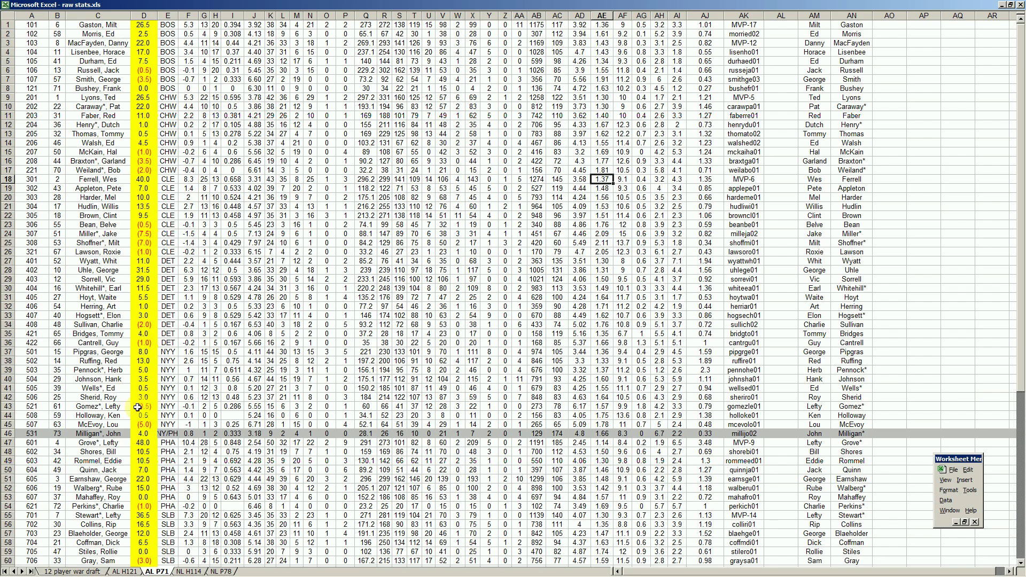
Compare the ERA, WHIP and column D rating of the PHA pitcher in row 47
{"action": "left_click", "coordinate": [119, 444]}
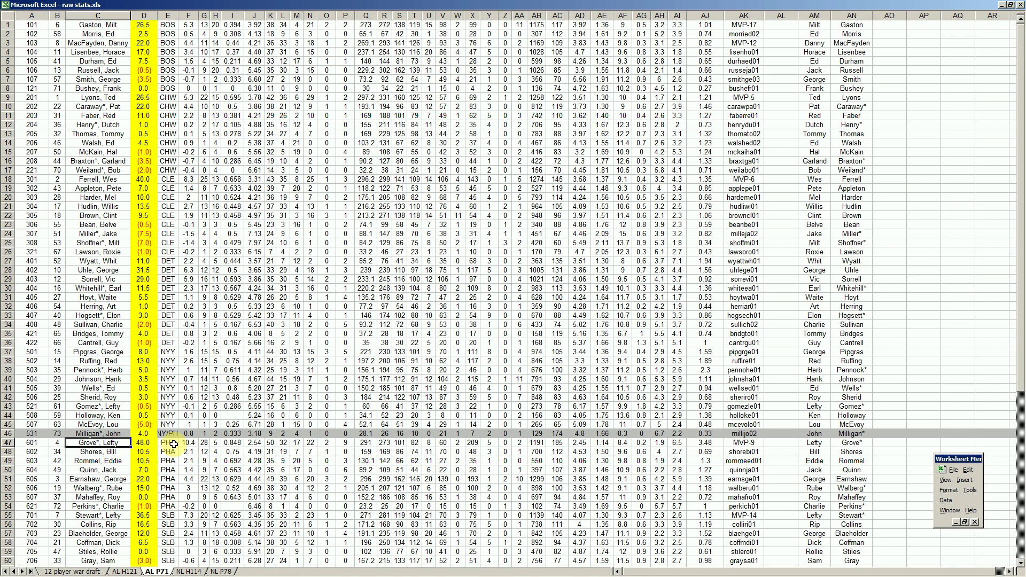
{"action": "left_click", "coordinate": [255, 443]}
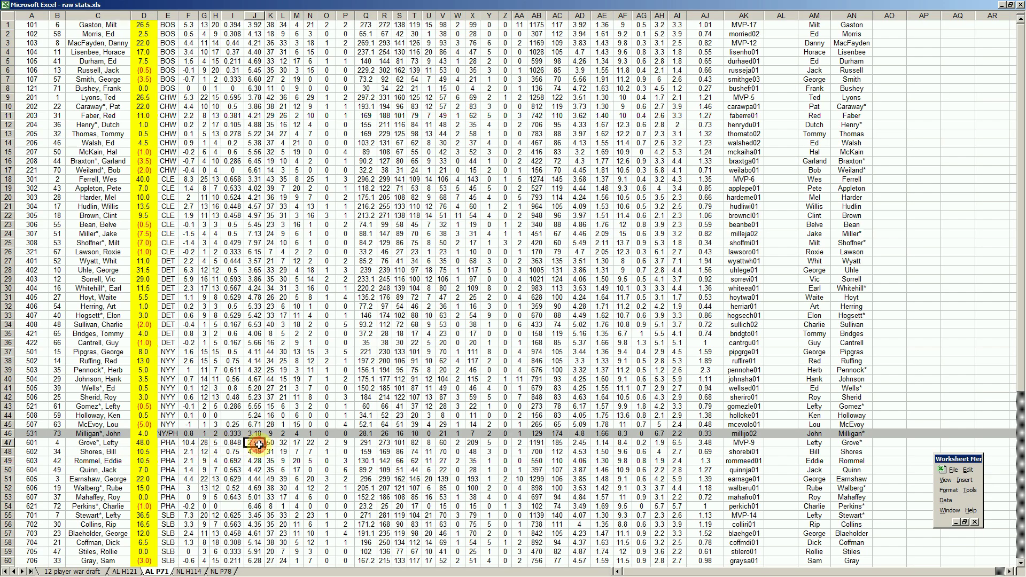
{"action": "left_click", "coordinate": [601, 444]}
{"action": "left_click", "coordinate": [144, 442]}
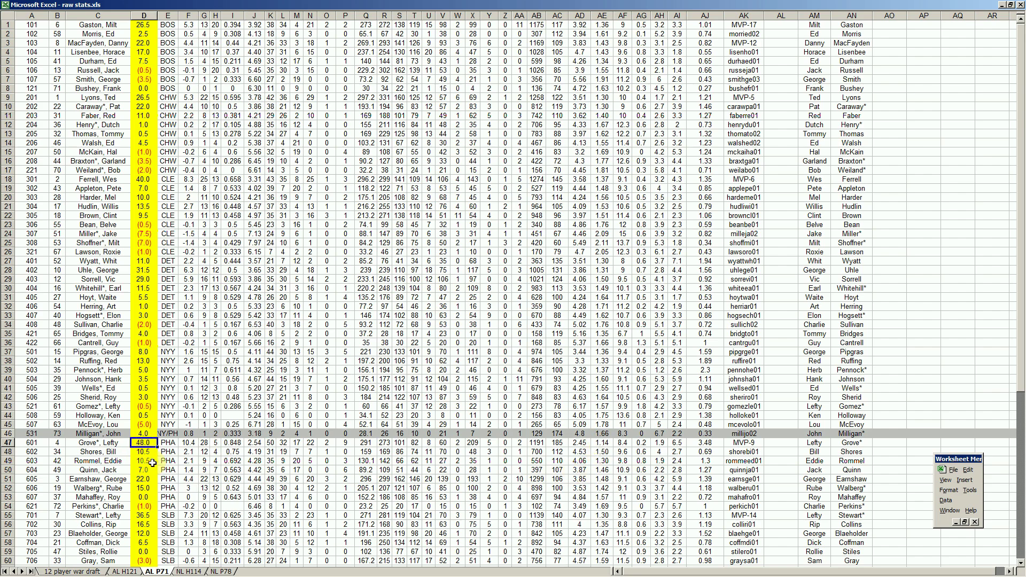
Go through the column D pitcher ratings from row 50 down to row 70
{"action": "left_click", "coordinate": [146, 471]}
{"action": "key", "text": "Down"}
{"action": "key", "text": "Down"}
{"action": "key", "text": "Down"}
{"action": "key", "text": "Down"}
{"action": "key", "text": "Down"}
{"action": "key", "text": "Down"}
{"action": "key", "text": "Down"}
{"action": "key", "text": "Down"}
{"action": "key", "text": "Down"}
{"action": "key", "text": "Down"}
{"action": "key", "text": "Down"}
{"action": "key", "text": "Down"}
{"action": "key", "text": "Down"}
{"action": "key", "text": "Down"}
{"action": "key", "text": "Down"}
{"action": "key", "text": "Down"}
{"action": "key", "text": "Down"}
{"action": "key", "text": "Down"}
{"action": "key", "text": "Down"}
{"action": "key", "text": "Down"}
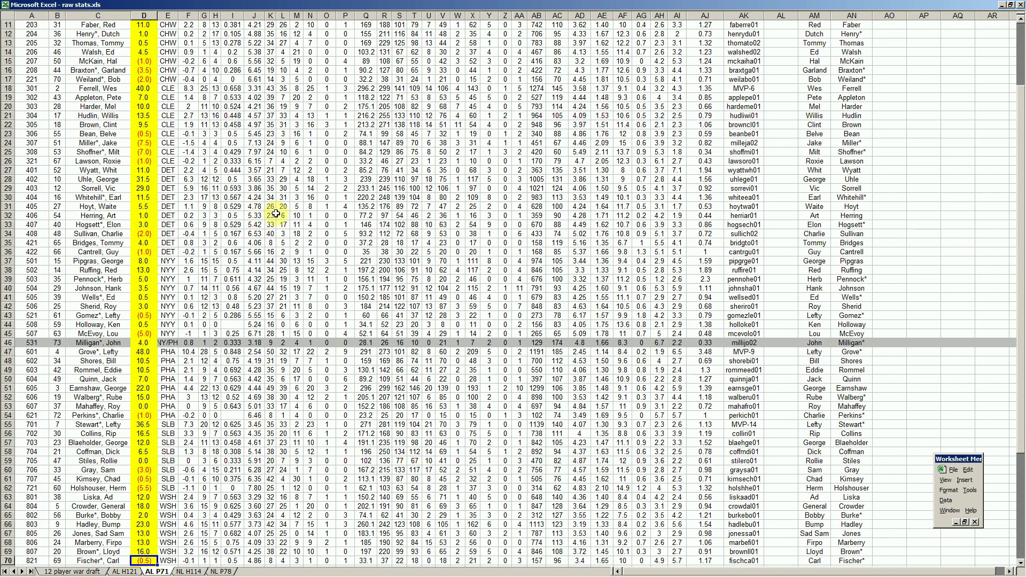
Examine the column J ERAs of the SLB and WSH pitchers and of the unnumbered pitchers below row 71
{"action": "left_click", "coordinate": [263, 516]}
{"action": "key", "text": "Up"}
{"action": "key", "text": "Up"}
{"action": "key", "text": "Up"}
{"action": "key", "text": "Up"}
{"action": "key", "text": "Up"}
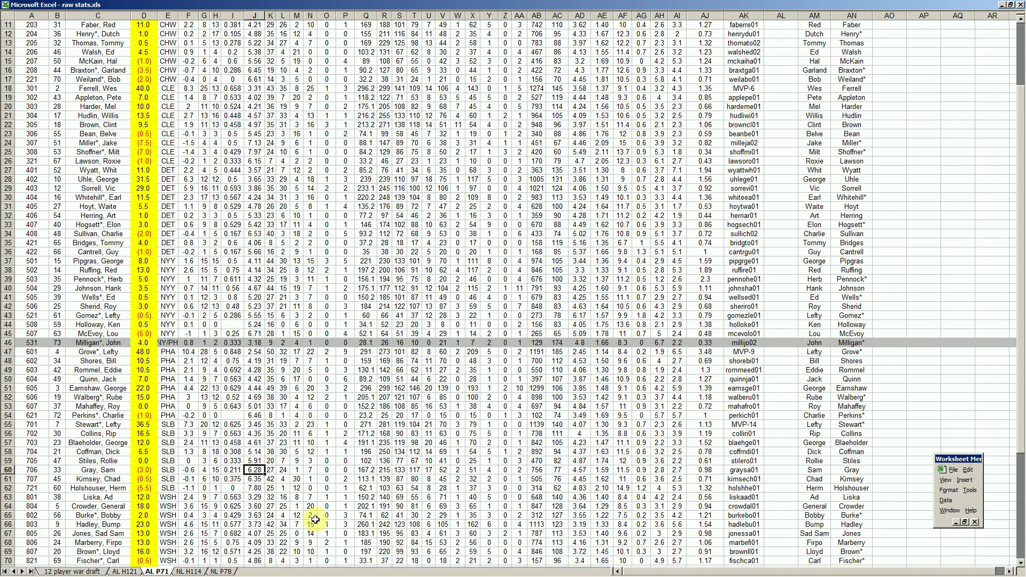
{"action": "key", "text": "Down"}
{"action": "key", "text": "Down"}
{"action": "key", "text": "Down"}
{"action": "key", "text": "Down"}
{"action": "key", "text": "Down"}
{"action": "key", "text": "Down"}
{"action": "key", "text": "Down"}
{"action": "key", "text": "Down"}
{"action": "key", "text": "Down"}
{"action": "key", "text": "Down"}
{"action": "key", "text": "Down"}
{"action": "key", "text": "Down"}
{"action": "key", "text": "Down"}
{"action": "key", "text": "Down"}
{"action": "key", "text": "Down"}
{"action": "key", "text": "Down"}
{"action": "key", "text": "Down"}
{"action": "key", "text": "Down"}
{"action": "key", "text": "Down"}
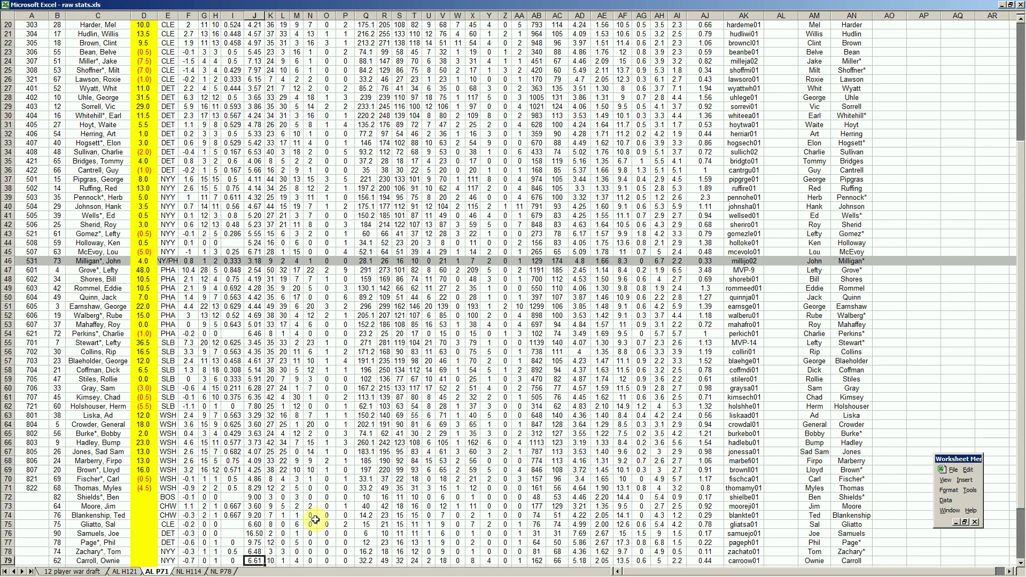
{"action": "key", "text": "Down"}
{"action": "key", "text": "Down"}
{"action": "key", "text": "Up"}
{"action": "key", "text": "Up"}
{"action": "key", "text": "Up"}
{"action": "key", "text": "Up"}
{"action": "key", "text": "Up"}
{"action": "key", "text": "Up"}
{"action": "key", "text": "Up"}
{"action": "key", "text": "Up"}
{"action": "key", "text": "Up"}
{"action": "key", "text": "Up"}
{"action": "key", "text": "Up"}
{"action": "key", "text": "Up"}
{"action": "key", "text": "Up"}
{"action": "key", "text": "Up"}
{"action": "key", "text": "Up"}
{"action": "key", "text": "Up"}
{"action": "key", "text": "Up"}
{"action": "key", "text": "Up"}
{"action": "key", "text": "Up"}
{"action": "key", "text": "Up"}
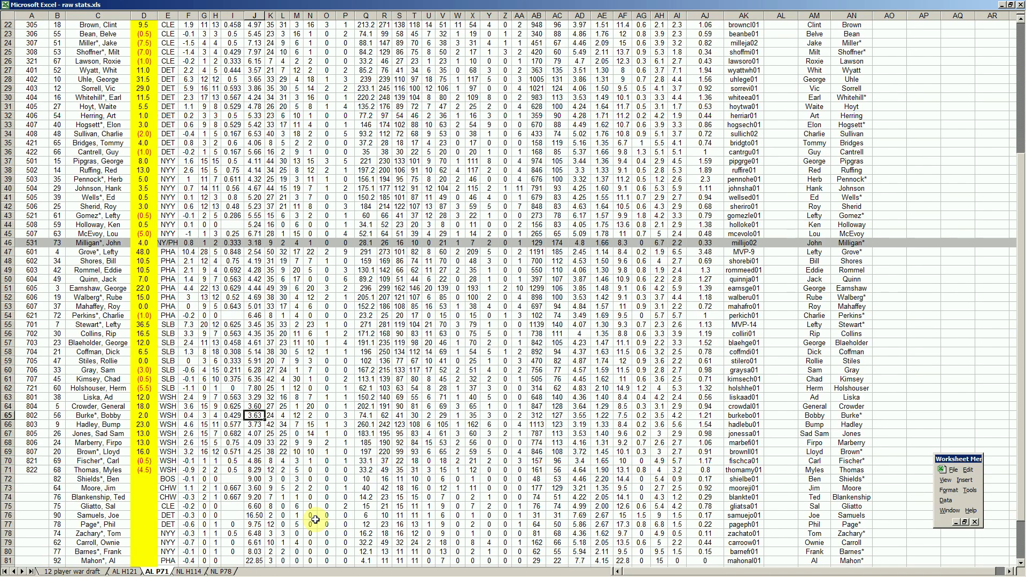
{"action": "key", "text": "Down"}
{"action": "key", "text": "Down"}
{"action": "key", "text": "Down"}
{"action": "key", "text": "Down"}
{"action": "key", "text": "Down"}
{"action": "key", "text": "Down"}
{"action": "key", "text": "Down"}
{"action": "key", "text": "Down"}
{"action": "key", "text": "Down"}
{"action": "key", "text": "Down"}
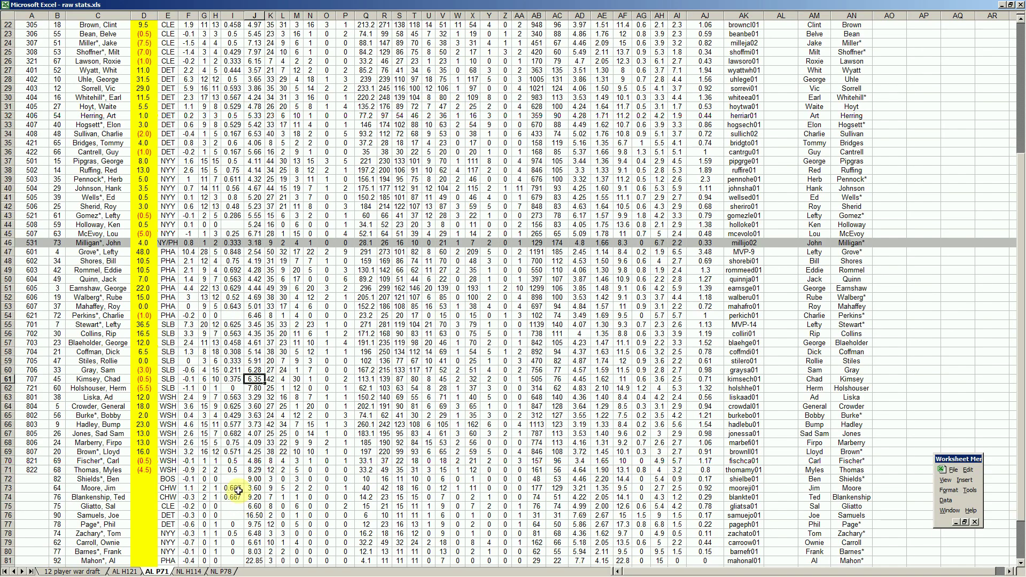
Look over the NL H114 and NL P78 sheets and return to the AL H121 sheet
{"action": "left_click", "coordinate": [194, 571]}
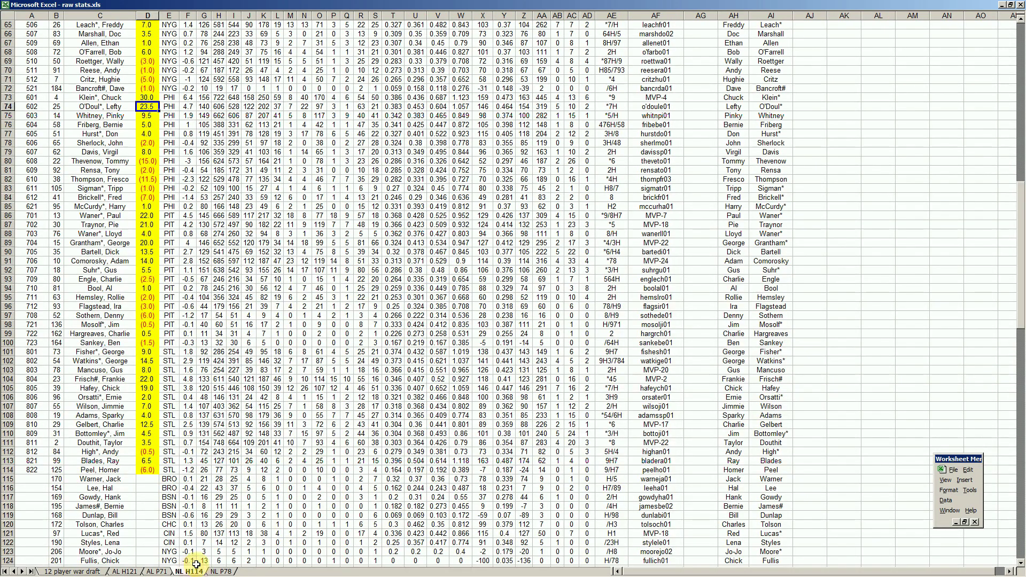
{"action": "left_click", "coordinate": [223, 571]}
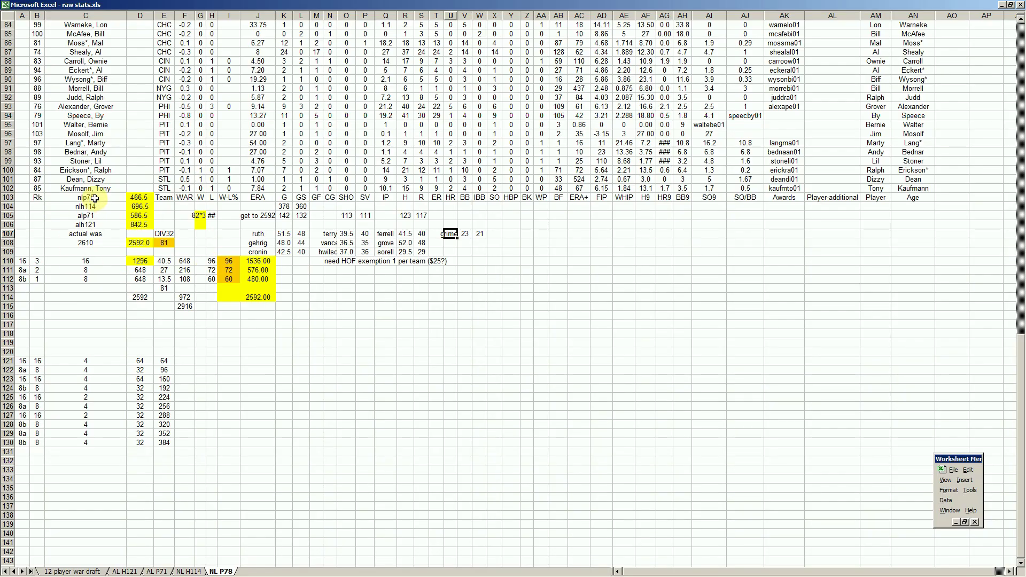
{"action": "left_click", "coordinate": [131, 571]}
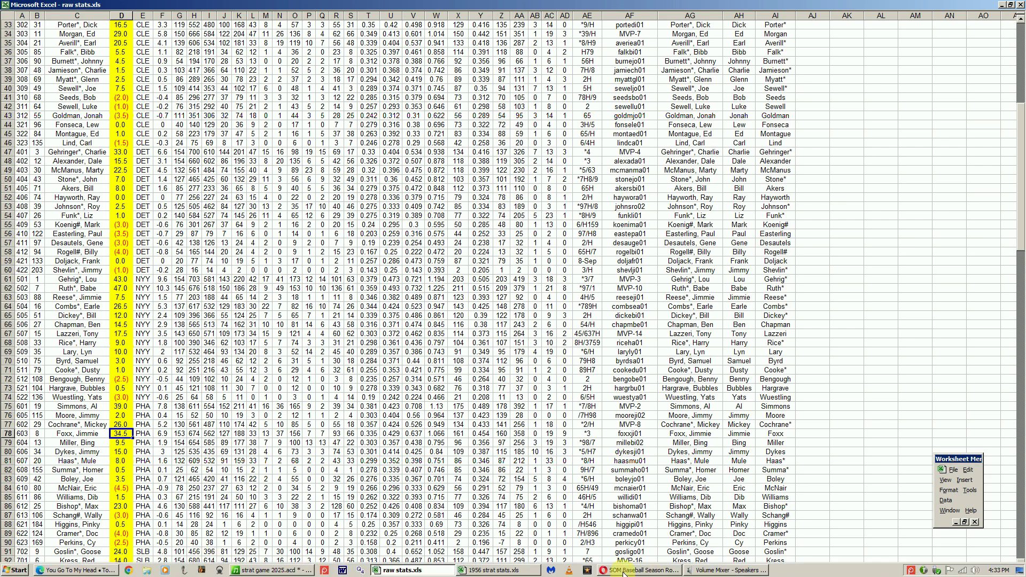
Switch to the Season Roster page in Opera, open the 1930 roster PDF, and review both leagues' rosters and additional players
{"action": "left_click", "coordinate": [623, 572]}
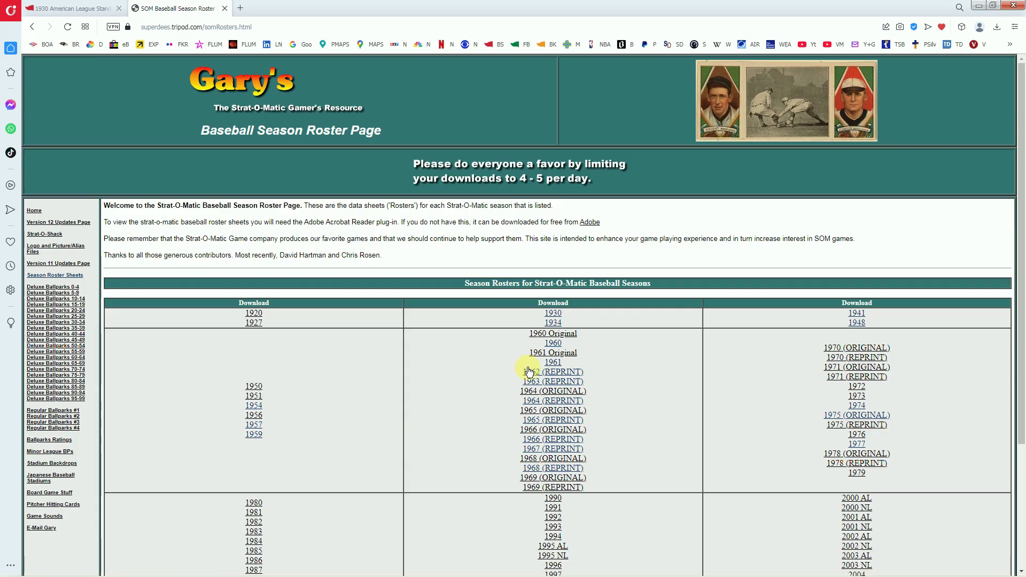
{"action": "left_click", "coordinate": [553, 316]}
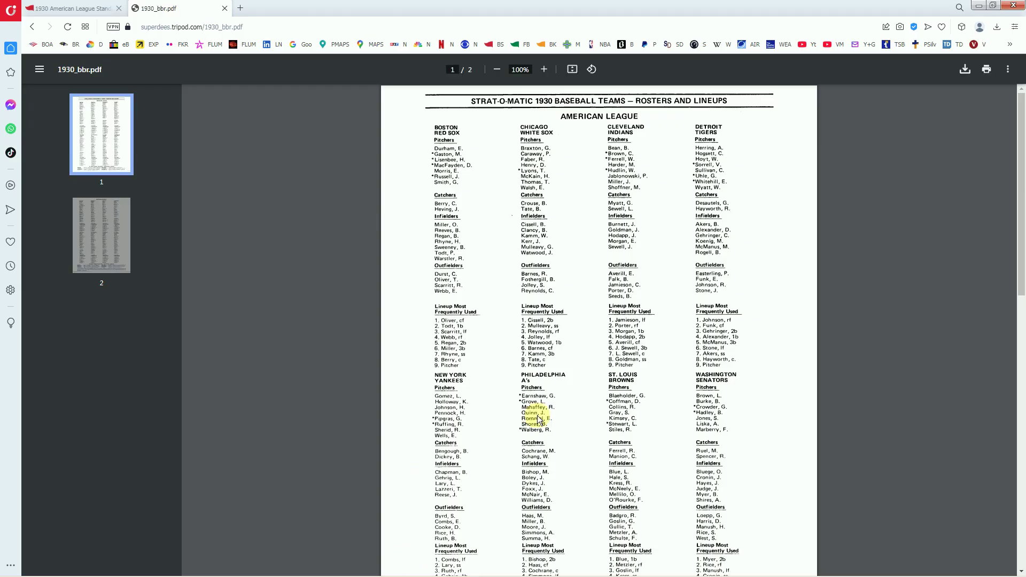
{"action": "left_click_drag", "start_coordinate": [1023, 144], "coordinate": [1023, 422]}
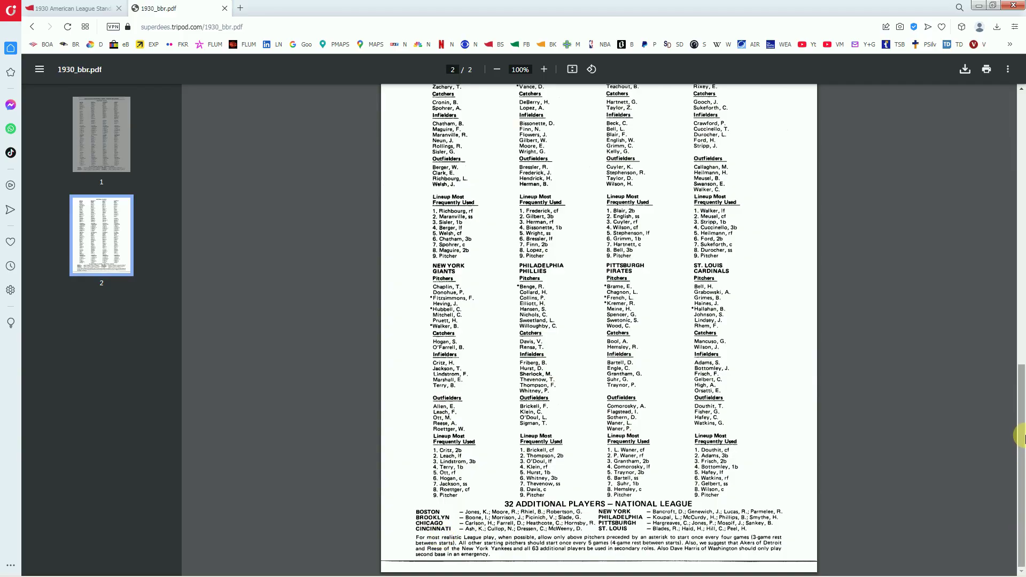
{"action": "left_click_drag", "start_coordinate": [1020, 426], "coordinate": [1021, 299]}
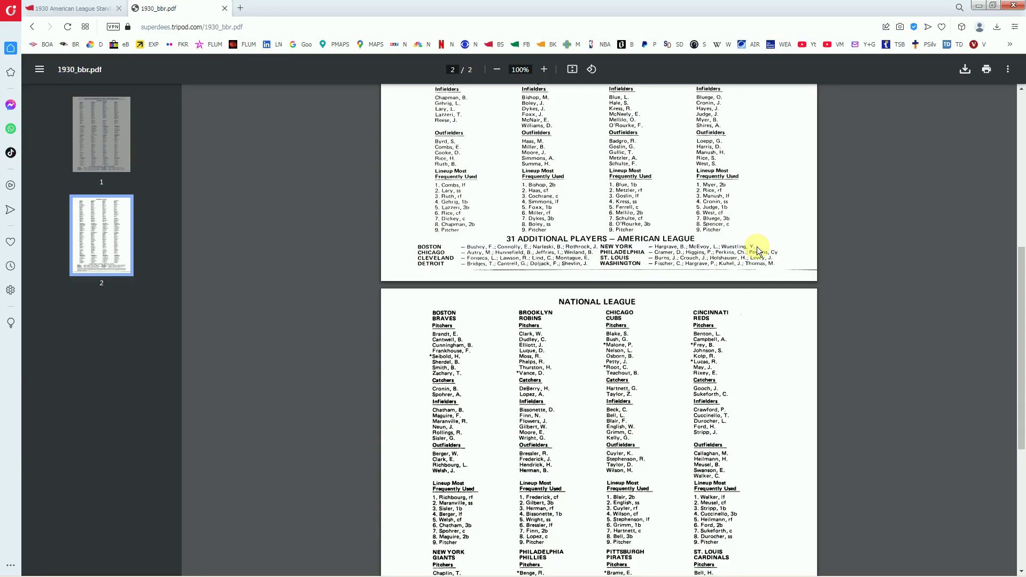
Switch back to raw stats.xls in Excel and select the PHA hitter's name in row 78 of the AL H121 sheet
{"action": "mouse_move", "coordinate": [497, 570]}
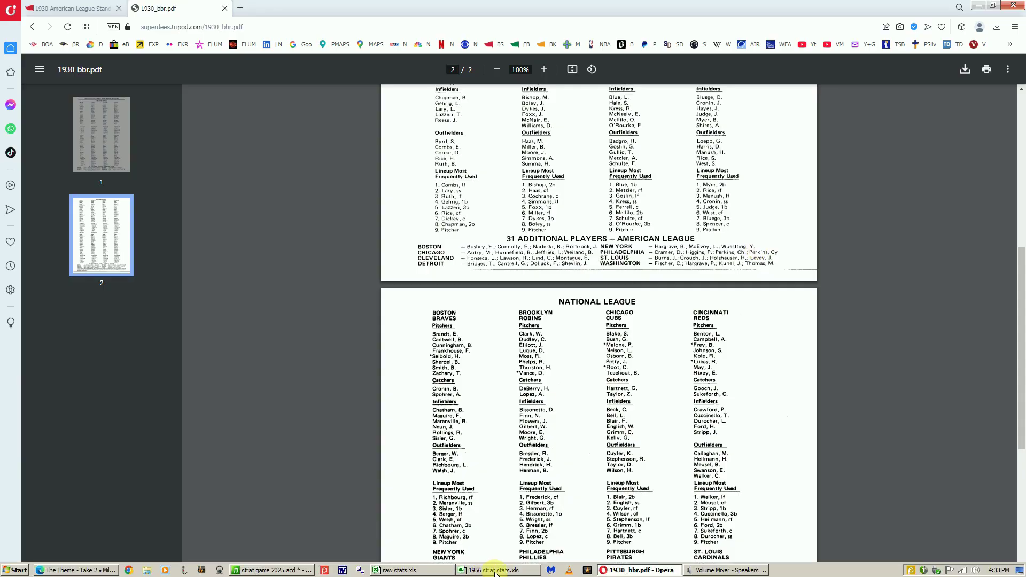
{"action": "left_click", "coordinate": [497, 571]}
{"action": "left_click", "coordinate": [438, 571]}
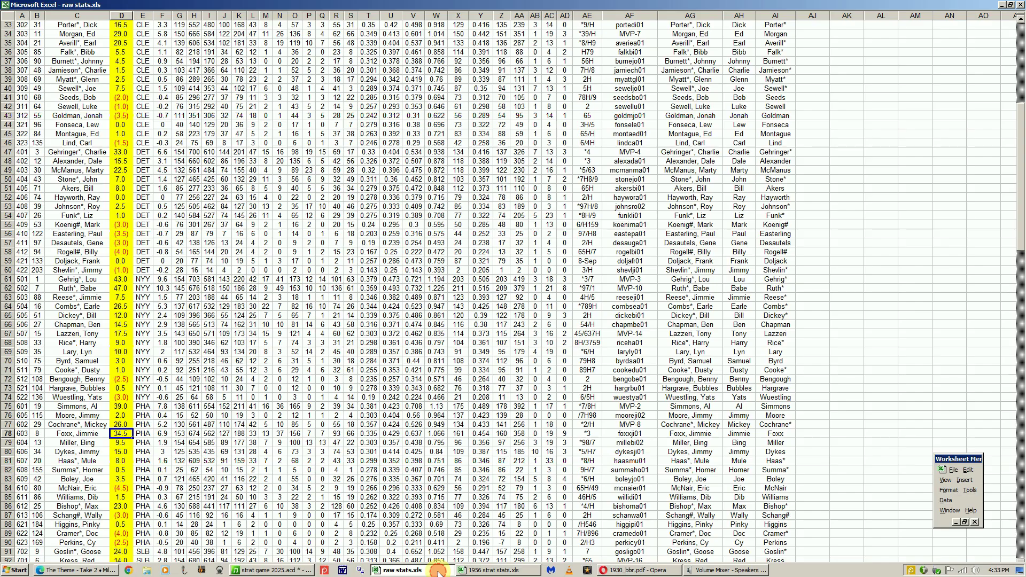
{"action": "left_click", "coordinate": [88, 433]}
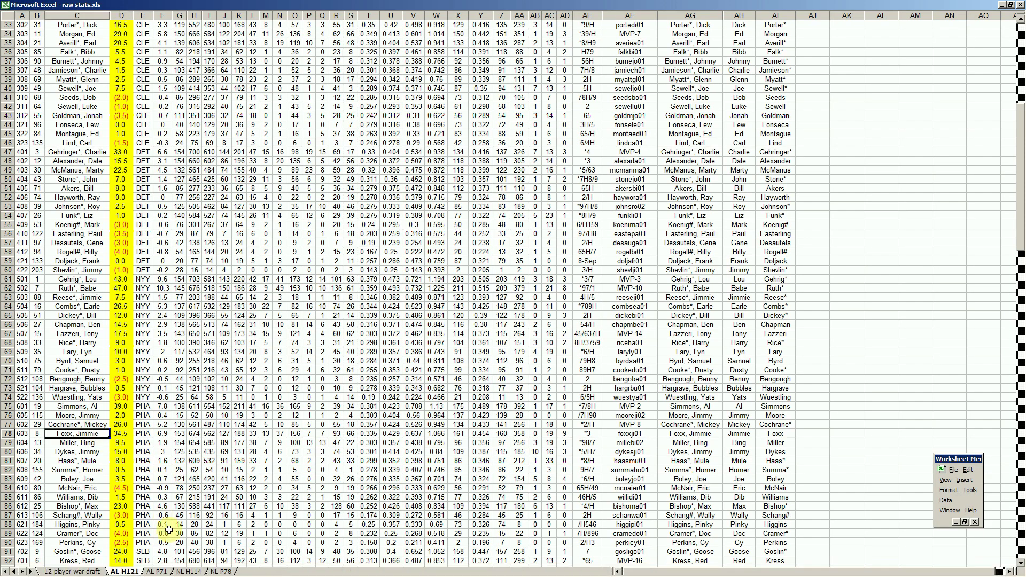
Show the AL P71 sheet and examine the name and rating of the NYY/PHA pitcher in the shaded row 46
{"action": "left_click", "coordinate": [157, 571]}
{"action": "left_click", "coordinate": [94, 301]}
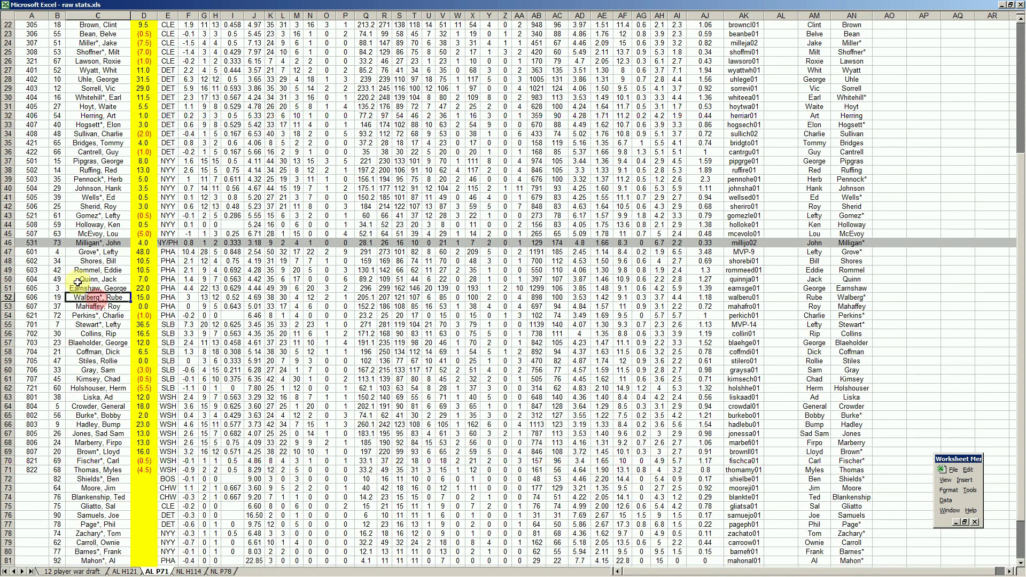
{"action": "left_click", "coordinate": [105, 244]}
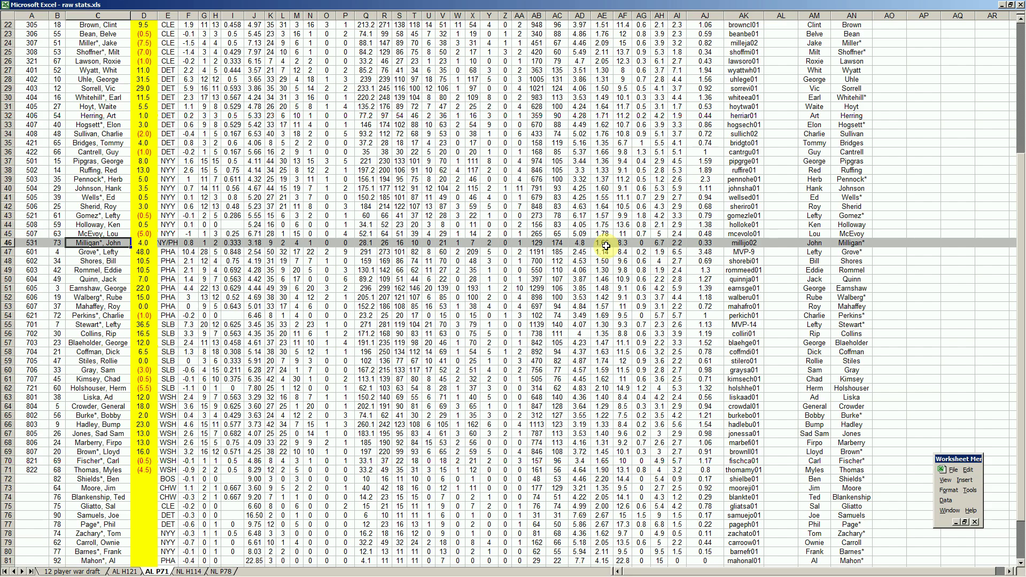
{"action": "left_click", "coordinate": [118, 280]}
{"action": "left_click", "coordinate": [140, 243]}
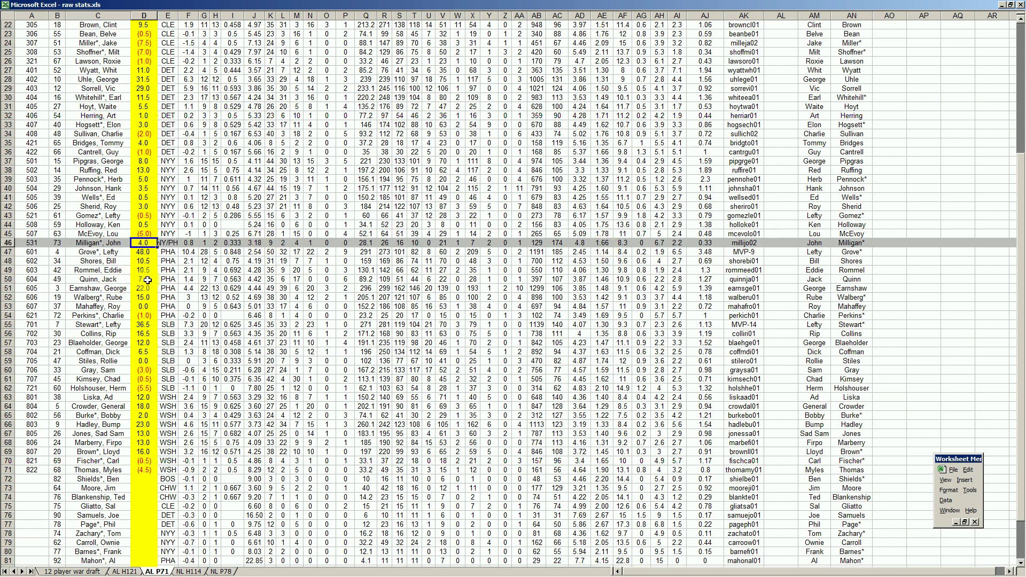
{"action": "left_click", "coordinate": [112, 244]}
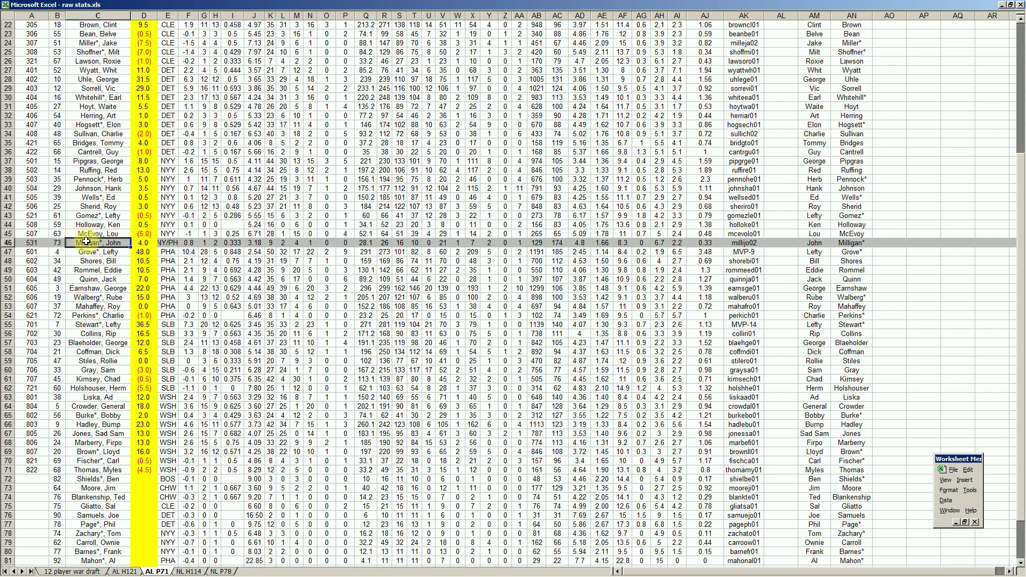
On the NL P78 sheet, enter 384 in J133 and 32 in J134
{"action": "left_click", "coordinate": [127, 572]}
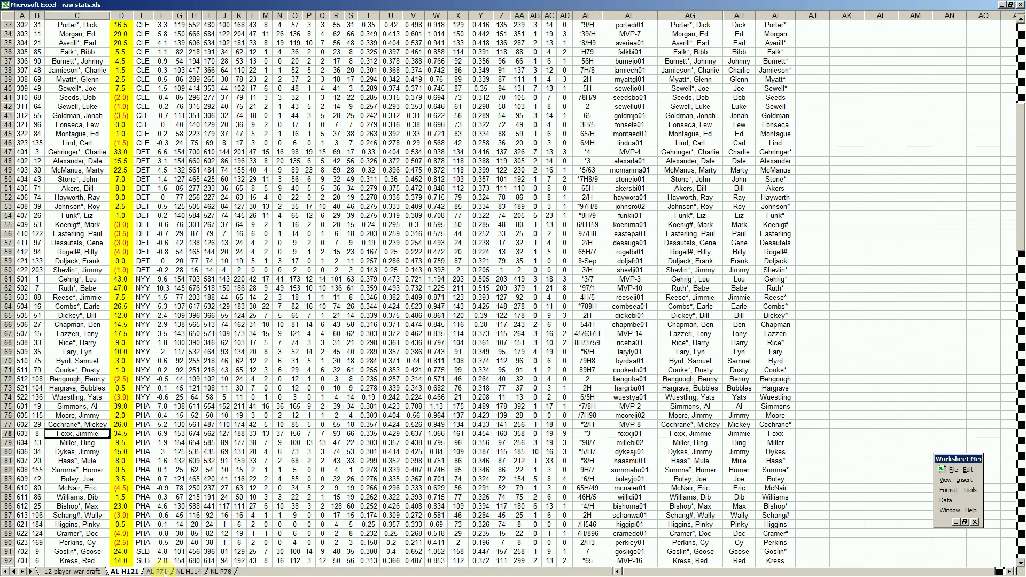
{"action": "left_click", "coordinate": [192, 572]}
{"action": "left_click", "coordinate": [220, 572]}
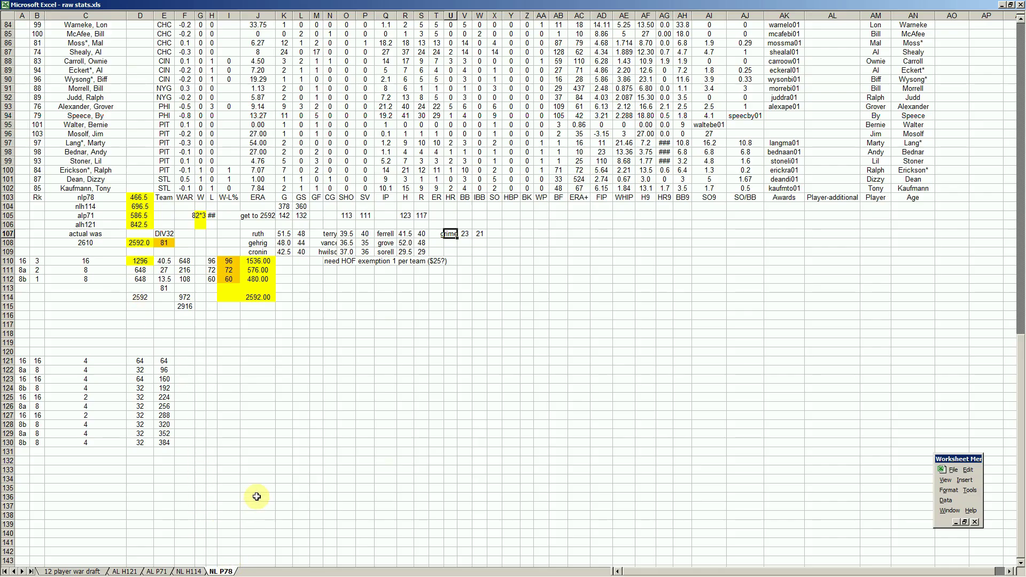
{"action": "left_click", "coordinate": [264, 480]}
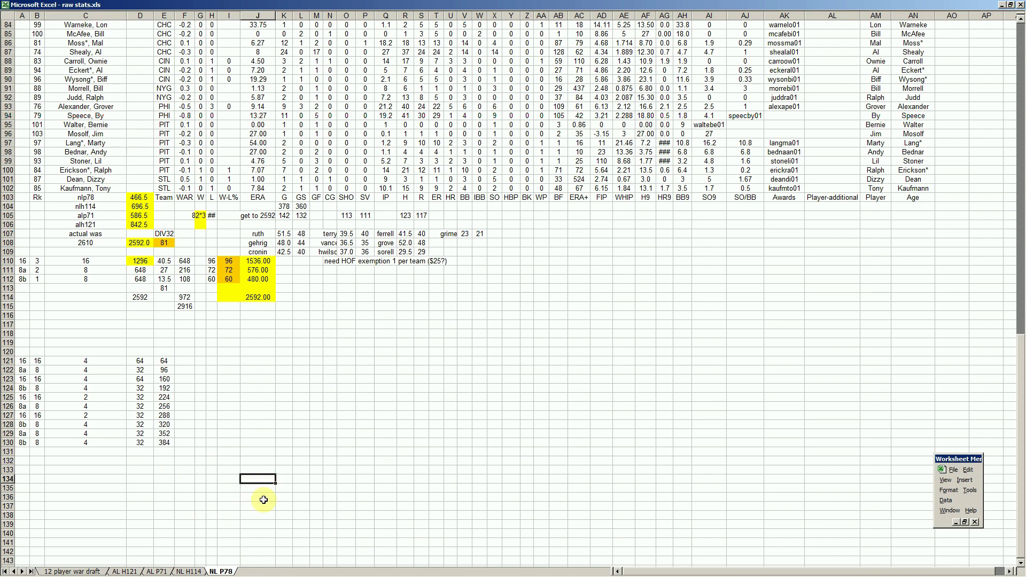
{"action": "key", "text": "Up"}
{"action": "type", "text": "+3"}
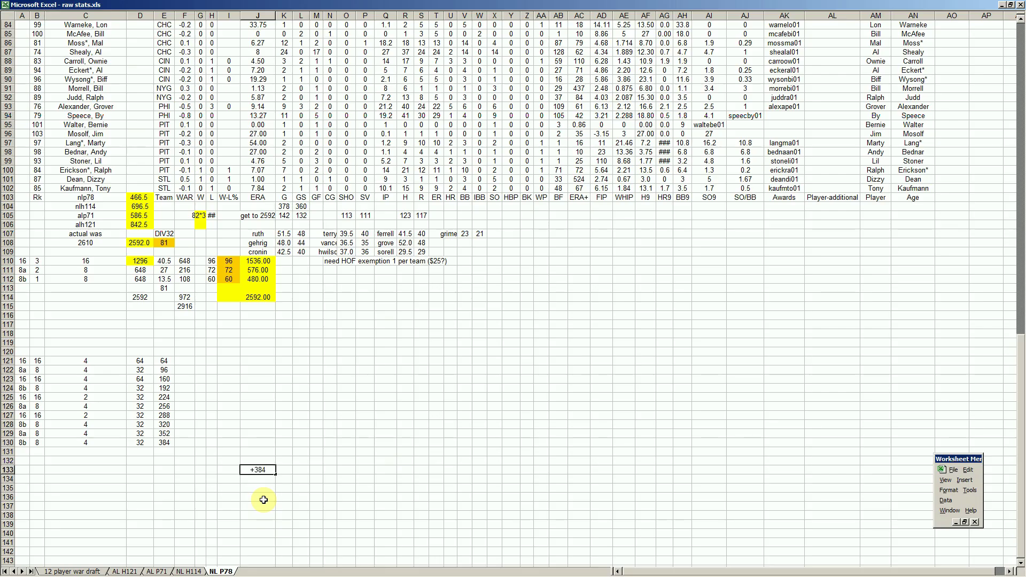
{"action": "key", "text": "Return"}
{"action": "type", "text": "32"}
{"action": "key", "text": "Return"}
{"action": "type", "text": "+"}
{"action": "key", "text": "Up"}
{"action": "key", "text": "Up"}
{"action": "type", "text": "/12"}
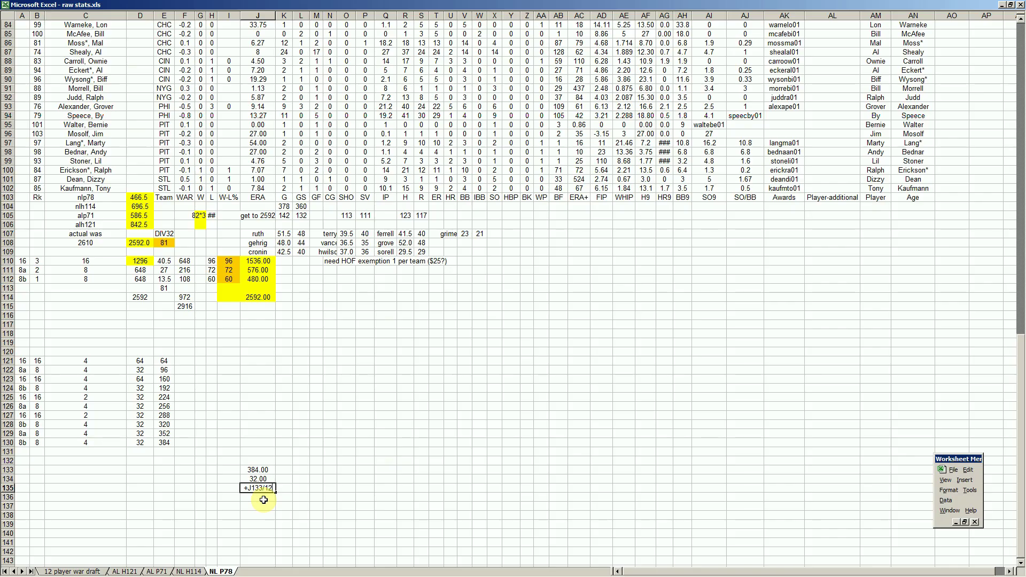
{"action": "key", "text": "Escape"}
Divide the 384 in J133 by 32 with a formula in J135, and compare the dividend with the quotient
{"action": "type", "text": "+"}
{"action": "key", "text": "Up"}
{"action": "key", "text": "Up"}
{"action": "type", "text": "/"}
{"action": "type", "text": "12"}
{"action": "key", "text": "Return"}
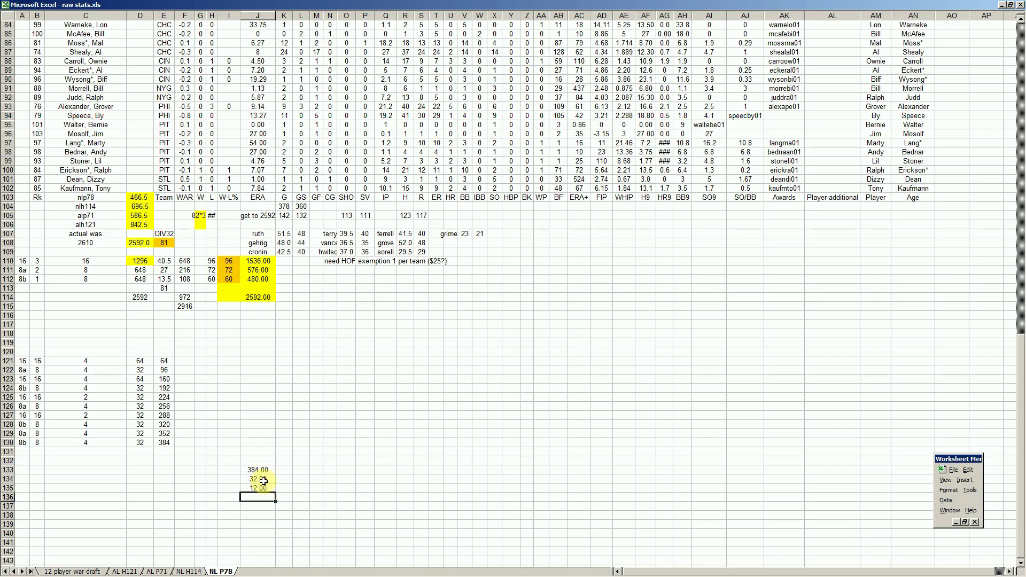
{"action": "left_click", "coordinate": [258, 488]}
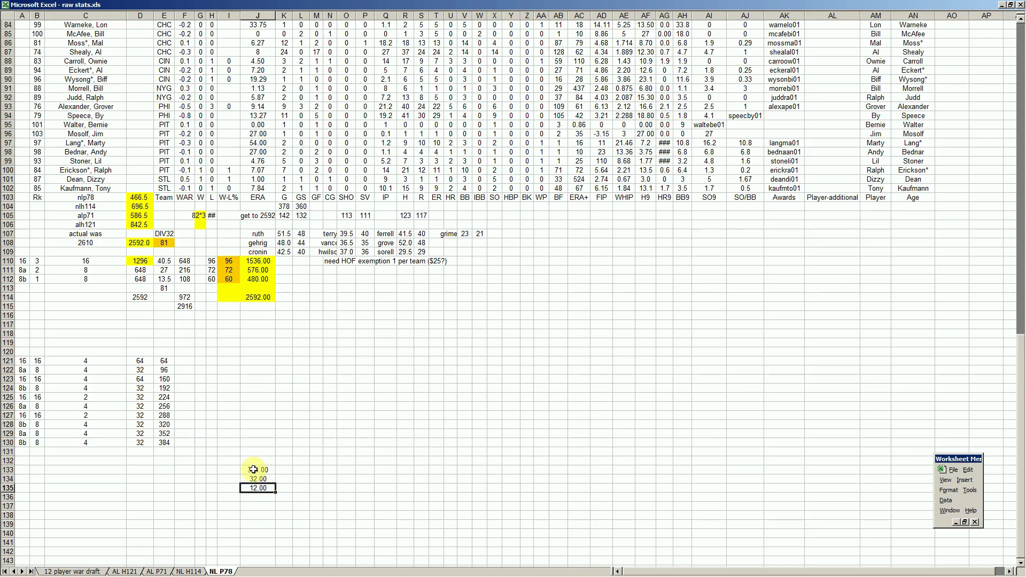
{"action": "left_click", "coordinate": [256, 469]}
{"action": "left_click", "coordinate": [264, 488]}
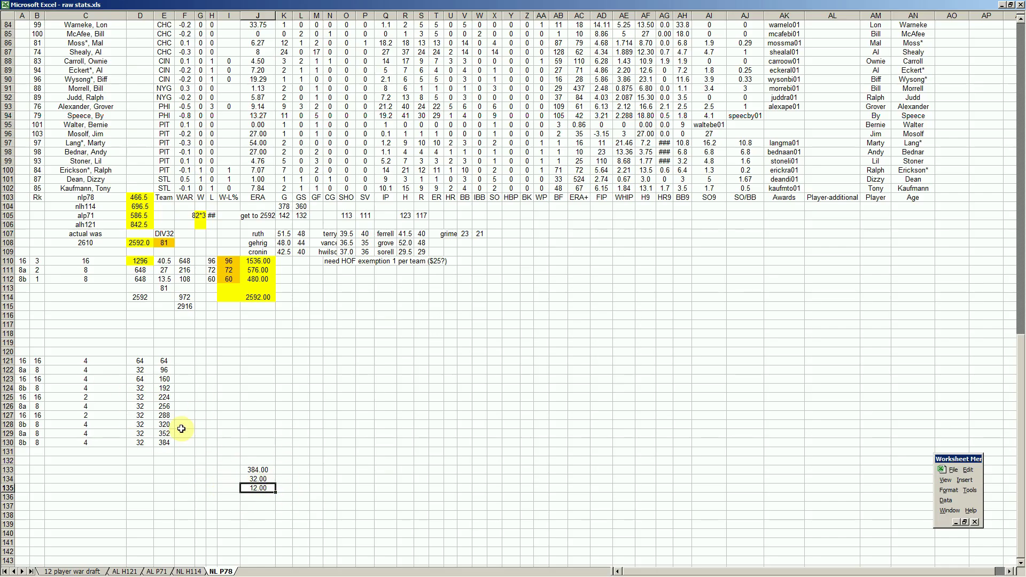
Switch to the 1956 strat stats.xls workbook and go to the end of the player price list on the DRAFT BY WAR sheet
{"action": "left_click", "coordinate": [497, 571]}
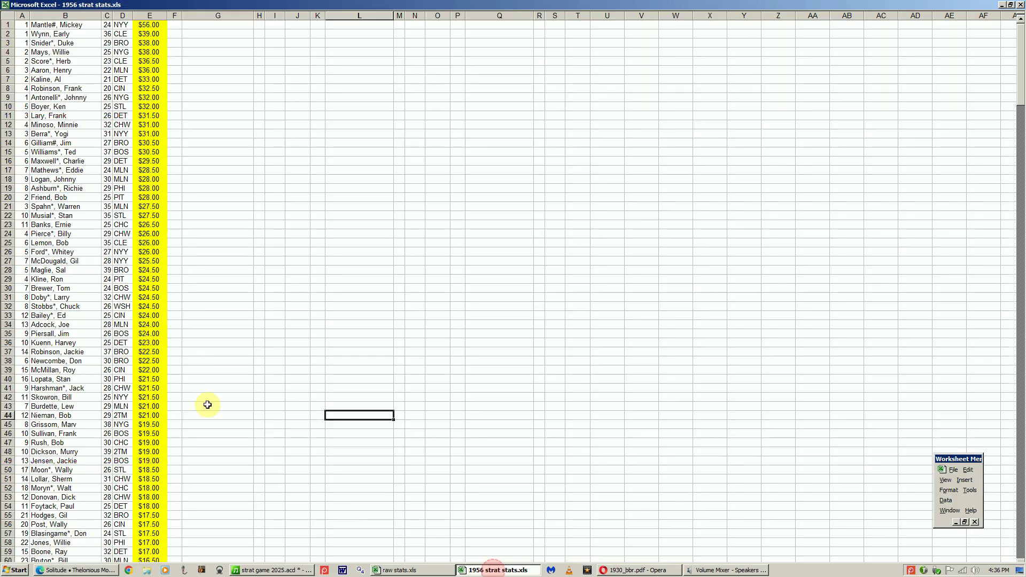
{"action": "left_click", "coordinate": [147, 197]}
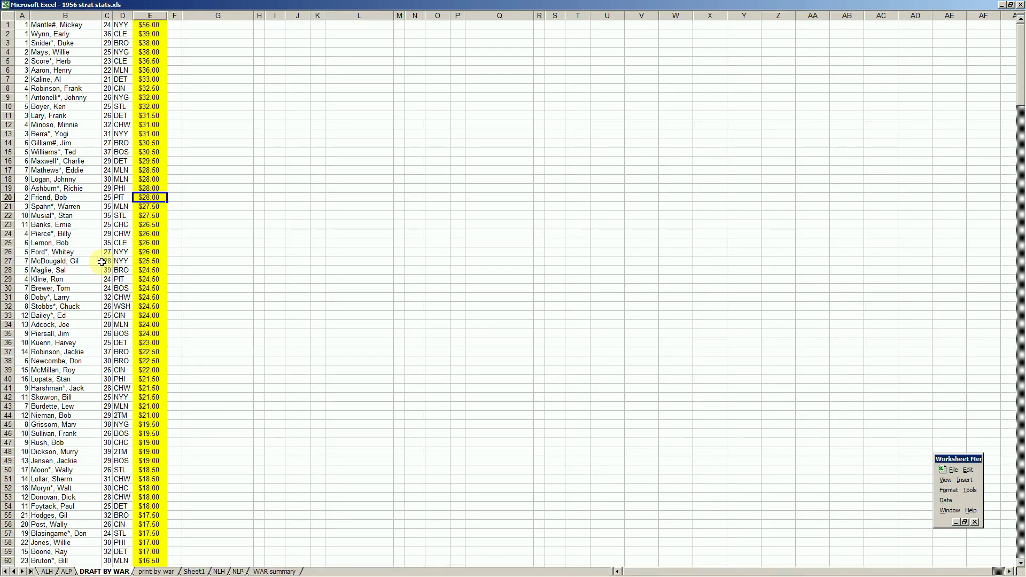
{"action": "left_click", "coordinate": [83, 260]}
{"action": "key", "text": "Page_Down"}
{"action": "key", "text": "Page_Down"}
{"action": "key", "text": "Page_Down"}
{"action": "key", "text": "Page_Down"}
{"action": "key", "text": "Page_Down"}
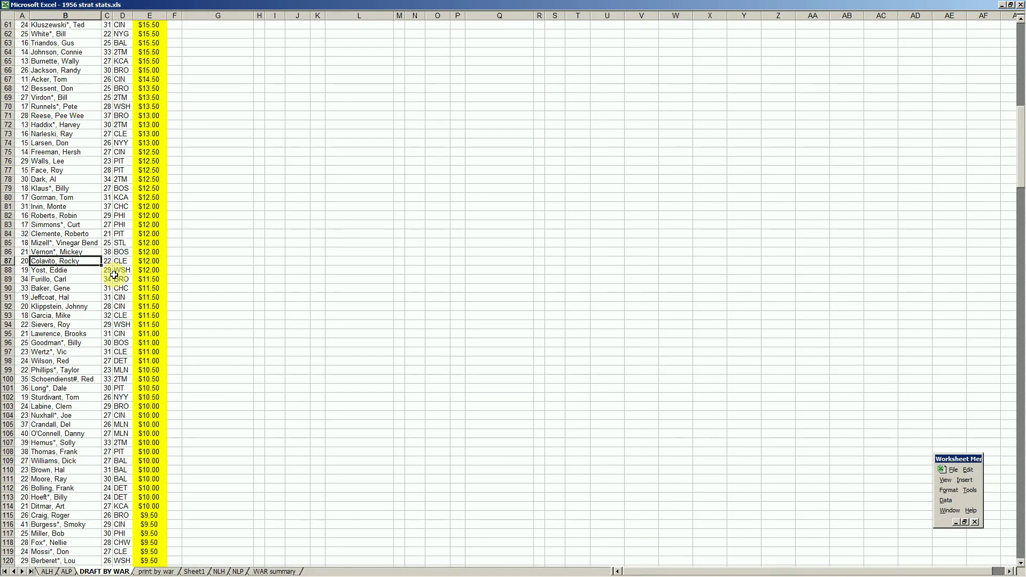
{"action": "key", "text": "Page_Down"}
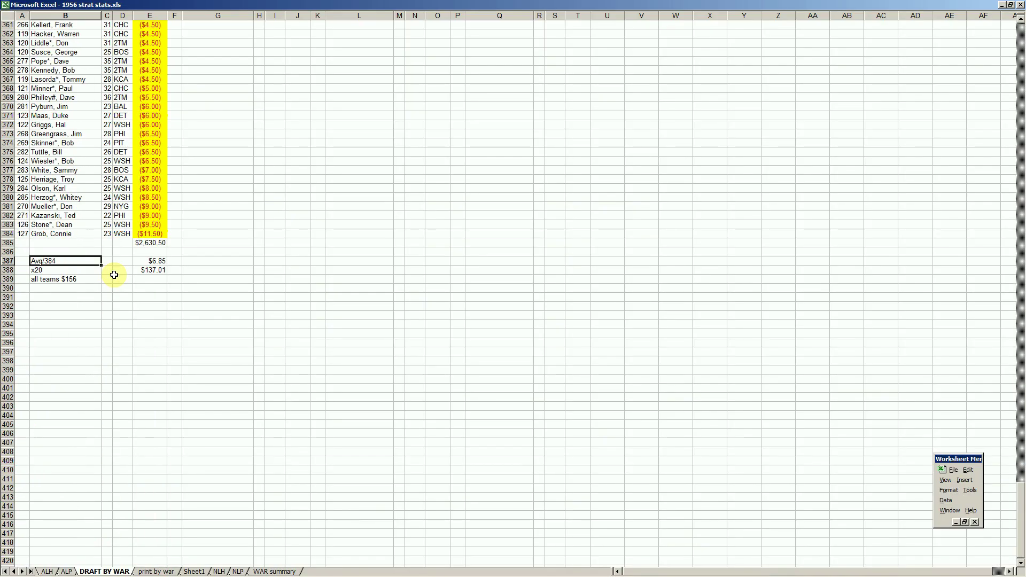
Examine the final player in row 384, the lowest-priced players above it, and the total, average and team budget figures below
{"action": "left_click", "coordinate": [7, 234]}
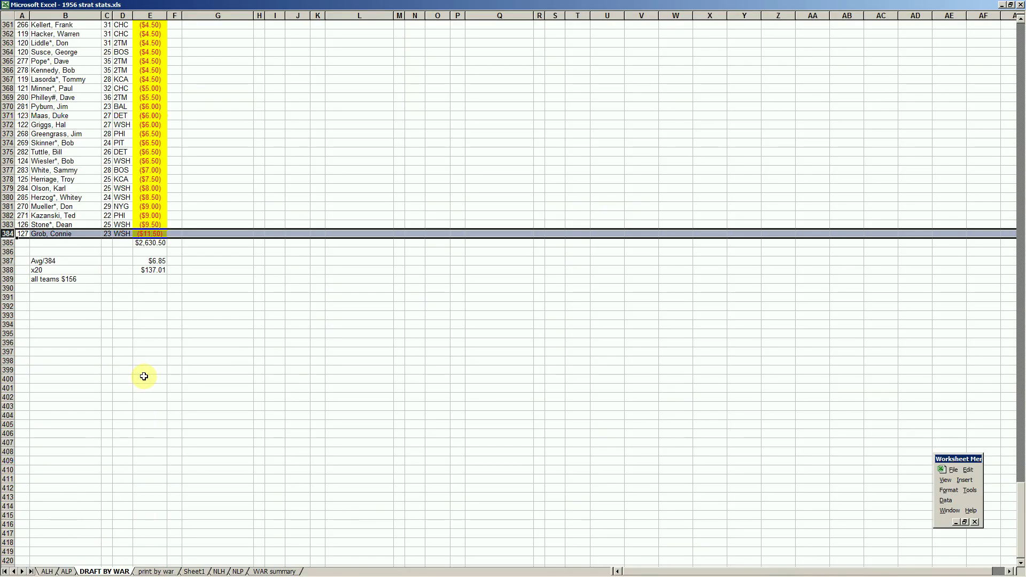
{"action": "left_click", "coordinate": [217, 324]}
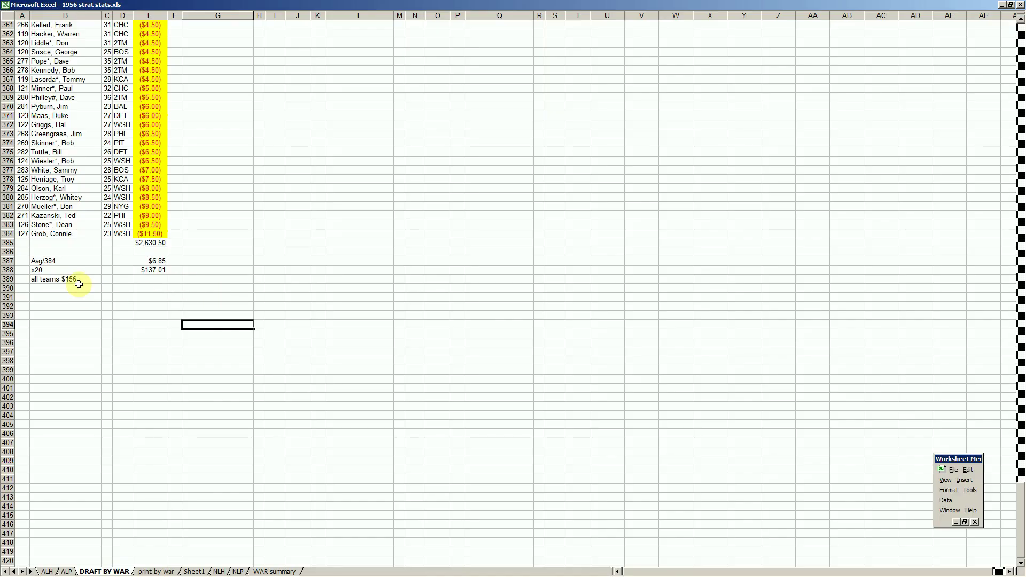
{"action": "left_click", "coordinate": [57, 154]}
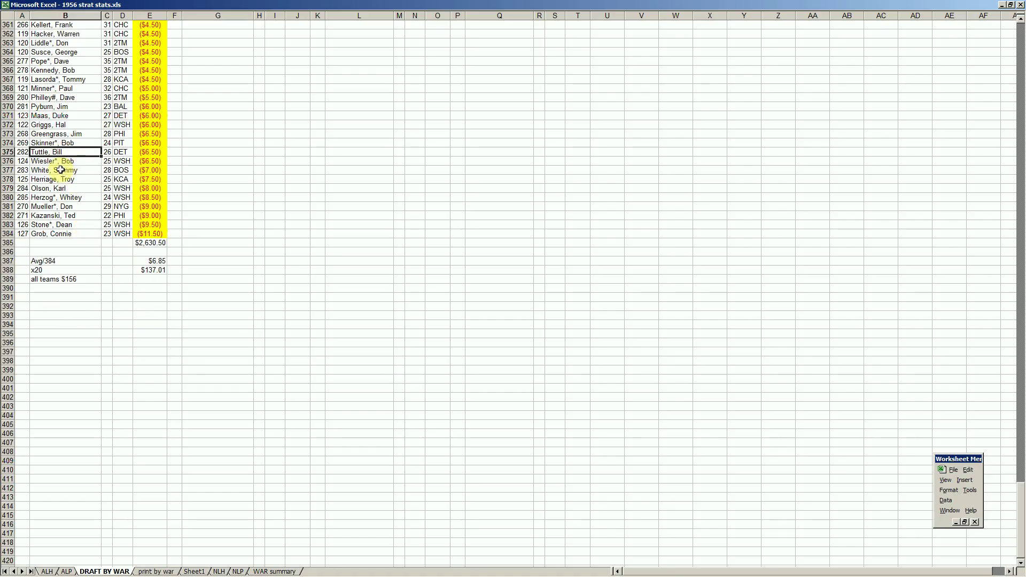
{"action": "left_click", "coordinate": [68, 140]}
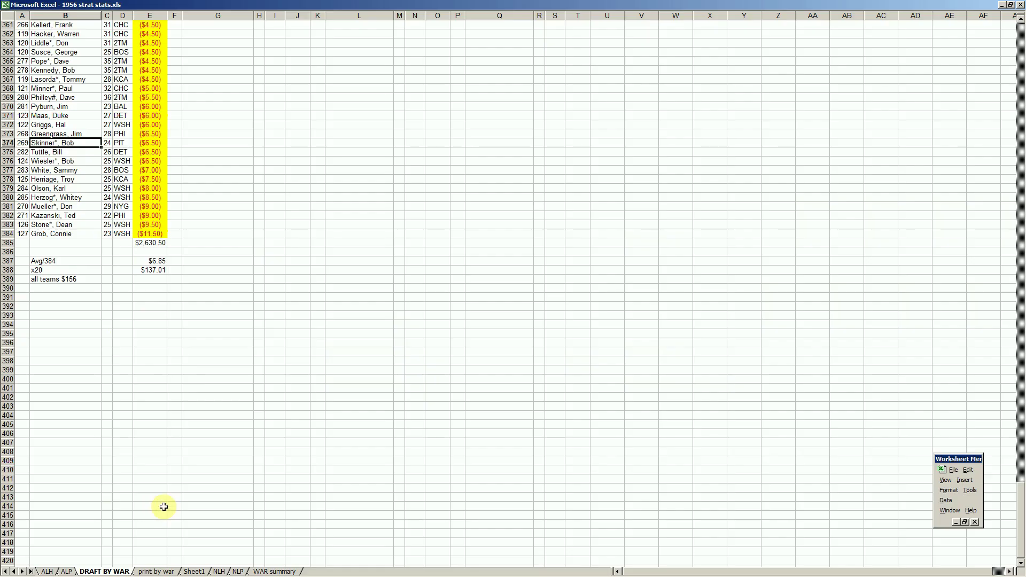
{"action": "left_click", "coordinate": [211, 460]}
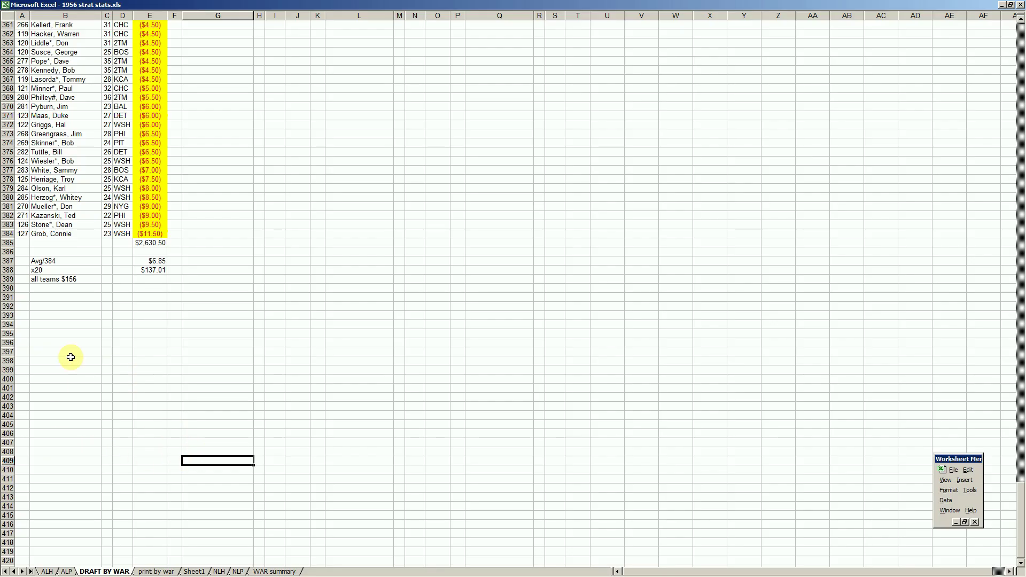
{"action": "left_click", "coordinate": [85, 225]}
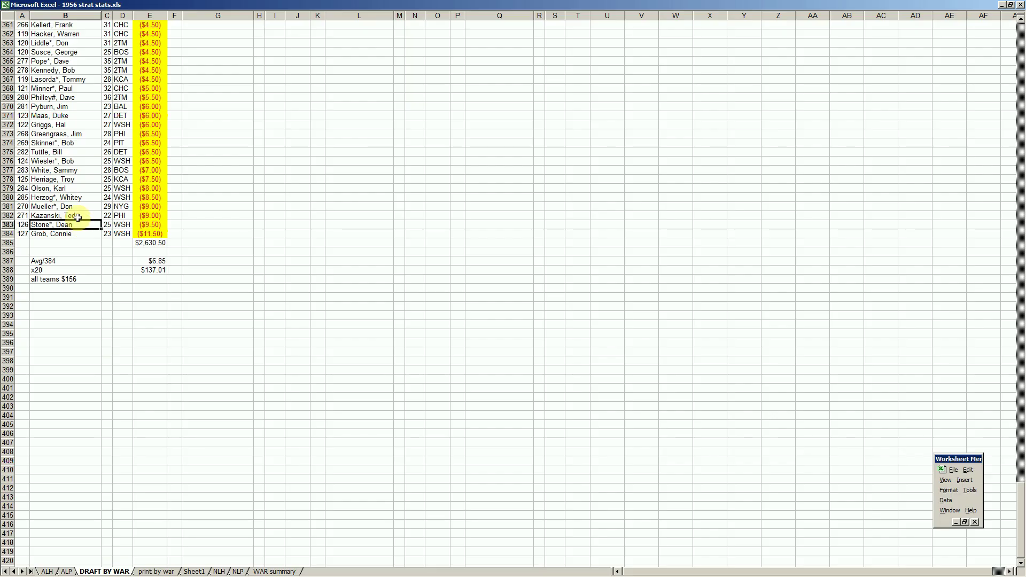
{"action": "left_click", "coordinate": [98, 288]}
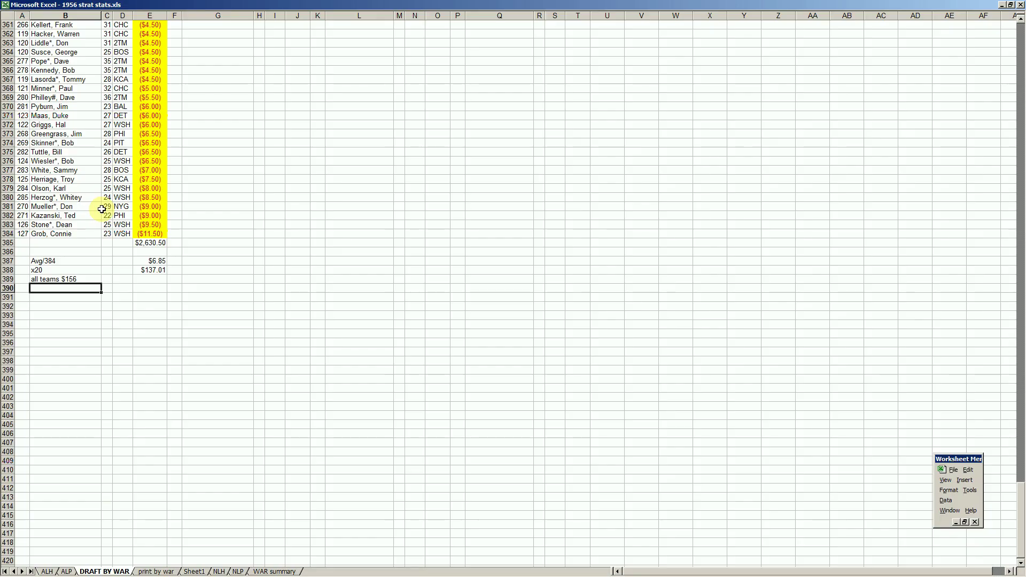
{"action": "mouse_move", "coordinate": [410, 572]}
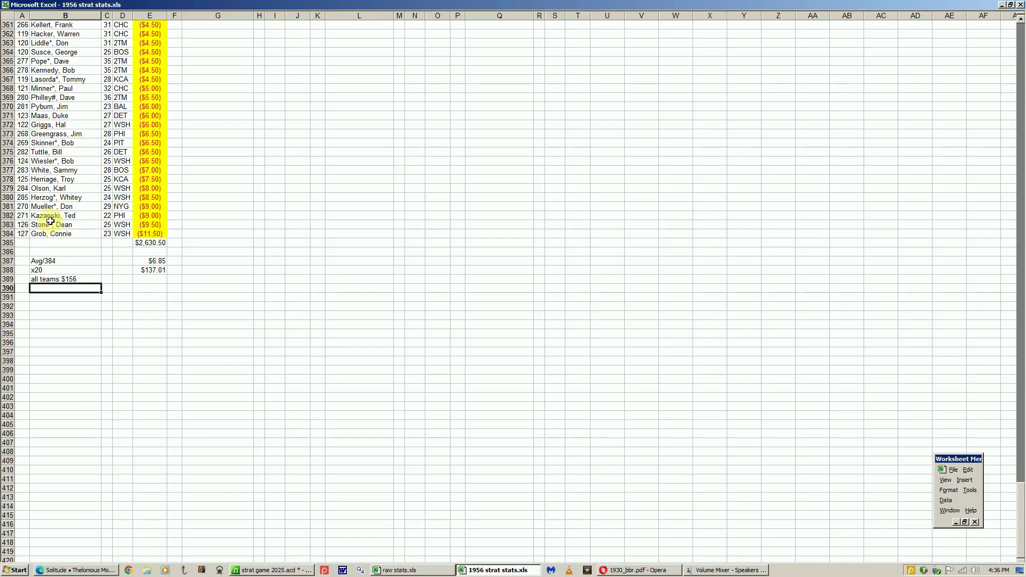
{"action": "left_click", "coordinate": [79, 245]}
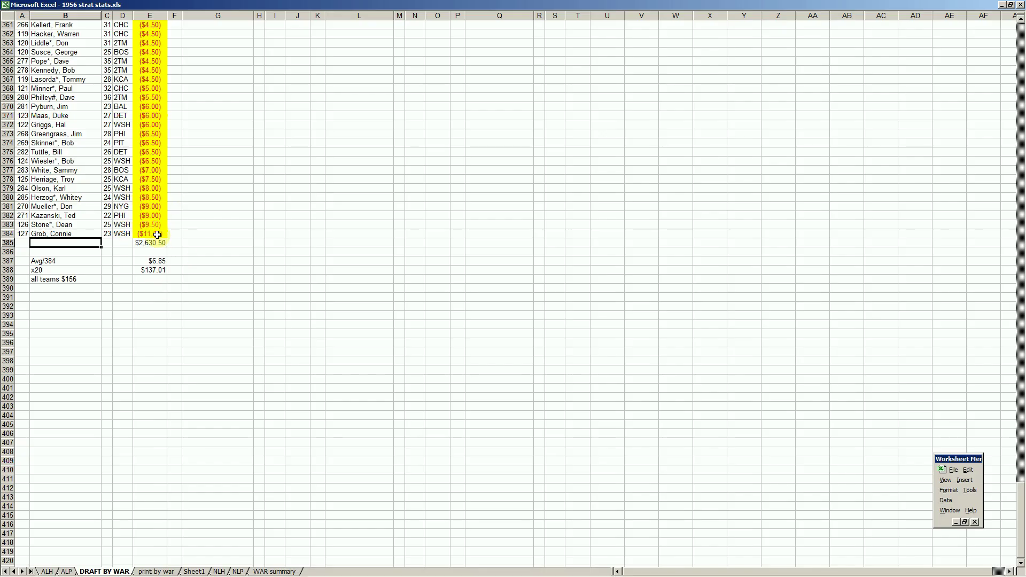
{"action": "left_click", "coordinate": [87, 231]}
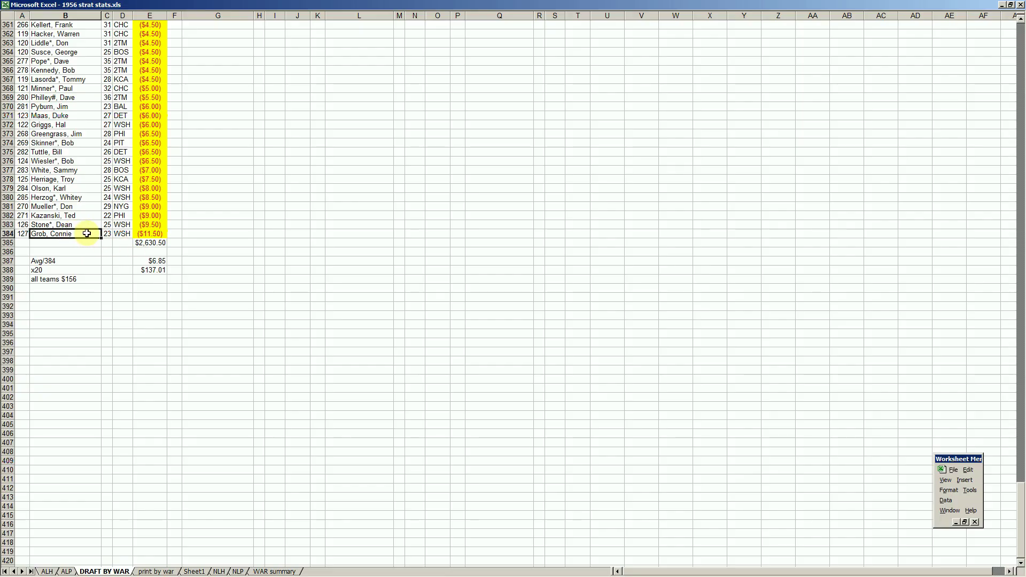
Enter the season years 1930, 1956, 1961 and 1968 in G398, G400, G402 and G404
{"action": "left_click", "coordinate": [203, 357]}
{"action": "type", "text": "19"}
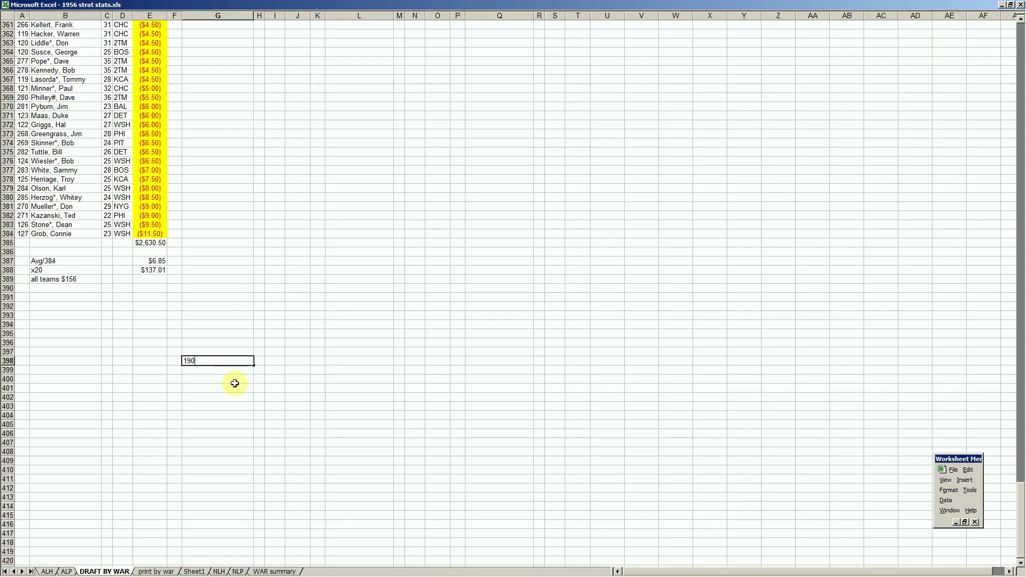
{"action": "type", "text": "30"}
{"action": "key", "text": "Return"}
{"action": "key", "text": "Return"}
{"action": "type", "text": "1956"}
{"action": "key", "text": "Return"}
{"action": "key", "text": "Return"}
{"action": "type", "text": "19"}
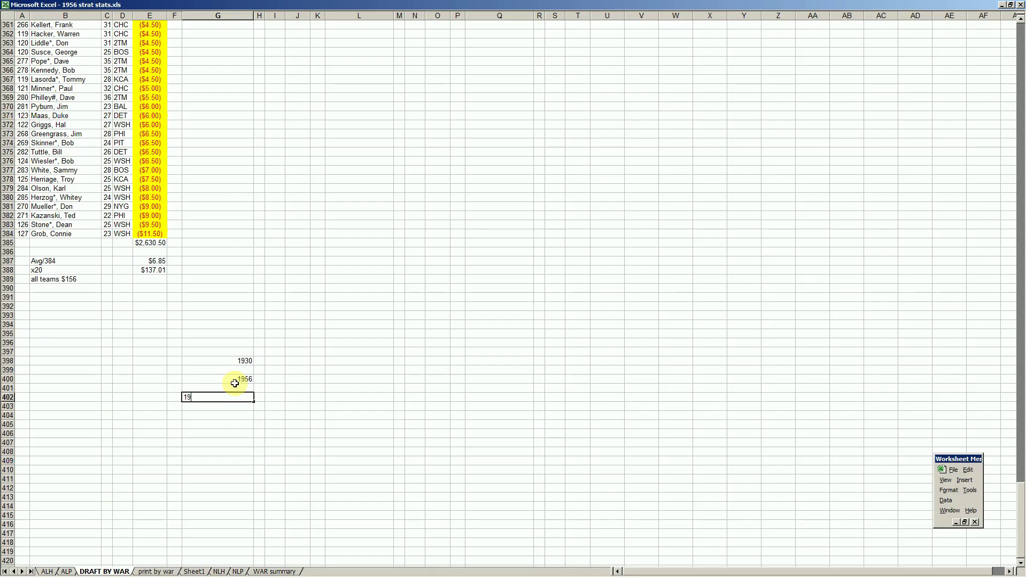
{"action": "key", "text": "Return"}
{"action": "key", "text": "Return"}
{"action": "type", "text": "1"}
{"action": "key", "text": "Return"}
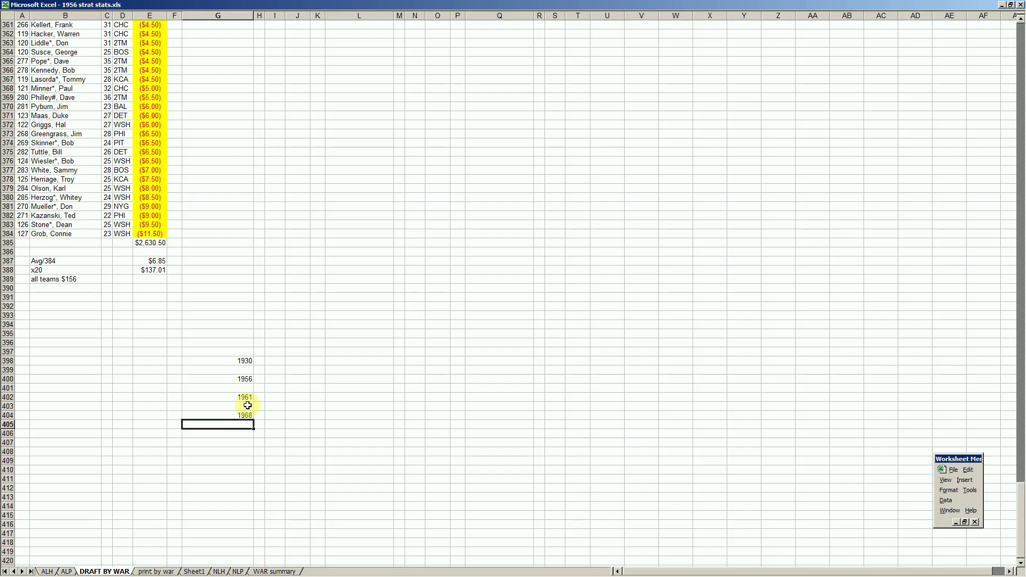
Go through the four season years in column G one by one to compare the seasons
{"action": "left_click", "coordinate": [243, 360]}
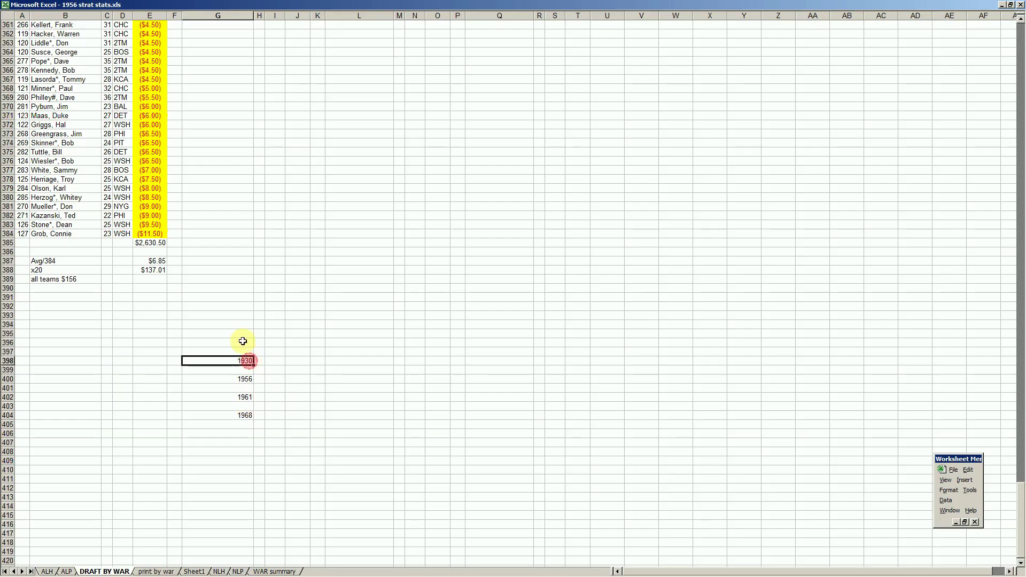
{"action": "left_click", "coordinate": [248, 379]}
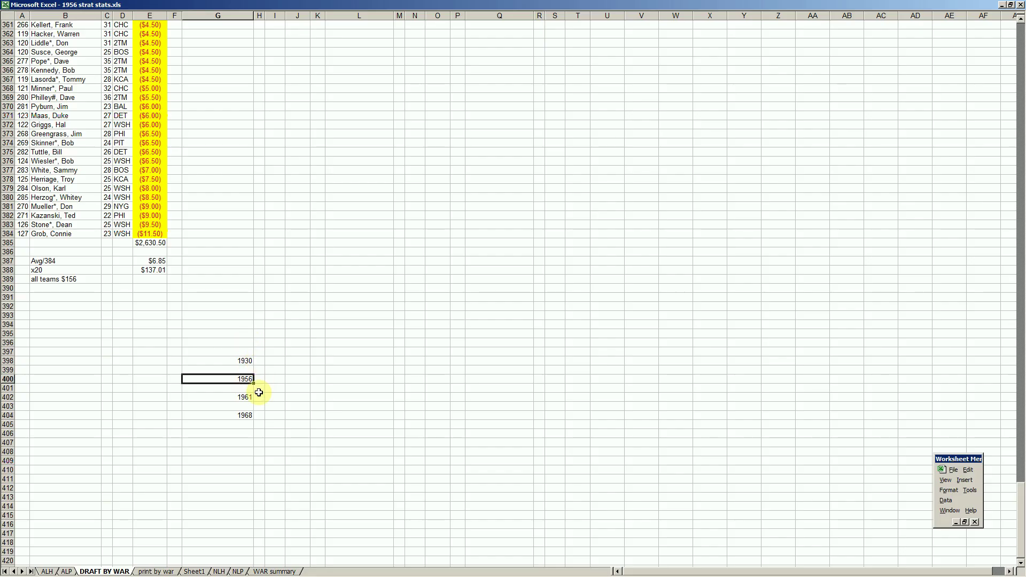
{"action": "left_click", "coordinate": [244, 397]}
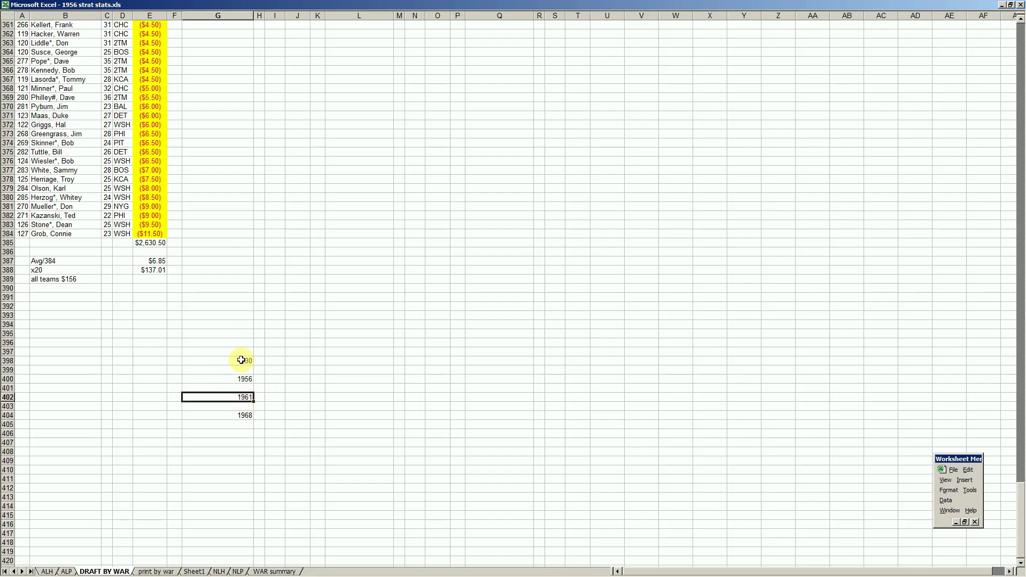
{"action": "left_click", "coordinate": [241, 360]}
{"action": "left_click", "coordinate": [247, 380]}
{"action": "left_click", "coordinate": [249, 397]}
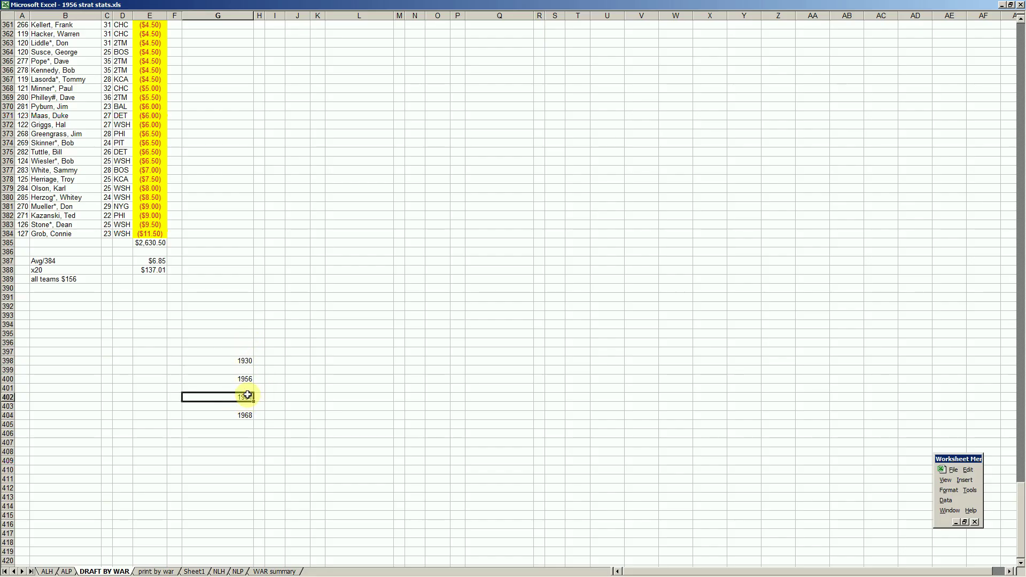
{"action": "left_click", "coordinate": [247, 415]}
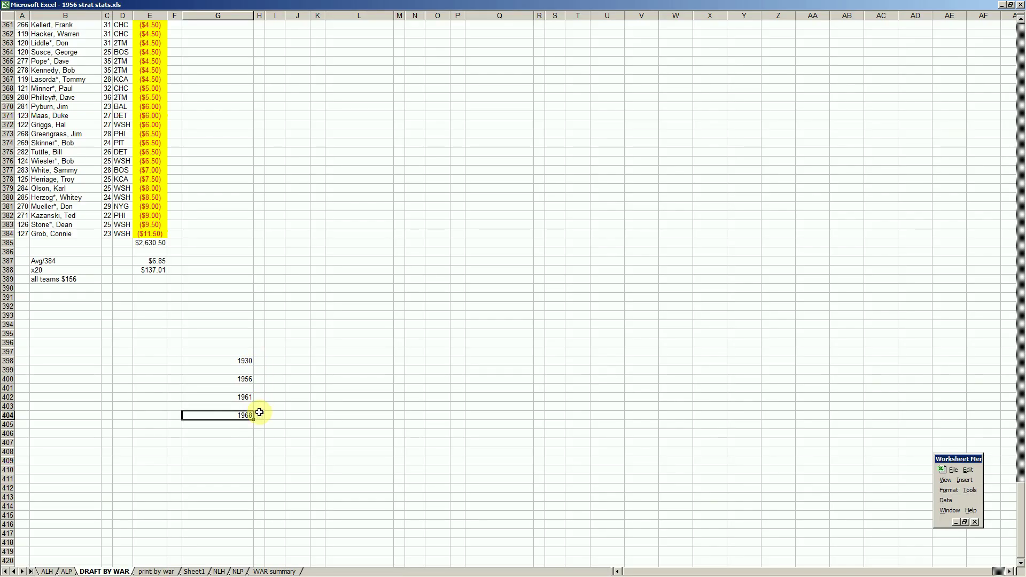
{"action": "left_click", "coordinate": [246, 432]}
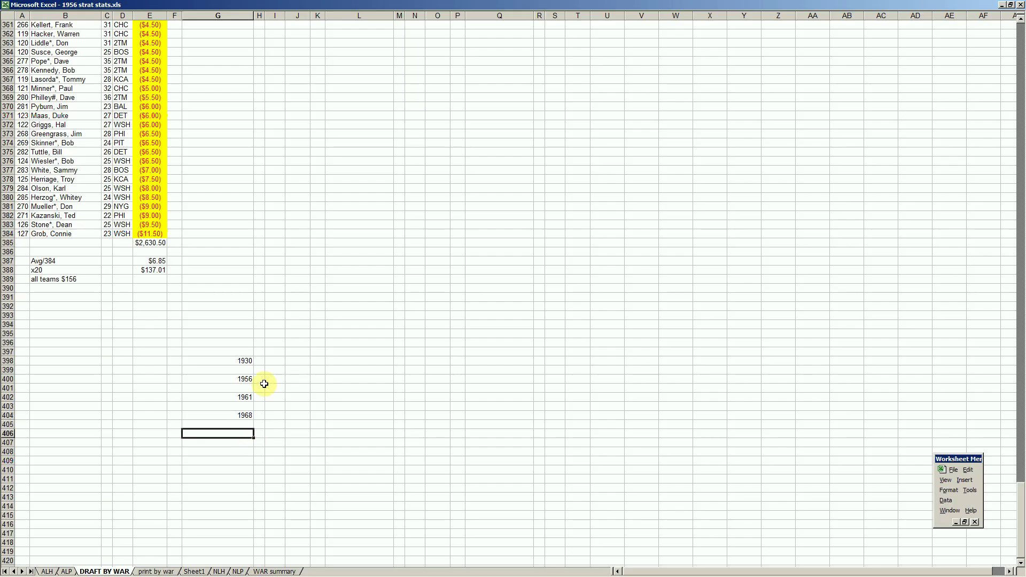
Clear the season years from G398 to G404
{"action": "left_click_drag", "start_coordinate": [250, 361], "coordinate": [244, 416]}
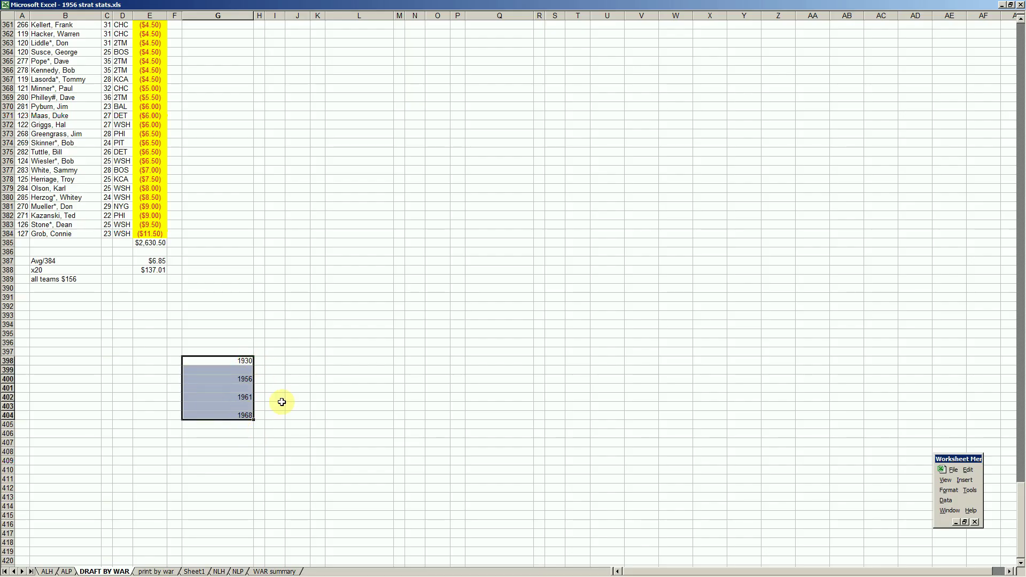
{"action": "key", "text": "Delete"}
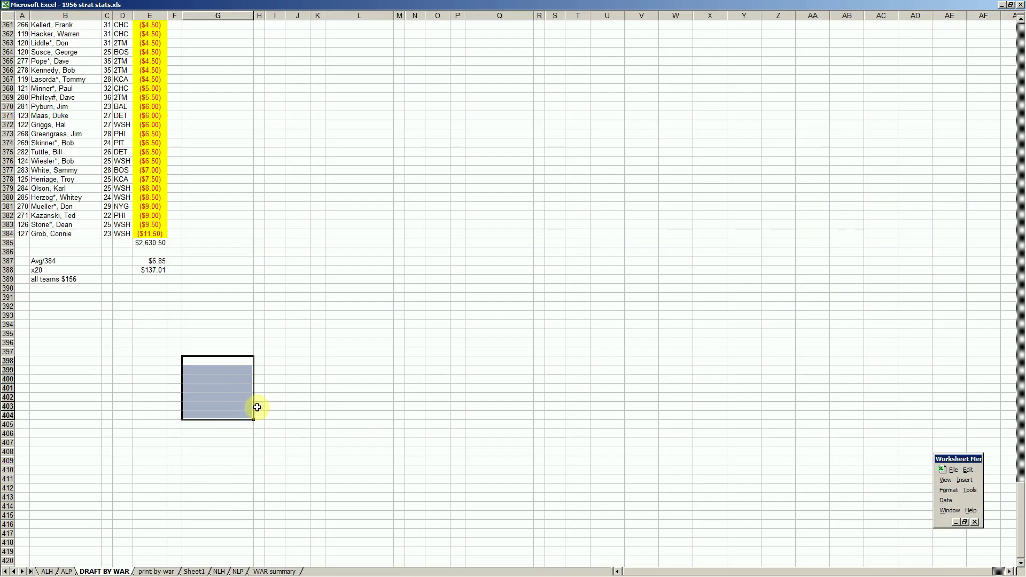
{"action": "left_click", "coordinate": [222, 396]}
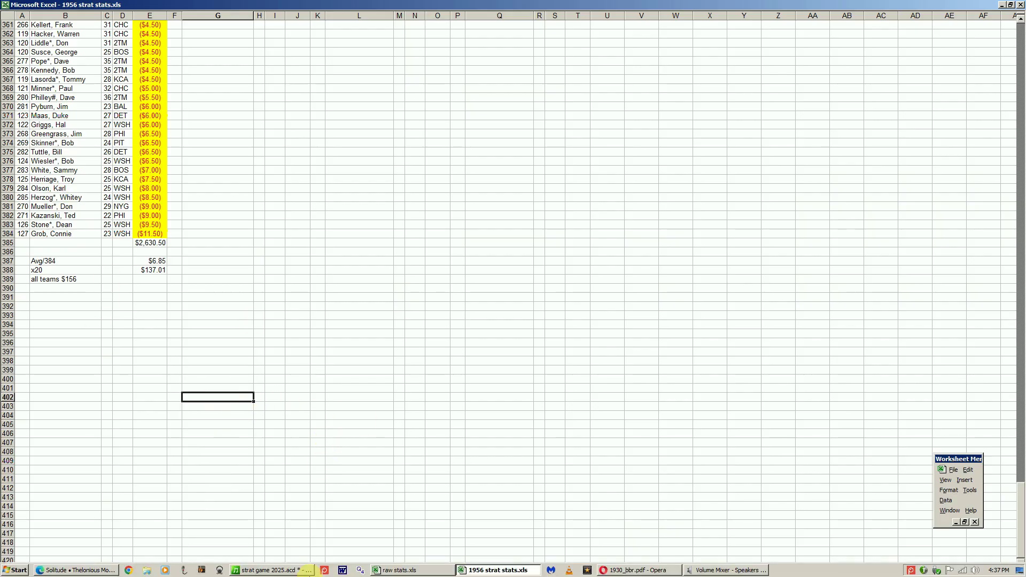
Switch back to raw stats.xls and examine the hitter and pitcher subtotals in D103:D106 and their grand total in D108 on NL P78
{"action": "left_click", "coordinate": [400, 570]}
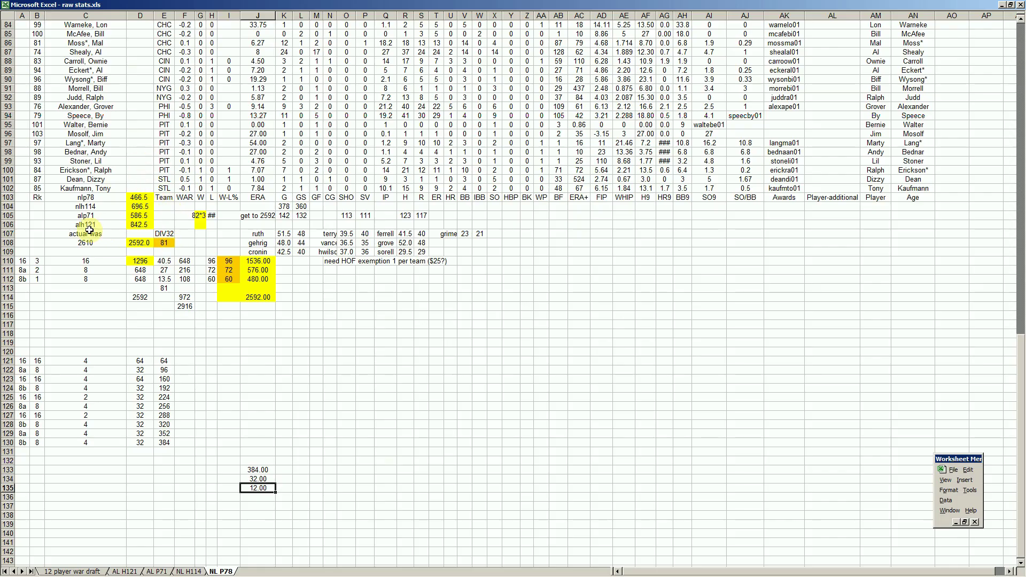
{"action": "left_click_drag", "start_coordinate": [138, 197], "coordinate": [141, 226]}
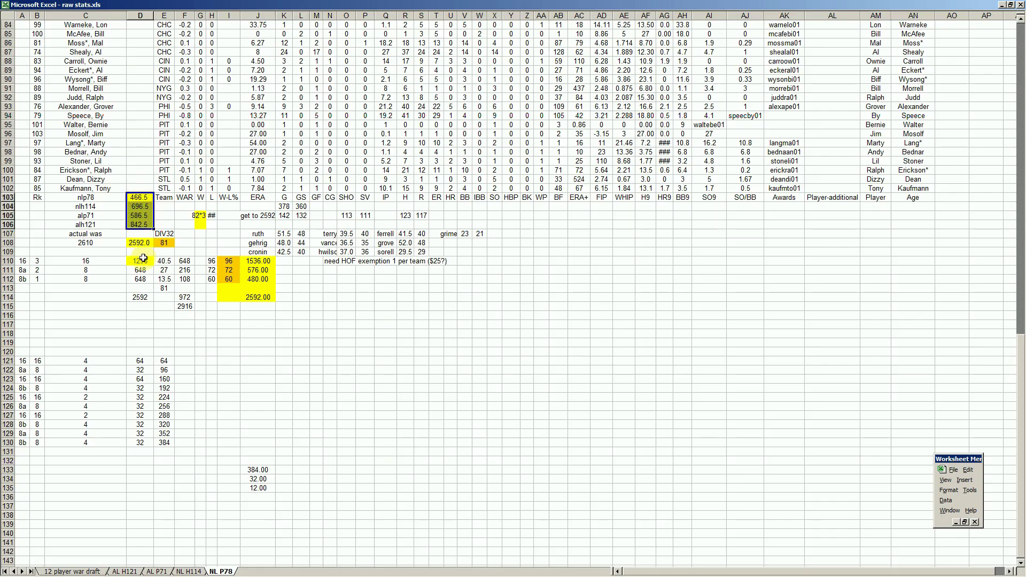
{"action": "left_click", "coordinate": [143, 245]}
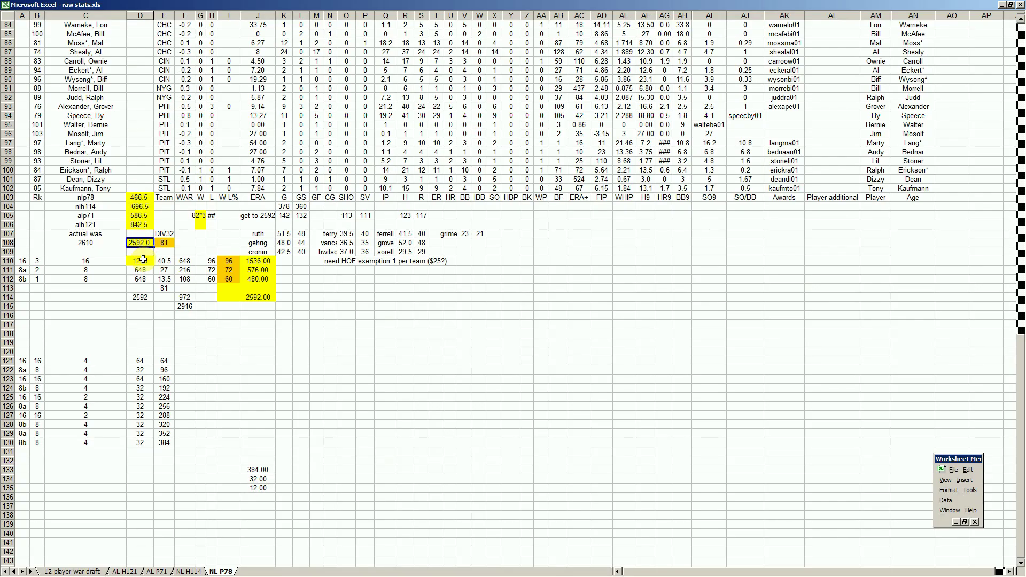
{"action": "left_click", "coordinate": [141, 197]}
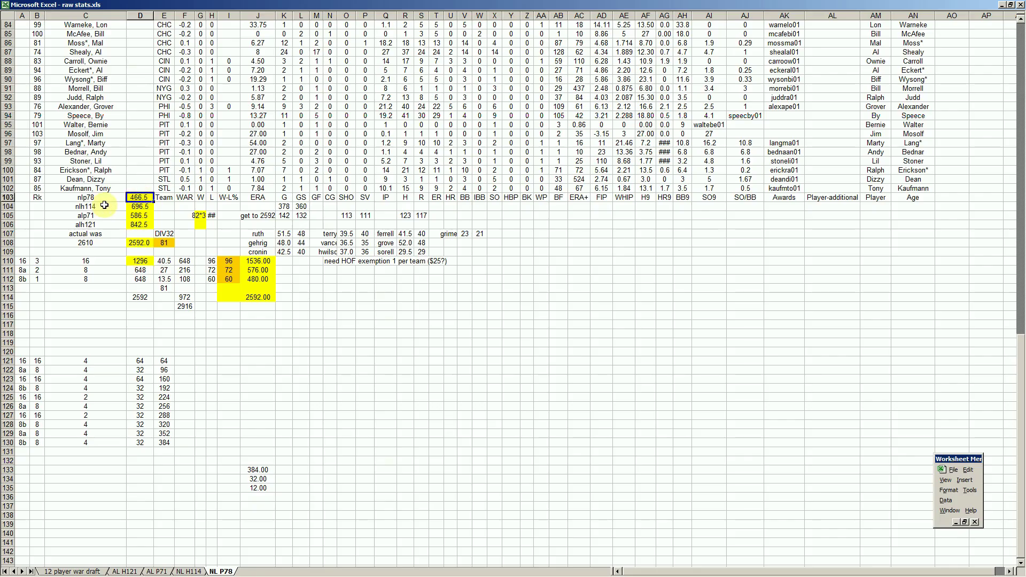
{"action": "left_click", "coordinate": [142, 207]}
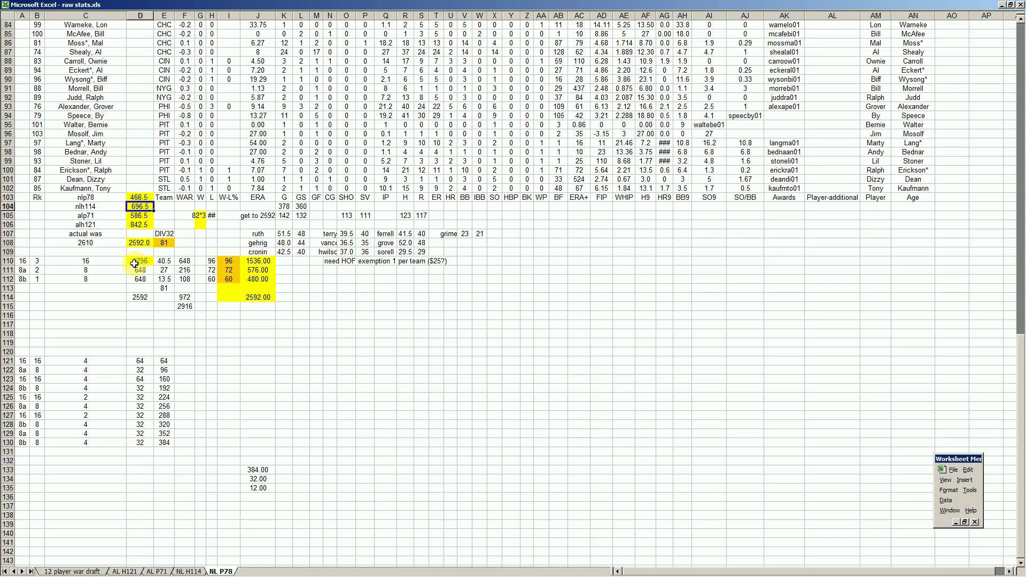
{"action": "left_click", "coordinate": [142, 216]}
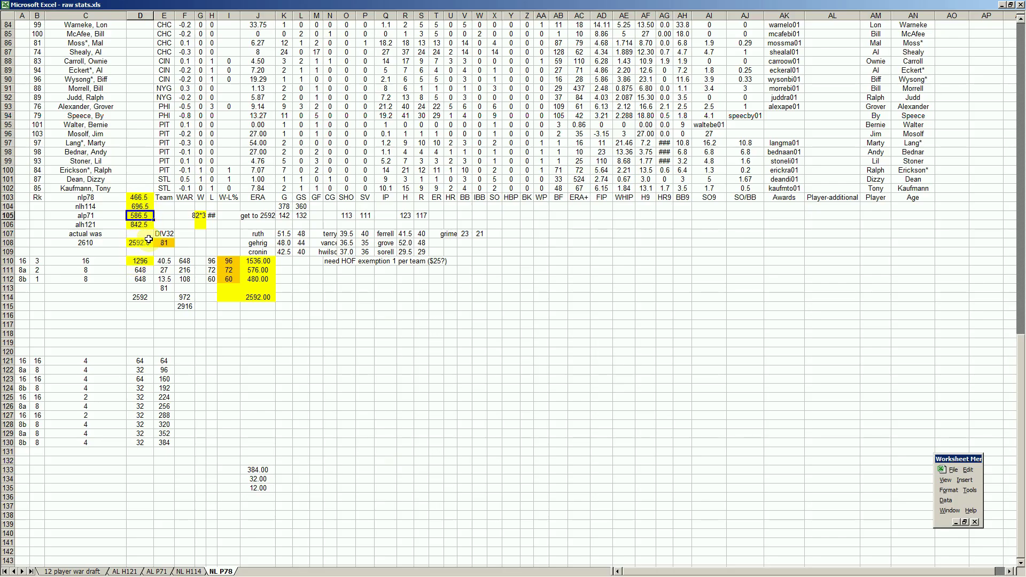
{"action": "left_click", "coordinate": [142, 225]}
{"action": "left_click", "coordinate": [145, 245]}
Calculate 2592 divided by 32 in J119, and clear the cell after reading the result
{"action": "left_click", "coordinate": [252, 340]}
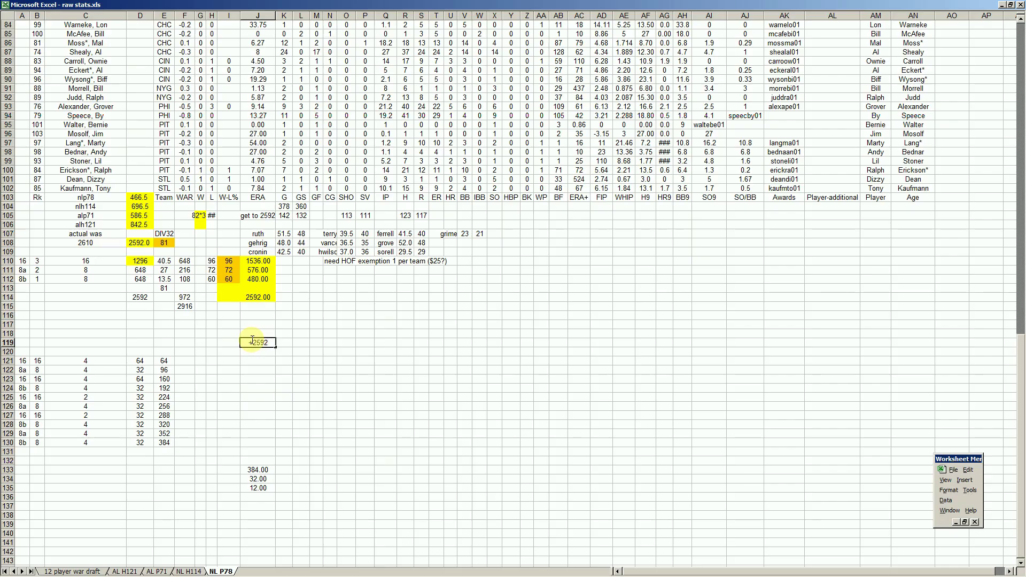
{"action": "key", "text": "Return"}
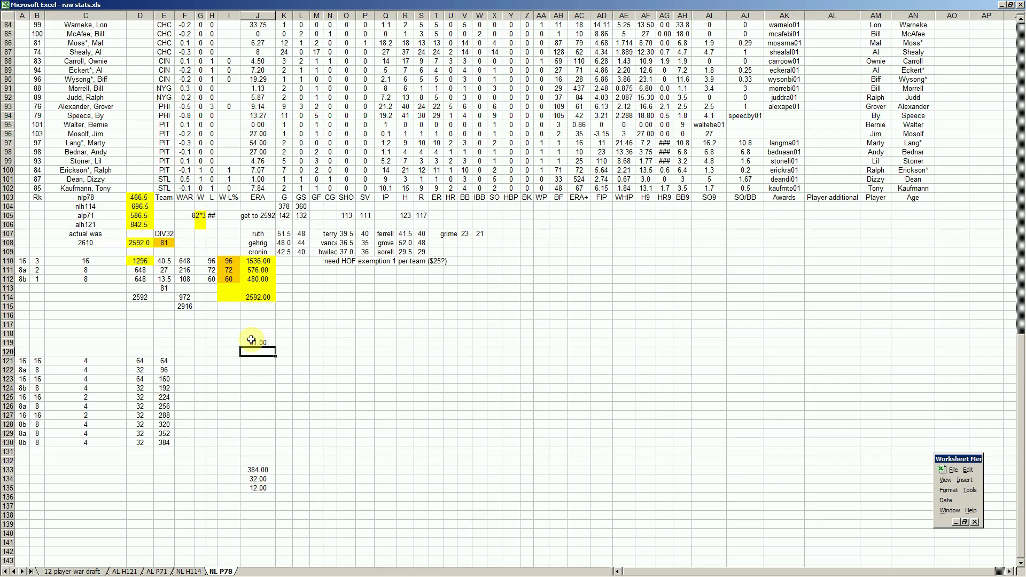
{"action": "key", "text": "Up"}
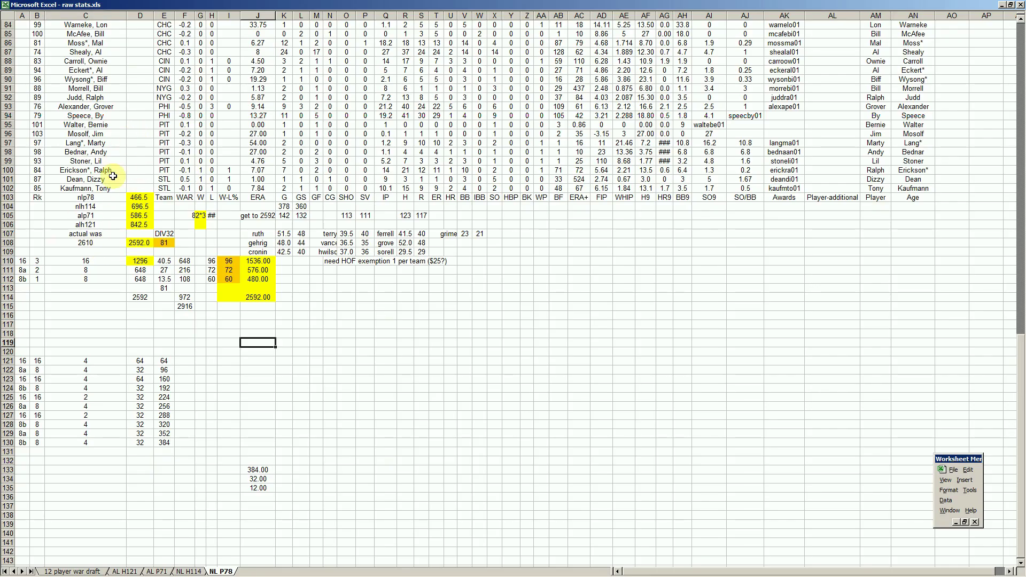
Examine the total in D108, its division by 32 in E108, and the draft tier rows 110 to 112
{"action": "left_click", "coordinate": [138, 245]}
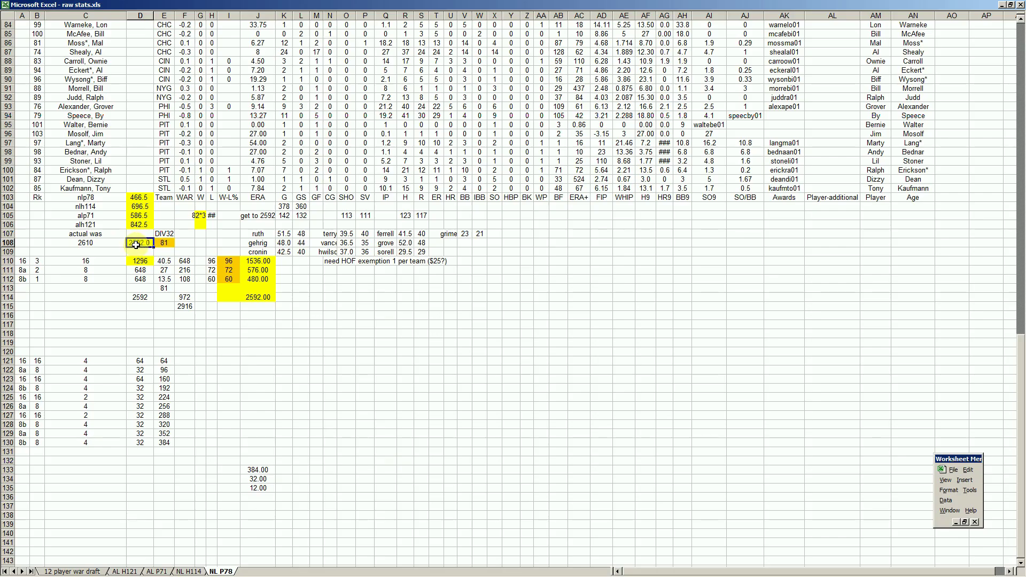
{"action": "left_click", "coordinate": [163, 242]}
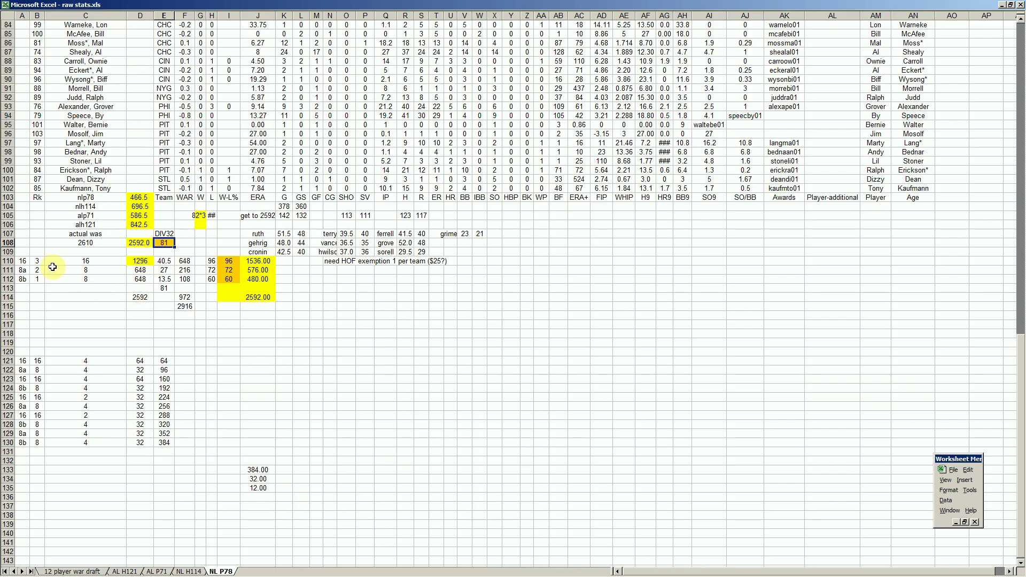
{"action": "left_click", "coordinate": [24, 262]}
{"action": "left_click_drag", "start_coordinate": [24, 262], "coordinate": [252, 279]}
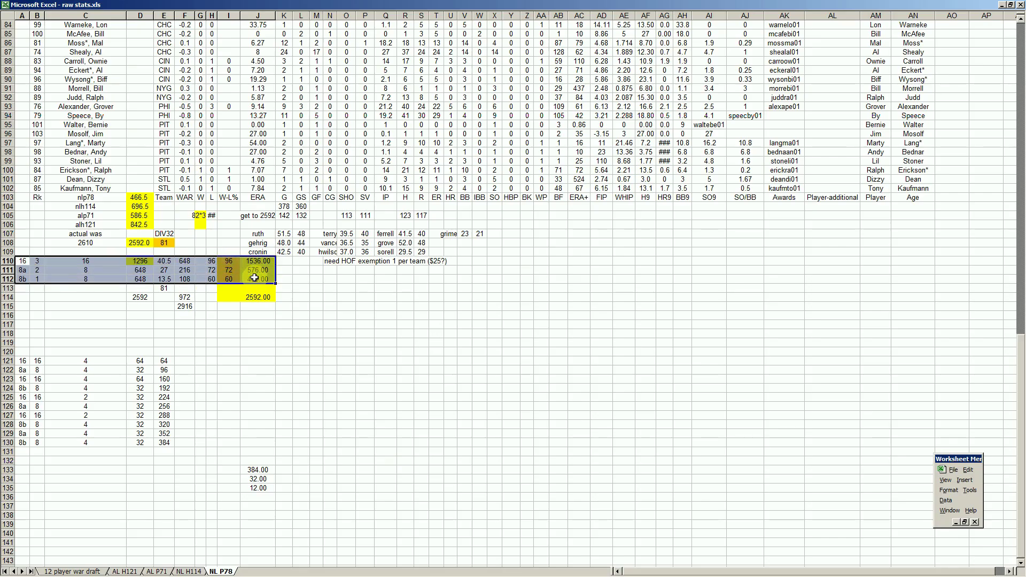
{"action": "left_click", "coordinate": [53, 297]}
{"action": "left_click_drag", "start_coordinate": [22, 262], "coordinate": [257, 262]}
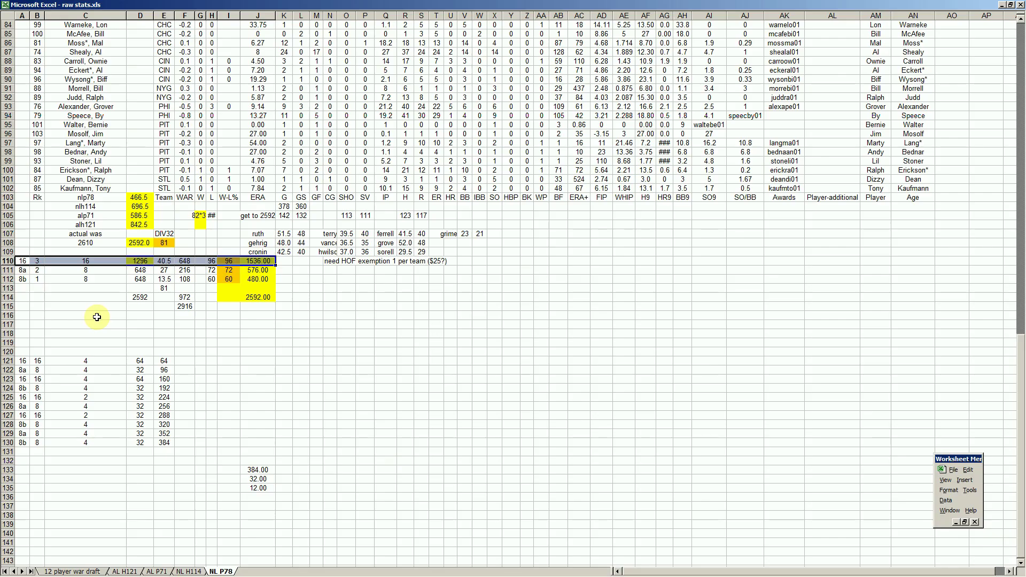
{"action": "left_click_drag", "start_coordinate": [19, 271], "coordinate": [252, 274]}
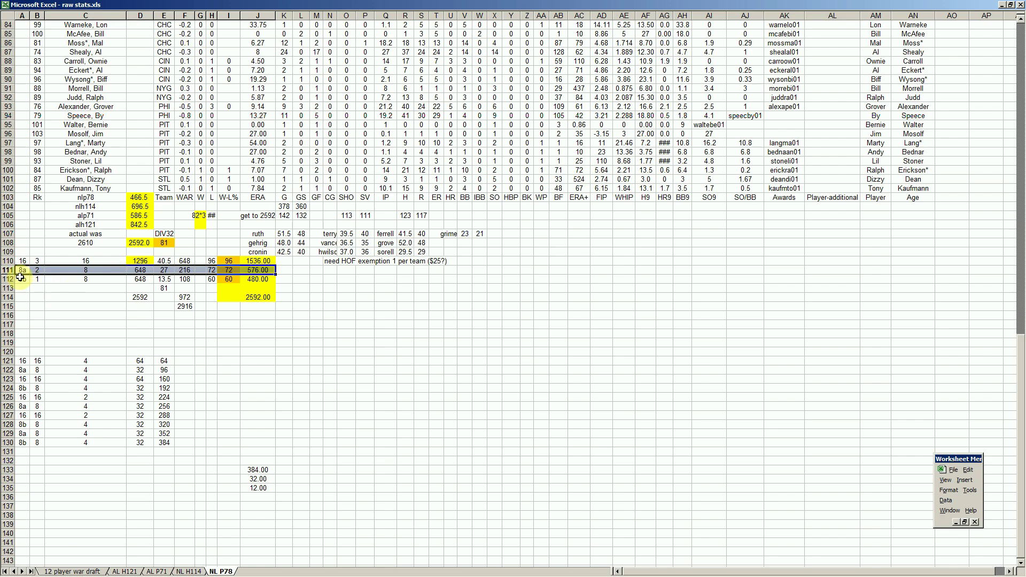
Switch to the 12 player war draft sheet and examine the AL team blocks starting at its first row
{"action": "left_click", "coordinate": [65, 571]}
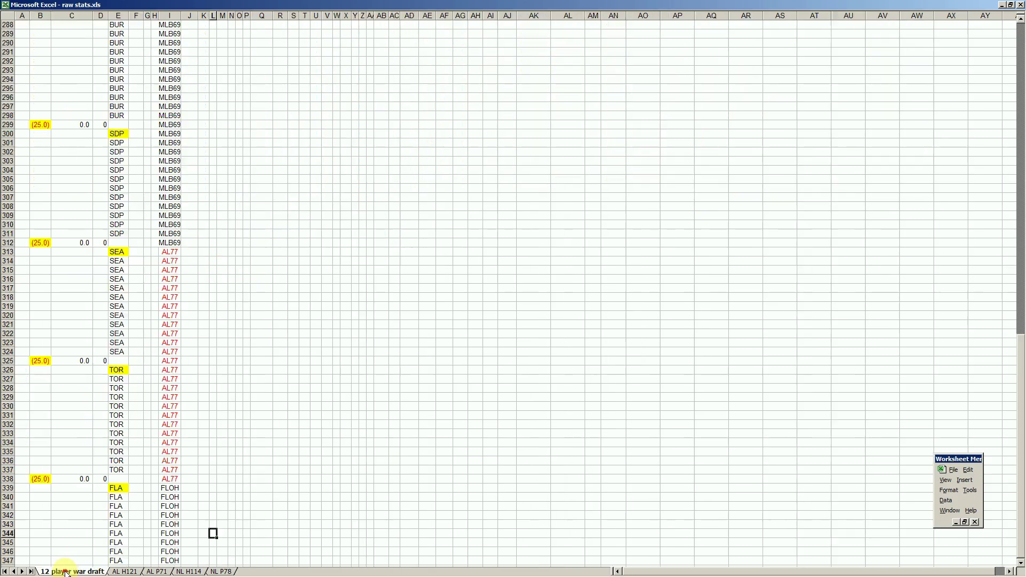
{"action": "left_click", "coordinate": [124, 334]}
{"action": "key", "text": "Page_Up"}
{"action": "key", "text": "Page_Up"}
{"action": "key", "text": "Page_Up"}
{"action": "key", "text": "Page_Up"}
{"action": "key", "text": "Page_Up"}
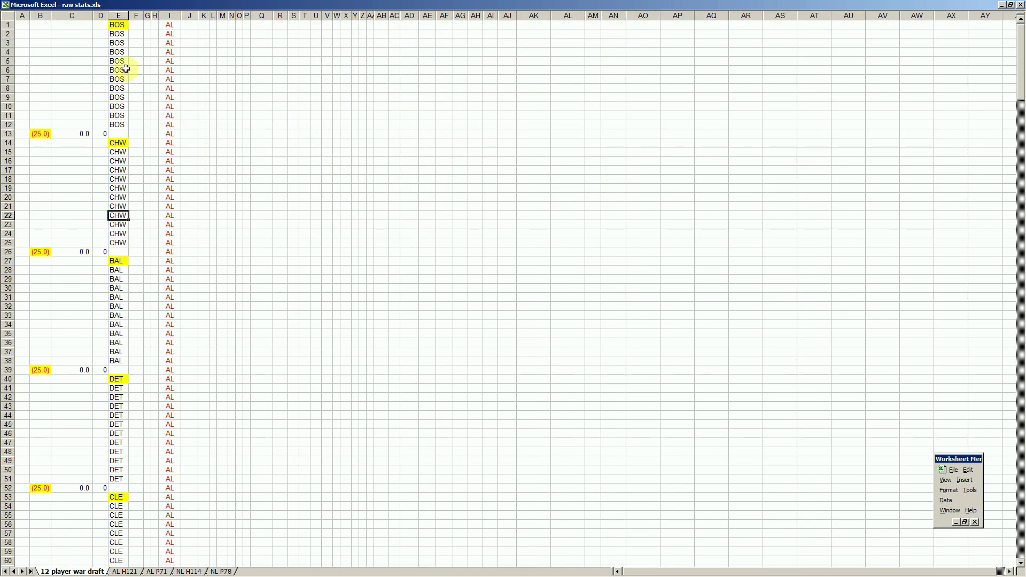
{"action": "left_click", "coordinate": [138, 198]}
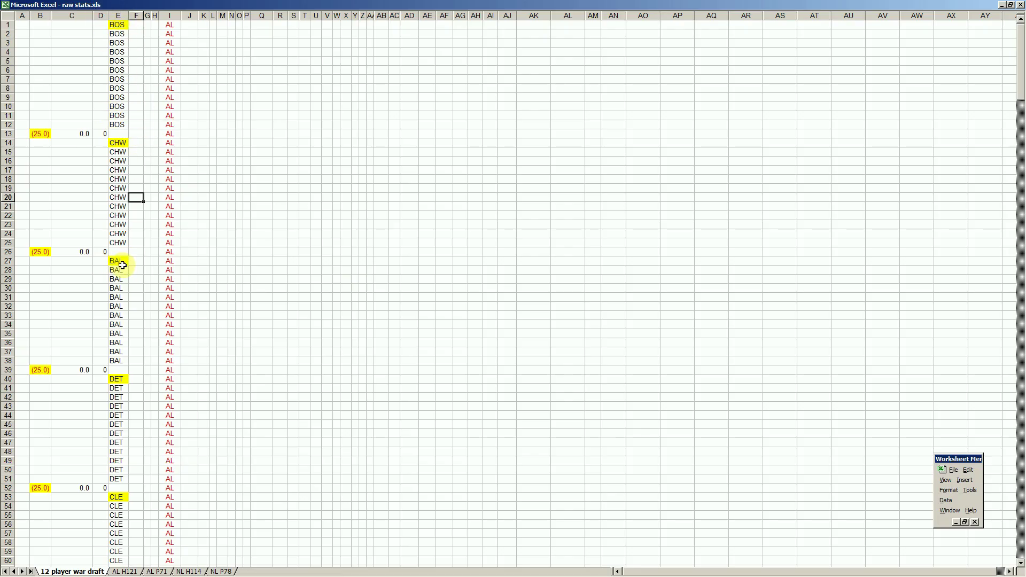
Look through the remaining AL team blocks and the NL team blocks down to STL
{"action": "left_click", "coordinate": [147, 432]}
{"action": "key", "text": "Page_Down"}
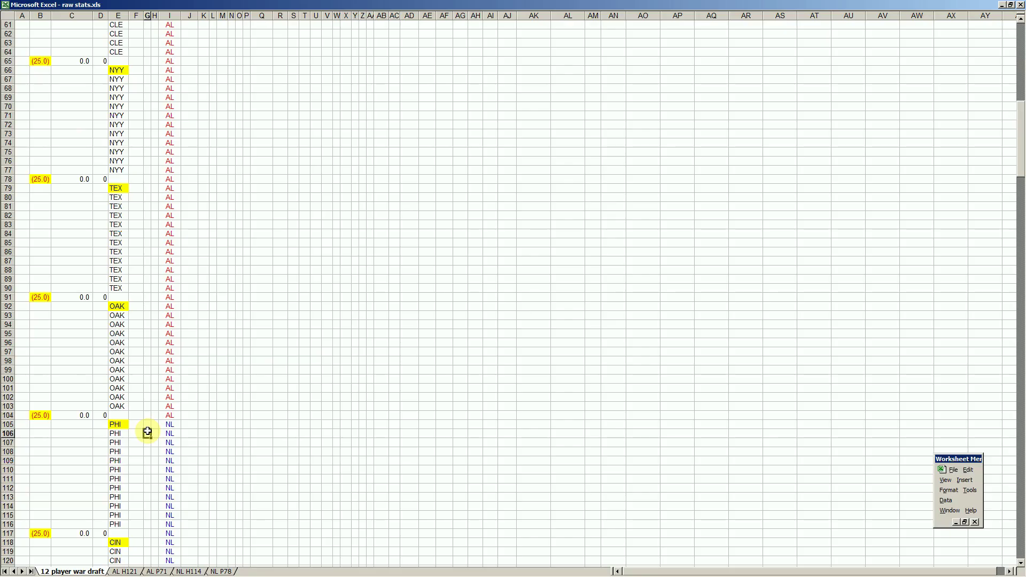
{"action": "key", "text": "Page_Down"}
{"action": "key", "text": "Page_Down"}
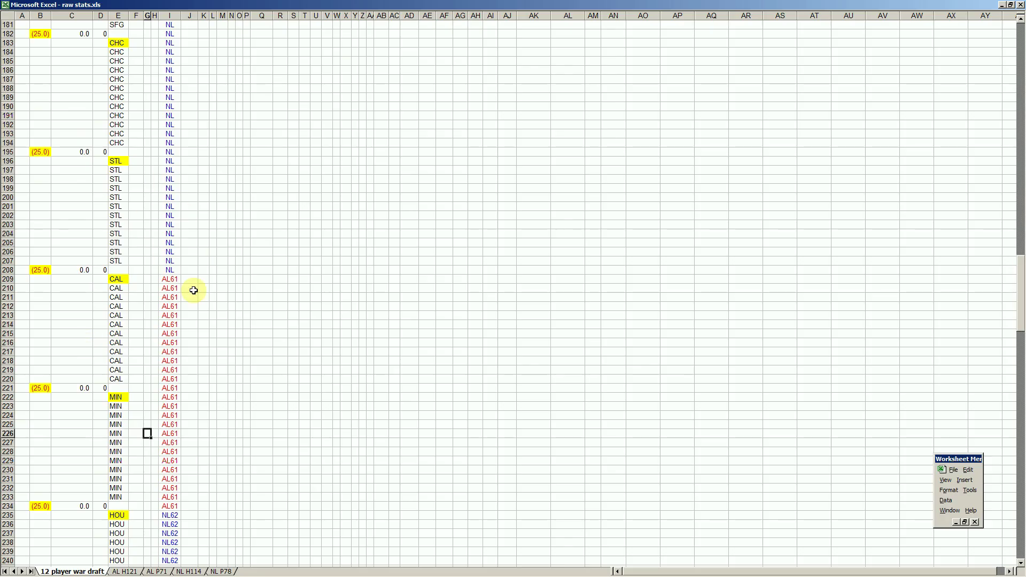
Examine the CAL and MIN team blocks labelled AL61 in column I
{"action": "left_click", "coordinate": [122, 283]}
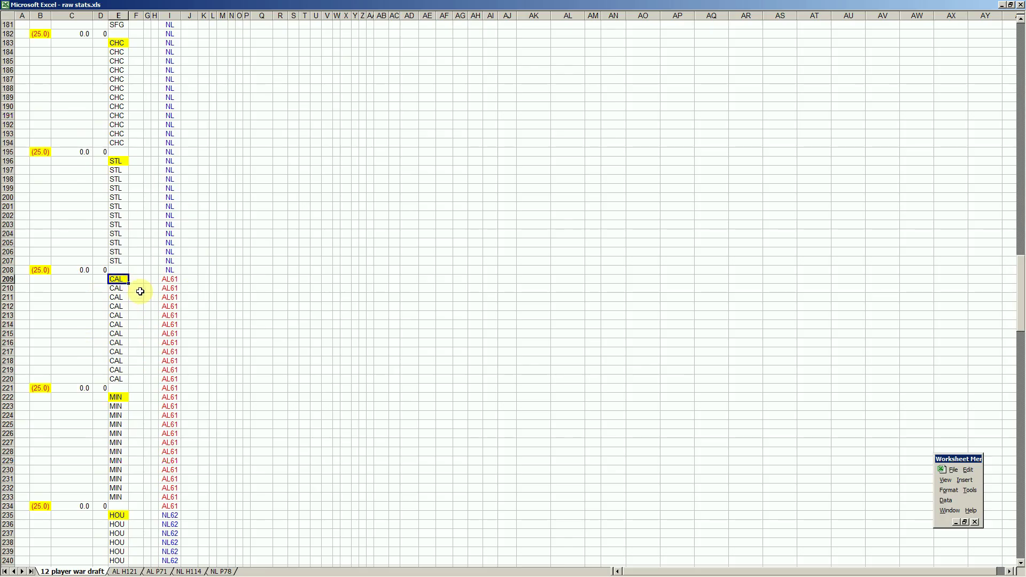
{"action": "left_click", "coordinate": [174, 282]}
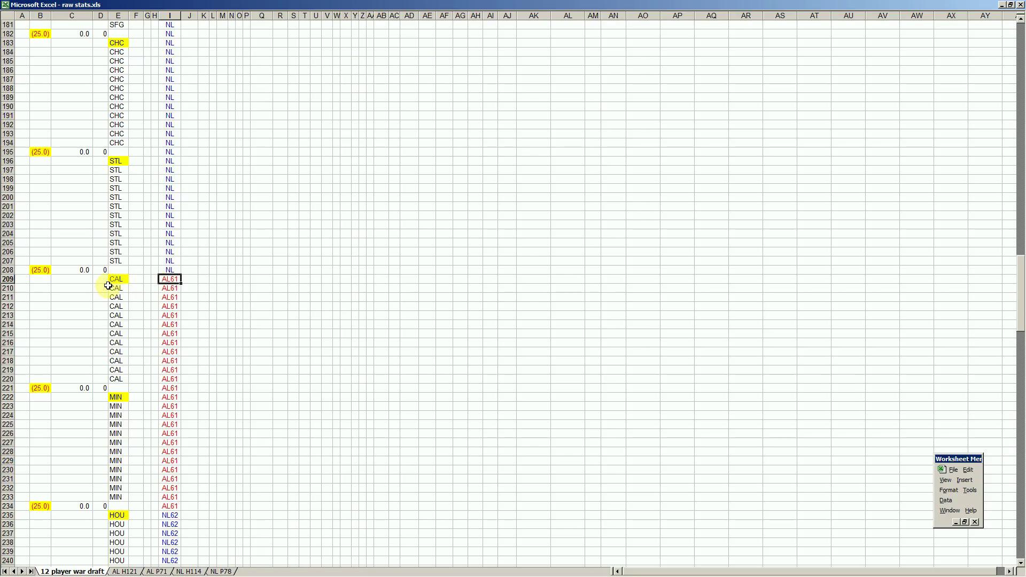
{"action": "left_click", "coordinate": [171, 398]}
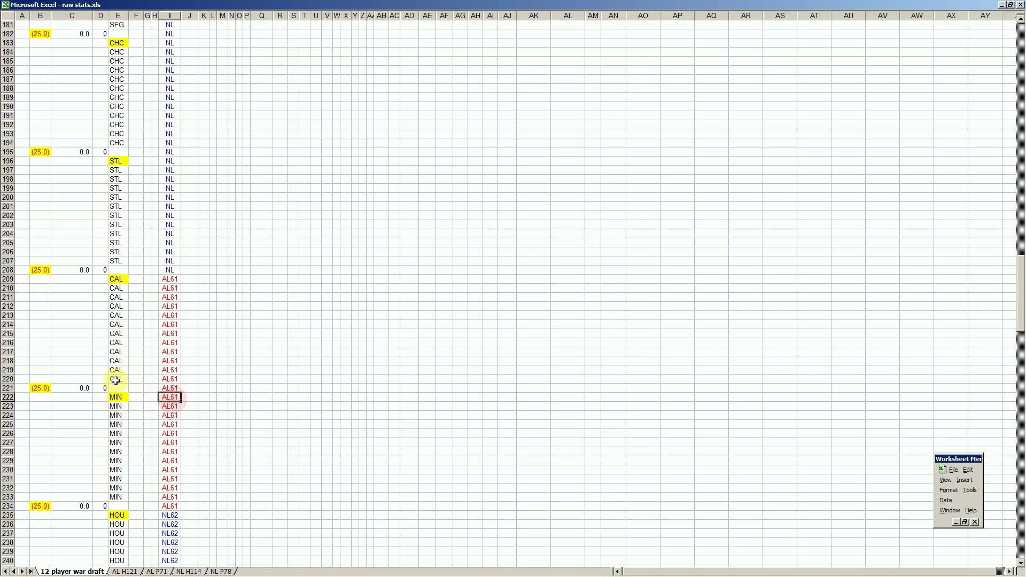
{"action": "left_click", "coordinate": [169, 407]}
Examine the HOU and NYM team blocks labelled NL62 in column I
{"action": "key", "text": "Down"}
{"action": "key", "text": "Down"}
{"action": "key", "text": "Down"}
{"action": "key", "text": "Down"}
{"action": "key", "text": "Down"}
{"action": "key", "text": "Down"}
{"action": "key", "text": "Down"}
{"action": "key", "text": "Down"}
{"action": "key", "text": "Down"}
{"action": "key", "text": "Down"}
{"action": "key", "text": "Down"}
{"action": "key", "text": "Down"}
{"action": "key", "text": "Down"}
{"action": "key", "text": "Down"}
{"action": "key", "text": "Down"}
{"action": "key", "text": "Down"}
{"action": "key", "text": "Down"}
{"action": "key", "text": "Down"}
{"action": "key", "text": "Down"}
{"action": "key", "text": "Down"}
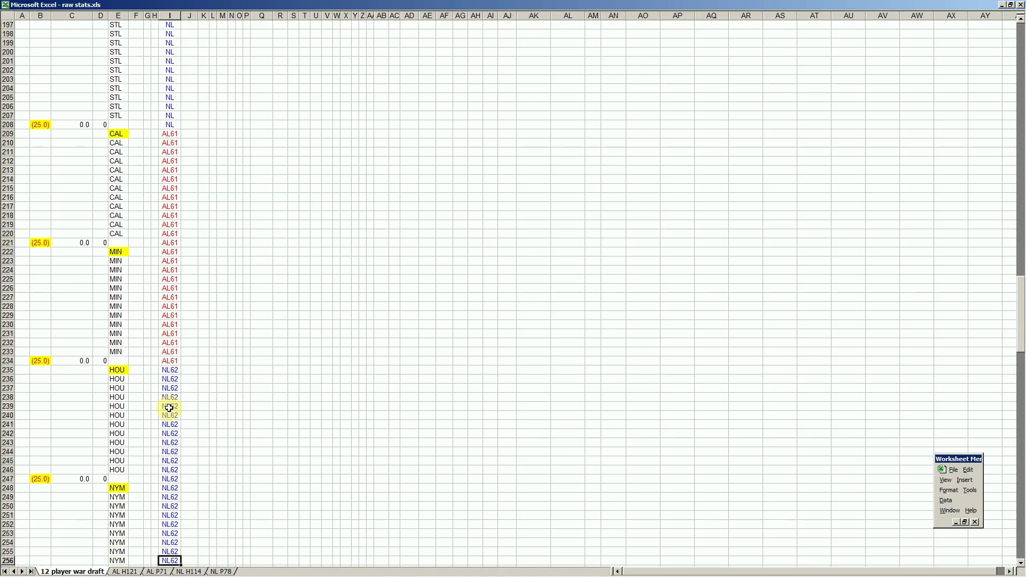
{"action": "left_click", "coordinate": [117, 369]}
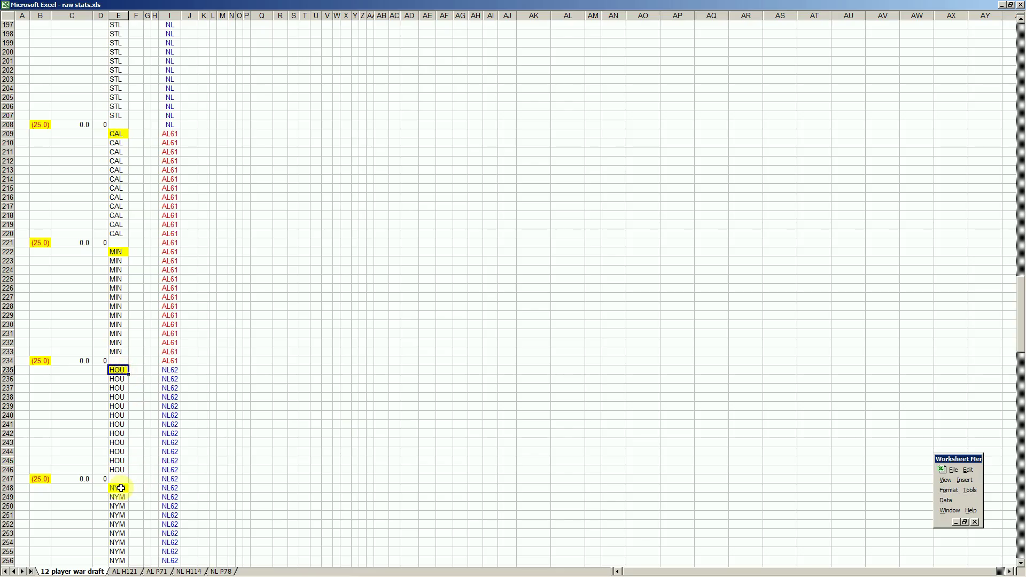
{"action": "left_click", "coordinate": [120, 487]}
Examine the KCR, MIL, BUR and SDP team blocks labelled MLB69 in column I
{"action": "key", "text": "Down"}
{"action": "key", "text": "Down"}
{"action": "key", "text": "Down"}
{"action": "key", "text": "Down"}
{"action": "key", "text": "Down"}
{"action": "key", "text": "Down"}
{"action": "key", "text": "Down"}
{"action": "key", "text": "Down"}
{"action": "key", "text": "Down"}
{"action": "key", "text": "Down"}
{"action": "key", "text": "Down"}
{"action": "key", "text": "Down"}
{"action": "key", "text": "Down"}
{"action": "key", "text": "Down"}
{"action": "key", "text": "Down"}
{"action": "key", "text": "Down"}
{"action": "key", "text": "Down"}
{"action": "key", "text": "Down"}
{"action": "key", "text": "Down"}
{"action": "key", "text": "Down"}
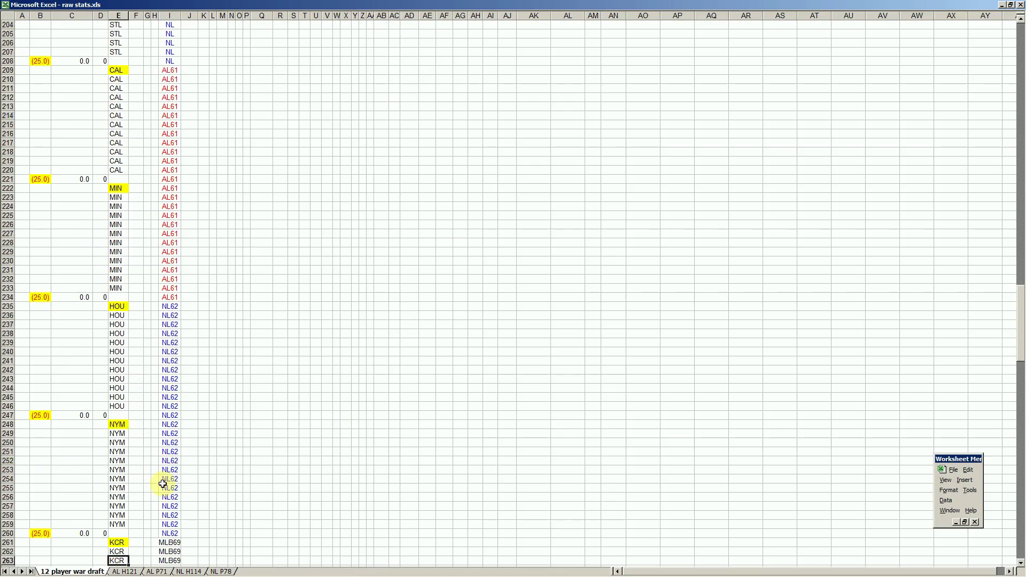
{"action": "key", "text": "Down"}
{"action": "key", "text": "Down"}
{"action": "key", "text": "Down"}
{"action": "key", "text": "Down"}
{"action": "key", "text": "Down"}
{"action": "key", "text": "Down"}
{"action": "key", "text": "Down"}
{"action": "key", "text": "Down"}
{"action": "key", "text": "Down"}
{"action": "key", "text": "Down"}
{"action": "key", "text": "Down"}
{"action": "key", "text": "Down"}
{"action": "key", "text": "Down"}
{"action": "key", "text": "Down"}
{"action": "key", "text": "Down"}
{"action": "key", "text": "Down"}
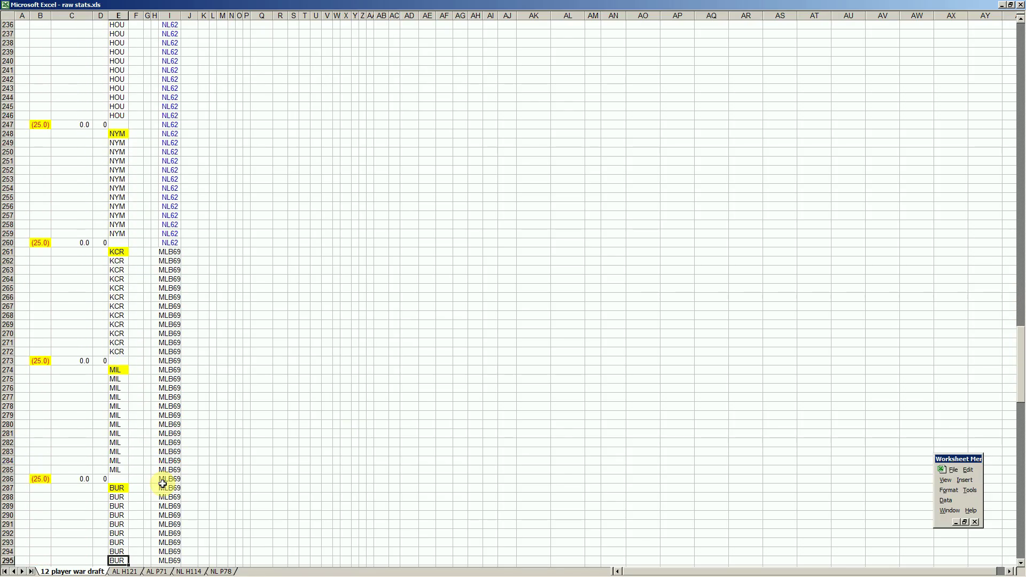
{"action": "left_click", "coordinate": [118, 255]}
{"action": "left_click", "coordinate": [118, 371]}
{"action": "key", "text": "F4"}
{"action": "key", "text": "Down"}
{"action": "key", "text": "Down"}
{"action": "key", "text": "Down"}
{"action": "key", "text": "Down"}
{"action": "key", "text": "Down"}
{"action": "key", "text": "Down"}
{"action": "key", "text": "Down"}
{"action": "key", "text": "Down"}
{"action": "key", "text": "Down"}
{"action": "key", "text": "Down"}
{"action": "key", "text": "Down"}
{"action": "key", "text": "Down"}
{"action": "key", "text": "Down"}
{"action": "key", "text": "F4"}
{"action": "key", "text": "Down"}
{"action": "key", "text": "Down"}
{"action": "key", "text": "Down"}
{"action": "key", "text": "Down"}
{"action": "key", "text": "Down"}
{"action": "key", "text": "Down"}
{"action": "key", "text": "Down"}
{"action": "key", "text": "Down"}
{"action": "key", "text": "Down"}
{"action": "key", "text": "Down"}
{"action": "key", "text": "Down"}
{"action": "key", "text": "Down"}
{"action": "key", "text": "Down"}
{"action": "key", "text": "F4"}
{"action": "key", "text": "Down"}
{"action": "key", "text": "Down"}
{"action": "key", "text": "Down"}
{"action": "key", "text": "Down"}
{"action": "key", "text": "Down"}
{"action": "key", "text": "Down"}
{"action": "key", "text": "Down"}
{"action": "key", "text": "Down"}
{"action": "key", "text": "Down"}
{"action": "key", "text": "Down"}
{"action": "key", "text": "Down"}
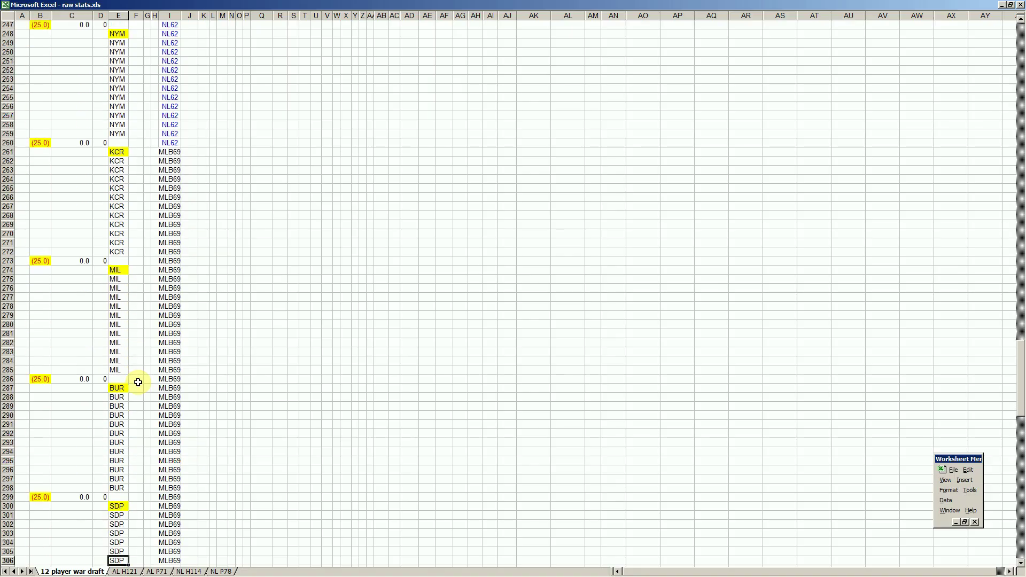
Review the BUR and SDP team blocks labelled MLB69 in column I
{"action": "key", "text": "Up"}
{"action": "key", "text": "Up"}
{"action": "key", "text": "Up"}
{"action": "key", "text": "Up"}
{"action": "key", "text": "Up"}
{"action": "key", "text": "Up"}
{"action": "key", "text": "Up"}
{"action": "key", "text": "Up"}
{"action": "key", "text": "Up"}
{"action": "key", "text": "Up"}
{"action": "key", "text": "Up"}
{"action": "key", "text": "Down"}
{"action": "key", "text": "Down"}
{"action": "key", "text": "Down"}
{"action": "key", "text": "Down"}
{"action": "key", "text": "Down"}
{"action": "key", "text": "Down"}
{"action": "key", "text": "Down"}
{"action": "key", "text": "Down"}
{"action": "key", "text": "Down"}
{"action": "key", "text": "Down"}
{"action": "key", "text": "Down"}
{"action": "key", "text": "Down"}
{"action": "key", "text": "Down"}
Examine the SEA and TOR team blocks labelled AL77 in column I
{"action": "key", "text": "F4"}
{"action": "key", "text": "Down"}
{"action": "key", "text": "Down"}
{"action": "key", "text": "Down"}
{"action": "key", "text": "Down"}
{"action": "key", "text": "Down"}
{"action": "key", "text": "Down"}
{"action": "key", "text": "Down"}
{"action": "key", "text": "Down"}
{"action": "key", "text": "Down"}
{"action": "key", "text": "Down"}
{"action": "key", "text": "Down"}
{"action": "key", "text": "Down"}
{"action": "key", "text": "Down"}
{"action": "key", "text": "F4"}
{"action": "key", "text": "Down"}
{"action": "key", "text": "Down"}
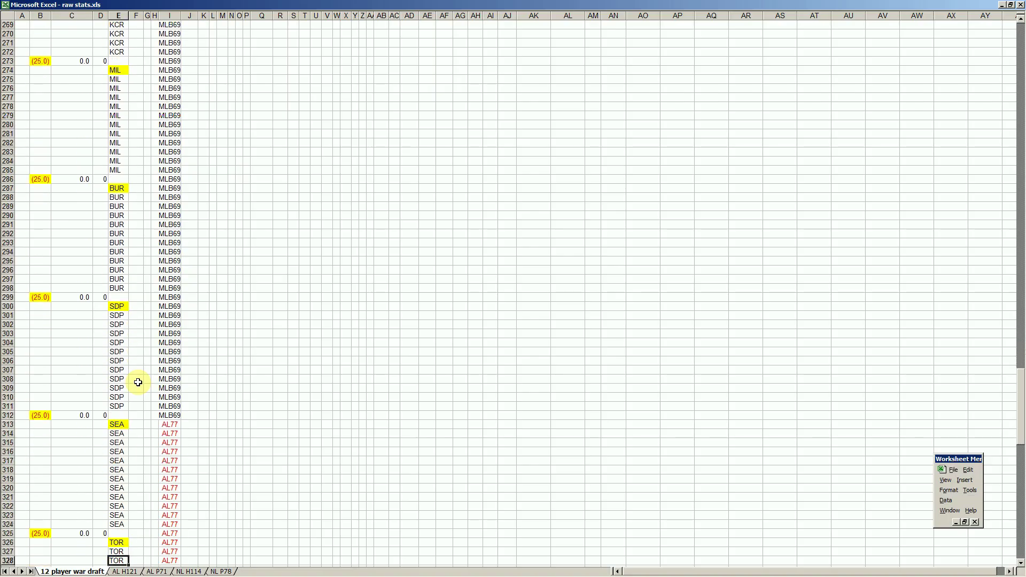
{"action": "key", "text": "Down"}
{"action": "key", "text": "Down"}
{"action": "key", "text": "Down"}
{"action": "key", "text": "Down"}
{"action": "key", "text": "Down"}
{"action": "key", "text": "Down"}
{"action": "key", "text": "Down"}
{"action": "key", "text": "Down"}
{"action": "key", "text": "Up"}
{"action": "key", "text": "Up"}
{"action": "key", "text": "Up"}
{"action": "key", "text": "Up"}
{"action": "key", "text": "Up"}
{"action": "key", "text": "Up"}
{"action": "key", "text": "Up"}
{"action": "key", "text": "Up"}
{"action": "key", "text": "Up"}
{"action": "key", "text": "Up"}
{"action": "key", "text": "Up"}
{"action": "key", "text": "Up"}
{"action": "key", "text": "Up"}
{"action": "key", "text": "Up"}
{"action": "key", "text": "Up"}
{"action": "key", "text": "Up"}
{"action": "key", "text": "Up"}
{"action": "key", "text": "Up"}
{"action": "key", "text": "Up"}
{"action": "key", "text": "Up"}
{"action": "key", "text": "Up"}
Look through to the FLA and OHP team blocks labelled FLOH, ending on the first FLA row
{"action": "key", "text": "Down"}
{"action": "key", "text": "Down"}
{"action": "key", "text": "Down"}
{"action": "key", "text": "Down"}
{"action": "key", "text": "Down"}
{"action": "key", "text": "Down"}
{"action": "key", "text": "Down"}
{"action": "key", "text": "Down"}
{"action": "key", "text": "Down"}
{"action": "key", "text": "Down"}
{"action": "key", "text": "Down"}
{"action": "key", "text": "Down"}
{"action": "key", "text": "Down"}
{"action": "key", "text": "Down"}
{"action": "key", "text": "Down"}
{"action": "key", "text": "Down"}
{"action": "key", "text": "Down"}
{"action": "key", "text": "Down"}
{"action": "key", "text": "Down"}
{"action": "key", "text": "Down"}
{"action": "key", "text": "Down"}
{"action": "key", "text": "Down"}
{"action": "key", "text": "Down"}
{"action": "key", "text": "Down"}
{"action": "key", "text": "Down"}
{"action": "key", "text": "Down"}
{"action": "key", "text": "Down"}
{"action": "key", "text": "Down"}
{"action": "key", "text": "Down"}
{"action": "key", "text": "Down"}
{"action": "key", "text": "Down"}
{"action": "key", "text": "Down"}
{"action": "key", "text": "Down"}
{"action": "key", "text": "Down"}
{"action": "key", "text": "Down"}
{"action": "key", "text": "Down"}
{"action": "key", "text": "Down"}
{"action": "key", "text": "Down"}
{"action": "key", "text": "Down"}
{"action": "key", "text": "Down"}
{"action": "key", "text": "Down"}
{"action": "key", "text": "Up"}
{"action": "key", "text": "Up"}
{"action": "key", "text": "Up"}
{"action": "key", "text": "Up"}
{"action": "key", "text": "Up"}
{"action": "key", "text": "Up"}
{"action": "key", "text": "Up"}
{"action": "key", "text": "Up"}
{"action": "key", "text": "Up"}
{"action": "key", "text": "Up"}
{"action": "key", "text": "Up"}
{"action": "key", "text": "Up"}
{"action": "key", "text": "Up"}
{"action": "key", "text": "Up"}
{"action": "key", "text": "Up"}
{"action": "key", "text": "Right"}
{"action": "key", "text": "Right"}
{"action": "key", "text": "Left"}
{"action": "key", "text": "Left"}
{"action": "key", "text": "Right"}
{"action": "key", "text": "Right"}
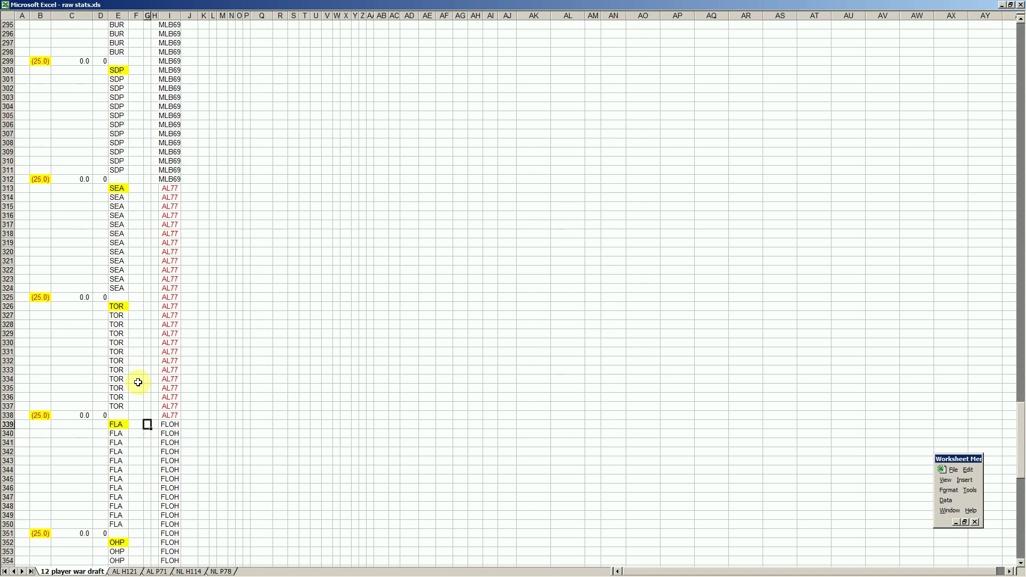
Examine the FLA team block labelled FLOH, continuing to the first rows of the OHP block
{"action": "key", "text": "Right"}
{"action": "key", "text": "Down"}
{"action": "key", "text": "Down"}
{"action": "key", "text": "Down"}
{"action": "key", "text": "Down"}
{"action": "key", "text": "Down"}
{"action": "key", "text": "Down"}
{"action": "key", "text": "Down"}
{"action": "key", "text": "Down"}
{"action": "key", "text": "Down"}
{"action": "key", "text": "Down"}
{"action": "key", "text": "Down"}
{"action": "key", "text": "Down"}
{"action": "key", "text": "Down"}
{"action": "key", "text": "Down"}
{"action": "key", "text": "Down"}
{"action": "key", "text": "Left"}
{"action": "key", "text": "Left"}
{"action": "key", "text": "Up"}
{"action": "key", "text": "Up"}
{"action": "key", "text": "Left"}
{"action": "key", "text": "Left"}
{"action": "key", "text": "Right"}
{"action": "key", "text": "Right"}
Look through the OHP block to the first ARZ row, ending on its MNT label in column I
{"action": "key", "text": "Down"}
{"action": "key", "text": "Down"}
{"action": "key", "text": "Down"}
{"action": "key", "text": "Down"}
{"action": "key", "text": "Down"}
{"action": "key", "text": "Down"}
{"action": "key", "text": "Down"}
{"action": "key", "text": "Down"}
{"action": "key", "text": "Down"}
{"action": "key", "text": "Down"}
{"action": "key", "text": "Down"}
{"action": "key", "text": "Down"}
{"action": "key", "text": "Down"}
{"action": "key", "text": "Down"}
{"action": "key", "text": "Down"}
{"action": "key", "text": "Down"}
{"action": "key", "text": "Down"}
{"action": "key", "text": "Down"}
{"action": "key", "text": "Down"}
{"action": "key", "text": "Down"}
{"action": "key", "text": "Down"}
{"action": "key", "text": "Up"}
{"action": "key", "text": "Up"}
{"action": "key", "text": "Up"}
{"action": "key", "text": "Left"}
{"action": "key", "text": "Up"}
{"action": "key", "text": "Left"}
{"action": "key", "text": "Up"}
{"action": "key", "text": "Up"}
{"action": "key", "text": "Up"}
{"action": "key", "text": "Up"}
{"action": "key", "text": "Right"}
{"action": "key", "text": "Right"}
{"action": "key", "text": "Right"}
{"action": "key", "text": "Right"}
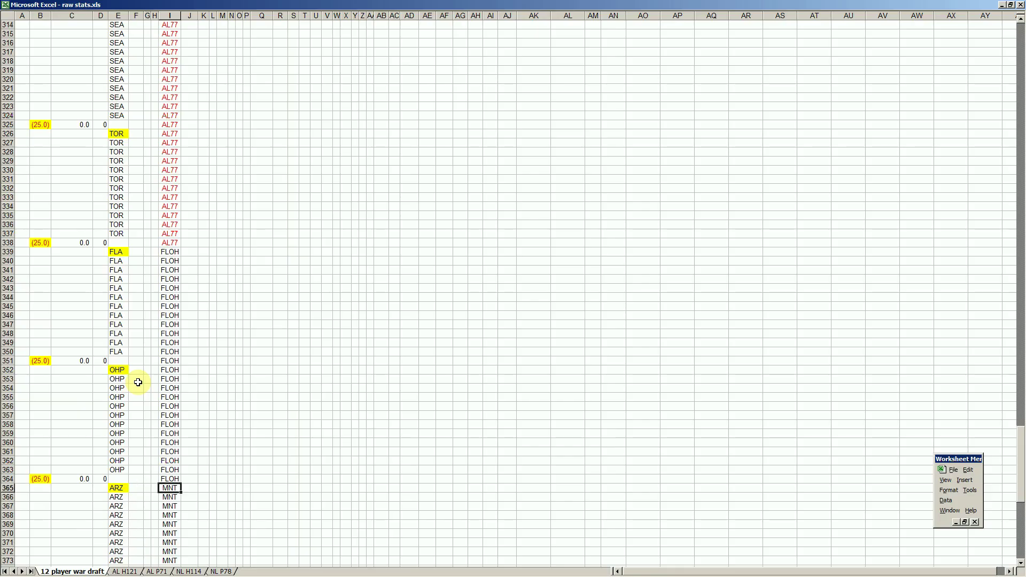
Review the ARZ team block labelled MNT, ending on the first COL row in column E
{"action": "scroll", "coordinate": [138, 382], "scroll_direction": "down", "scroll_amount": 1}
{"action": "key", "text": "Left"}
{"action": "key", "text": "Left"}
{"action": "key", "text": "Left"}
{"action": "key", "text": "Left"}
{"action": "key", "text": "Down"}
{"action": "key", "text": "Down"}
{"action": "key", "text": "Down"}
{"action": "key", "text": "Down"}
{"action": "key", "text": "Down"}
{"action": "key", "text": "Down"}
{"action": "key", "text": "Down"}
{"action": "key", "text": "Down"}
{"action": "key", "text": "Down"}
{"action": "key", "text": "Down"}
{"action": "key", "text": "Down"}
{"action": "key", "text": "Down"}
{"action": "key", "text": "Down"}
{"action": "key", "text": "Down"}
{"action": "key", "text": "Down"}
{"action": "key", "text": "Down"}
{"action": "key", "text": "Down"}
{"action": "key", "text": "Down"}
{"action": "key", "text": "Down"}
{"action": "key", "text": "Up"}
{"action": "key", "text": "Up"}
{"action": "key", "text": "Up"}
{"action": "key", "text": "Up"}
{"action": "key", "text": "Up"}
{"action": "key", "text": "Up"}
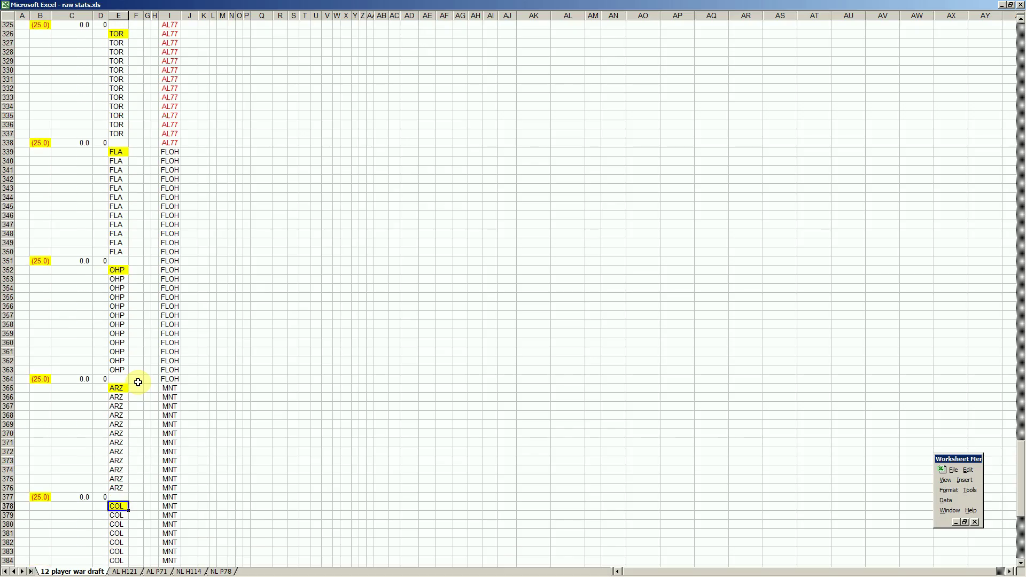
Examine the COL team block labelled MNT, continuing to the first LVR rows in column E
{"action": "key", "text": "Down"}
{"action": "key", "text": "Down"}
{"action": "key", "text": "Down"}
{"action": "key", "text": "Down"}
{"action": "key", "text": "Down"}
{"action": "key", "text": "Down"}
{"action": "key", "text": "Down"}
{"action": "key", "text": "Down"}
{"action": "key", "text": "Down"}
{"action": "key", "text": "Down"}
{"action": "key", "text": "Down"}
{"action": "key", "text": "Down"}
{"action": "key", "text": "Down"}
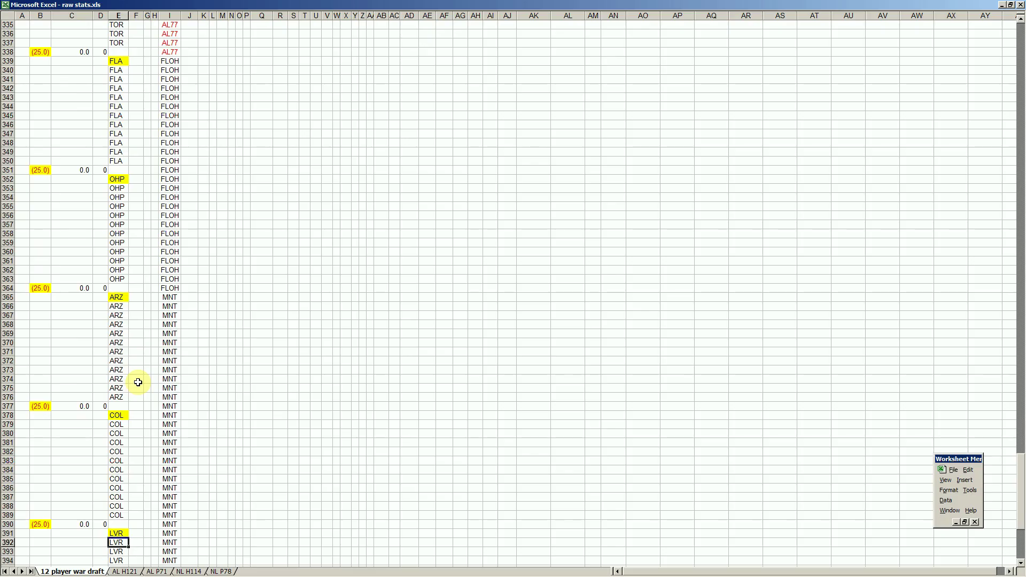
Look through the LVR team block labelled MNT and on into the POR block in column E
{"action": "key", "text": "Down"}
{"action": "key", "text": "Down"}
{"action": "key", "text": "Down"}
{"action": "key", "text": "Down"}
{"action": "key", "text": "Down"}
{"action": "key", "text": "Down"}
{"action": "key", "text": "Down"}
{"action": "key", "text": "Down"}
{"action": "key", "text": "Down"}
{"action": "key", "text": "Down"}
{"action": "key", "text": "Down"}
{"action": "key", "text": "Down"}
{"action": "key", "text": "Down"}
{"action": "key", "text": "Down"}
{"action": "key", "text": "Down"}
{"action": "key", "text": "Down"}
{"action": "key", "text": "Down"}
{"action": "key", "text": "Down"}
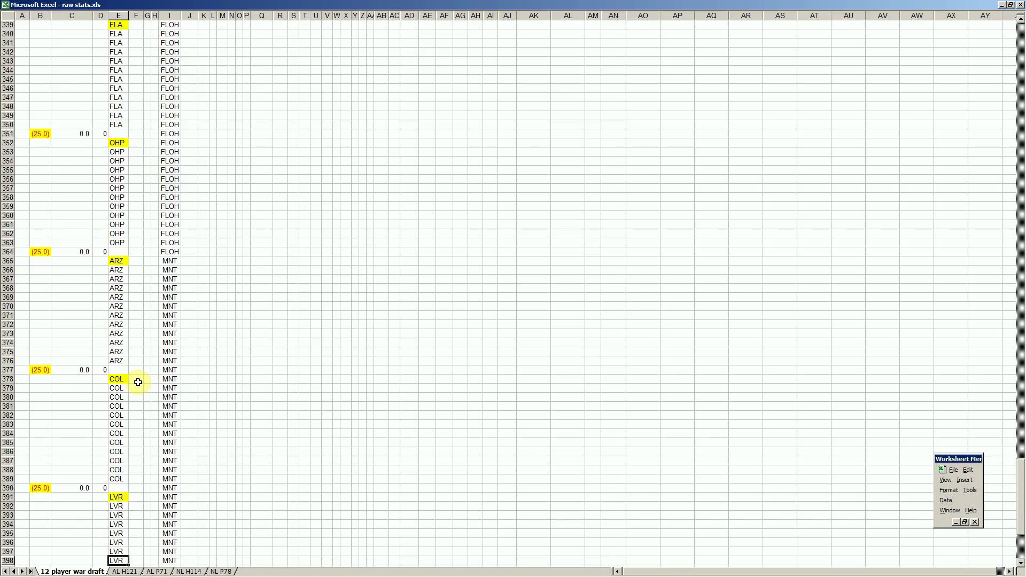
{"action": "key", "text": "Down"}
{"action": "key", "text": "Down"}
{"action": "key", "text": "Down"}
{"action": "key", "text": "Down"}
{"action": "key", "text": "Down"}
{"action": "key", "text": "Down"}
{"action": "key", "text": "Down"}
{"action": "key", "text": "Down"}
{"action": "key", "text": "Down"}
{"action": "key", "text": "Down"}
{"action": "key", "text": "Down"}
{"action": "key", "text": "Down"}
{"action": "key", "text": "Down"}
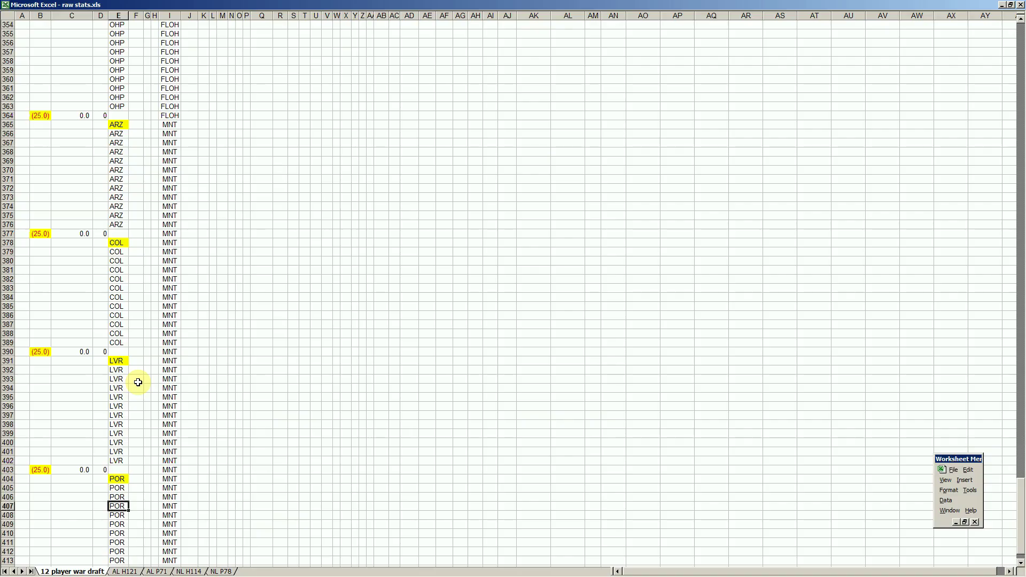
Review the MNT team blocks in column E again, from POR back through LVR and COL to the first ARZ row
{"action": "key", "text": "Down"}
{"action": "key", "text": "Down"}
{"action": "key", "text": "Down"}
{"action": "key", "text": "Up"}
{"action": "key", "text": "Up"}
{"action": "key", "text": "Up"}
{"action": "key", "text": "Up"}
{"action": "key", "text": "Up"}
{"action": "key", "text": "Up"}
{"action": "key", "text": "Up"}
{"action": "key", "text": "Up"}
{"action": "key", "text": "Up"}
{"action": "key", "text": "Up"}
{"action": "key", "text": "Up"}
{"action": "key", "text": "Up"}
{"action": "key", "text": "Up"}
{"action": "key", "text": "Up"}
{"action": "key", "text": "Up"}
{"action": "key", "text": "Up"}
{"action": "key", "text": "Up"}
{"action": "key", "text": "Up"}
{"action": "key", "text": "Up"}
{"action": "key", "text": "Up"}
{"action": "key", "text": "Up"}
{"action": "key", "text": "Up"}
{"action": "key", "text": "Up"}
{"action": "key", "text": "Up"}
{"action": "key", "text": "Up"}
{"action": "key", "text": "Up"}
{"action": "key", "text": "Up"}
{"action": "key", "text": "Up"}
{"action": "key", "text": "Up"}
{"action": "key", "text": "Up"}
{"action": "key", "text": "Up"}
{"action": "key", "text": "Up"}
{"action": "key", "text": "Up"}
{"action": "key", "text": "Up"}
{"action": "key", "text": "Up"}
{"action": "key", "text": "Up"}
{"action": "key", "text": "Up"}
{"action": "key", "text": "Up"}
{"action": "key", "text": "Up"}
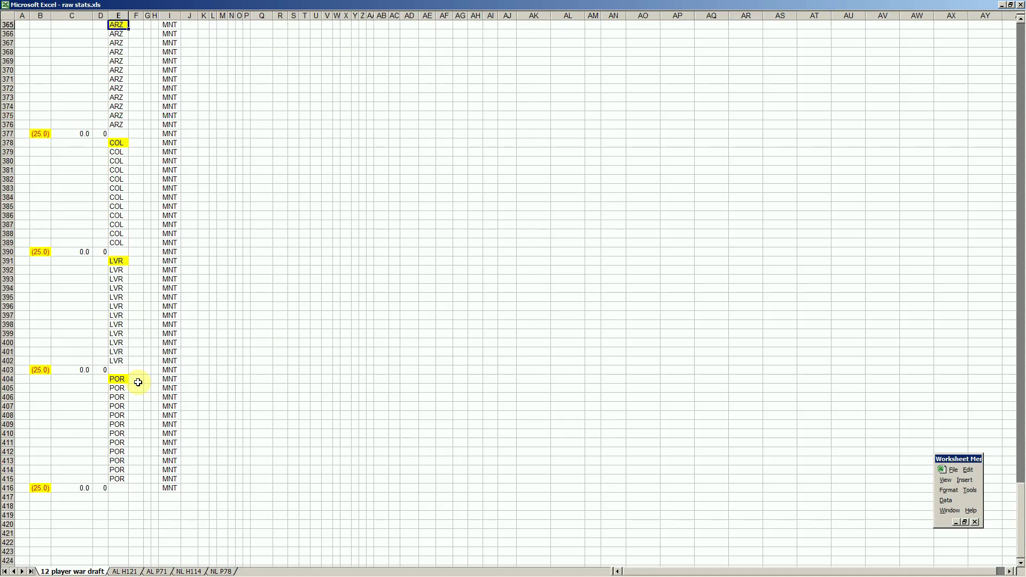
Look back through the FLOH blocks OHP and FLA and the AL77 block TOR, ending within the SEA rows in column E
{"action": "key", "text": "Up"}
{"action": "key", "text": "Up"}
{"action": "key", "text": "Up"}
{"action": "key", "text": "Up"}
{"action": "key", "text": "Up"}
{"action": "key", "text": "Up"}
{"action": "key", "text": "Up"}
{"action": "key", "text": "Up"}
{"action": "key", "text": "Up"}
{"action": "key", "text": "Up"}
{"action": "key", "text": "Up"}
{"action": "key", "text": "Up"}
{"action": "key", "text": "Up"}
{"action": "key", "text": "Up"}
{"action": "key", "text": "Up"}
{"action": "key", "text": "Up"}
{"action": "key", "text": "Up"}
{"action": "key", "text": "Up"}
{"action": "key", "text": "Up"}
{"action": "key", "text": "Up"}
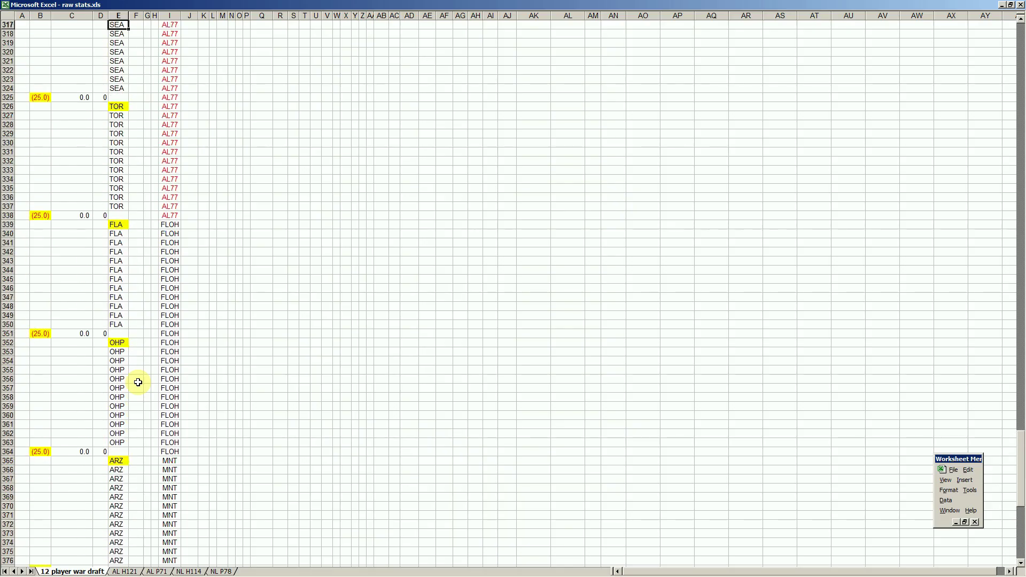
Check the boundary between the MLB69 block SDP and the AL77 block SEA, ending on the second SEA row in column E
{"action": "key", "text": "Up"}
{"action": "key", "text": "Up"}
{"action": "key", "text": "Up"}
{"action": "key", "text": "Up"}
{"action": "key", "text": "Up"}
{"action": "key", "text": "Up"}
{"action": "key", "text": "Up"}
{"action": "key", "text": "Up"}
{"action": "key", "text": "Up"}
{"action": "key", "text": "Up"}
{"action": "key", "text": "Up"}
{"action": "key", "text": "Down"}
{"action": "key", "text": "Down"}
{"action": "key", "text": "Down"}
{"action": "key", "text": "Down"}
{"action": "key", "text": "Down"}
{"action": "key", "text": "Down"}
{"action": "key", "text": "Down"}
{"action": "key", "text": "Down"}
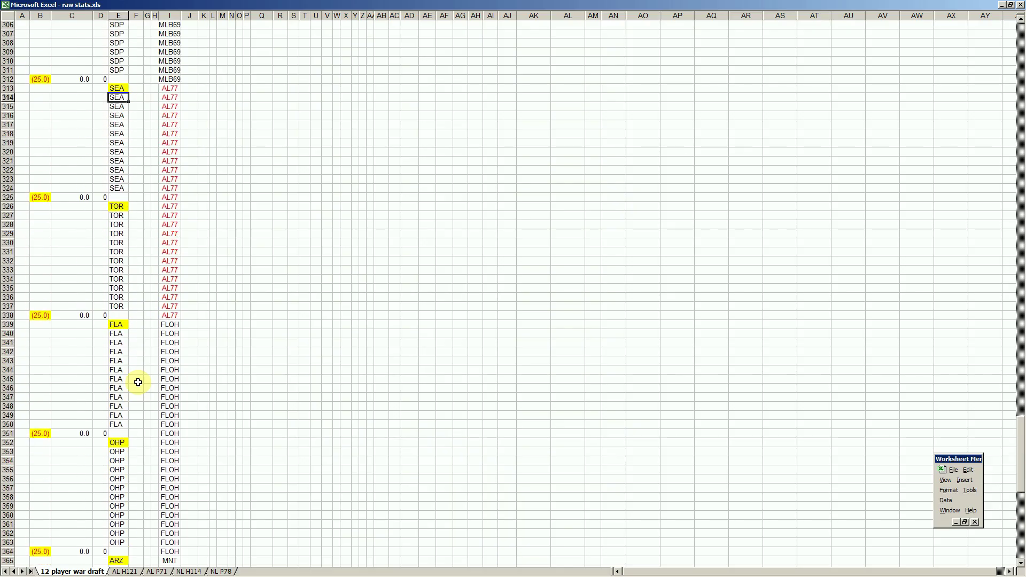
Look down through the AL77 block SEA and into the start of the TOR block in column E
{"action": "key", "text": "Down"}
{"action": "key", "text": "Down"}
{"action": "key", "text": "Down"}
{"action": "key", "text": "Down"}
{"action": "key", "text": "Down"}
{"action": "key", "text": "Down"}
{"action": "key", "text": "Down"}
{"action": "key", "text": "Down"}
{"action": "key", "text": "Down"}
{"action": "key", "text": "Down"}
{"action": "key", "text": "Down"}
{"action": "key", "text": "Down"}
{"action": "key", "text": "Down"}
Look back from TOR through the SEA and SDP blocks into the BUR rows, returning to the SDP rows in column E
{"action": "key", "text": "Up"}
{"action": "key", "text": "Up"}
{"action": "key", "text": "Up"}
{"action": "key", "text": "Up"}
{"action": "key", "text": "Up"}
{"action": "key", "text": "Up"}
{"action": "key", "text": "Up"}
{"action": "key", "text": "Up"}
{"action": "key", "text": "Up"}
{"action": "key", "text": "Up"}
{"action": "key", "text": "Up"}
{"action": "key", "text": "Up"}
{"action": "key", "text": "Up"}
{"action": "key", "text": "Up"}
{"action": "key", "text": "Up"}
{"action": "key", "text": "Up"}
{"action": "key", "text": "Up"}
{"action": "key", "text": "Up"}
{"action": "key", "text": "Up"}
{"action": "key", "text": "Up"}
{"action": "key", "text": "Up"}
{"action": "key", "text": "Up"}
{"action": "key", "text": "Up"}
{"action": "key", "text": "Up"}
{"action": "key", "text": "Up"}
{"action": "key", "text": "Up"}
{"action": "key", "text": "Up"}
{"action": "key", "text": "Up"}
{"action": "key", "text": "Up"}
{"action": "key", "text": "Up"}
{"action": "key", "text": "Up"}
{"action": "key", "text": "Up"}
{"action": "key", "text": "Up"}
{"action": "key", "text": "Up"}
{"action": "key", "text": "Up"}
{"action": "key", "text": "Down"}
{"action": "key", "text": "Down"}
{"action": "key", "text": "Down"}
{"action": "key", "text": "Down"}
{"action": "key", "text": "Down"}
{"action": "key", "text": "Down"}
{"action": "key", "text": "Down"}
{"action": "key", "text": "Down"}
{"action": "key", "text": "Down"}
{"action": "key", "text": "Down"}
{"action": "key", "text": "Down"}
{"action": "key", "text": "Down"}
{"action": "key", "text": "Down"}
{"action": "key", "text": "Down"}
Review the MLB69, NL62 and AL61 team blocks back up column E, ending on the last CAL row
{"action": "key", "text": "Up"}
{"action": "key", "text": "Up"}
{"action": "key", "text": "Up"}
{"action": "key", "text": "Up"}
{"action": "key", "text": "Up"}
{"action": "key", "text": "Up"}
{"action": "key", "text": "Up"}
{"action": "key", "text": "Up"}
{"action": "key", "text": "Up"}
{"action": "key", "text": "Up"}
{"action": "key", "text": "Up"}
{"action": "key", "text": "Up"}
{"action": "key", "text": "Up"}
{"action": "key", "text": "Up"}
{"action": "key", "text": "Up"}
{"action": "key", "text": "Up"}
{"action": "key", "text": "Up"}
{"action": "key", "text": "Up"}
{"action": "key", "text": "Up"}
{"action": "key", "text": "Up"}
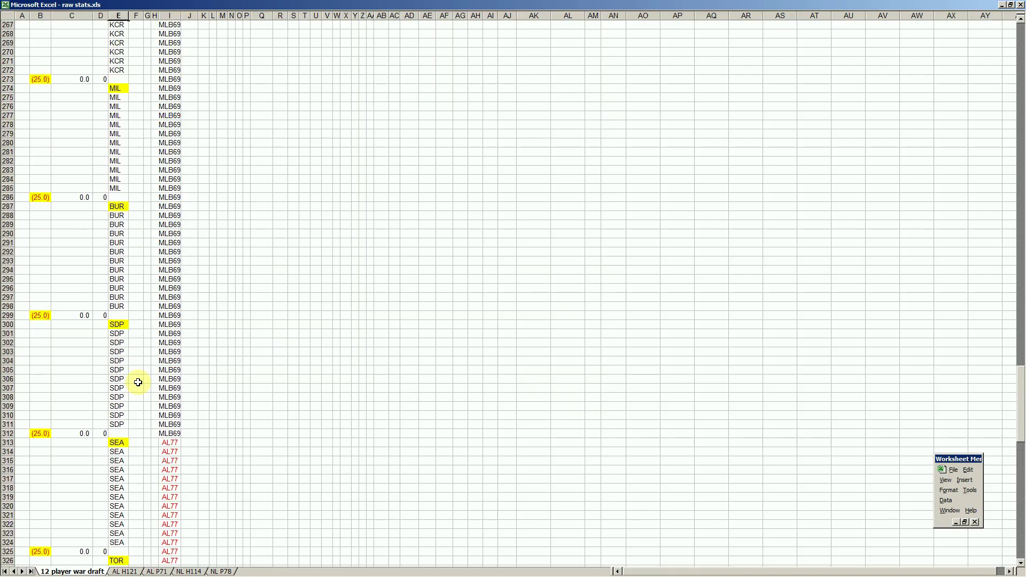
{"action": "key", "text": "Up"}
{"action": "key", "text": "Up"}
{"action": "key", "text": "Up"}
{"action": "key", "text": "Up"}
{"action": "key", "text": "Up"}
{"action": "key", "text": "Up"}
{"action": "key", "text": "Up"}
{"action": "key", "text": "Up"}
{"action": "key", "text": "Up"}
{"action": "key", "text": "Up"}
{"action": "key", "text": "Up"}
{"action": "key", "text": "Up"}
{"action": "key", "text": "Up"}
{"action": "key", "text": "Up"}
{"action": "key", "text": "Up"}
{"action": "key", "text": "Up"}
{"action": "key", "text": "Up"}
{"action": "key", "text": "Up"}
{"action": "key", "text": "Up"}
{"action": "key", "text": "Up"}
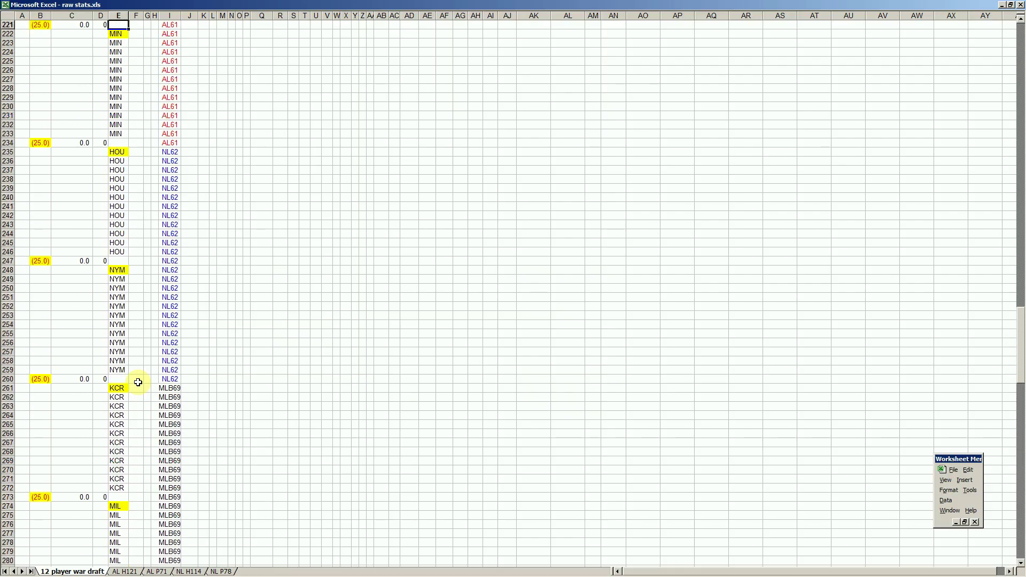
{"action": "key", "text": "Up"}
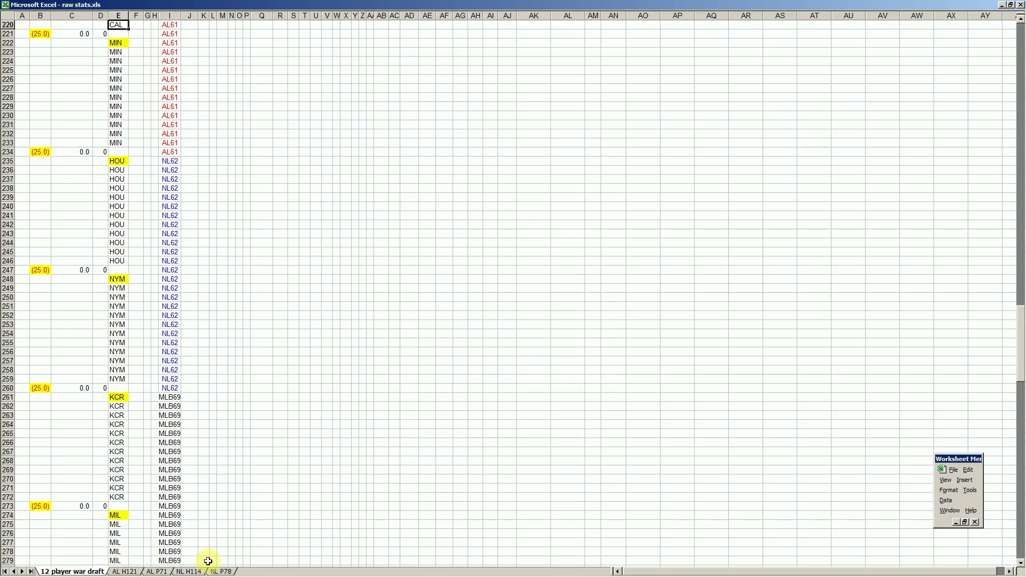
On the NL P78 sheet, examine the 8a tier label, the DIV32 average in E108 and the tier 16 row A110:I110
{"action": "left_click", "coordinate": [220, 572]}
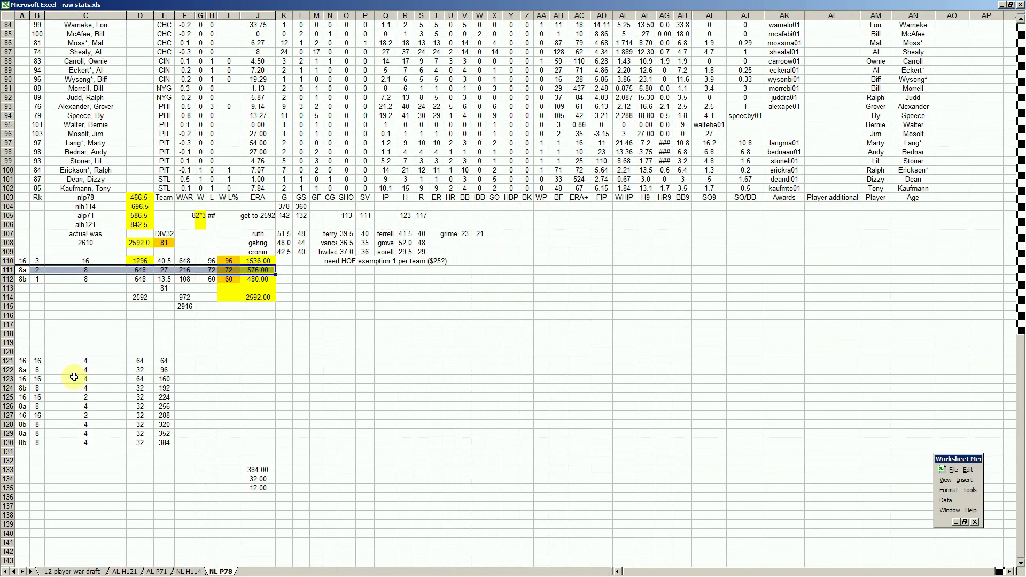
{"action": "left_click", "coordinate": [91, 307]}
{"action": "left_click", "coordinate": [23, 271]}
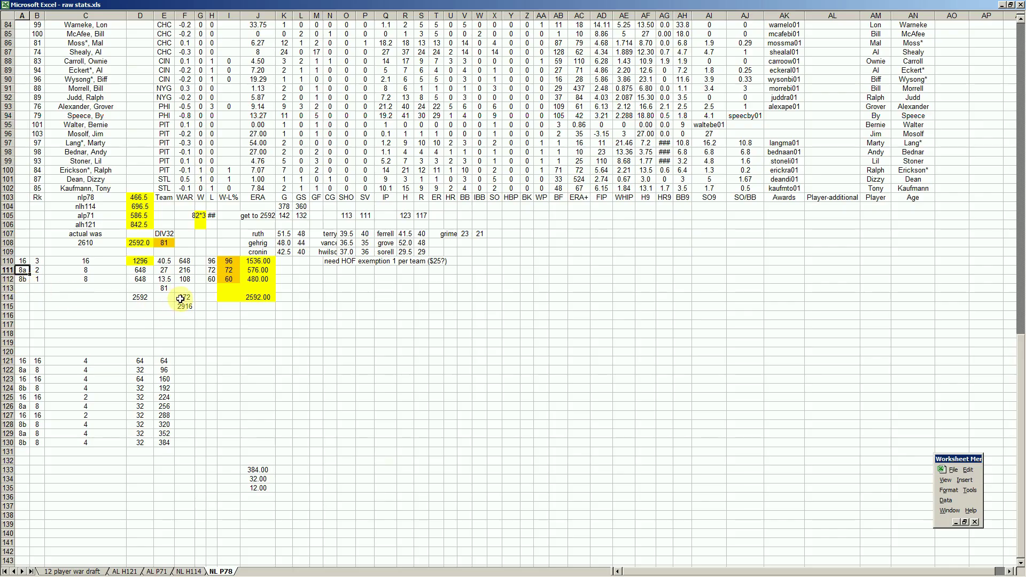
{"action": "left_click", "coordinate": [163, 242]}
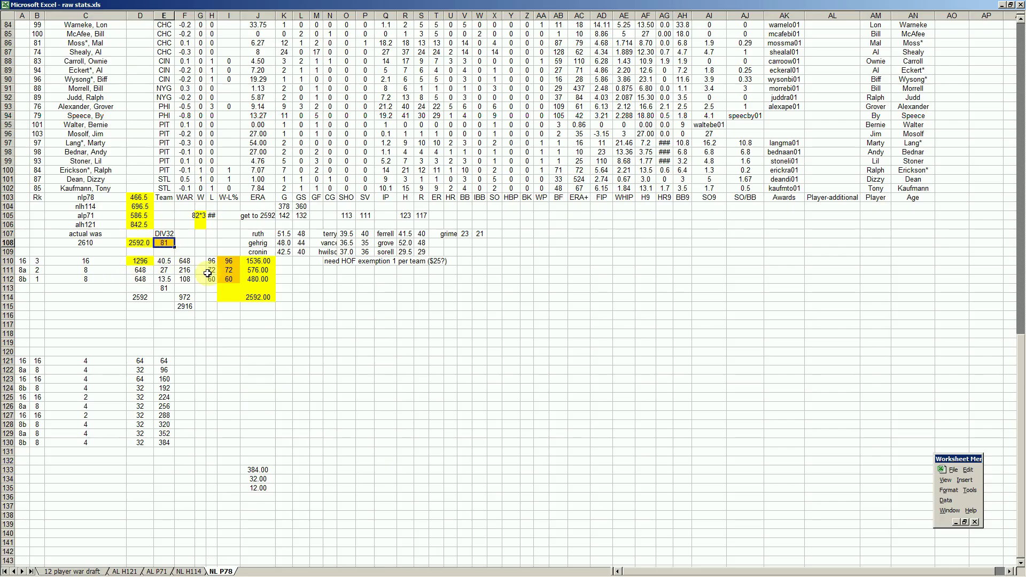
{"action": "left_click", "coordinate": [230, 262]}
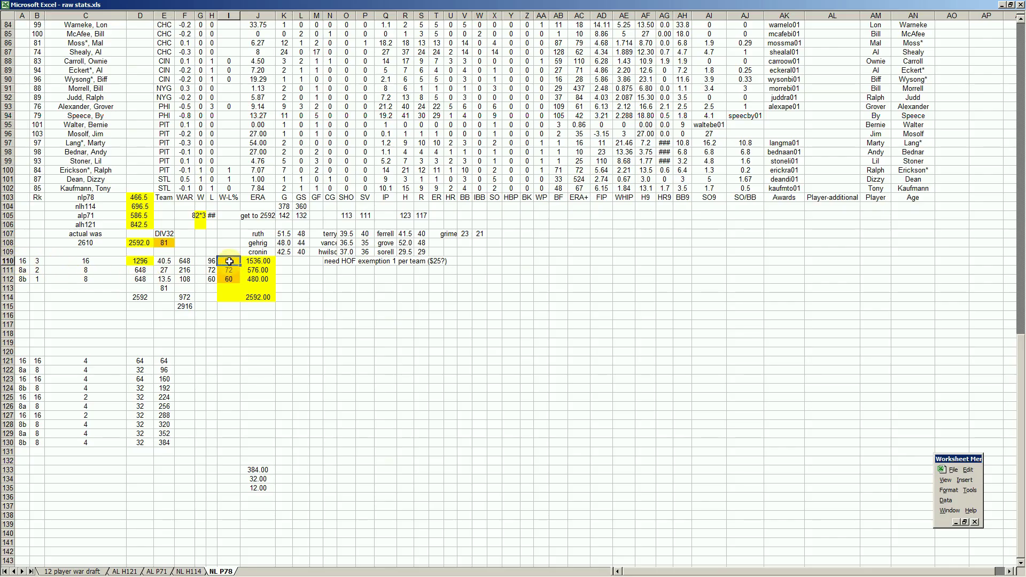
{"action": "left_click_drag", "start_coordinate": [23, 264], "coordinate": [229, 262]}
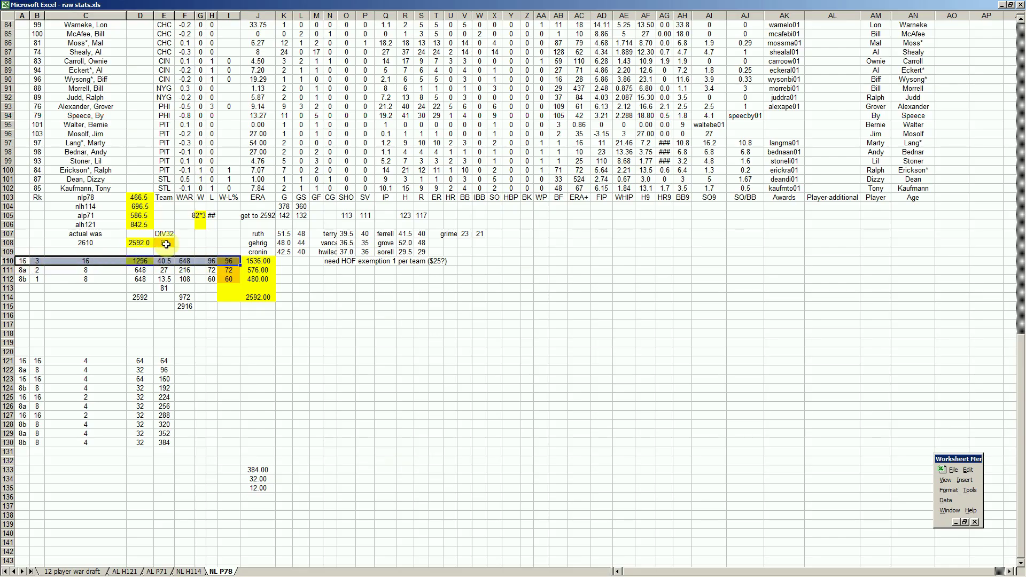
Compare the DIV32 average in E108 with the tier budgets in I110:I112 and the tier totals in J110 and J111
{"action": "left_click", "coordinate": [164, 243]}
{"action": "left_click", "coordinate": [229, 261]}
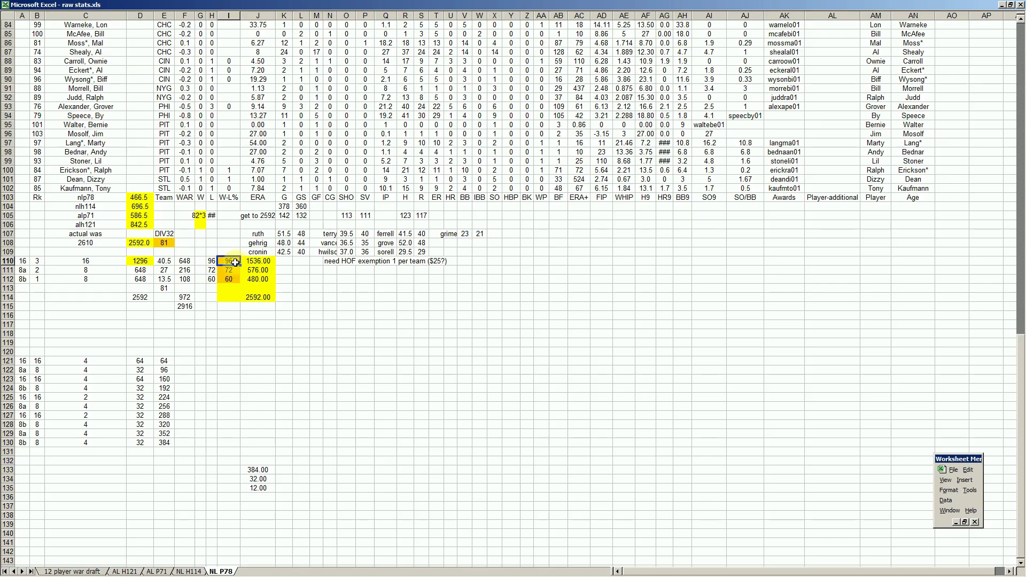
{"action": "left_click", "coordinate": [254, 262]}
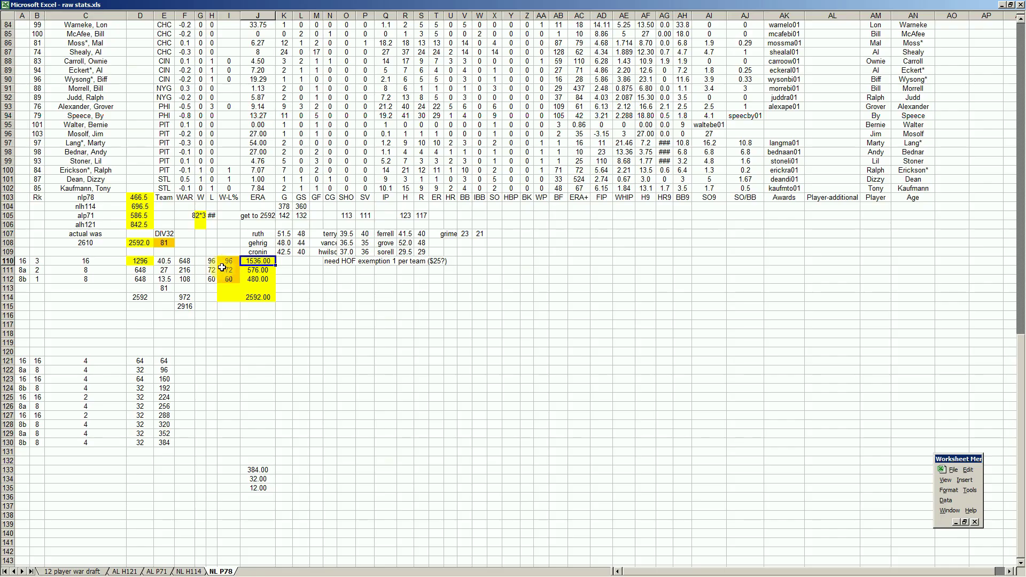
{"action": "left_click", "coordinate": [164, 243]}
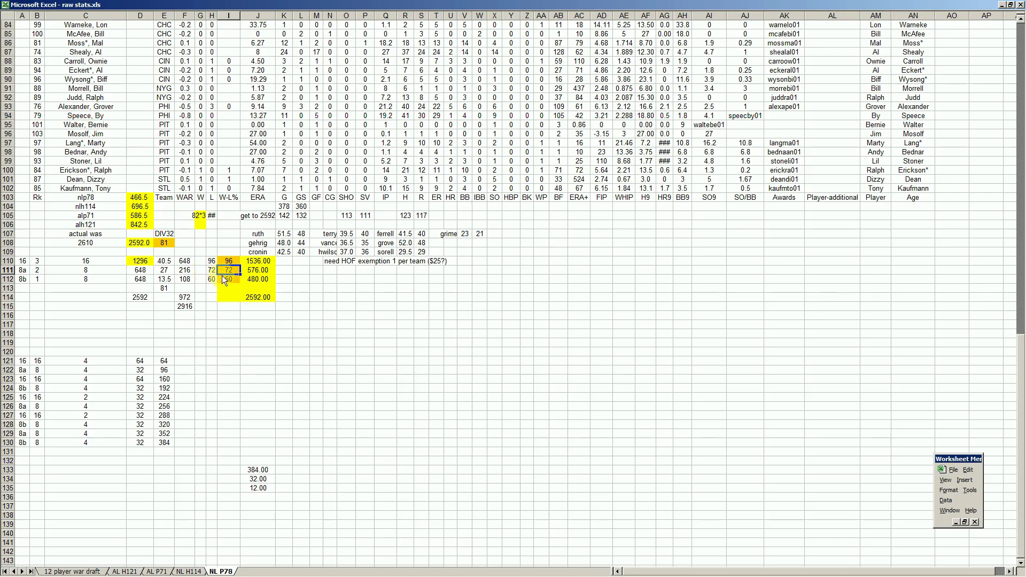
{"action": "left_click", "coordinate": [232, 282]}
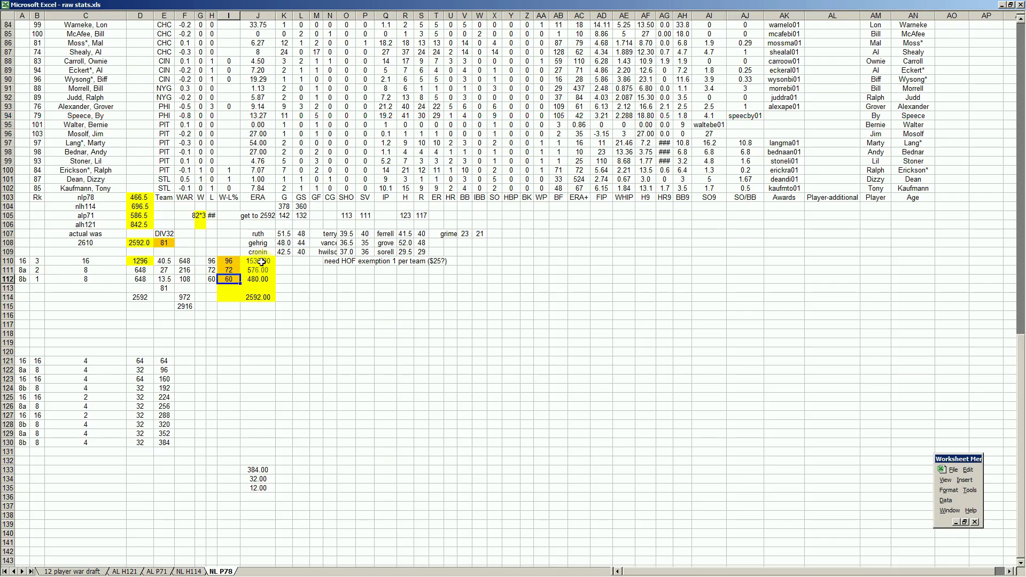
{"action": "left_click", "coordinate": [259, 273]}
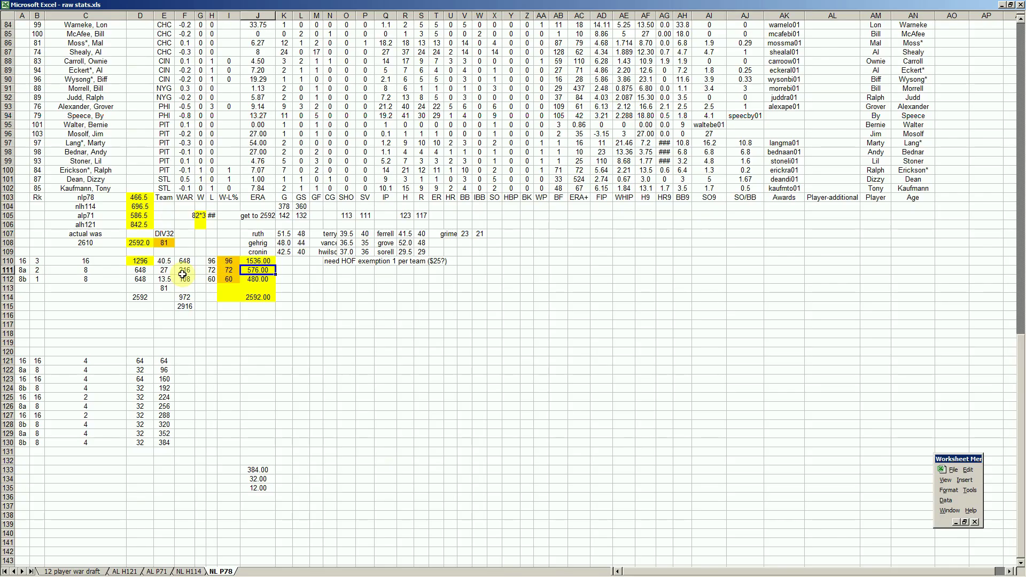
Check the tier 16 team count in C110, the overall total in J114 and the three budgets in I110:I112
{"action": "left_click", "coordinate": [94, 262]}
{"action": "left_click", "coordinate": [262, 297]}
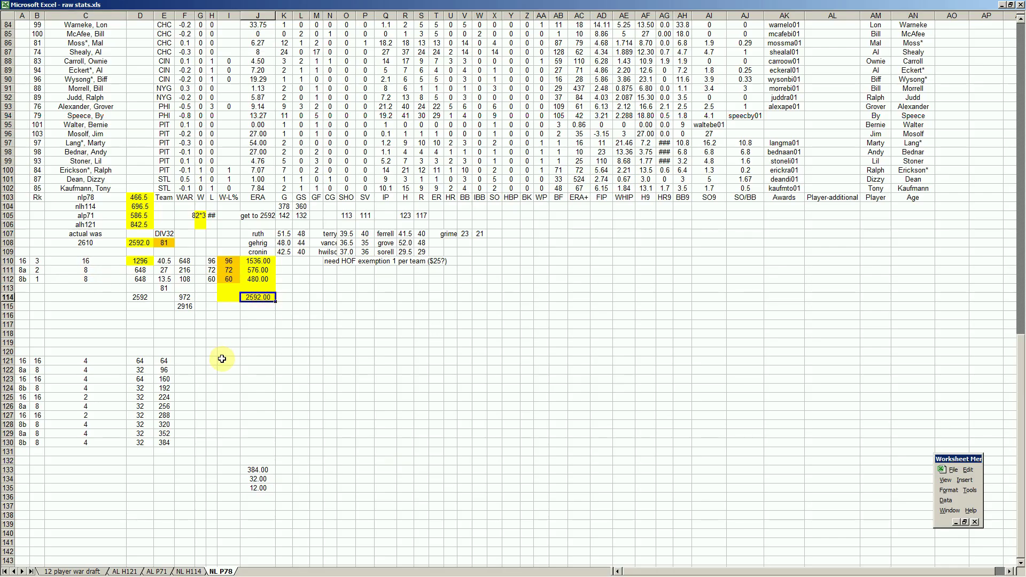
{"action": "left_click", "coordinate": [229, 261]}
{"action": "left_click_drag", "start_coordinate": [229, 261], "coordinate": [229, 279]}
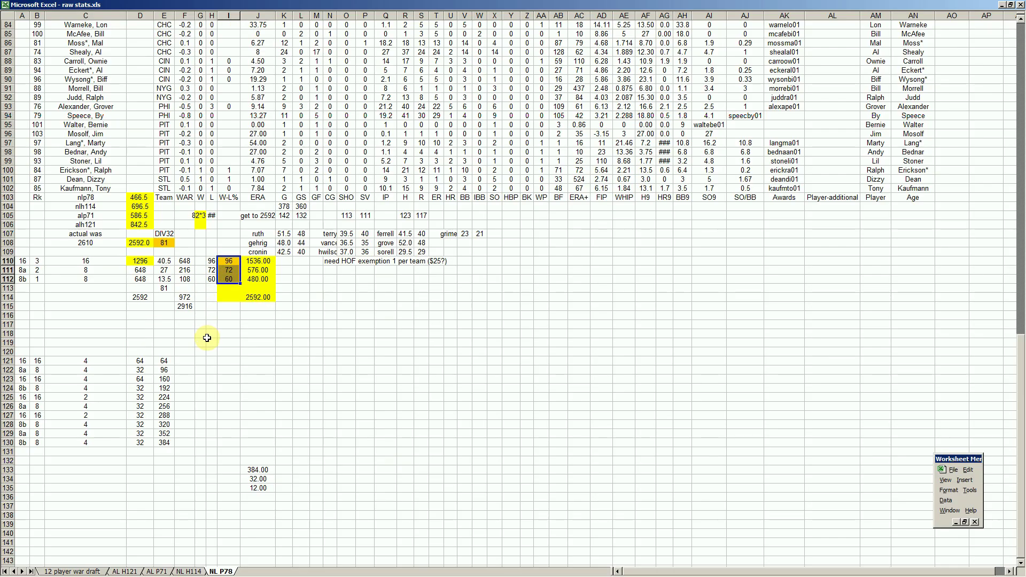
Set the tier 16 budget in I110 to 100 and the tier 8a budget in I111 to 70
{"action": "left_click", "coordinate": [231, 261]}
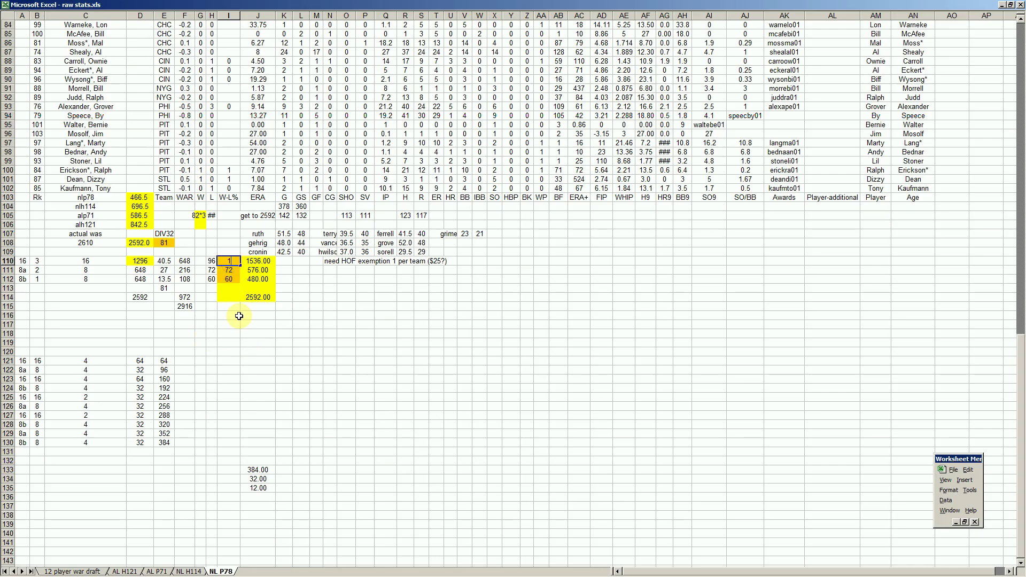
{"action": "key", "text": "Return"}
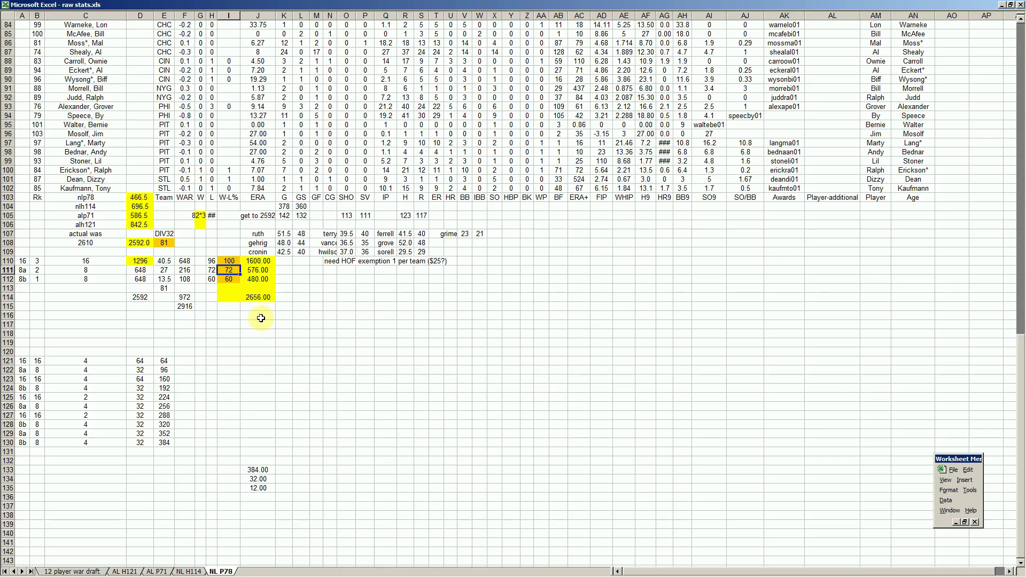
{"action": "key", "text": "Return"}
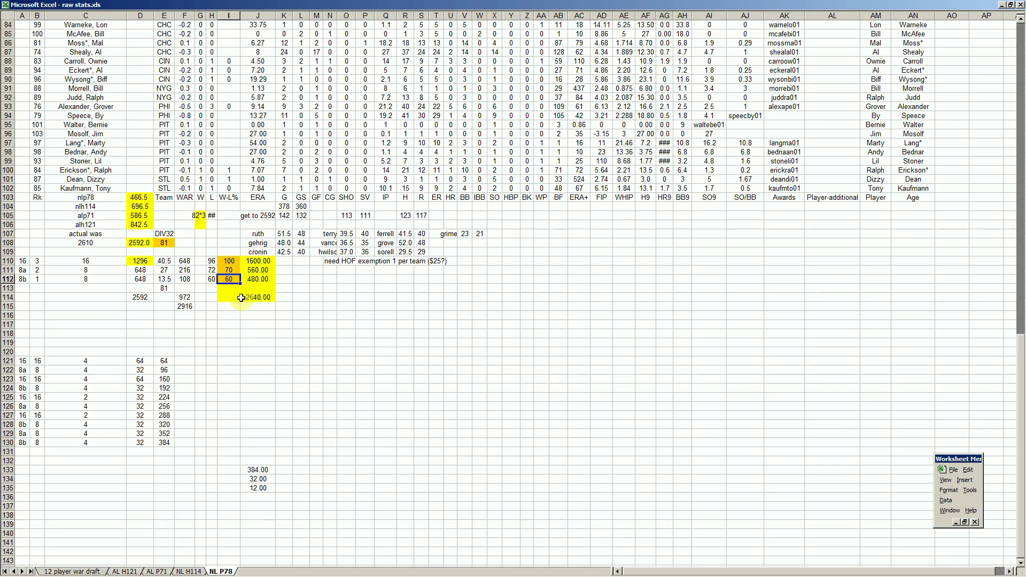
Try 55 as the tier 8b budget in I112, and settle on 54
{"action": "key", "text": "Return"}
{"action": "key", "text": "Up"}
{"action": "type", "text": "55"}
{"action": "key", "text": "Return"}
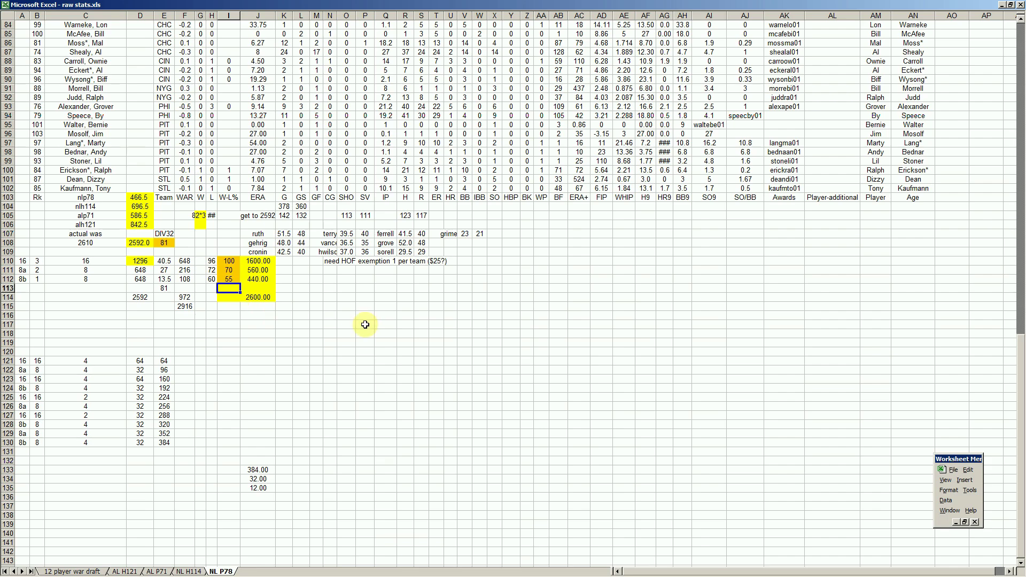
{"action": "key", "text": "Up"}
{"action": "type", "text": "54"}
{"action": "key", "text": "Return"}
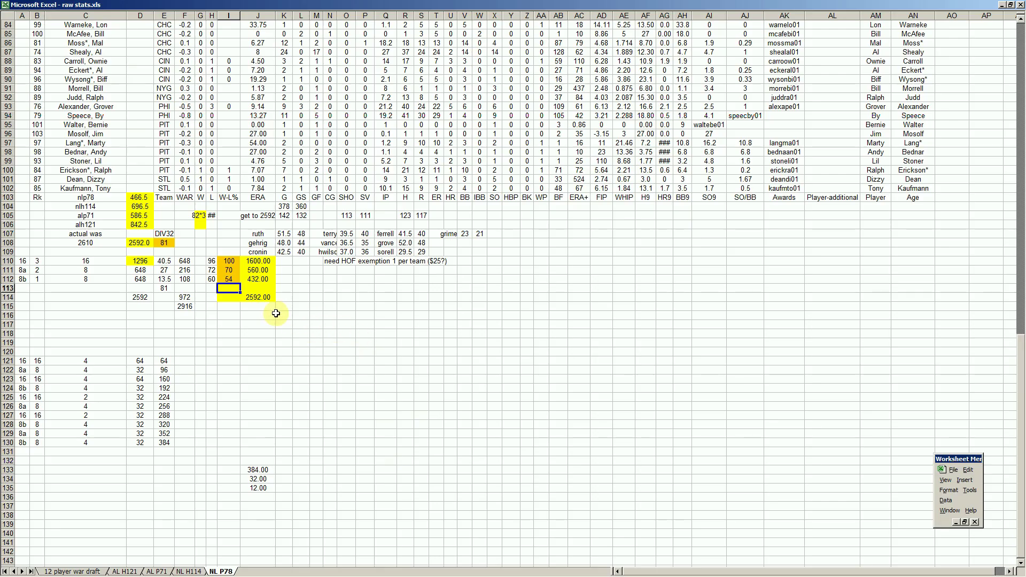
Review the overall total in J114, the revised tier budgets in I110:I112 and the tier 16 label and total
{"action": "left_click", "coordinate": [261, 297]}
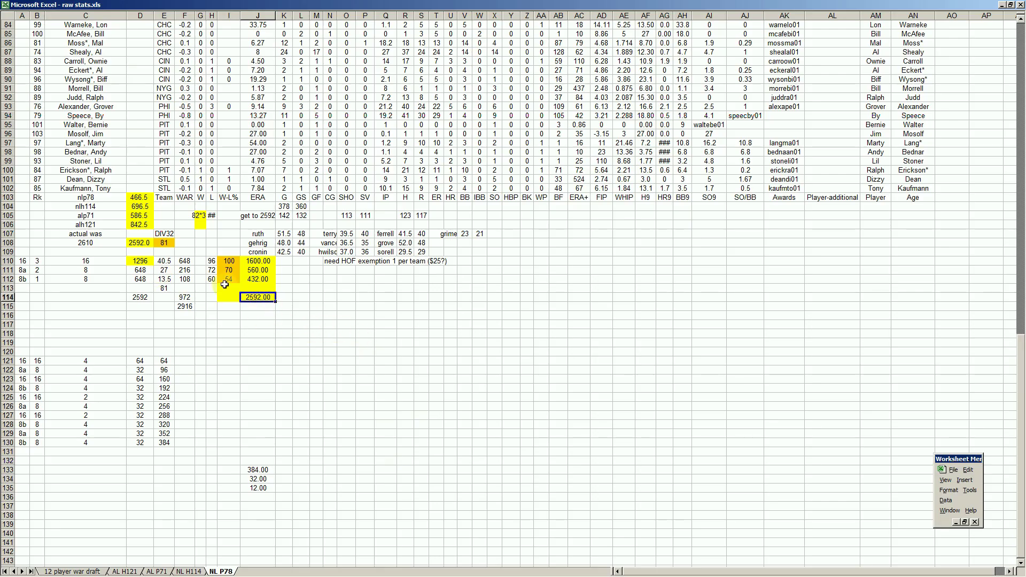
{"action": "left_click", "coordinate": [229, 263]}
{"action": "key", "text": "Down"}
{"action": "key", "text": "Down"}
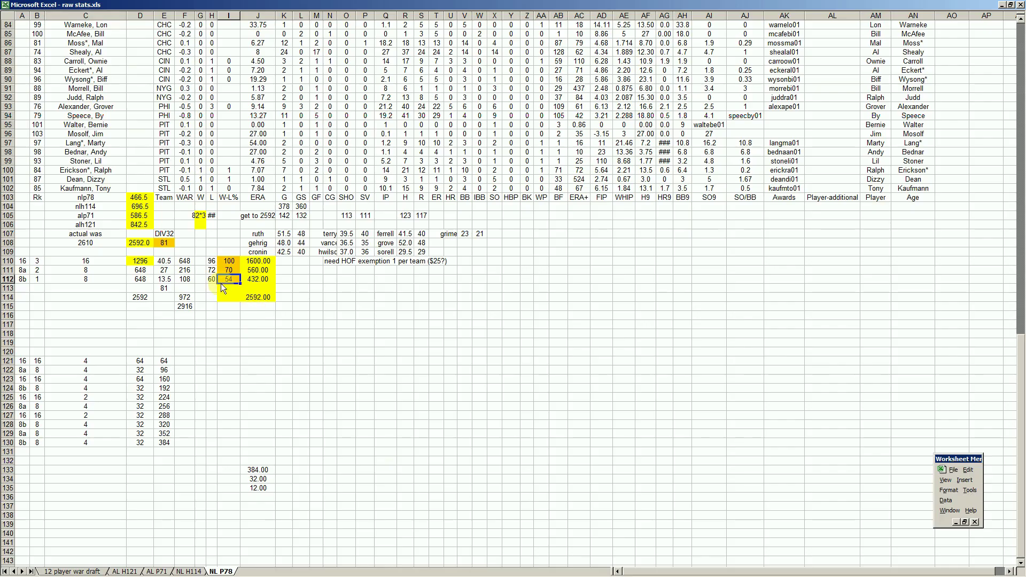
{"action": "left_click", "coordinate": [229, 262]}
{"action": "left_click", "coordinate": [23, 262]}
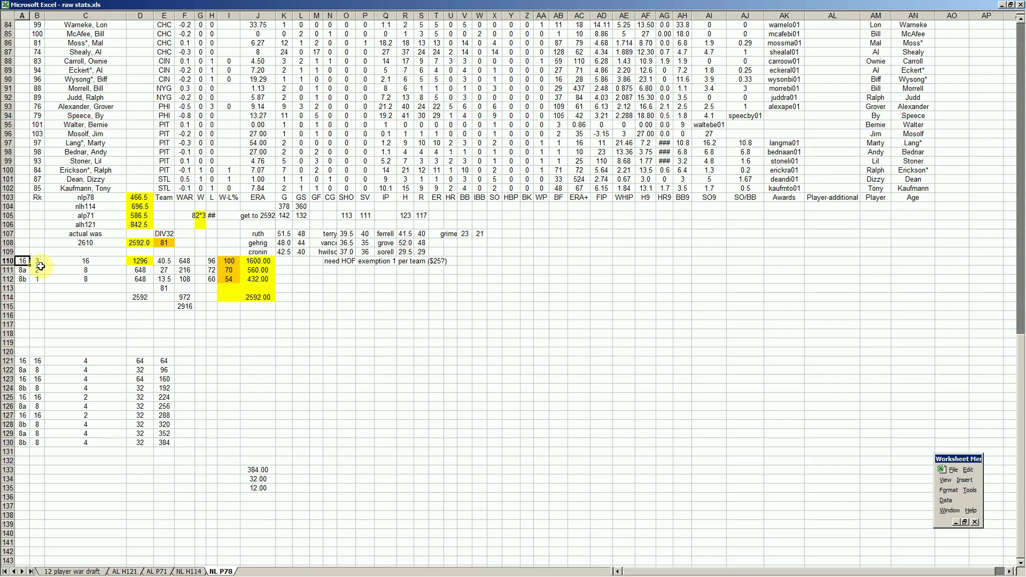
{"action": "left_click", "coordinate": [228, 261]}
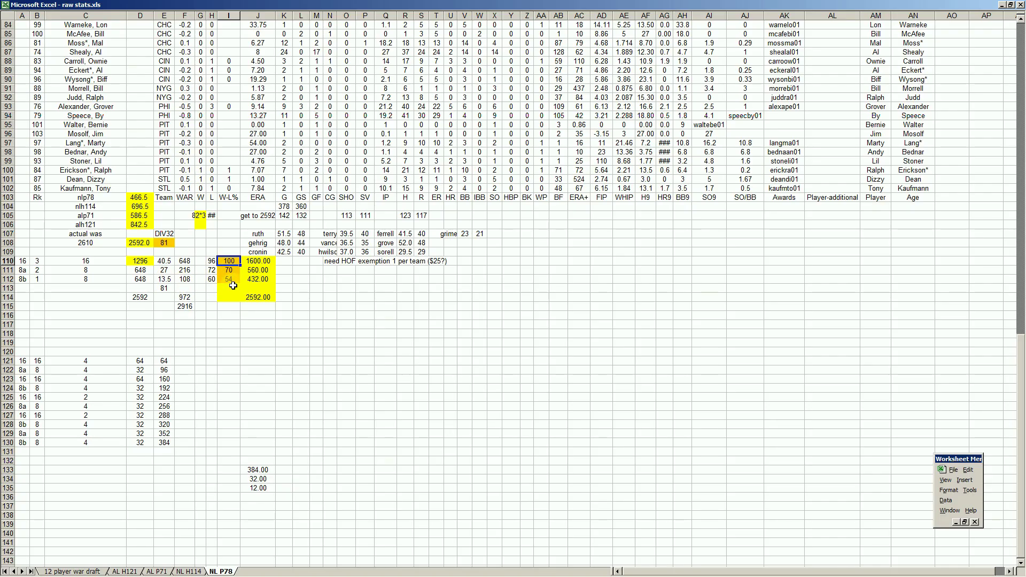
{"action": "left_click", "coordinate": [264, 263]}
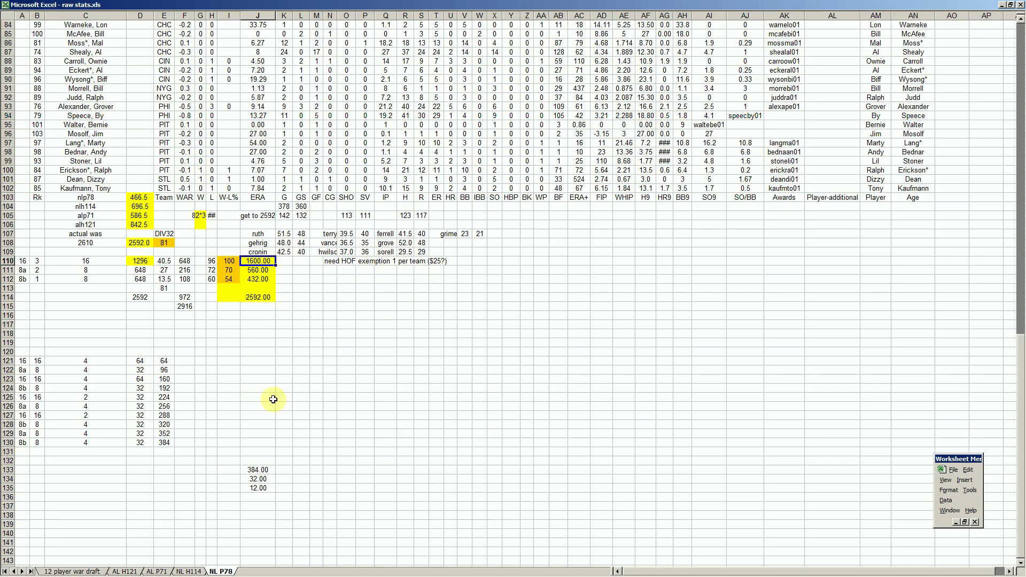
Return to the 12 player war draft sheet and go up to the first BOS rows in column C
{"action": "left_click", "coordinate": [92, 571]}
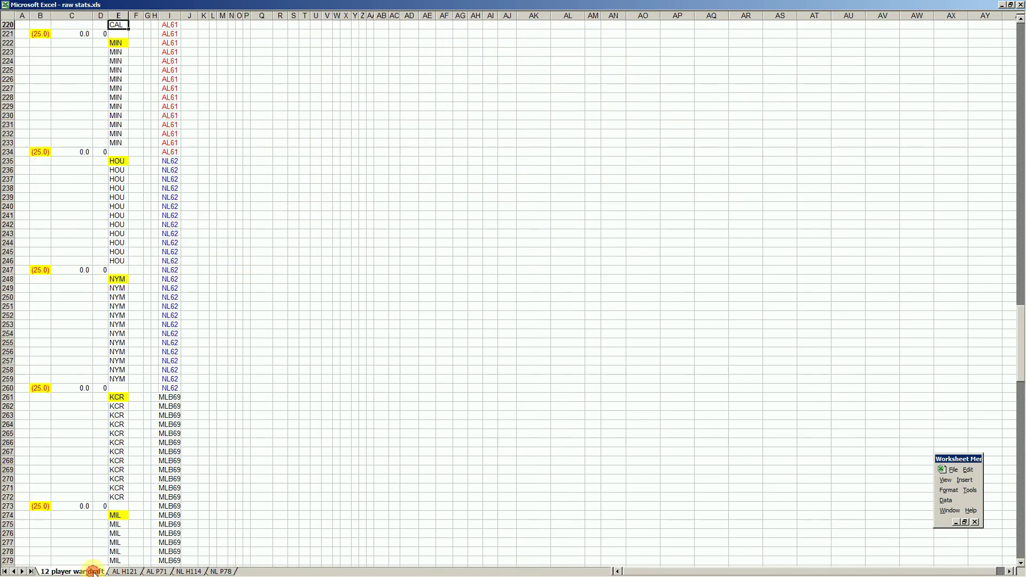
{"action": "left_click", "coordinate": [63, 242]}
{"action": "key", "text": "Page_Up"}
{"action": "key", "text": "Page_Up"}
{"action": "key", "text": "Page_Up"}
{"action": "key", "text": "Page_Up"}
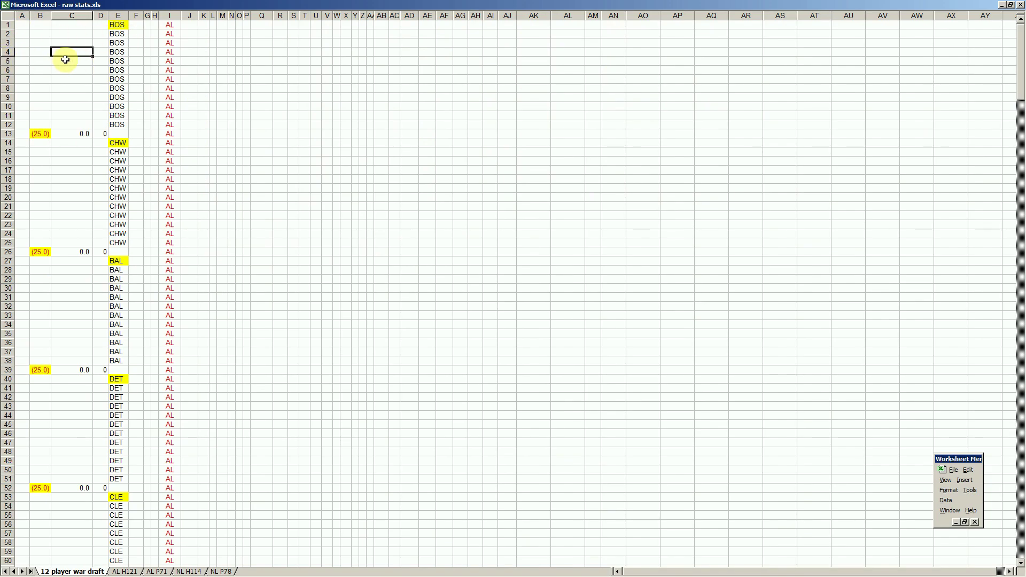
{"action": "left_click", "coordinate": [72, 33]}
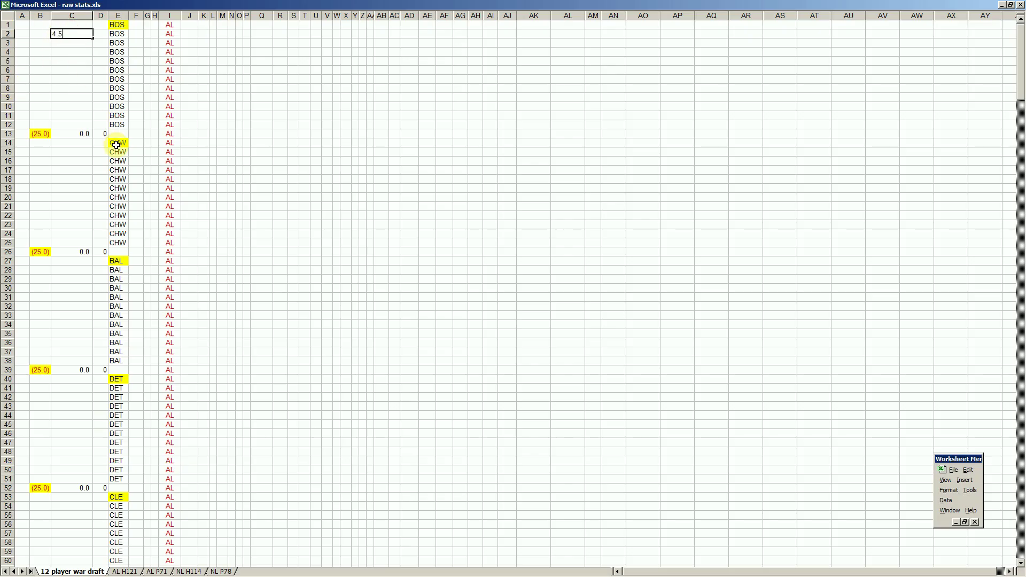
{"action": "key", "text": "Return"}
{"action": "key", "text": "Up"}
{"action": "key", "text": "Delete"}
Enter 4.5 in D2, the value cell of the second BOS row
{"action": "key", "text": "Right"}
{"action": "type", "text": "4.5"}
{"action": "key", "text": "Return"}
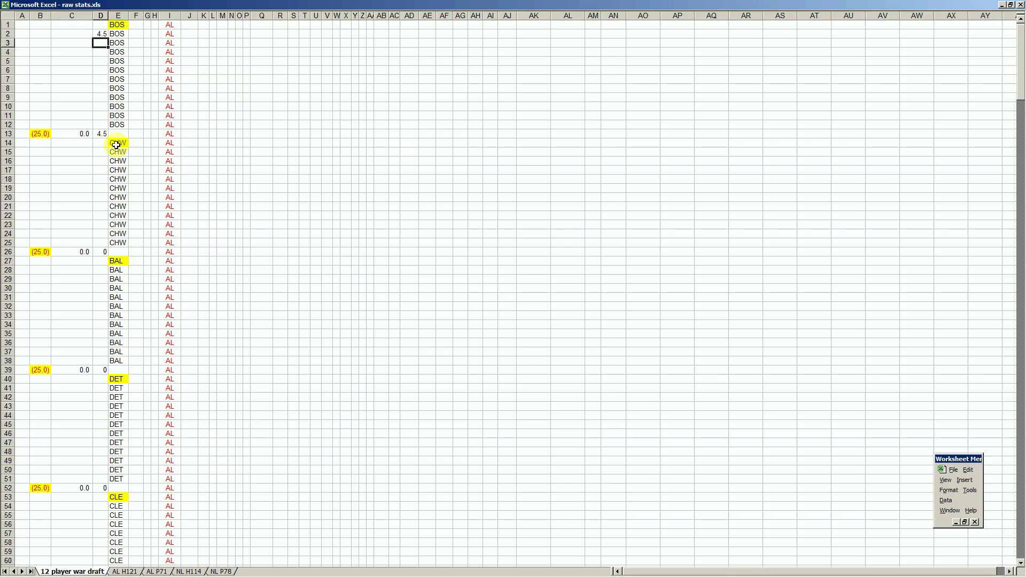
Copy the entire first row, the first BOS hitter's statistics, from the AL H121 sheet
{"action": "left_click", "coordinate": [161, 571]}
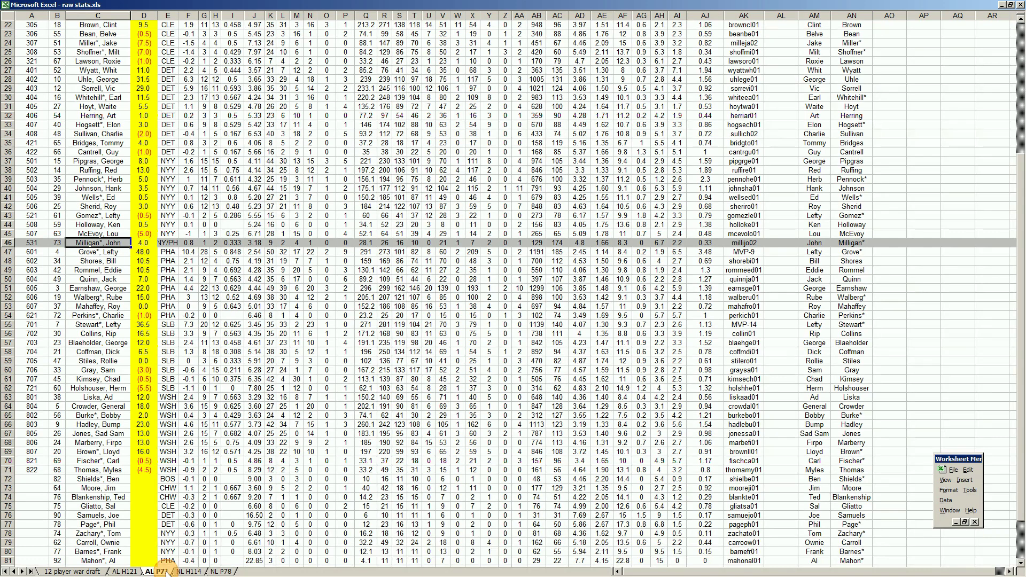
{"action": "left_click", "coordinate": [134, 571]}
{"action": "left_click", "coordinate": [78, 334]}
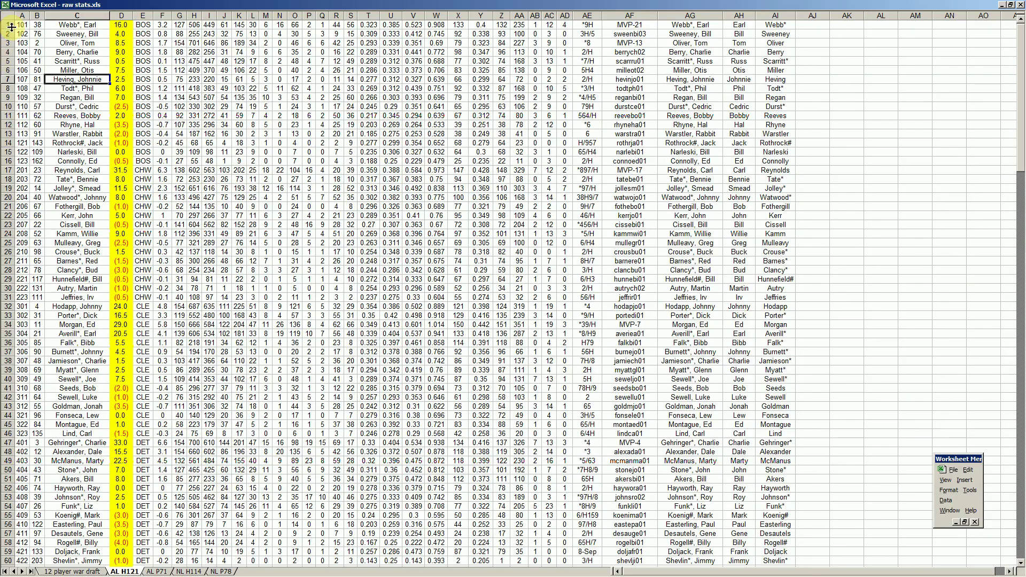
{"action": "right_click", "coordinate": [8, 27]}
{"action": "left_click", "coordinate": [35, 47]}
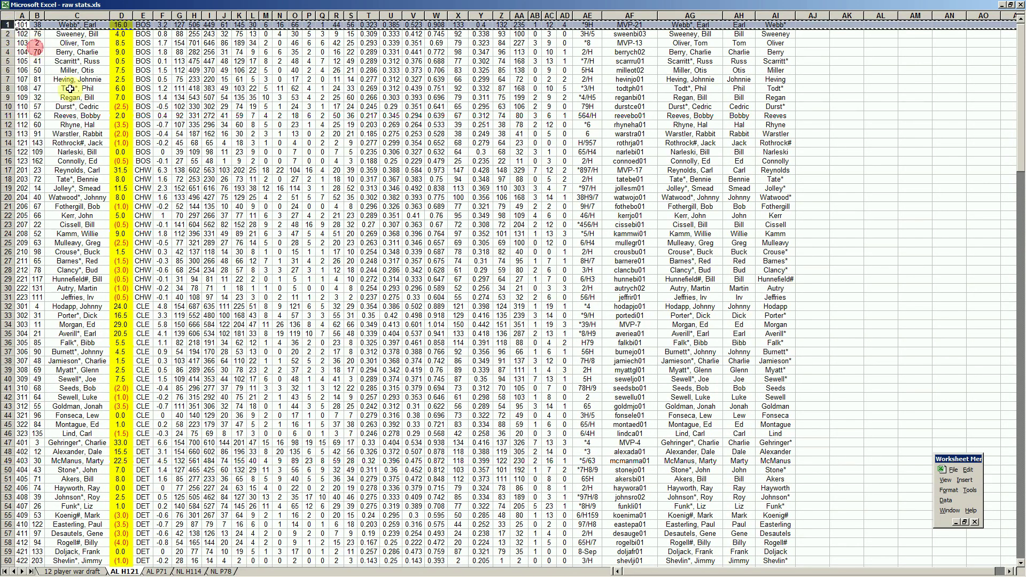
Paste the copied hitter row over row 1 of the 12 player war draft sheet and select D2
{"action": "left_click", "coordinate": [85, 572]}
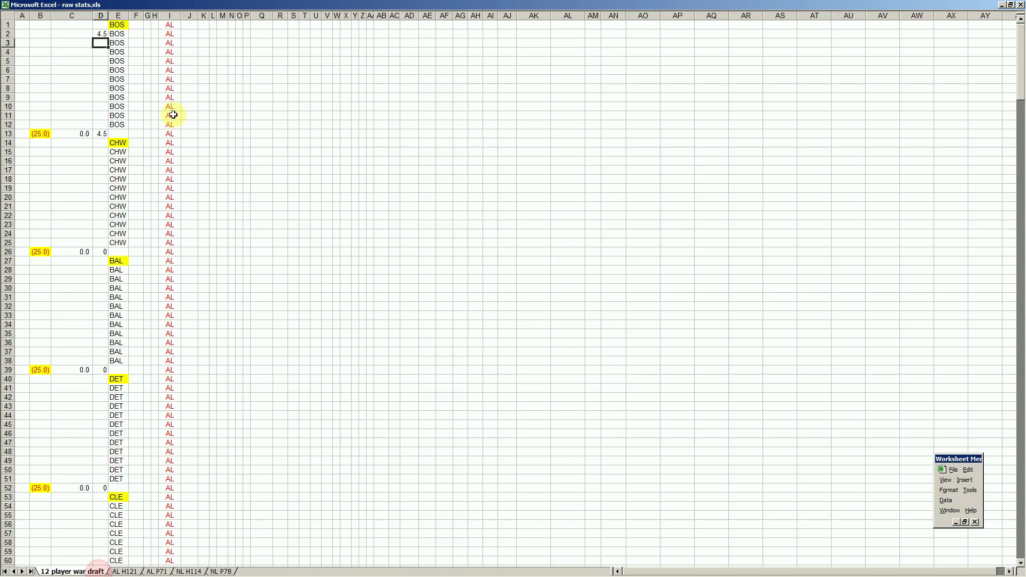
{"action": "right_click", "coordinate": [11, 26]}
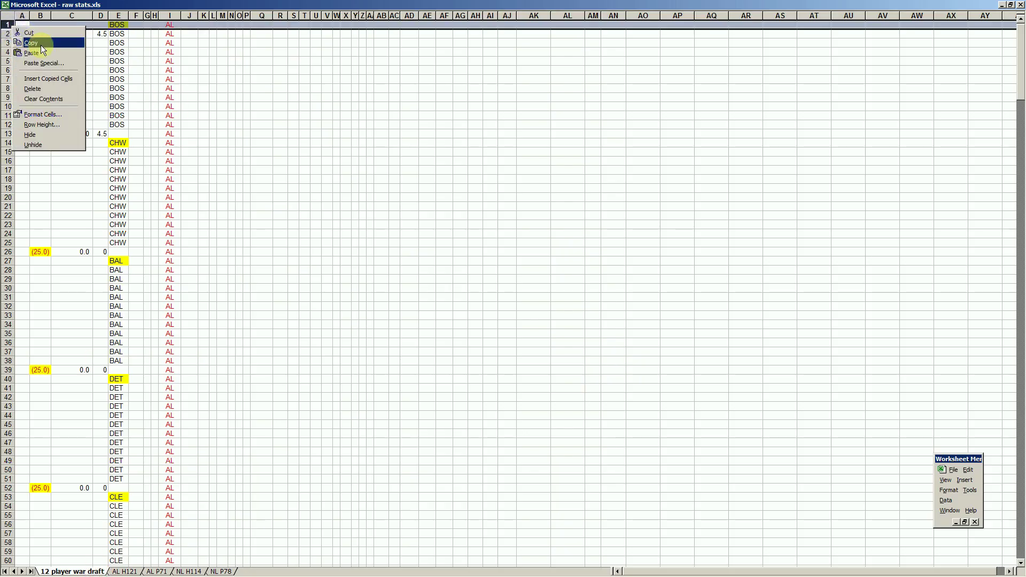
{"action": "left_click", "coordinate": [47, 53]}
{"action": "left_click", "coordinate": [102, 34]}
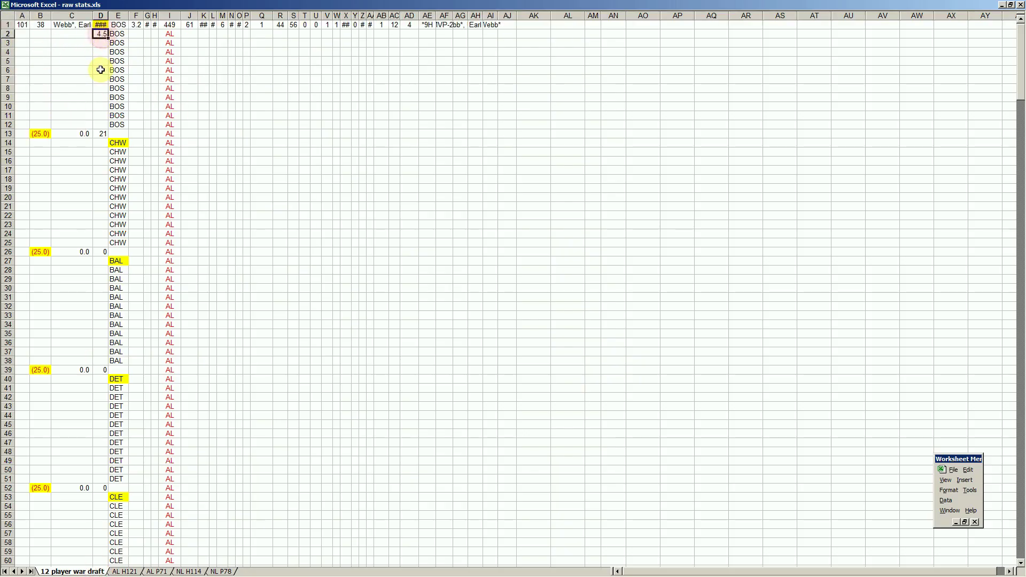
Widen column D to fit the first hitter's value, clear D2 and select the BOS block's total in D13
{"action": "left_click_drag", "start_coordinate": [109, 16], "coordinate": [114, 16]}
{"action": "left_click", "coordinate": [111, 24]}
{"action": "left_click", "coordinate": [110, 136]}
{"action": "key", "text": "Delete"}
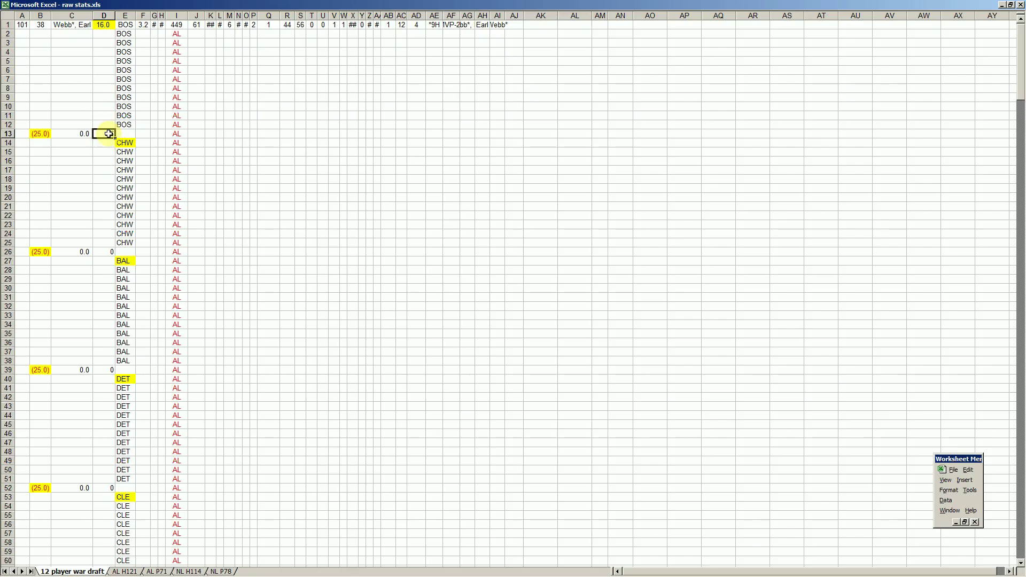
{"action": "key", "text": "ctrl+z"}
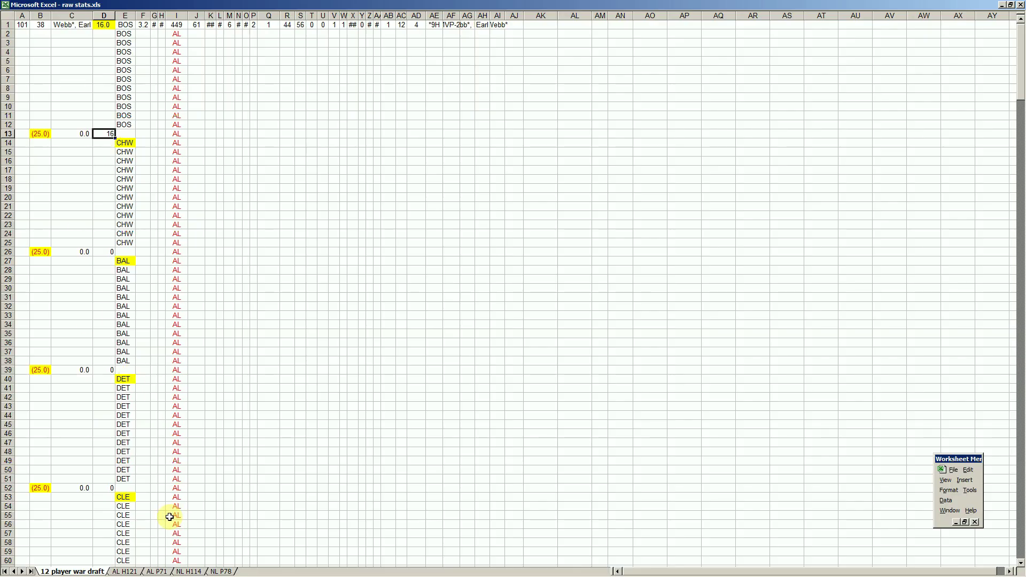
Copy rows 61 and 62, the first two NYY hitters, from the AL H121 sheet
{"action": "left_click", "coordinate": [131, 571]}
{"action": "left_click", "coordinate": [93, 472]}
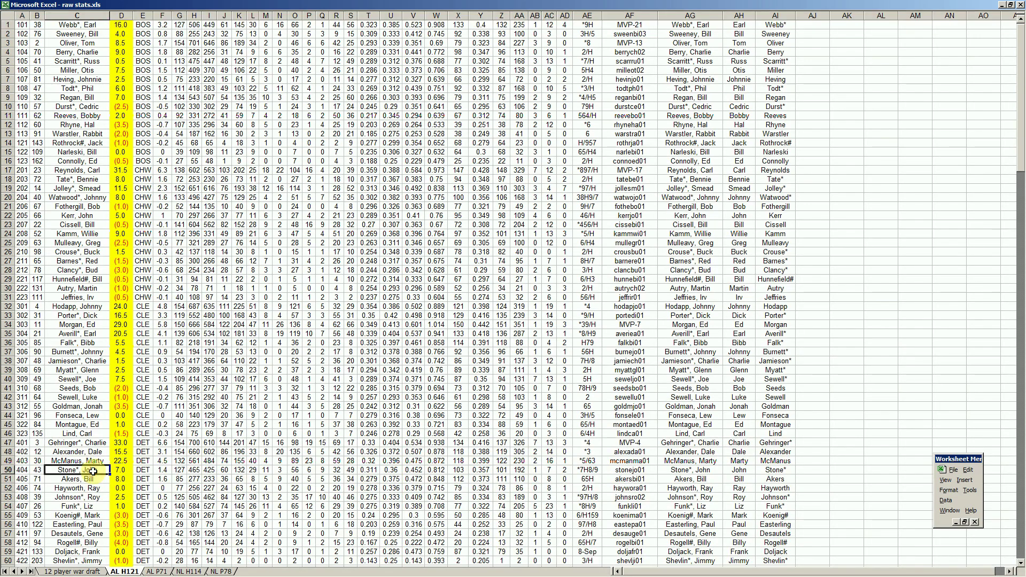
{"action": "key", "text": "Page_Down"}
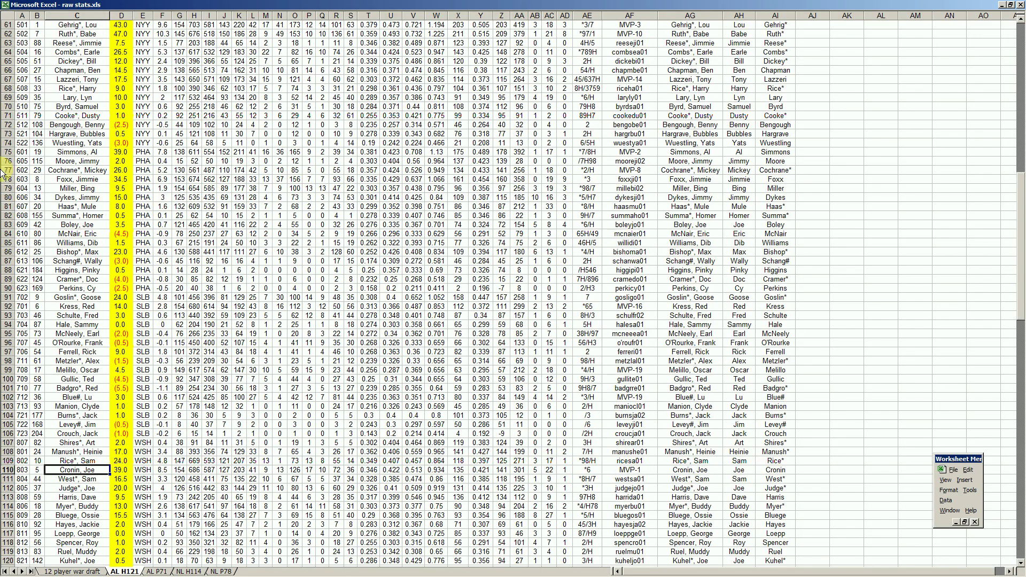
{"action": "left_click", "coordinate": [40, 127]}
{"action": "key", "text": "Up"}
{"action": "key", "text": "Up"}
{"action": "key", "text": "Up"}
{"action": "key", "text": "Up"}
{"action": "key", "text": "Up"}
{"action": "key", "text": "Up"}
{"action": "key", "text": "Up"}
{"action": "key", "text": "Up"}
{"action": "key", "text": "Up"}
{"action": "key", "text": "Up"}
{"action": "key", "text": "Up"}
{"action": "key", "text": "Up"}
{"action": "key", "text": "Up"}
{"action": "key", "text": "Up"}
{"action": "key", "text": "Up"}
{"action": "key", "text": "Up"}
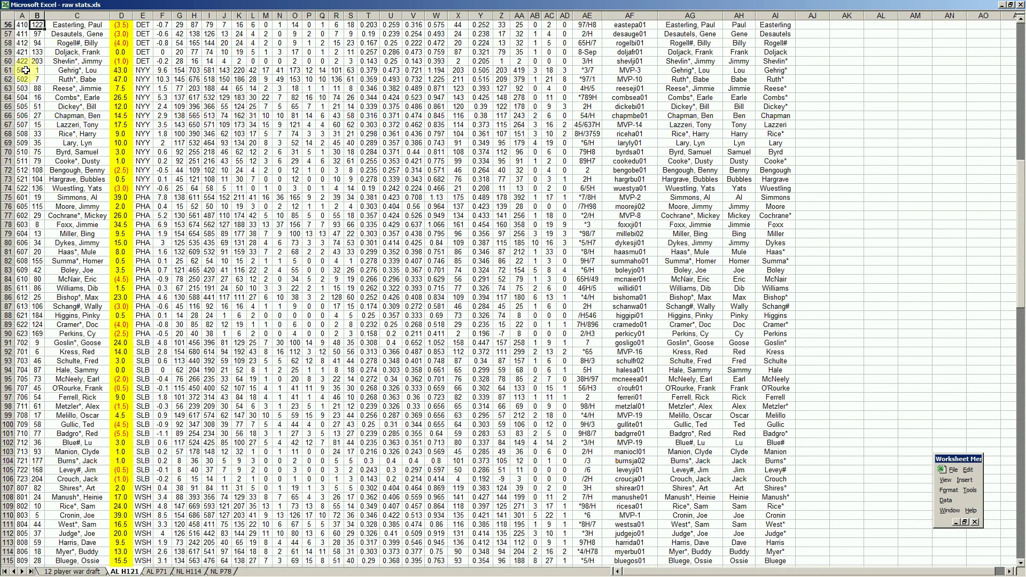
{"action": "left_click", "coordinate": [24, 70]}
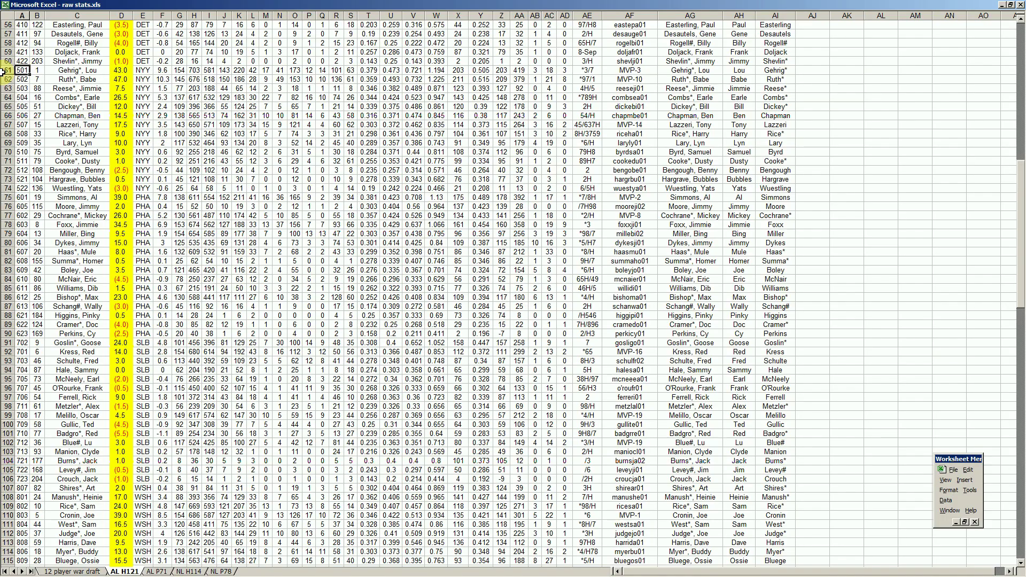
{"action": "left_click_drag", "start_coordinate": [7, 70], "coordinate": [6, 79]}
{"action": "right_click", "coordinate": [29, 76]}
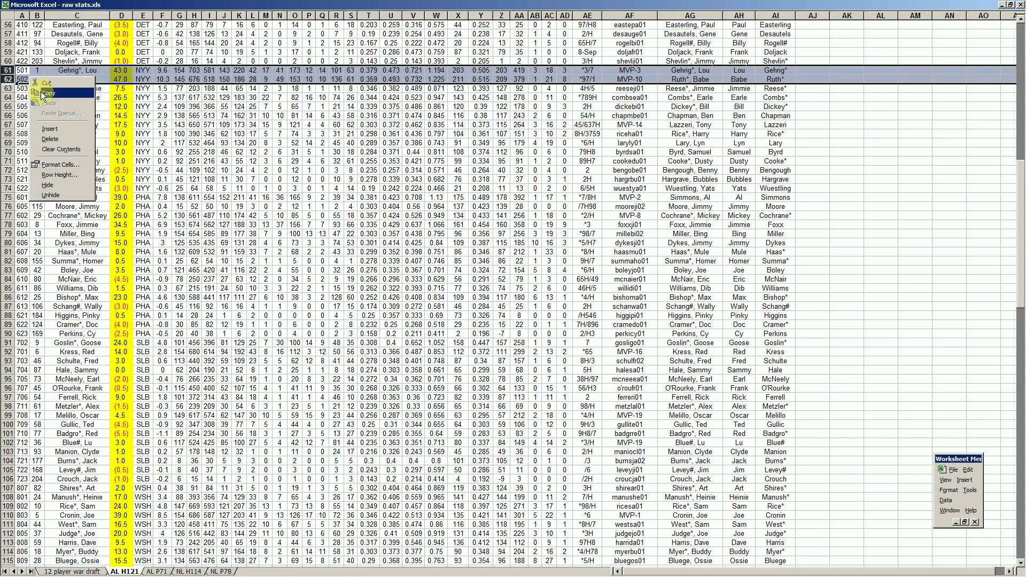
{"action": "left_click", "coordinate": [40, 91]}
Paste the two copied hitter rows at A66, the start of the NYY block on the 12 player war draft sheet
{"action": "left_click", "coordinate": [92, 571]}
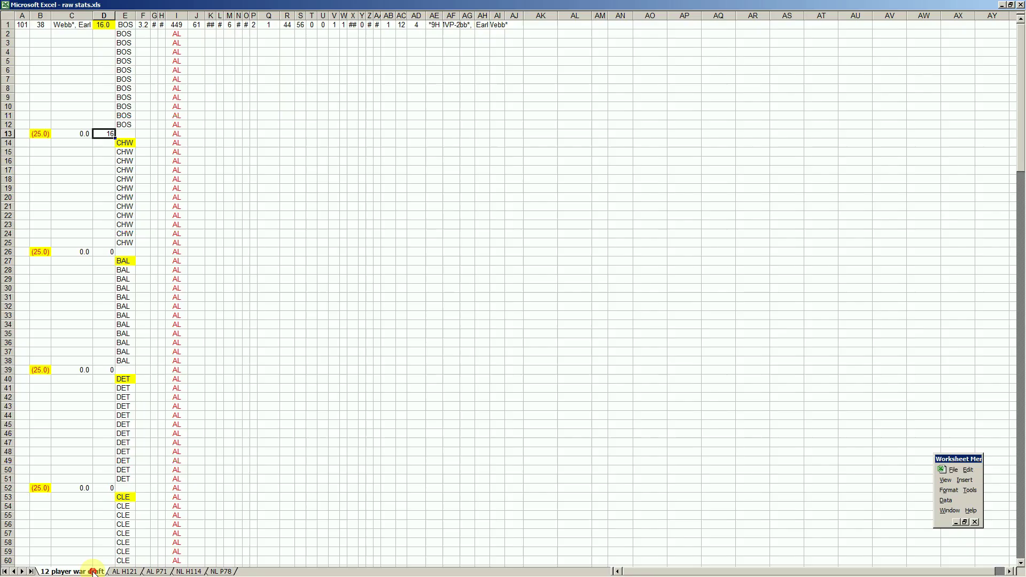
{"action": "left_click", "coordinate": [72, 426]}
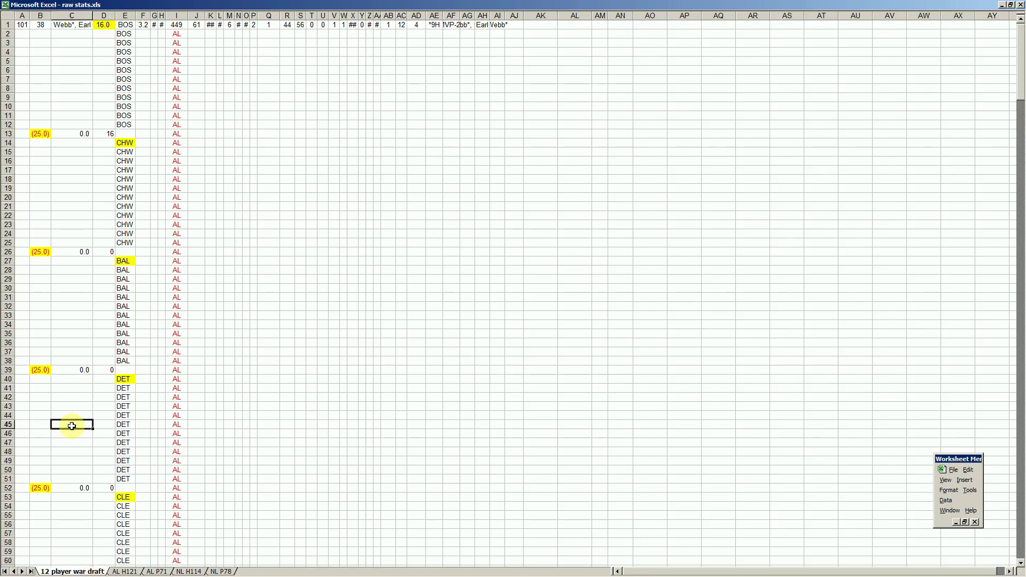
{"action": "key", "text": "Down"}
{"action": "key", "text": "Down"}
{"action": "key", "text": "Down"}
{"action": "key", "text": "Down"}
{"action": "key", "text": "Down"}
{"action": "key", "text": "Down"}
{"action": "key", "text": "Down"}
{"action": "key", "text": "Down"}
{"action": "key", "text": "Down"}
{"action": "key", "text": "Down"}
{"action": "key", "text": "Down"}
{"action": "key", "text": "Down"}
{"action": "key", "text": "Down"}
{"action": "key", "text": "Down"}
{"action": "key", "text": "Down"}
{"action": "key", "text": "Down"}
{"action": "key", "text": "Down"}
{"action": "key", "text": "Down"}
{"action": "key", "text": "Down"}
{"action": "key", "text": "Down"}
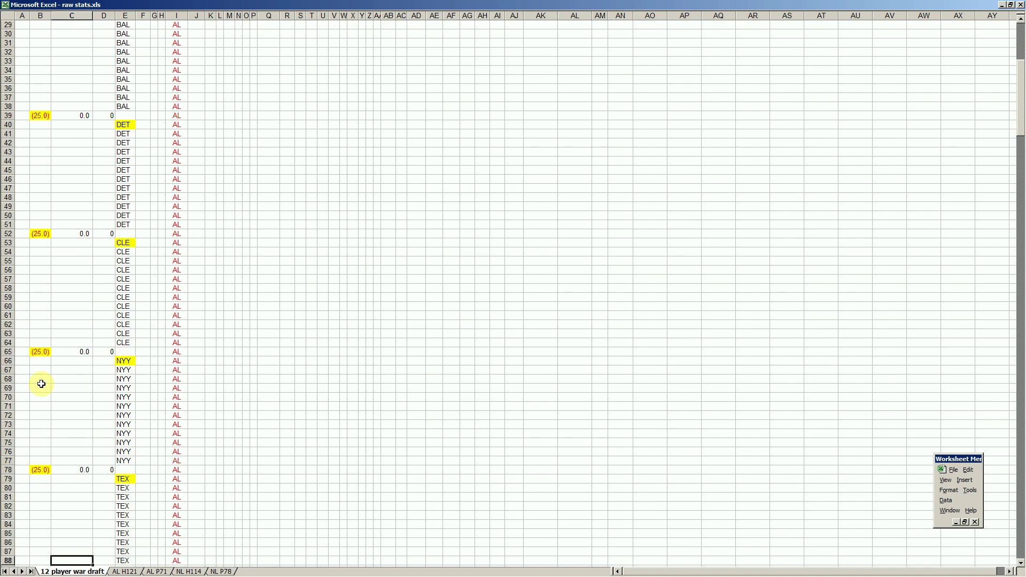
{"action": "right_click", "coordinate": [19, 363]}
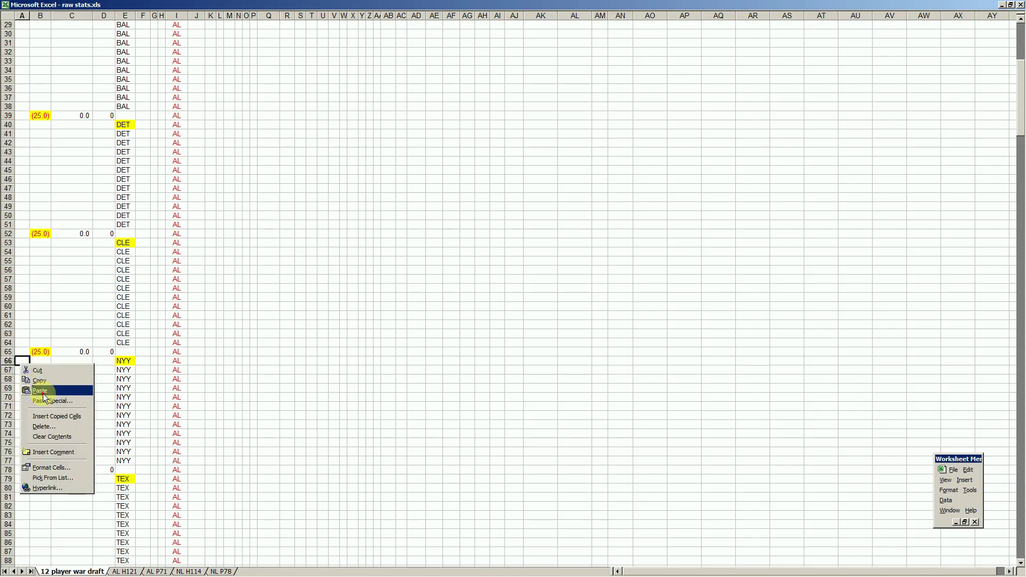
{"action": "left_click", "coordinate": [43, 393]}
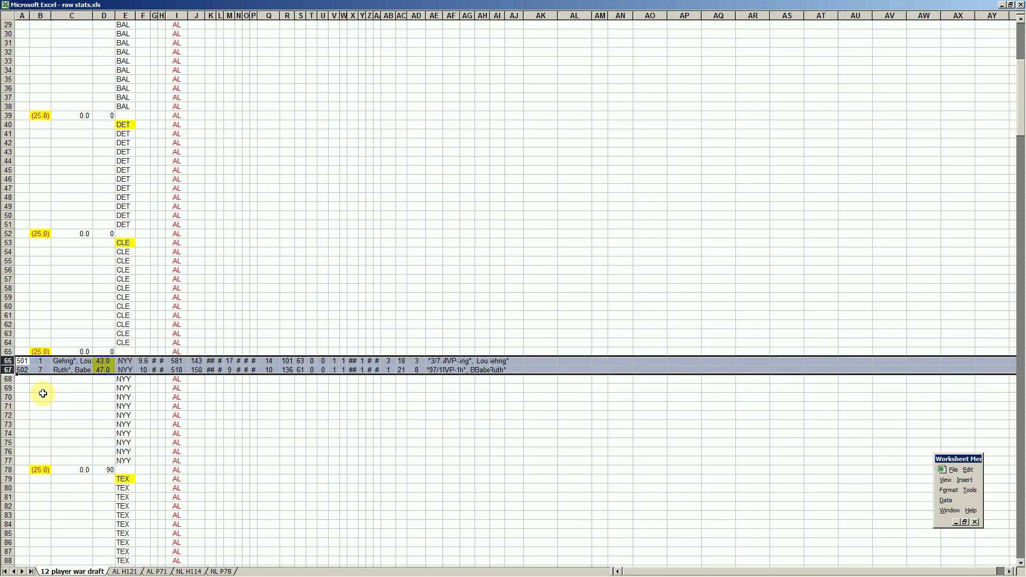
Check the NYY block's total in D78 and its exemption amount in B78
{"action": "left_click", "coordinate": [104, 378]}
{"action": "left_click", "coordinate": [109, 470]}
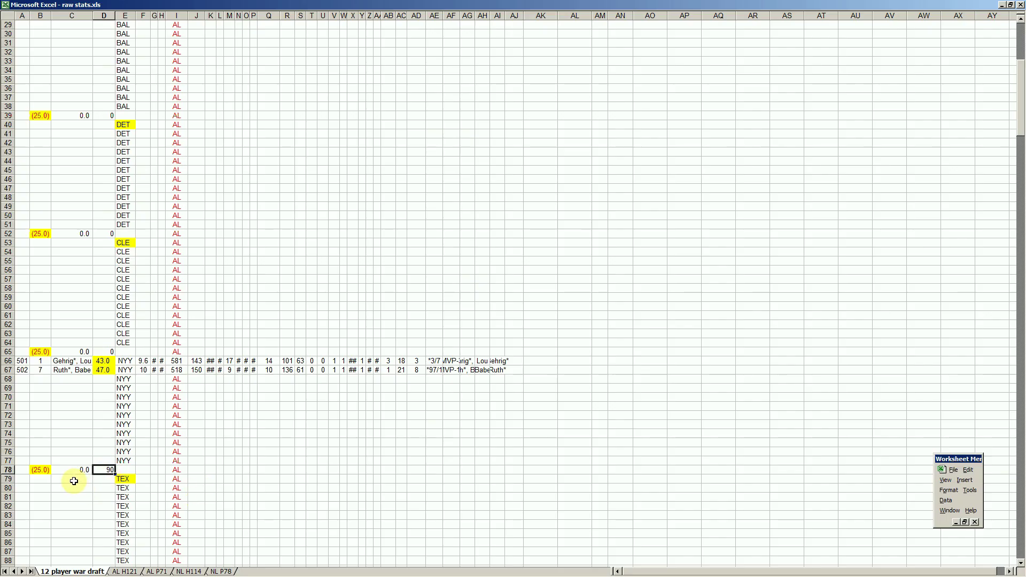
{"action": "left_click", "coordinate": [47, 470]}
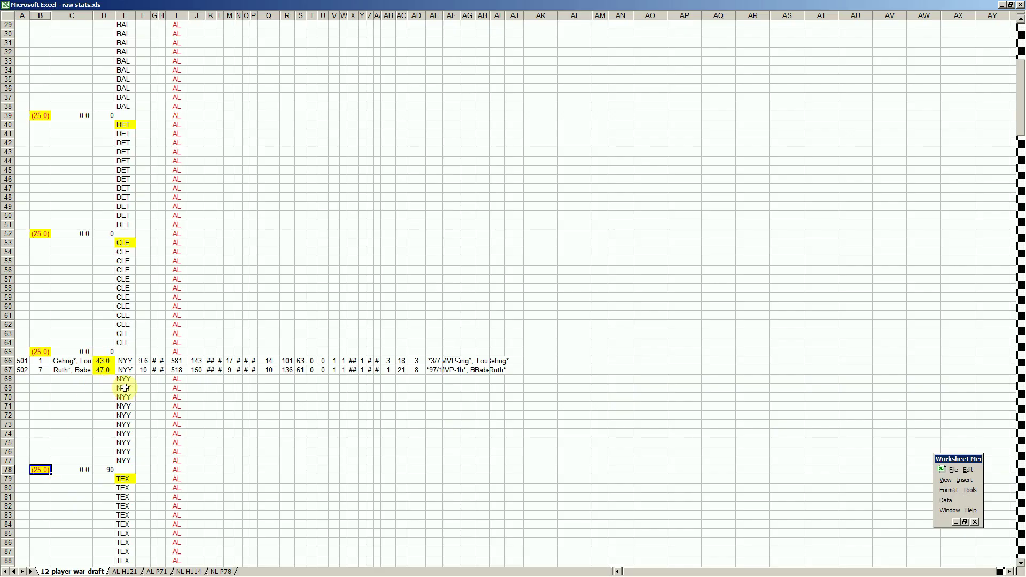
Widen column AF so the MVP entries of the two NYY hitters fit, and select AF66
{"action": "left_click", "coordinate": [451, 15]}
{"action": "left_click_drag", "start_coordinate": [460, 15], "coordinate": [481, 15]}
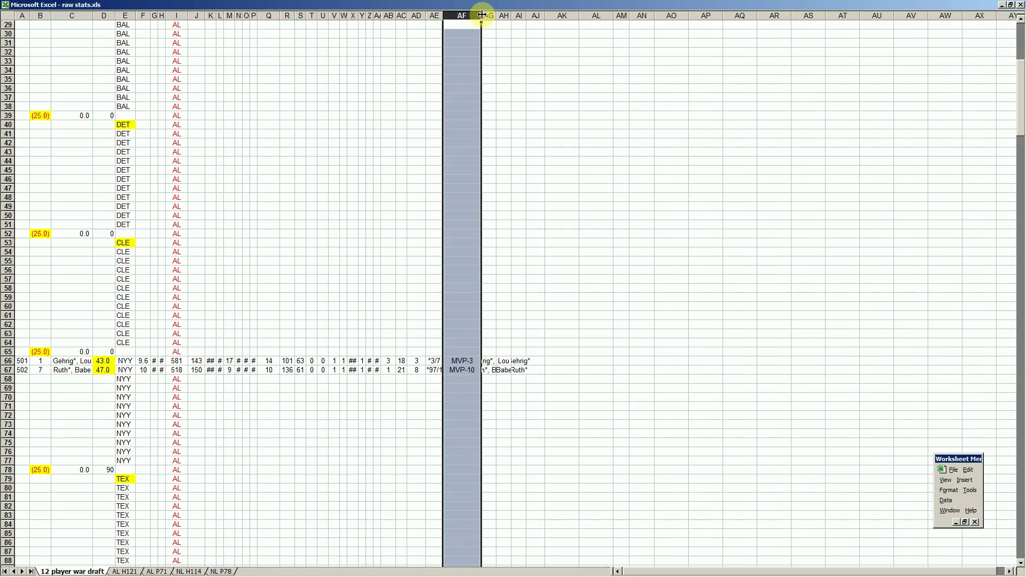
{"action": "left_click", "coordinate": [478, 360]}
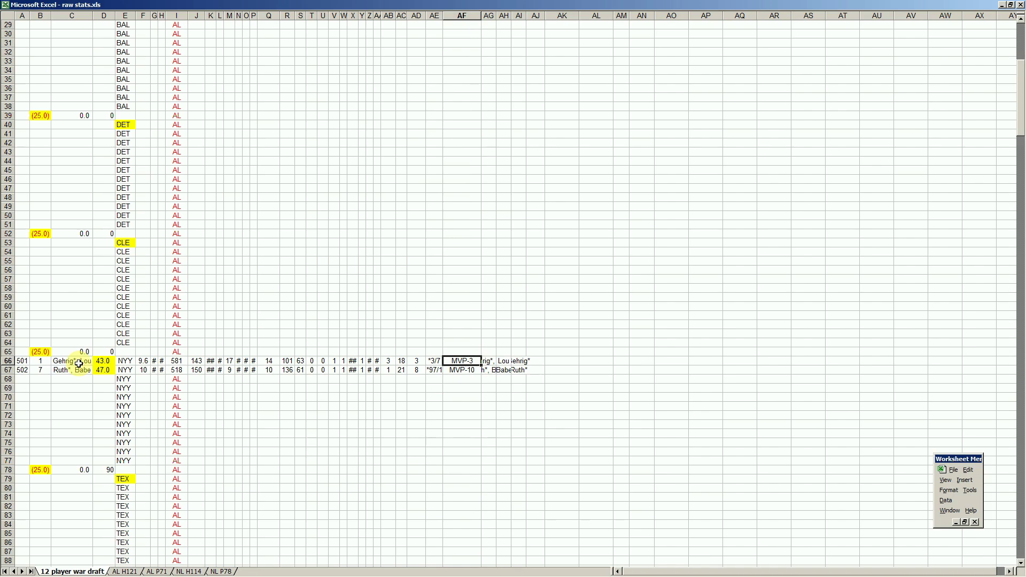
Enter the formula +B78 in C78 to apply the NYY exemption once, and select the total in D78
{"action": "left_click", "coordinate": [71, 470]}
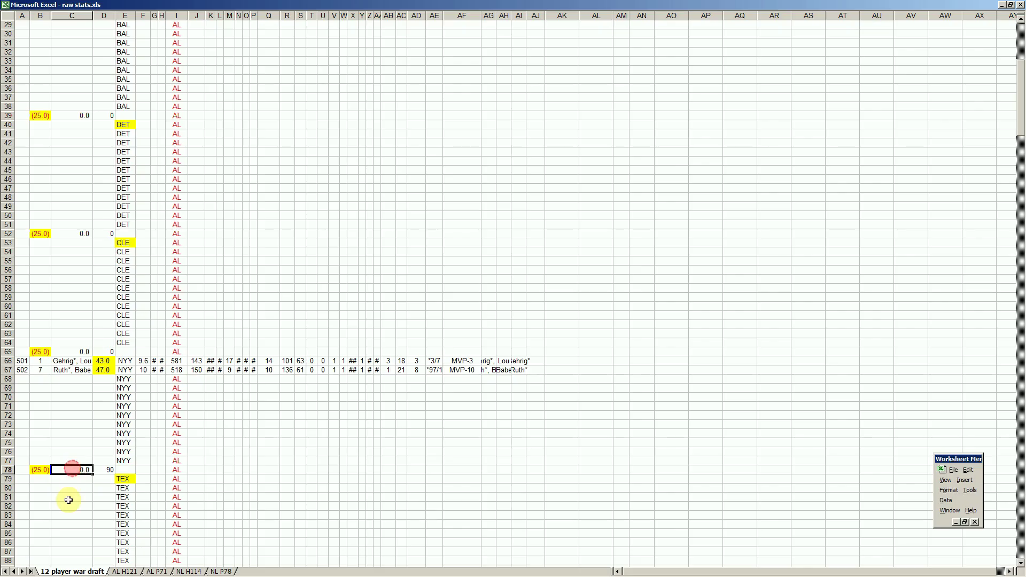
{"action": "type", "text": "+B78"}
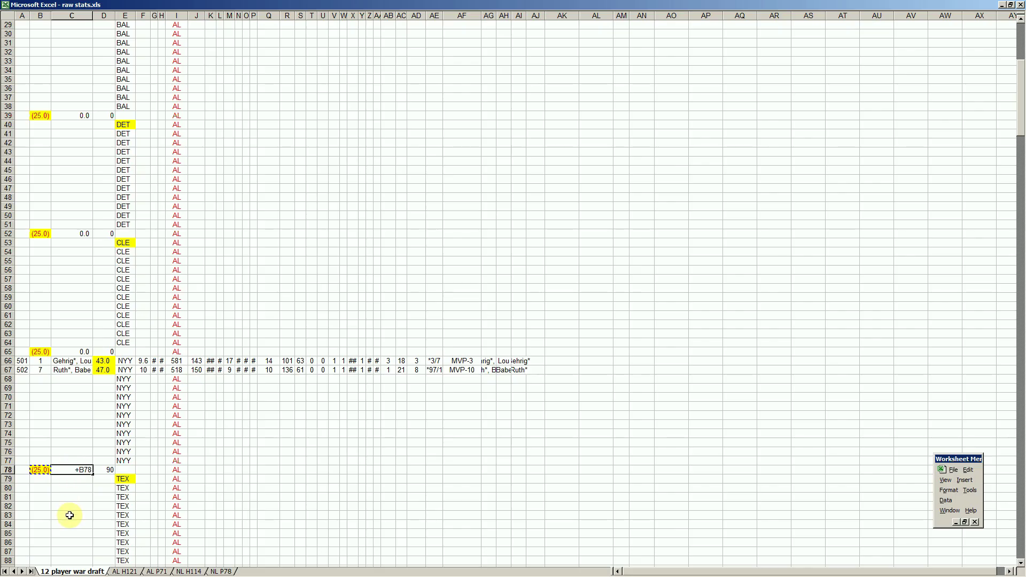
{"action": "key", "text": "Return"}
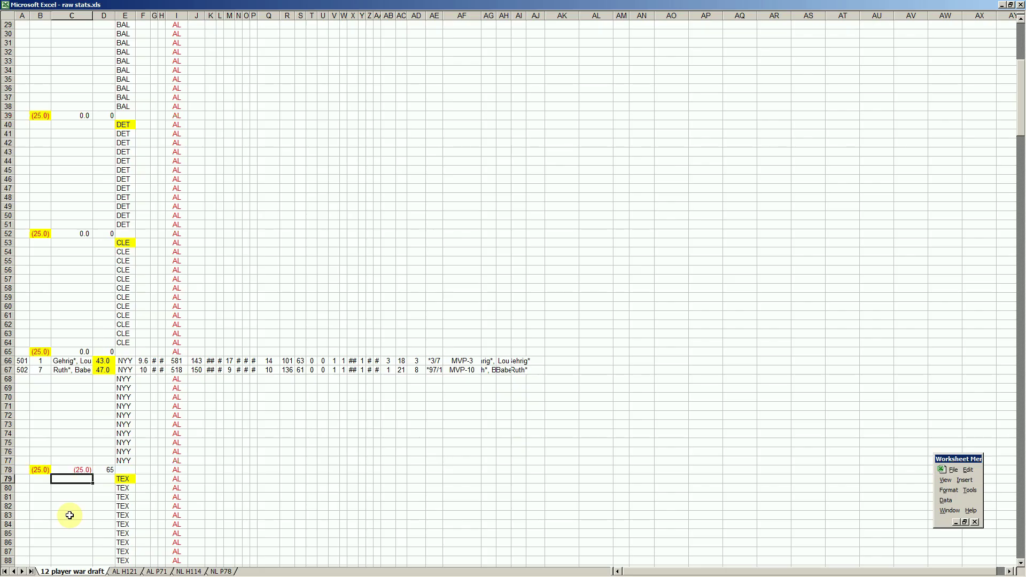
{"action": "left_click", "coordinate": [108, 470]}
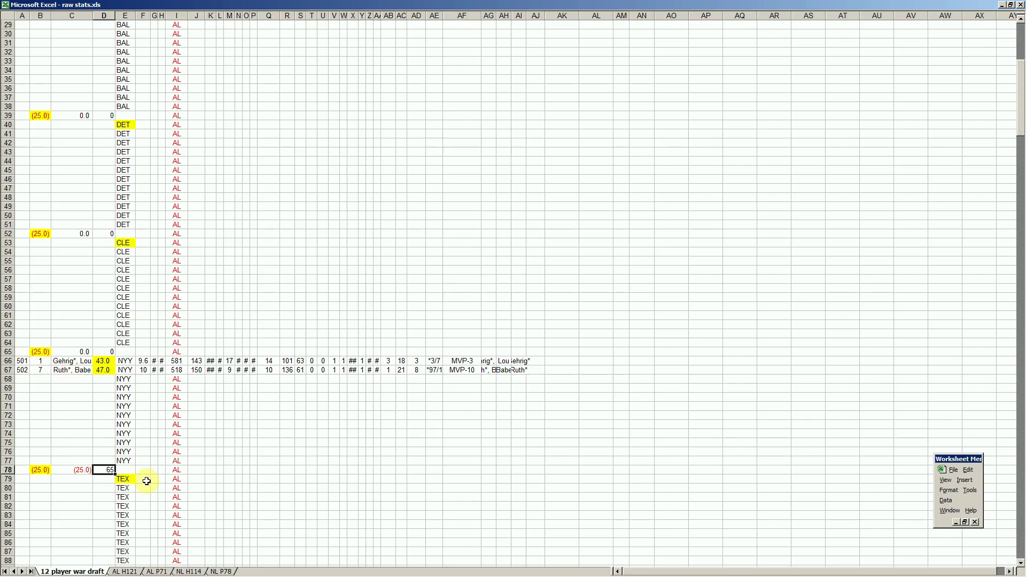
Set C78 to the formula +B78*2 to apply the NYY exemption twice, and select the total in D78
{"action": "left_click", "coordinate": [81, 471]}
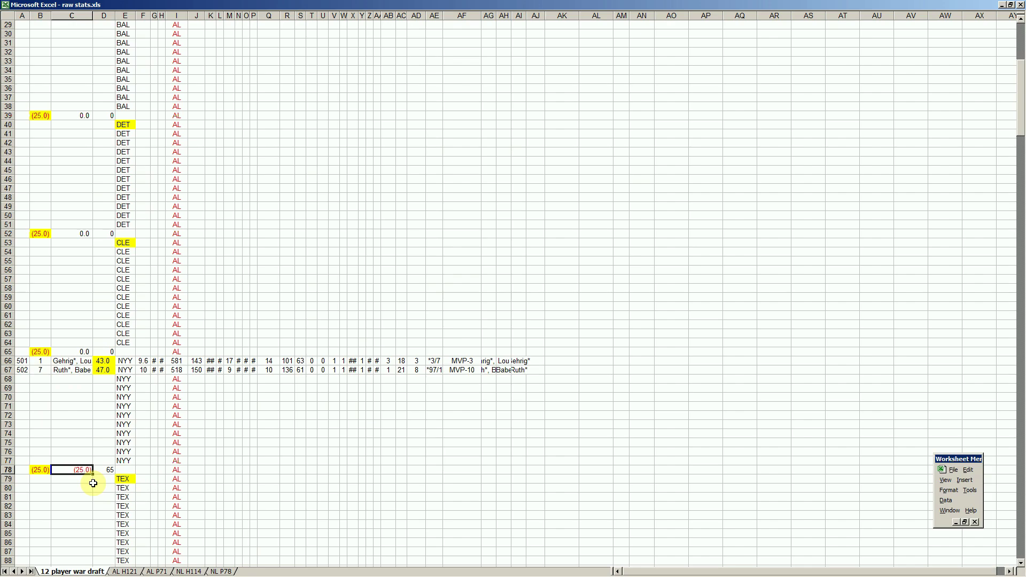
{"action": "type", "text": "+B78*2"}
{"action": "key", "text": "Return"}
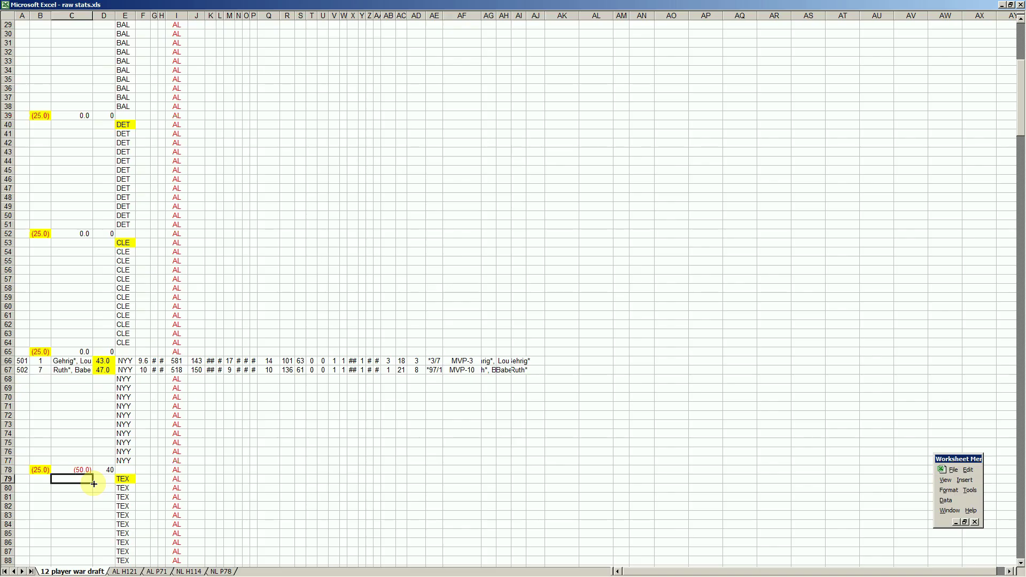
{"action": "left_click", "coordinate": [103, 470]}
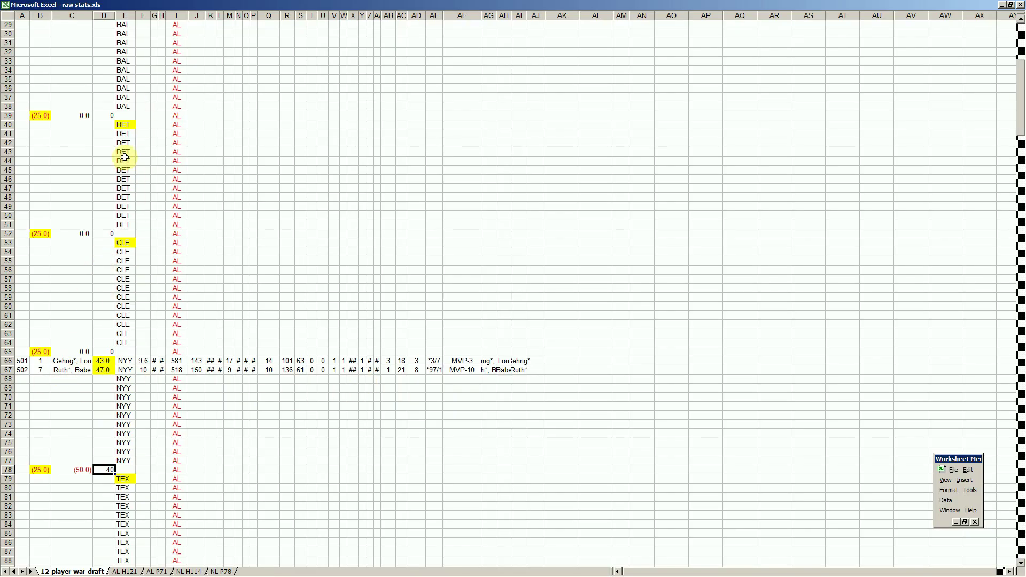
Browse down the draft sheet through the expansion team blocks to the last one, POR
{"action": "left_click", "coordinate": [77, 416]}
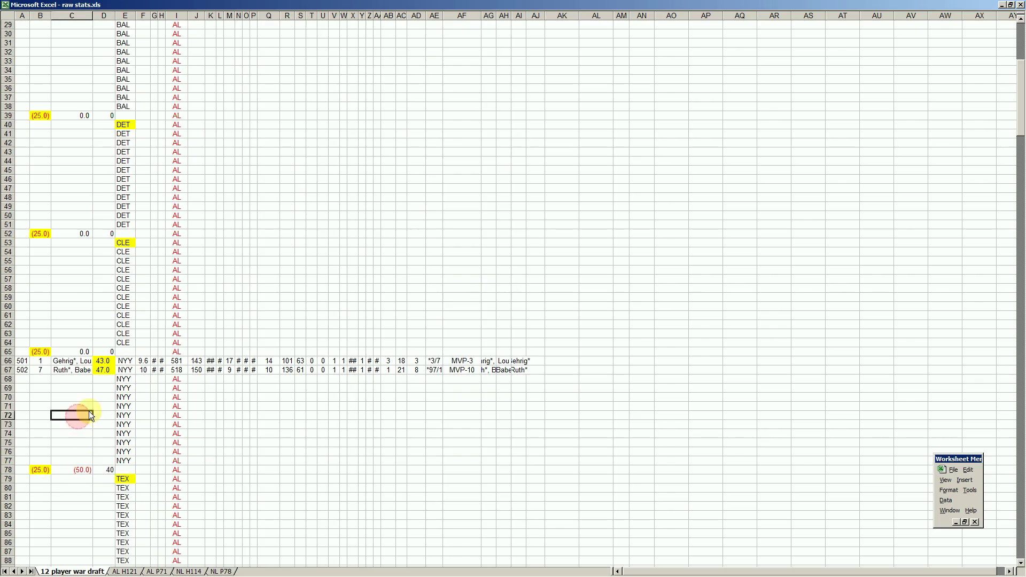
{"action": "left_click", "coordinate": [101, 492]}
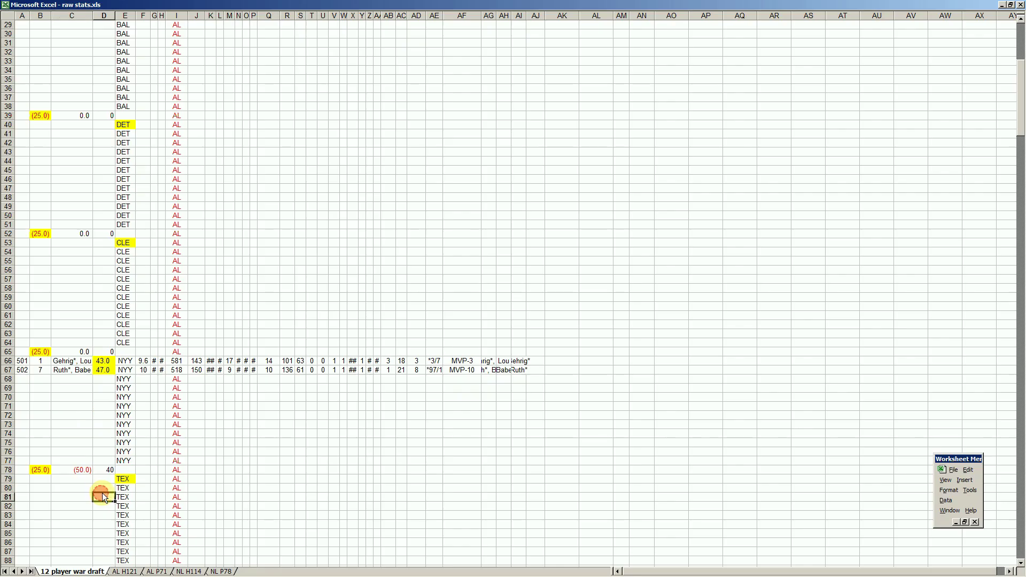
{"action": "key", "text": "Page_Down"}
{"action": "key", "text": "Page_Down"}
{"action": "key", "text": "Page_Down"}
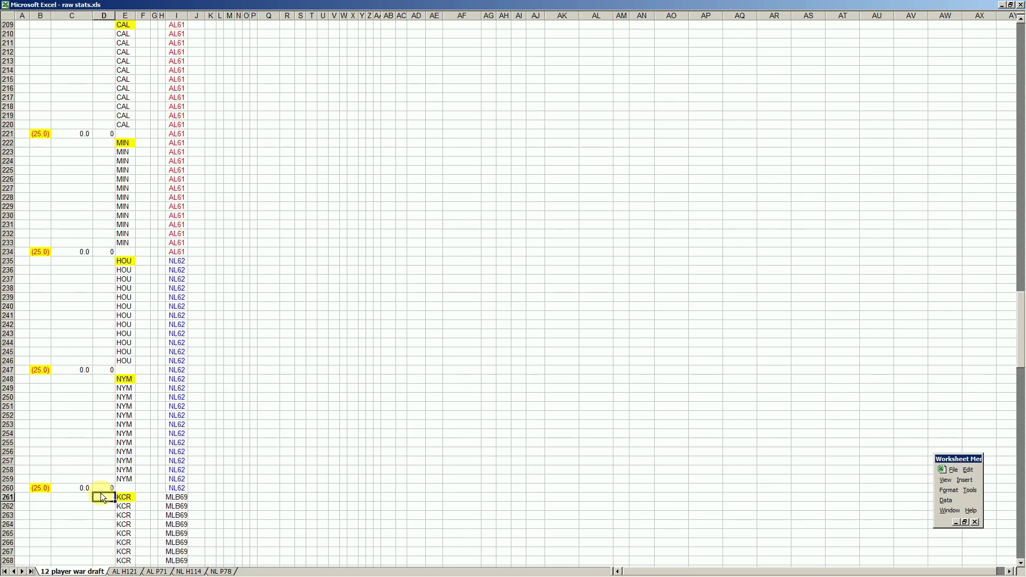
{"action": "key", "text": "Page_Down"}
{"action": "key", "text": "Page_Down"}
{"action": "key", "text": "Page_Down"}
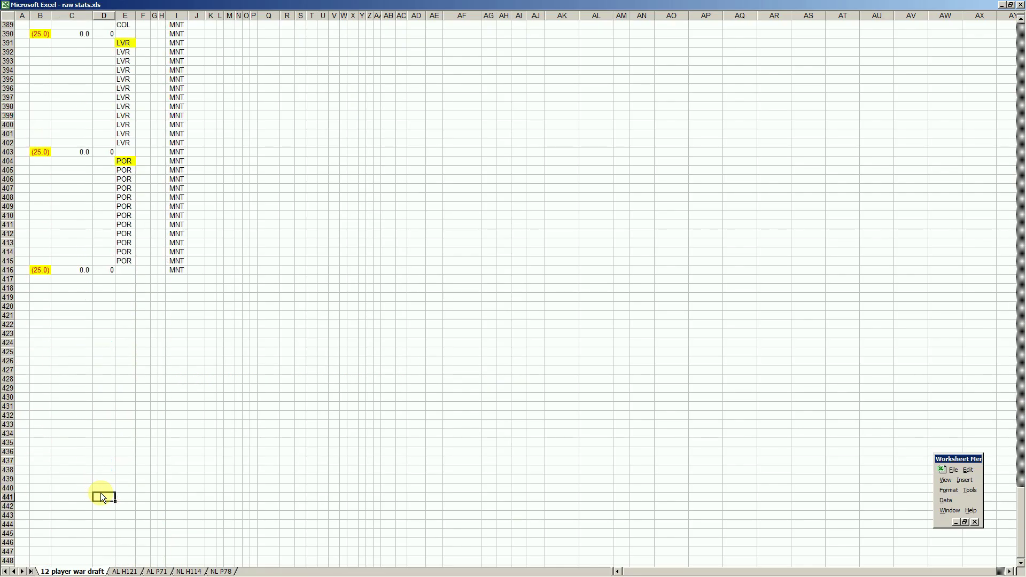
{"action": "left_click_drag", "start_coordinate": [107, 180], "coordinate": [110, 188]}
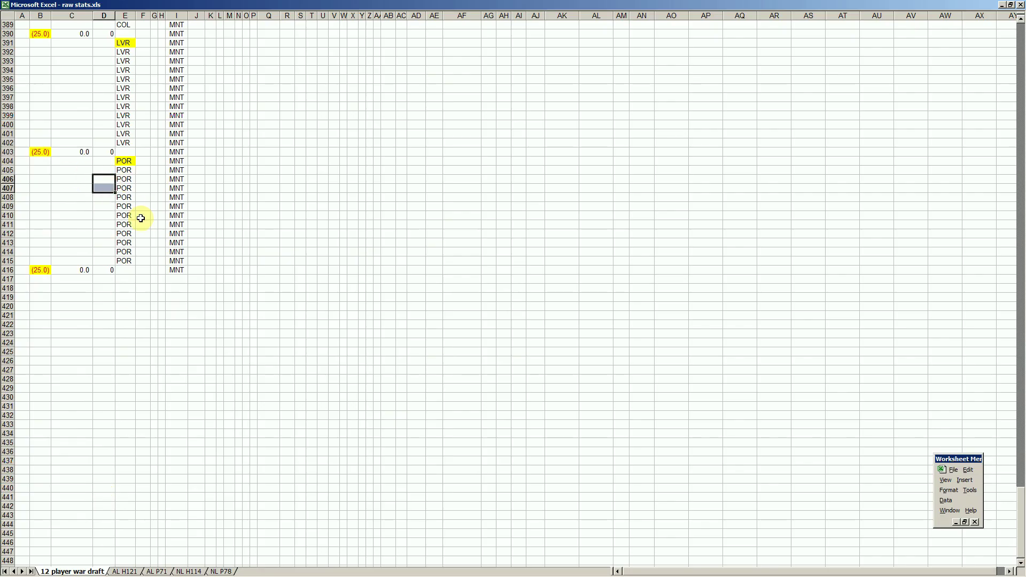
Go back up through the LVR and COL blocks to examine the MNT teams starting with ARZ
{"action": "key", "text": "Up"}
{"action": "key", "text": "Up"}
{"action": "key", "text": "Up"}
{"action": "key", "text": "Up"}
{"action": "key", "text": "Up"}
{"action": "key", "text": "Up"}
{"action": "key", "text": "Up"}
{"action": "key", "text": "Up"}
{"action": "key", "text": "Up"}
{"action": "key", "text": "Up"}
{"action": "key", "text": "Up"}
{"action": "key", "text": "Up"}
{"action": "key", "text": "Up"}
{"action": "key", "text": "Up"}
{"action": "key", "text": "Up"}
{"action": "key", "text": "Up"}
{"action": "key", "text": "Up"}
{"action": "key", "text": "Up"}
{"action": "key", "text": "Up"}
{"action": "key", "text": "Up"}
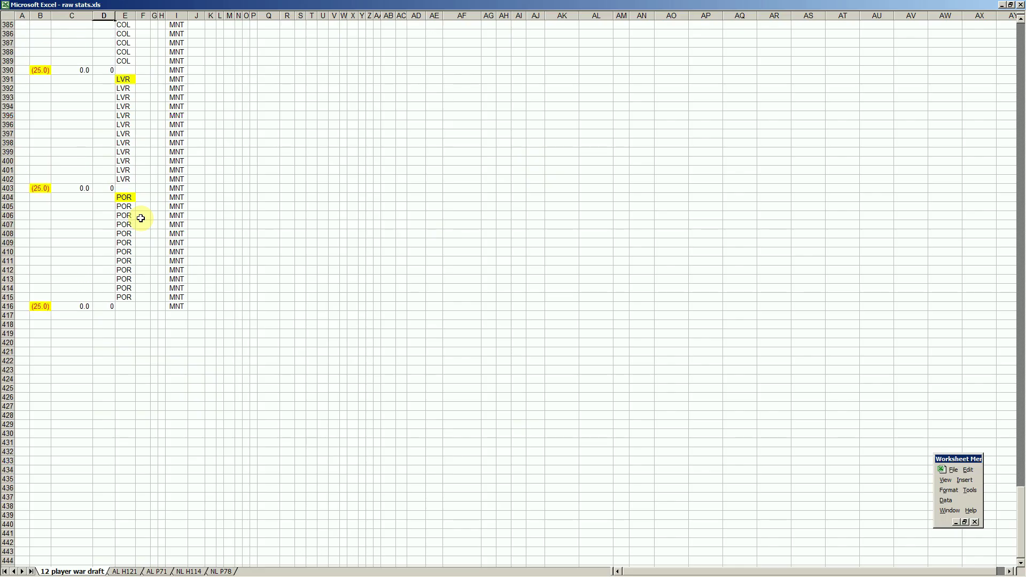
{"action": "key", "text": "Up"}
{"action": "key", "text": "Up"}
{"action": "key", "text": "Up"}
{"action": "key", "text": "Up"}
{"action": "key", "text": "Up"}
{"action": "key", "text": "Up"}
{"action": "key", "text": "Up"}
{"action": "key", "text": "Up"}
{"action": "key", "text": "Up"}
{"action": "key", "text": "Up"}
{"action": "key", "text": "Up"}
{"action": "key", "text": "Up"}
{"action": "key", "text": "Up"}
{"action": "key", "text": "Up"}
{"action": "key", "text": "Up"}
{"action": "key", "text": "Up"}
{"action": "key", "text": "Up"}
{"action": "key", "text": "Down"}
{"action": "key", "text": "Down"}
{"action": "key", "text": "Down"}
{"action": "key", "text": "Down"}
{"action": "key", "text": "Right"}
{"action": "key", "text": "Down"}
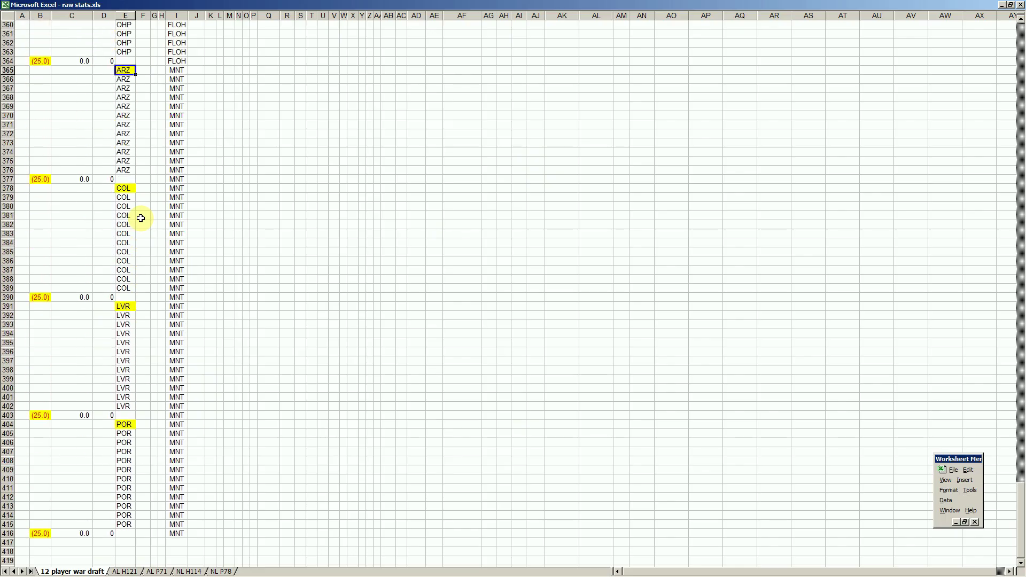
{"action": "key", "text": "Down"}
{"action": "key", "text": "Down"}
{"action": "key", "text": "Up"}
{"action": "key", "text": "Up"}
Return to the BOS block in the first rows of the draft sheet
{"action": "key", "text": "Page_Up"}
{"action": "key", "text": "Page_Up"}
{"action": "key", "text": "Page_Up"}
{"action": "key", "text": "Page_Up"}
{"action": "key", "text": "Page_Up"}
{"action": "key", "text": "Page_Up"}
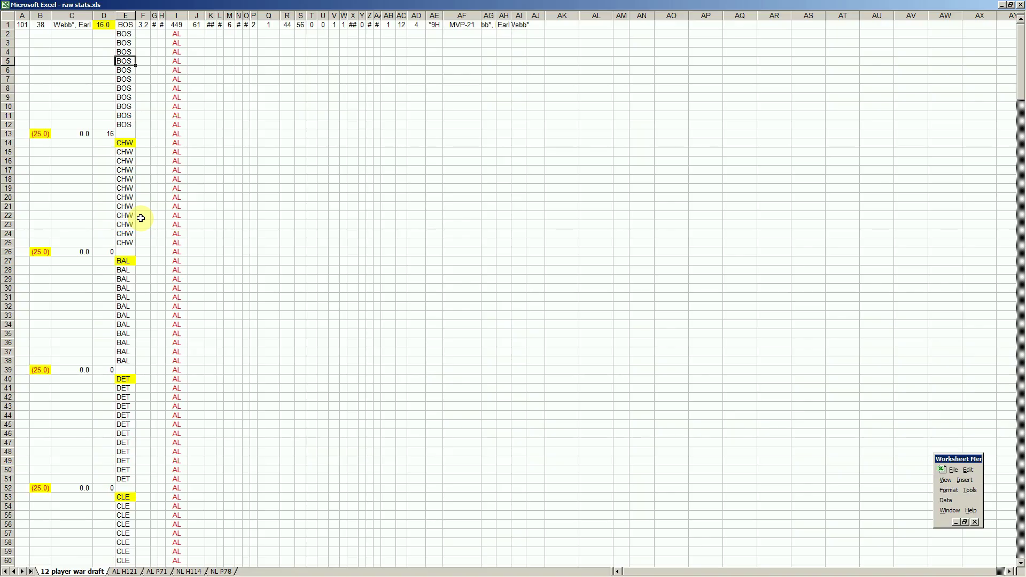
{"action": "left_click", "coordinate": [96, 334]}
Go to the NYY block and select its exemption amount in B78
{"action": "left_click", "coordinate": [67, 468]}
{"action": "key", "text": "Page_Down"}
{"action": "key", "text": "Up"}
{"action": "key", "text": "Up"}
{"action": "key", "text": "Up"}
{"action": "key", "text": "Up"}
{"action": "key", "text": "Up"}
{"action": "key", "text": "Up"}
{"action": "key", "text": "Up"}
{"action": "key", "text": "Up"}
{"action": "key", "text": "Up"}
{"action": "key", "text": "Up"}
{"action": "key", "text": "Up"}
{"action": "key", "text": "Up"}
{"action": "key", "text": "Up"}
{"action": "key", "text": "Up"}
{"action": "key", "text": "Up"}
{"action": "key", "text": "Up"}
{"action": "key", "text": "Up"}
{"action": "key", "text": "Up"}
{"action": "key", "text": "Up"}
{"action": "key", "text": "Up"}
{"action": "key", "text": "Left"}
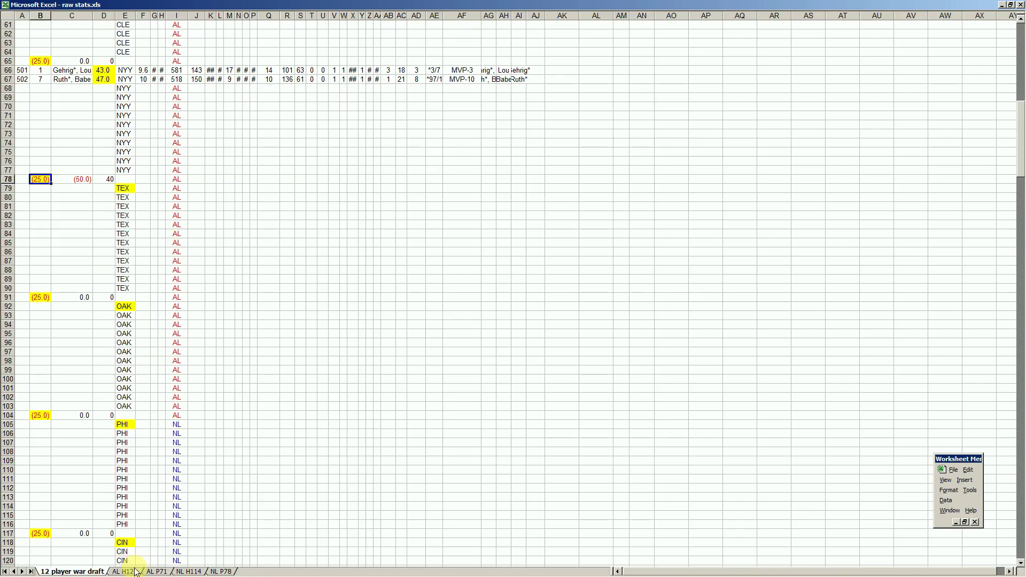
Review the budget tiers on the NL P78 sheet, selecting the first tier's budget in I110
{"action": "mouse_move", "coordinate": [215, 572]}
{"action": "left_click", "coordinate": [222, 571]}
{"action": "left_click", "coordinate": [229, 261]}
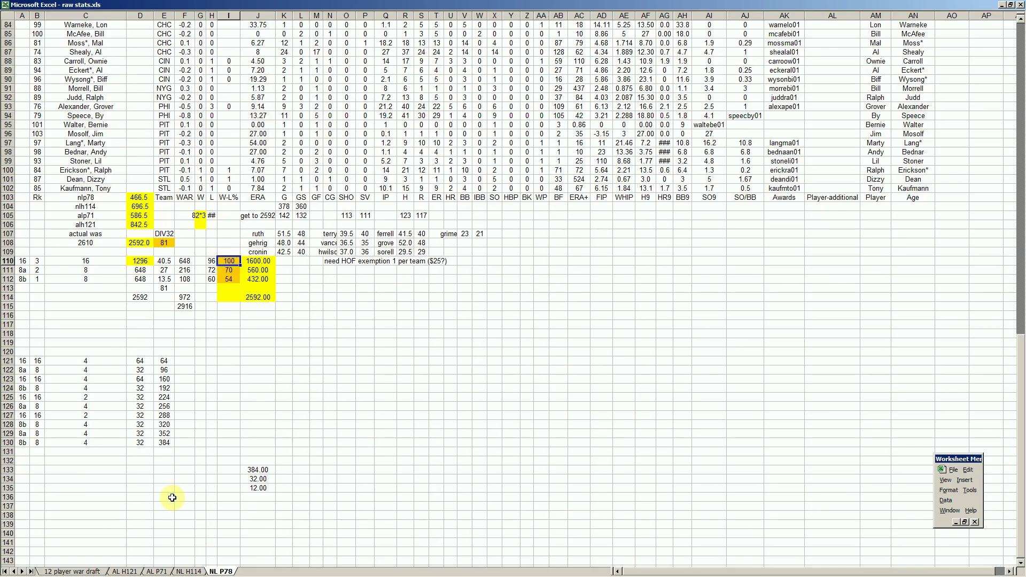
Select the values of the first two NYY hitters, D61 and D62, on the AL H121 sheet
{"action": "left_click", "coordinate": [126, 571]}
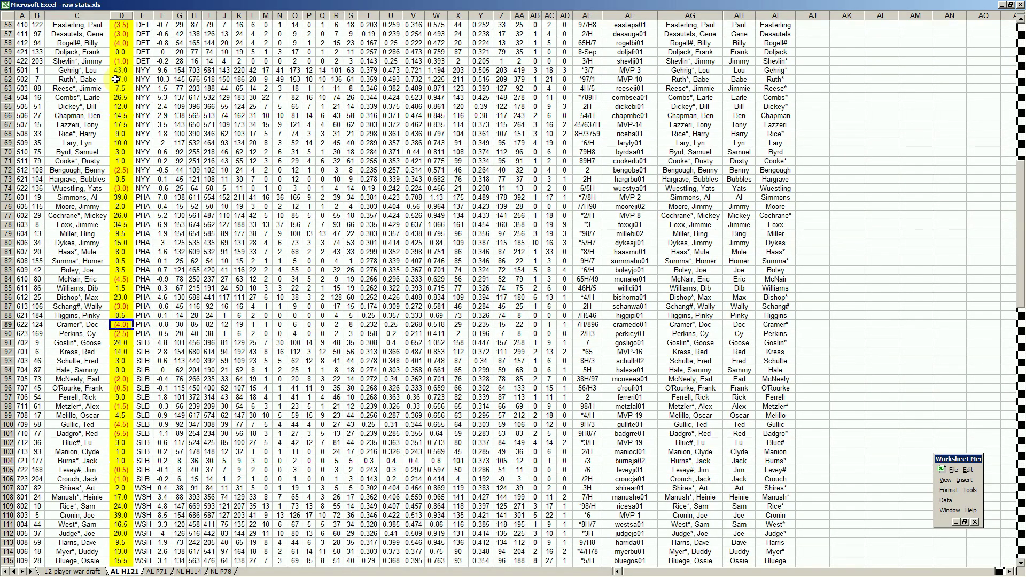
{"action": "left_click_drag", "start_coordinate": [124, 82], "coordinate": [122, 71]}
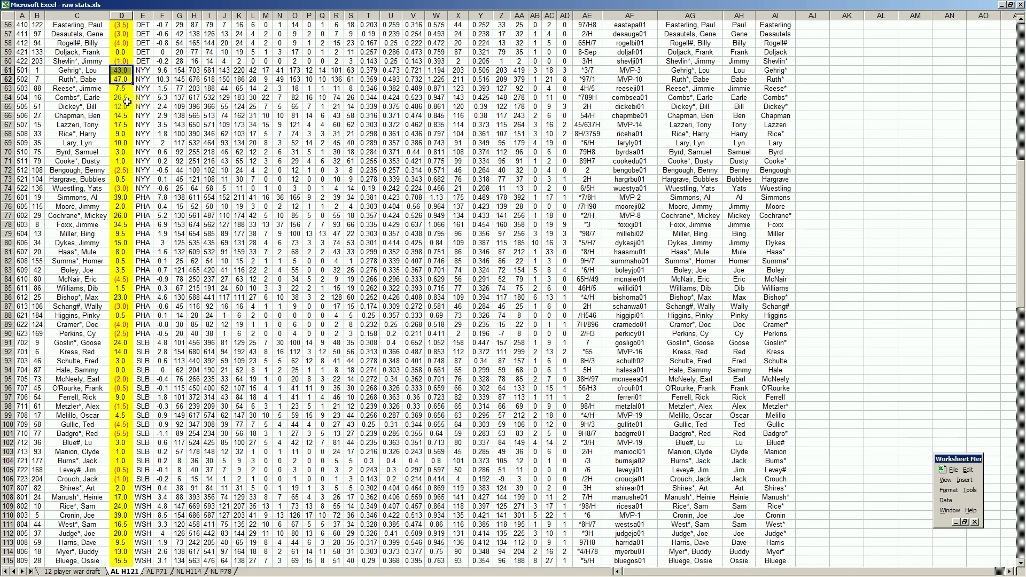
Point out individual NYY hitters on the AL H121 sheet, selecting rows 64, 67 and 65 and the names in C61 and C68
{"action": "left_click", "coordinate": [9, 99]}
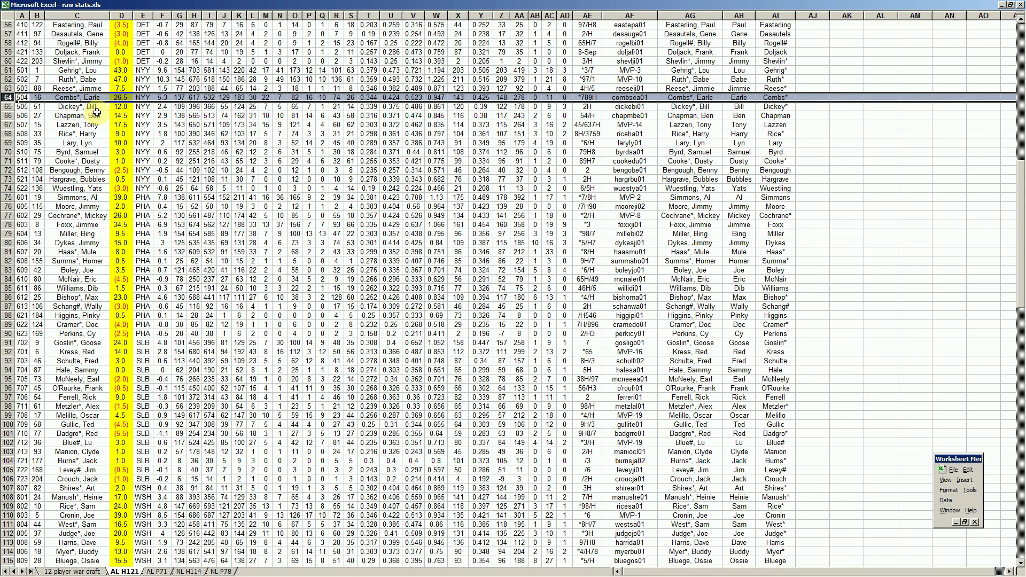
{"action": "left_click", "coordinate": [8, 125]}
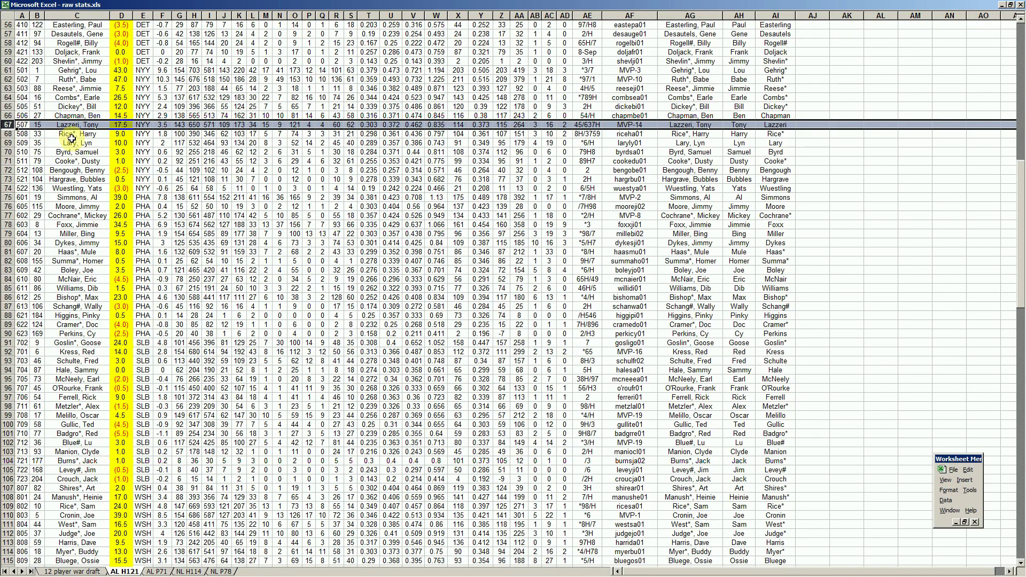
{"action": "left_click", "coordinate": [8, 106]}
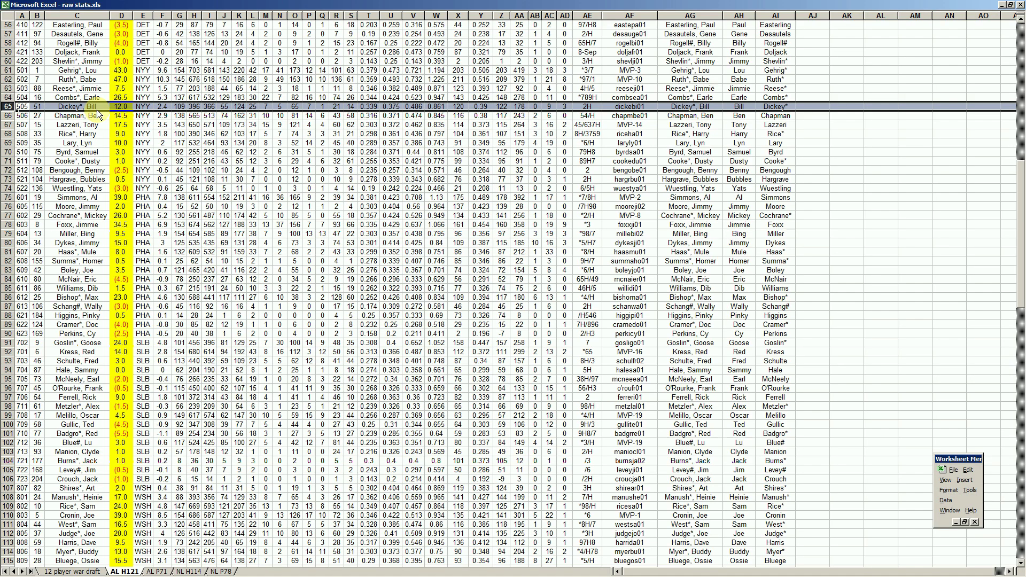
{"action": "left_click", "coordinate": [87, 70]}
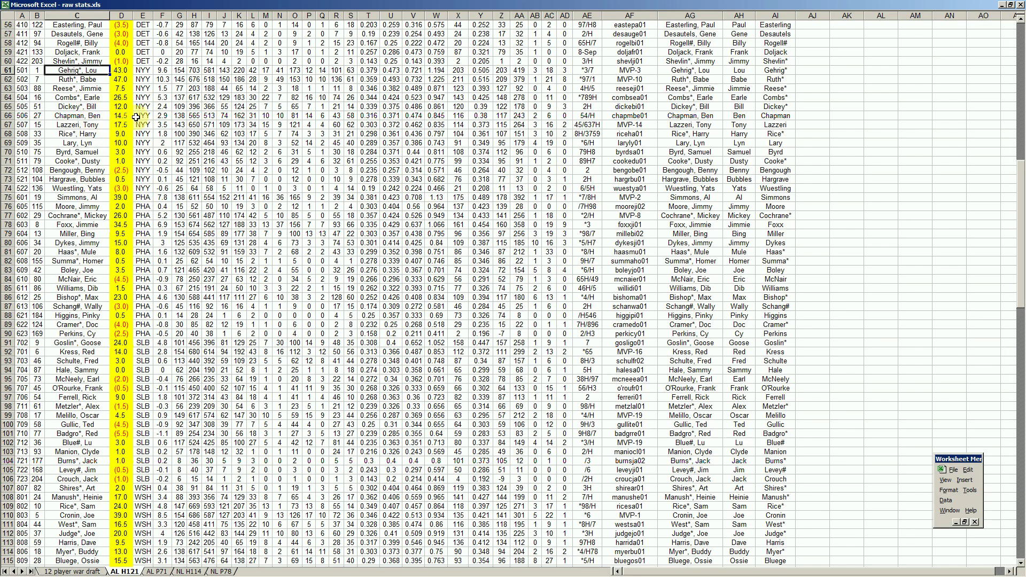
{"action": "left_click", "coordinate": [46, 106]}
{"action": "left_click", "coordinate": [69, 134]}
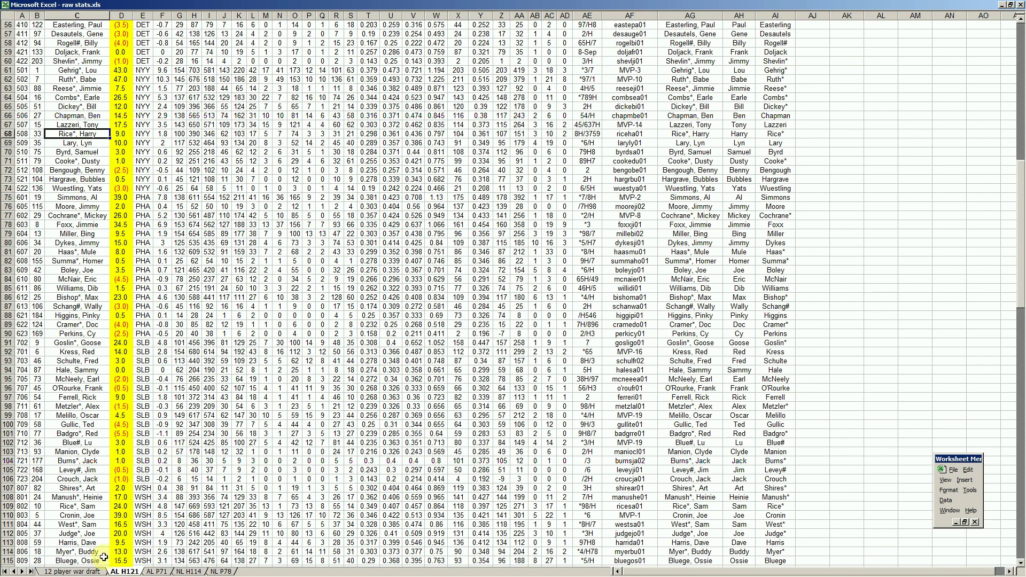
Go to the NL P78 sheet and highlight the draft round table in A121:E130
{"action": "left_click", "coordinate": [225, 571]}
{"action": "left_click", "coordinate": [84, 323]}
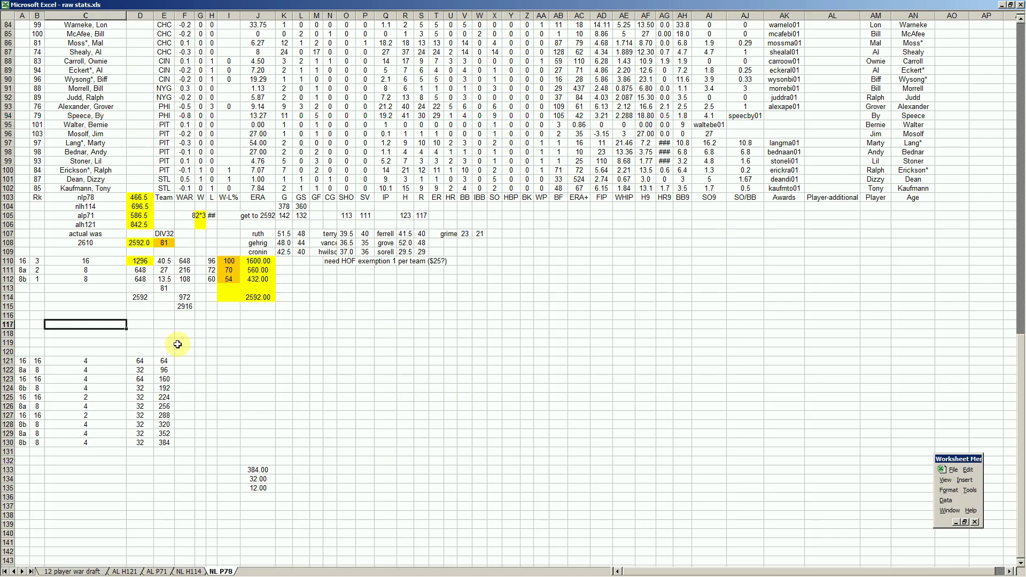
{"action": "scroll", "coordinate": [165, 339], "scroll_direction": "up", "scroll_amount": 1}
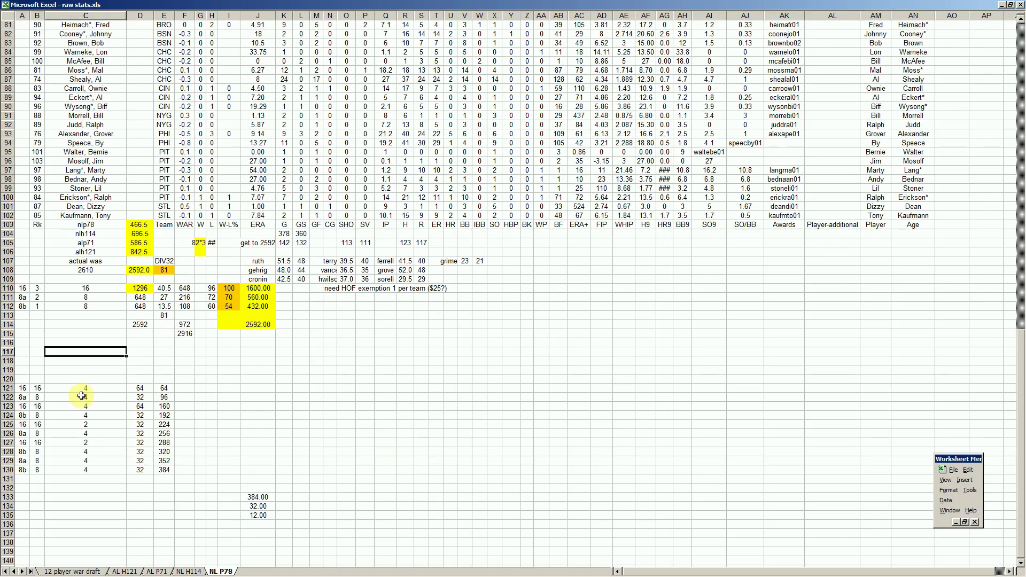
{"action": "left_click_drag", "start_coordinate": [20, 388], "coordinate": [161, 471]}
{"action": "left_click", "coordinate": [105, 497]}
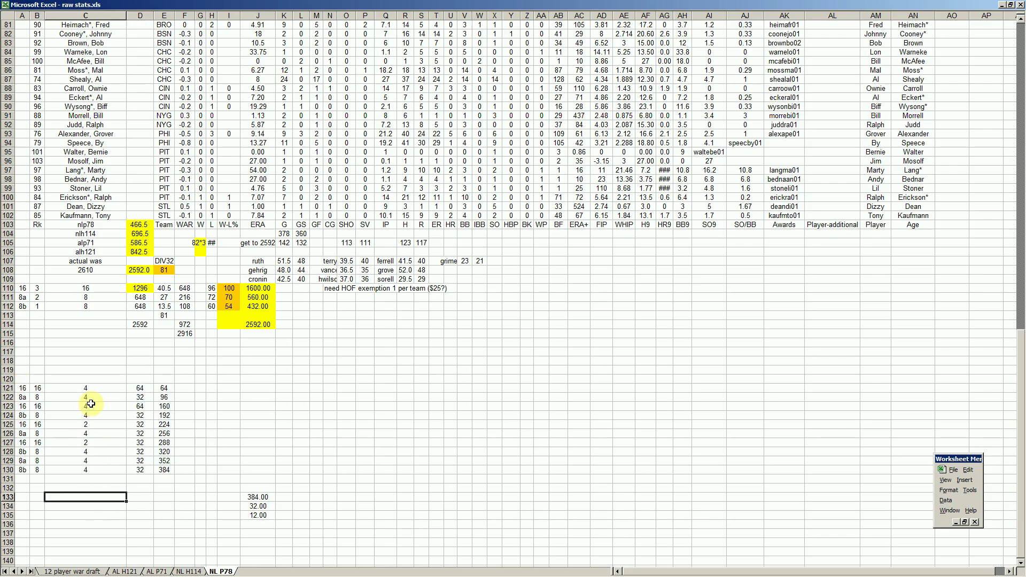
Go through the first two draft rounds in rows 121 and 122, selecting their cells in columns A, C, D and E
{"action": "left_click", "coordinate": [23, 389]}
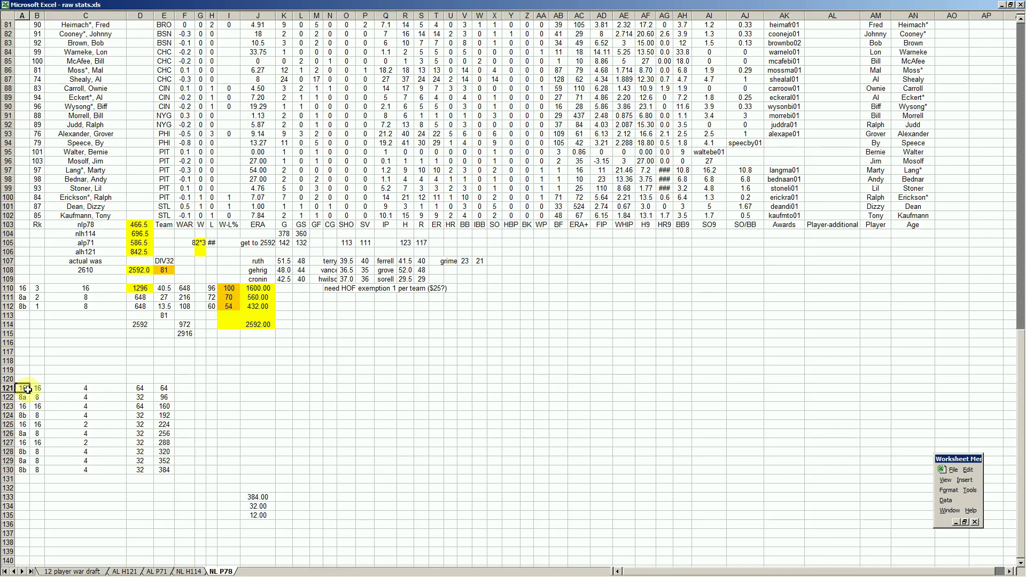
{"action": "left_click", "coordinate": [89, 389]}
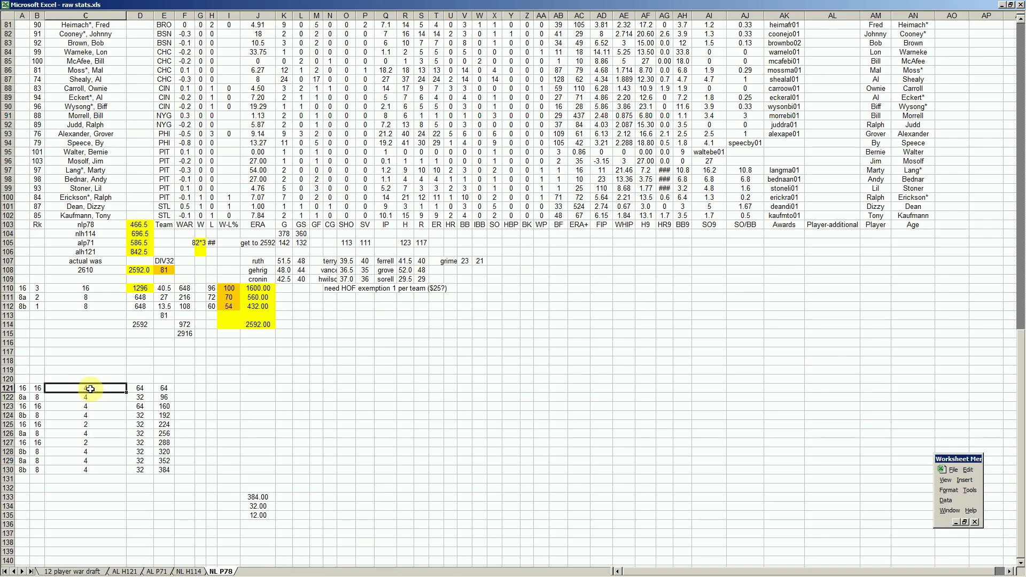
{"action": "left_click", "coordinate": [141, 388]}
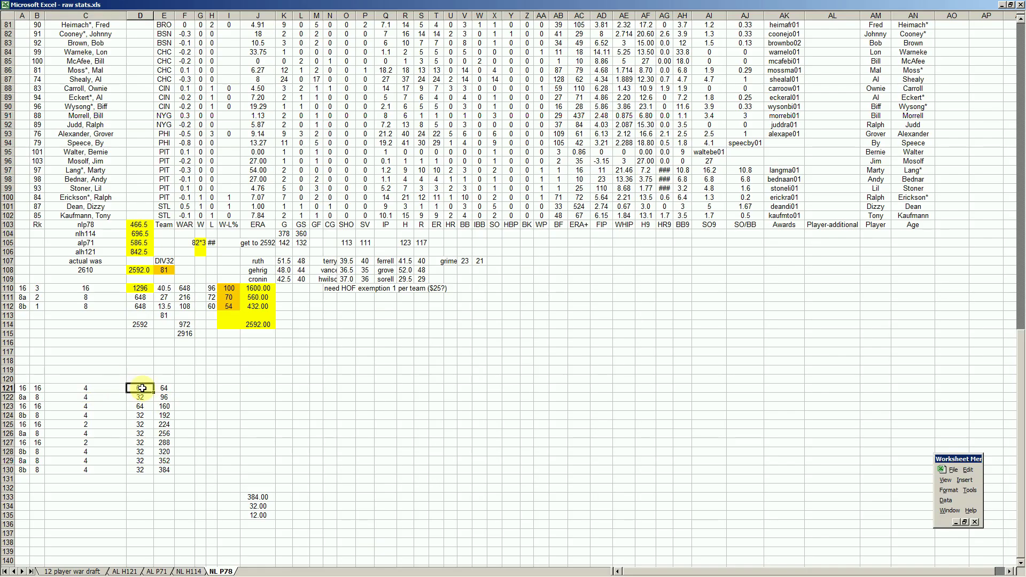
{"action": "left_click", "coordinate": [162, 388]}
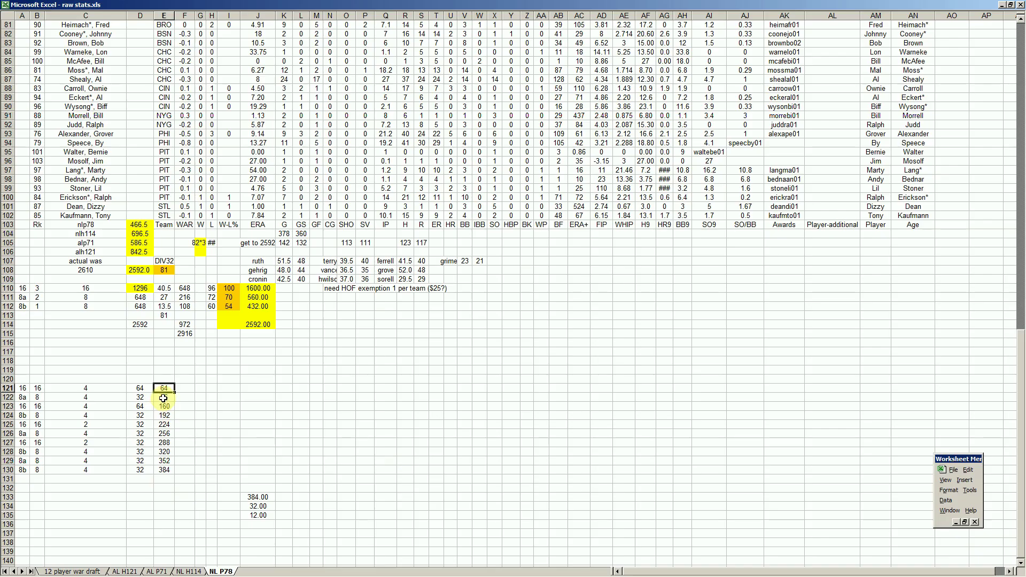
{"action": "left_click", "coordinate": [23, 398]}
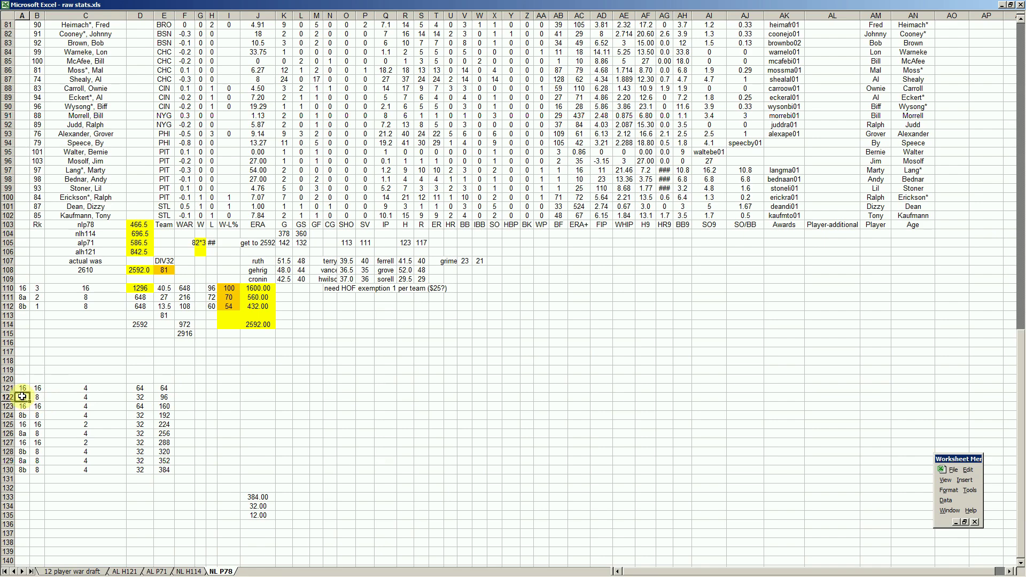
{"action": "left_click", "coordinate": [90, 399]}
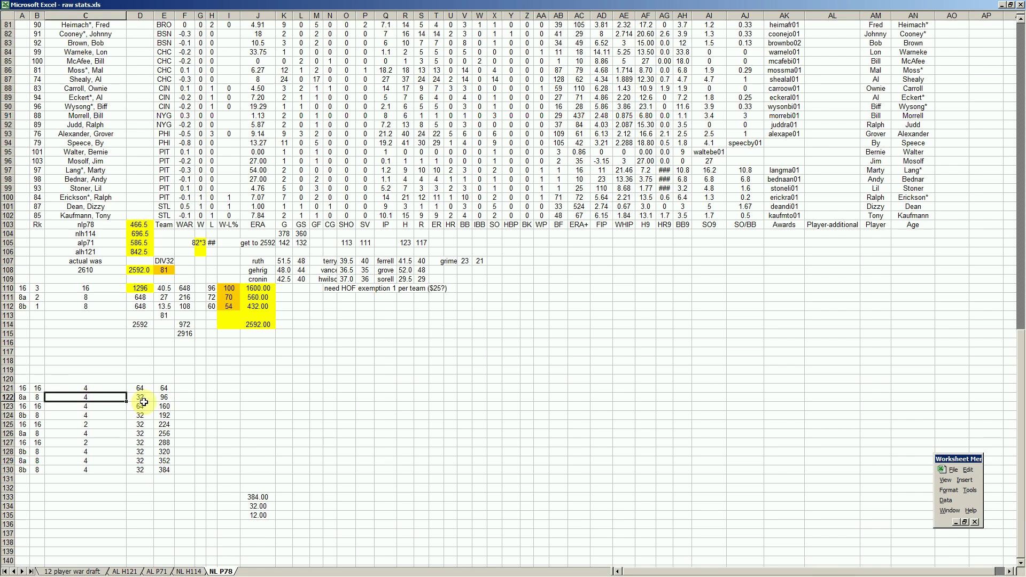
{"action": "left_click", "coordinate": [140, 401]}
{"action": "left_click", "coordinate": [161, 398]}
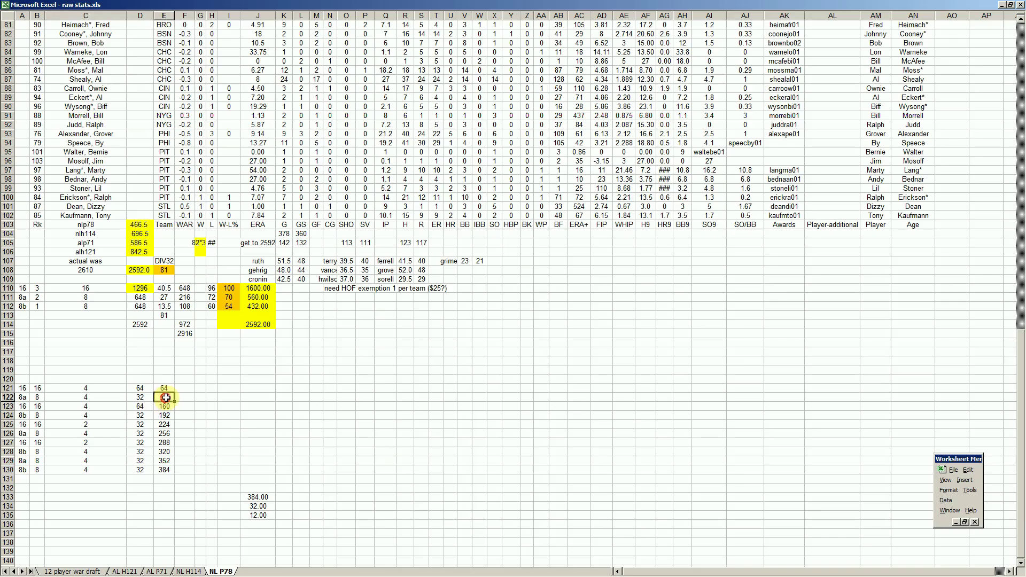
Examine the draft rounds in rows 123 to 125, row 121 and the last cumulative pick count in E130
{"action": "left_click_drag", "start_coordinate": [26, 410], "coordinate": [85, 409]}
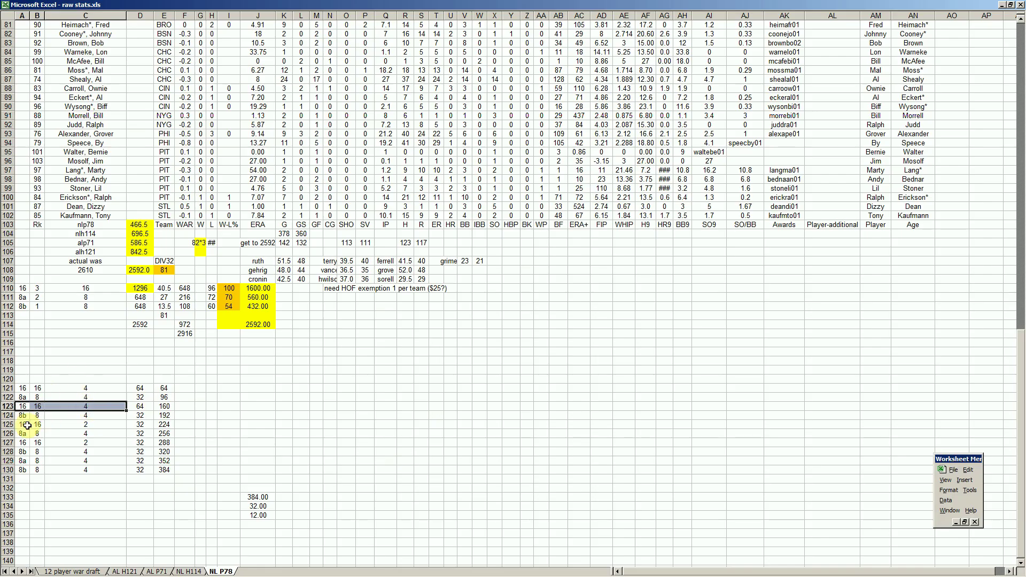
{"action": "left_click_drag", "start_coordinate": [25, 414], "coordinate": [74, 418]}
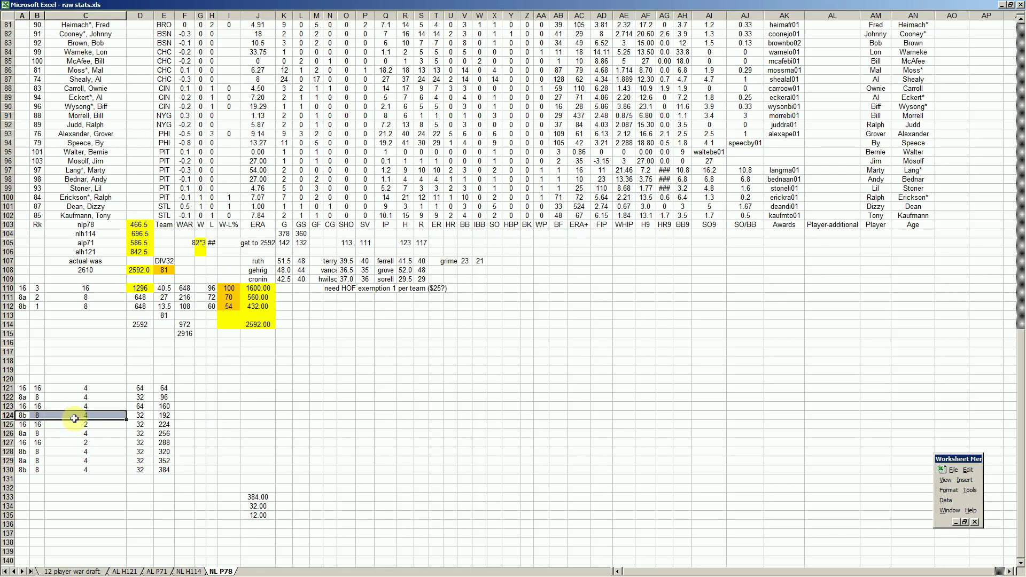
{"action": "left_click", "coordinate": [25, 425]}
{"action": "left_click", "coordinate": [81, 423]}
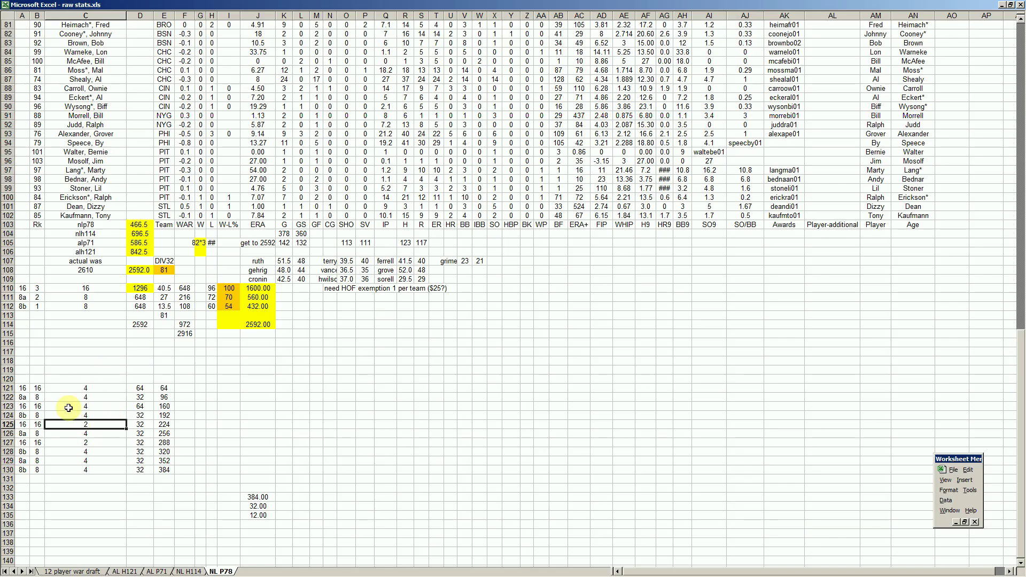
{"action": "left_click", "coordinate": [11, 389]}
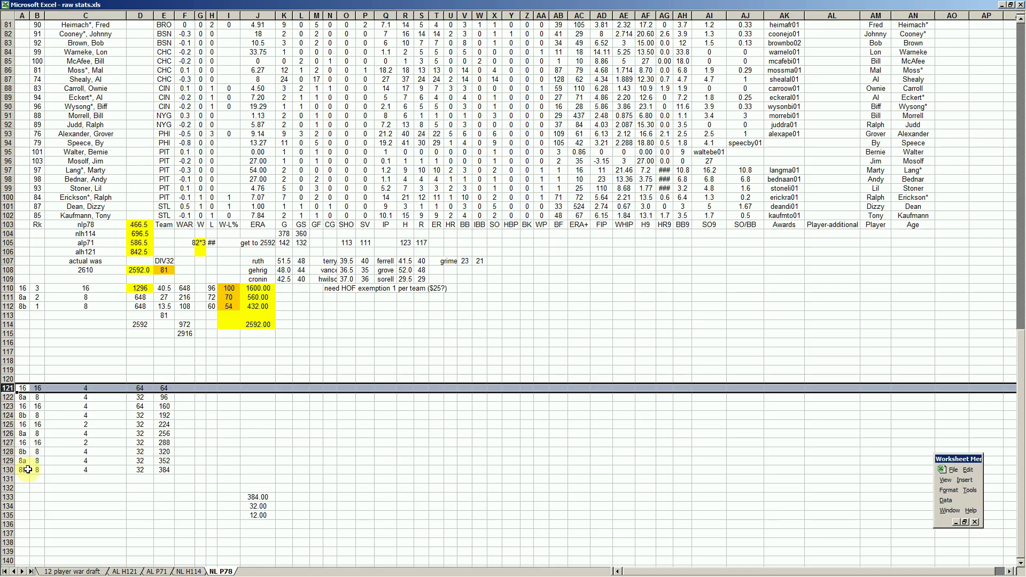
{"action": "left_click", "coordinate": [157, 472]}
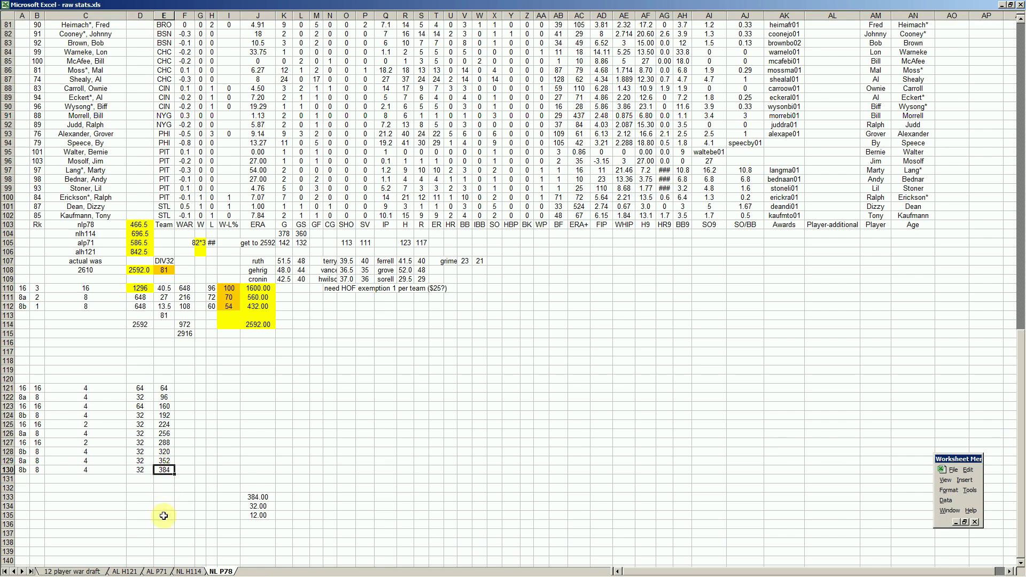
Return to the 12 player war draft sheet and highlight the BOS roster block in rows 1 to 12 and its empty slots
{"action": "left_click", "coordinate": [66, 571]}
{"action": "left_click", "coordinate": [94, 291]}
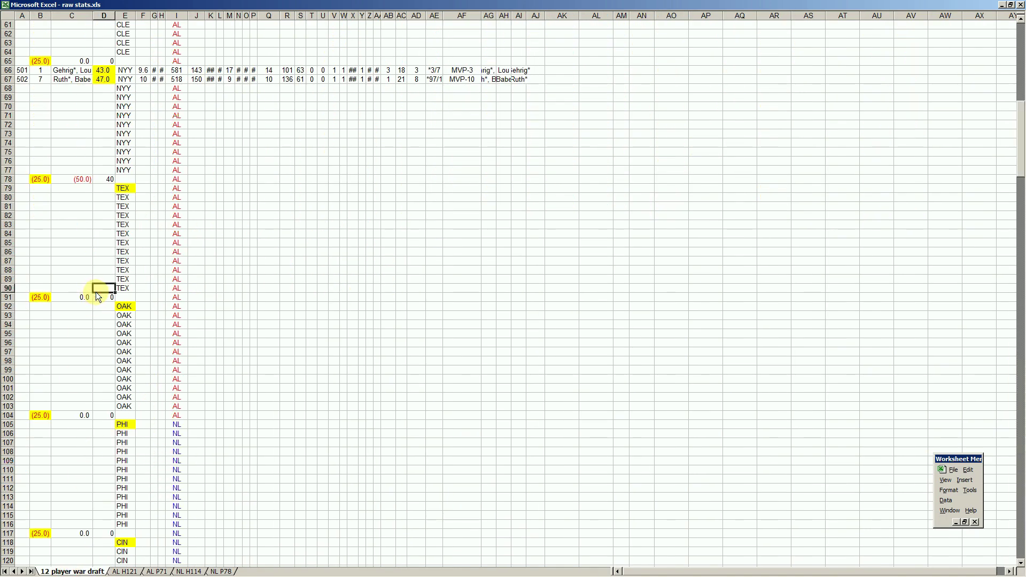
{"action": "key", "text": "Page_Up"}
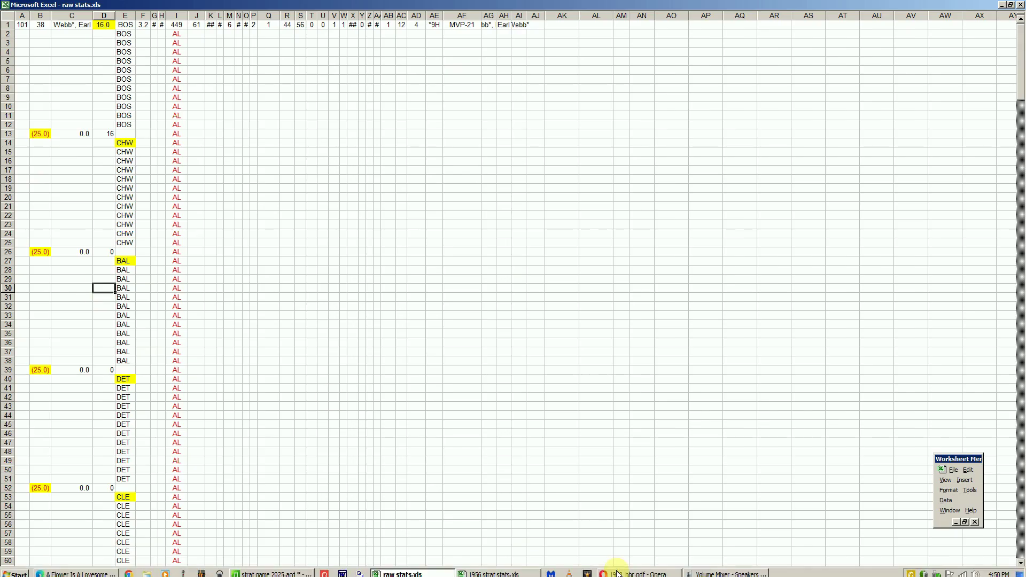
{"action": "left_click_drag", "start_coordinate": [8, 25], "coordinate": [3, 123]}
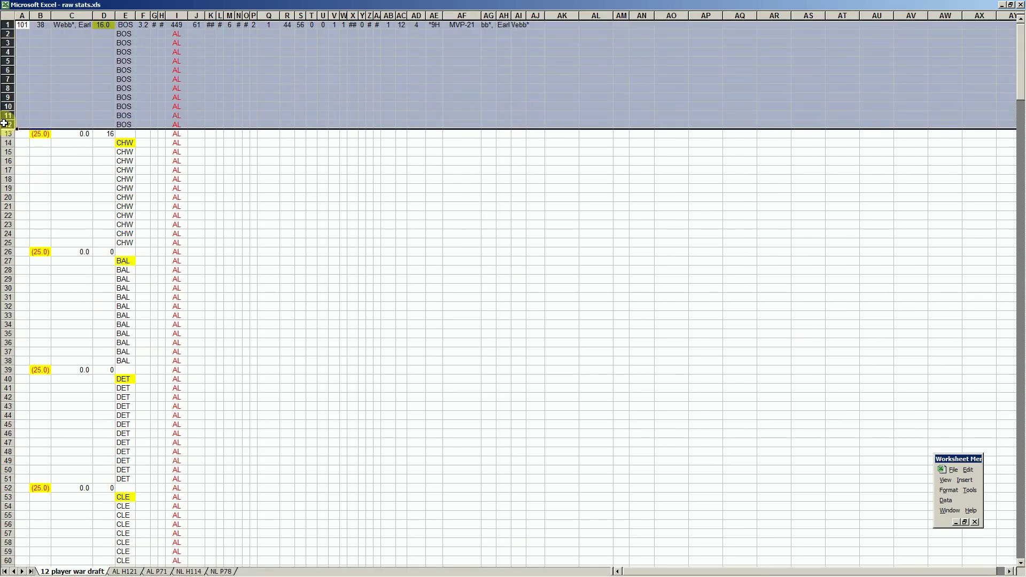
{"action": "left_click", "coordinate": [71, 70]}
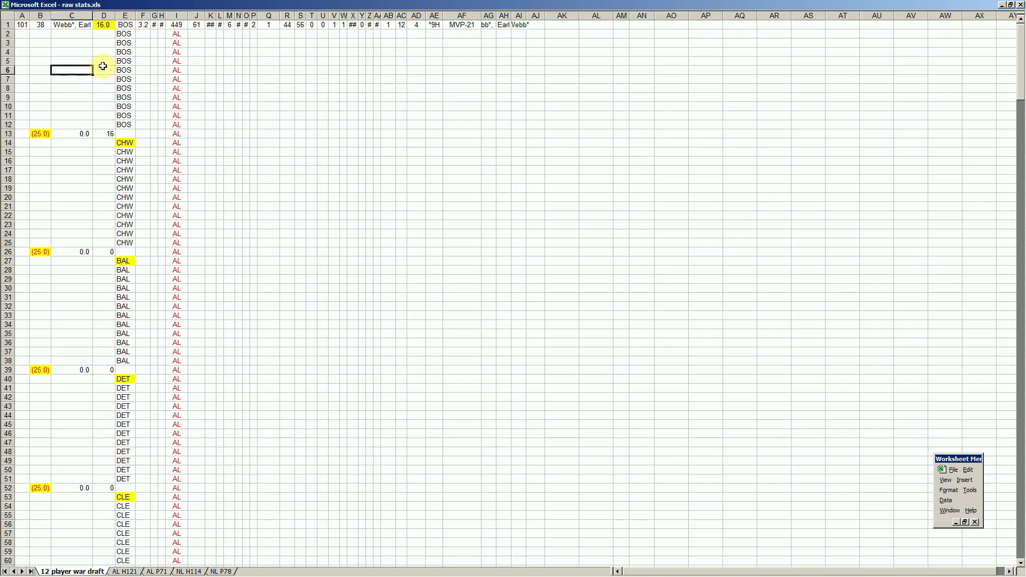
{"action": "left_click", "coordinate": [78, 80]}
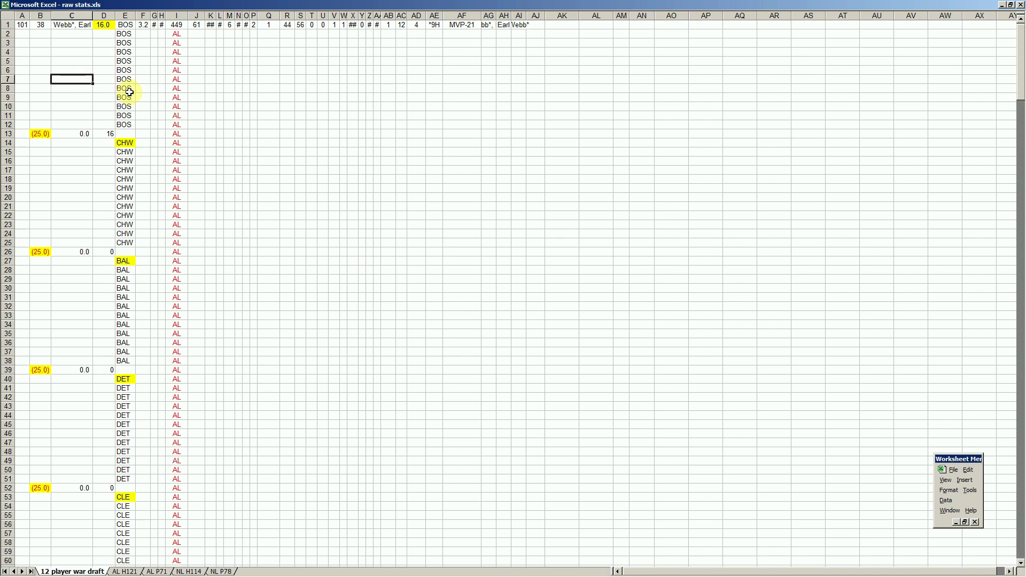
{"action": "left_click", "coordinate": [129, 104]}
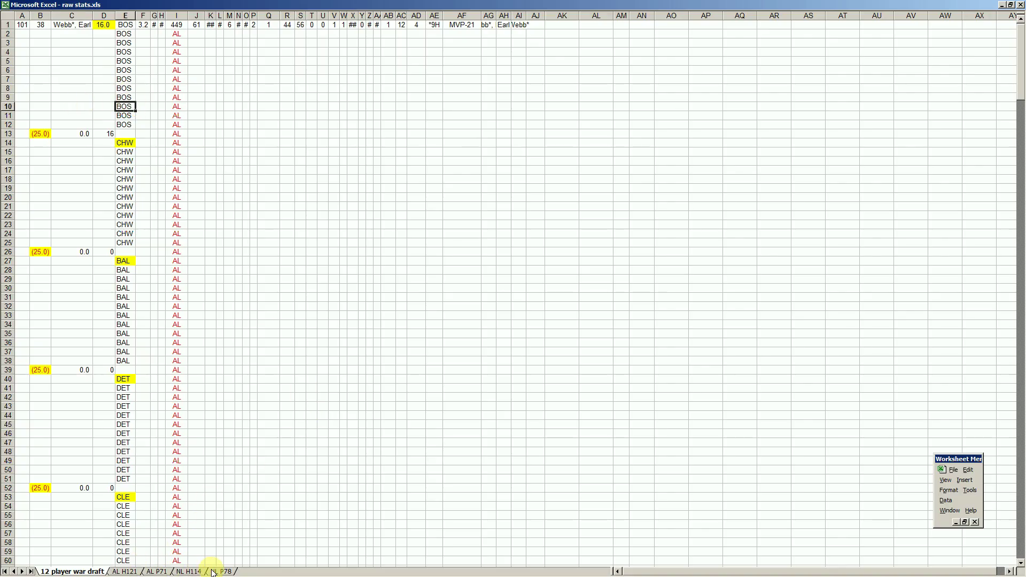
Look through the NL P78, AL P71 and AL H121 sheets and return to the 12 player war draft sheet
{"action": "left_click", "coordinate": [217, 572]}
{"action": "left_click", "coordinate": [156, 572]}
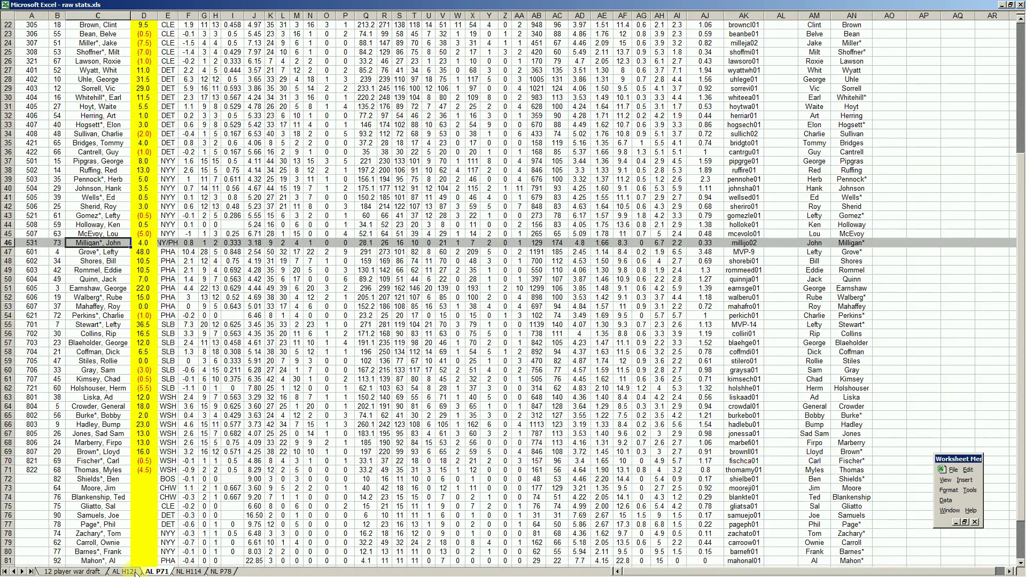
{"action": "left_click", "coordinate": [124, 572]}
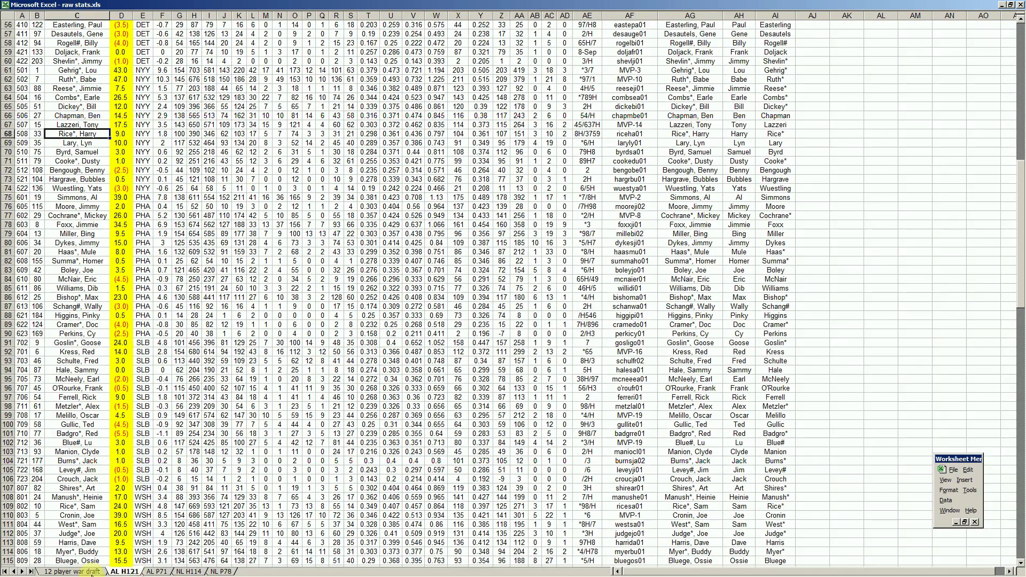
{"action": "left_click", "coordinate": [89, 572]}
Switch to the 1956 strat stats workbook and enter 1930 in L269 and 12 in M269 on the DRAFT BY WAR sheet
{"action": "left_click", "coordinate": [512, 570]}
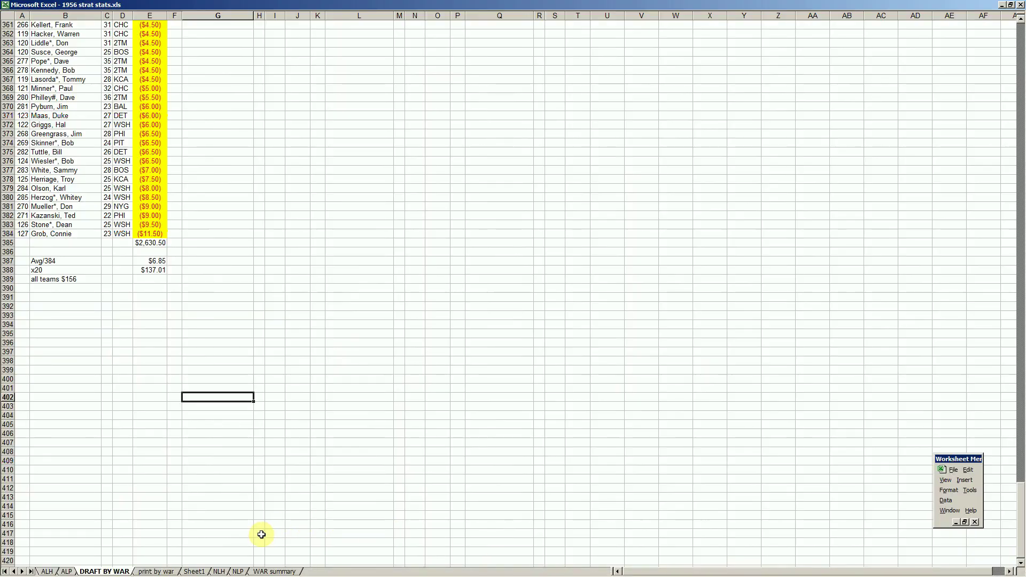
{"action": "left_click", "coordinate": [216, 337]}
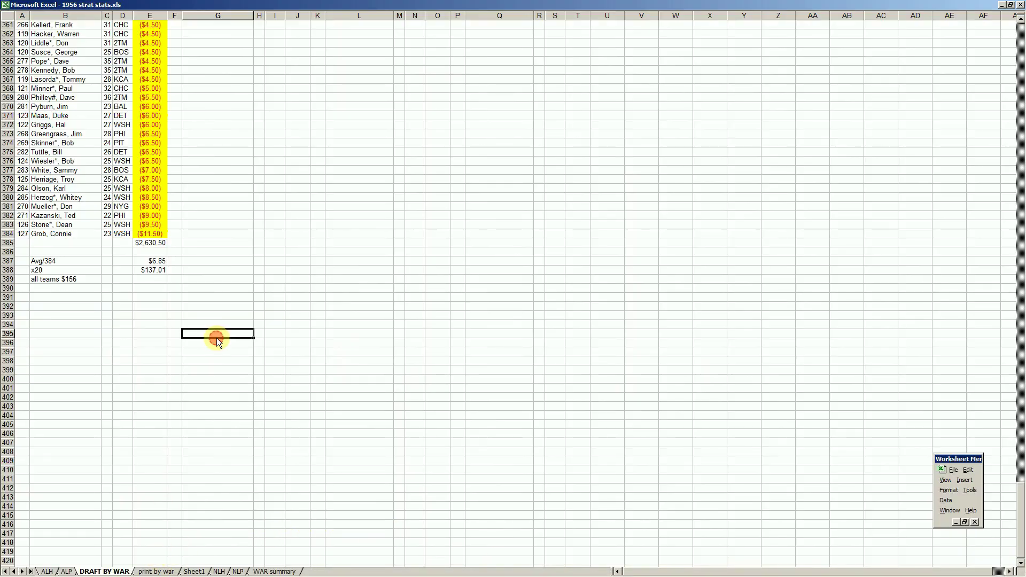
{"action": "key", "text": "Page_Up"}
{"action": "key", "text": "Page_Up"}
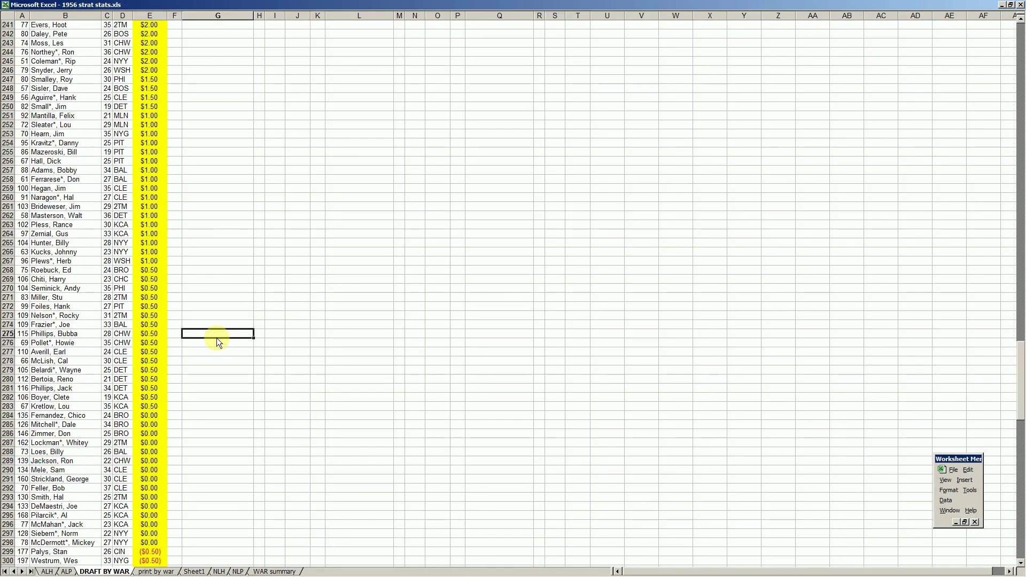
{"action": "left_click", "coordinate": [369, 278]}
{"action": "type", "text": "1930"}
{"action": "key", "text": "Tab"}
{"action": "type", "text": "12"}
{"action": "key", "text": "Return"}
{"action": "key", "text": "Return"}
Enter 1956 with 12 in L271:M271 and 1961 with 14 in L273:M273
{"action": "type", "text": "19"}
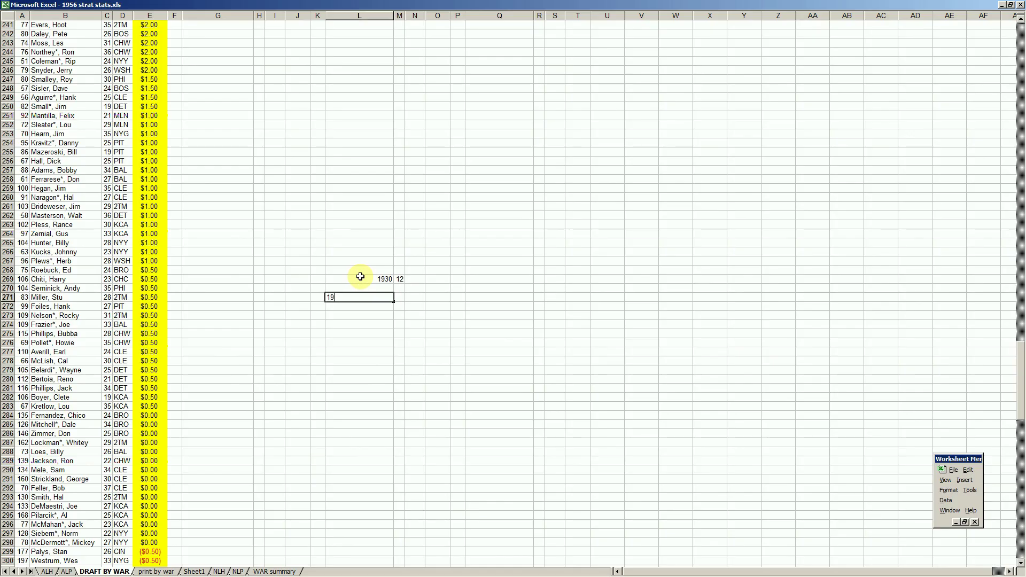
{"action": "key", "text": "Tab"}
{"action": "type", "text": "12"}
{"action": "key", "text": "Return"}
{"action": "key", "text": "Return"}
{"action": "type", "text": "1961"}
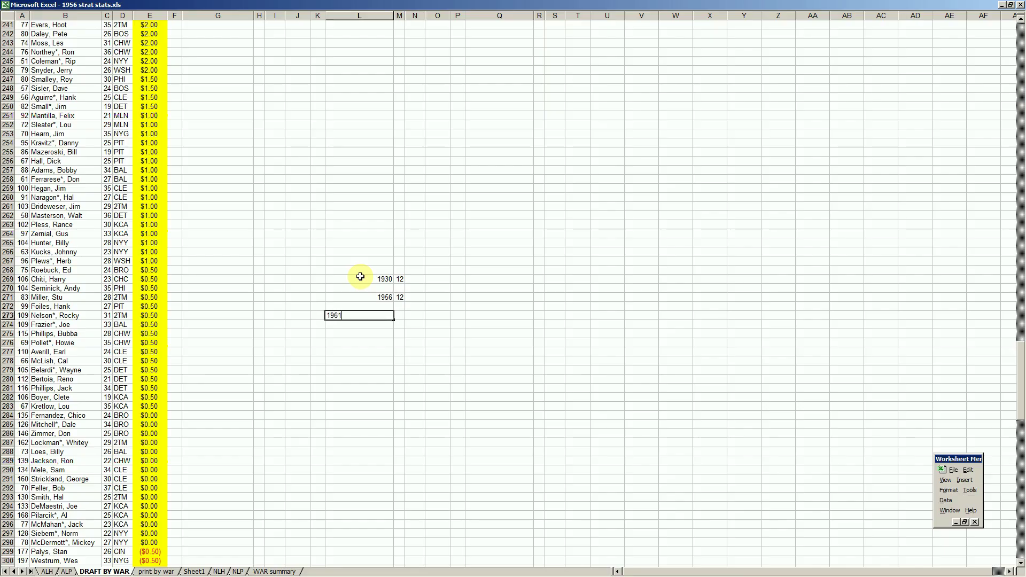
{"action": "key", "text": "Tab"}
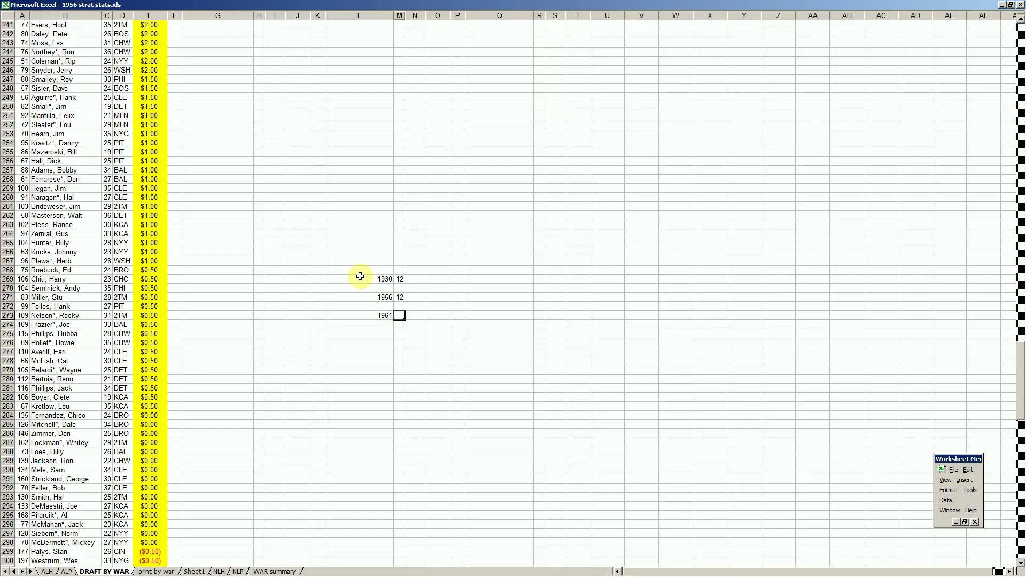
{"action": "key", "text": "Return"}
{"action": "key", "text": "Return"}
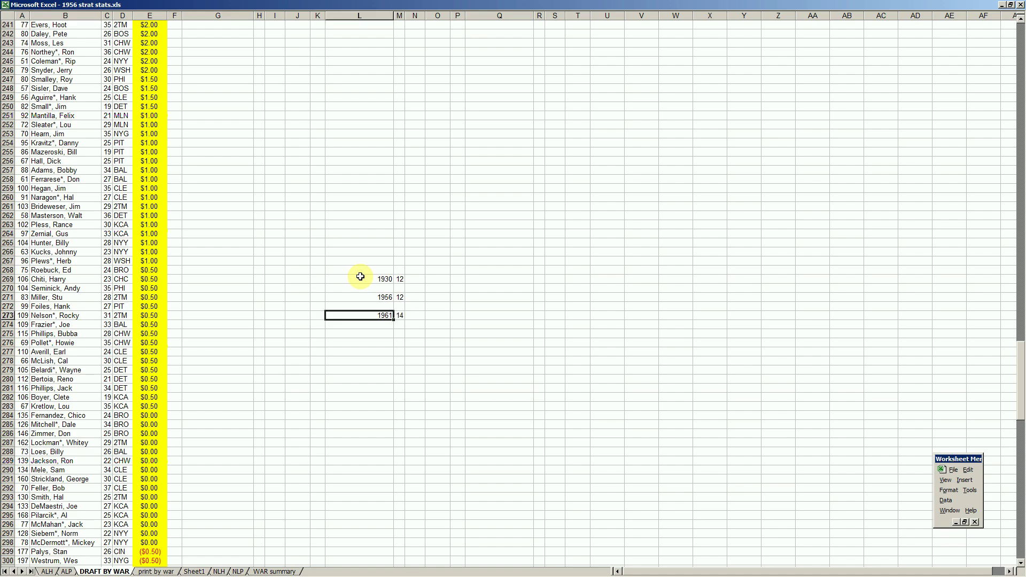
Enter 1968 with 15 in L275:M275 and add up the four seasons' roster sizes in M277
{"action": "type", "text": "1968"}
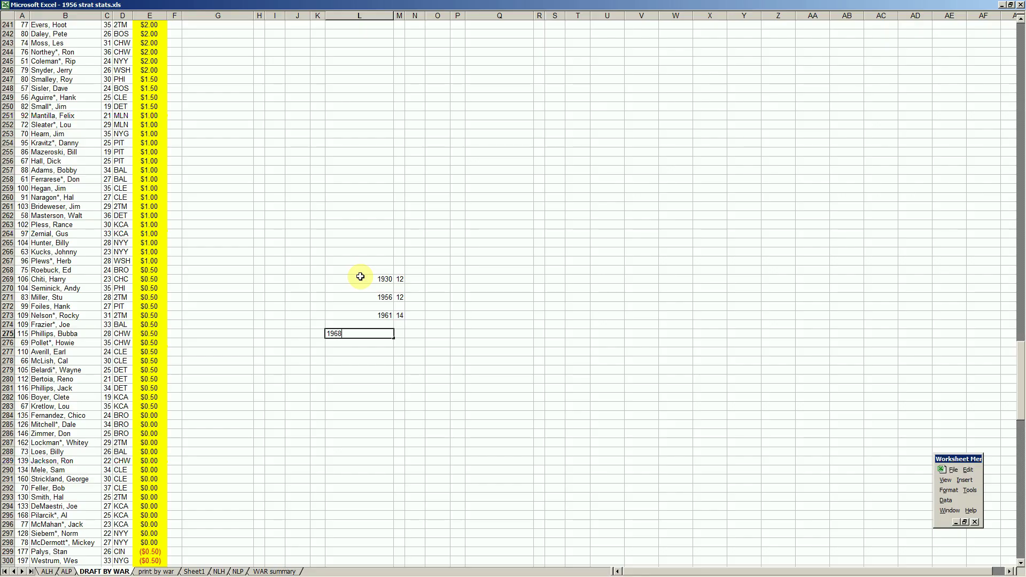
{"action": "key", "text": "Tab"}
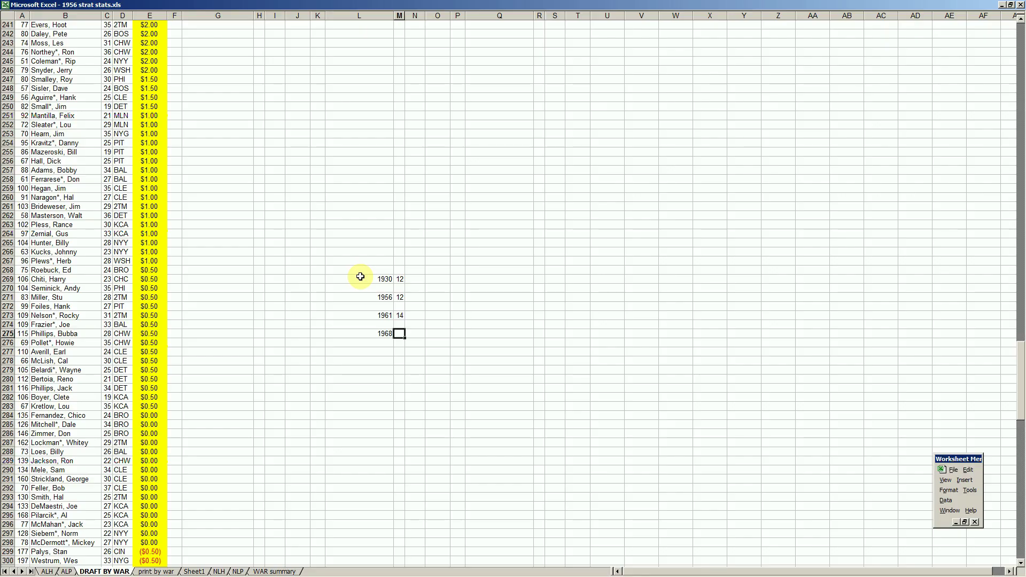
{"action": "key", "text": "Return"}
{"action": "key", "text": "Return"}
{"action": "key", "text": "Return"}
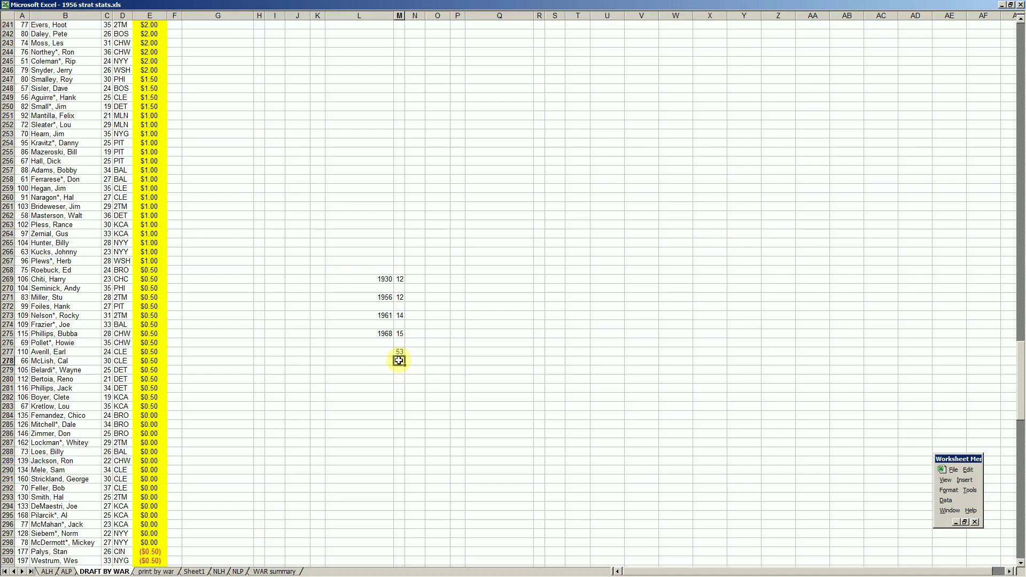
Go over the 1930, 1956, 1961 and 1968 entries in L269:L275 of the roster size list
{"action": "left_click", "coordinate": [388, 333]}
{"action": "left_click", "coordinate": [390, 315]}
{"action": "left_click", "coordinate": [389, 297]}
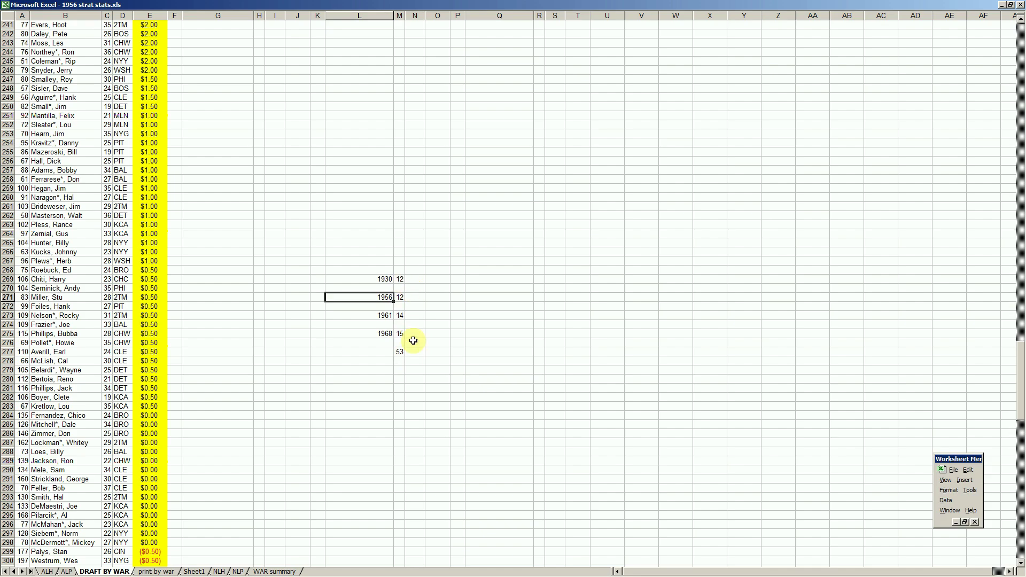
{"action": "left_click", "coordinate": [397, 370]}
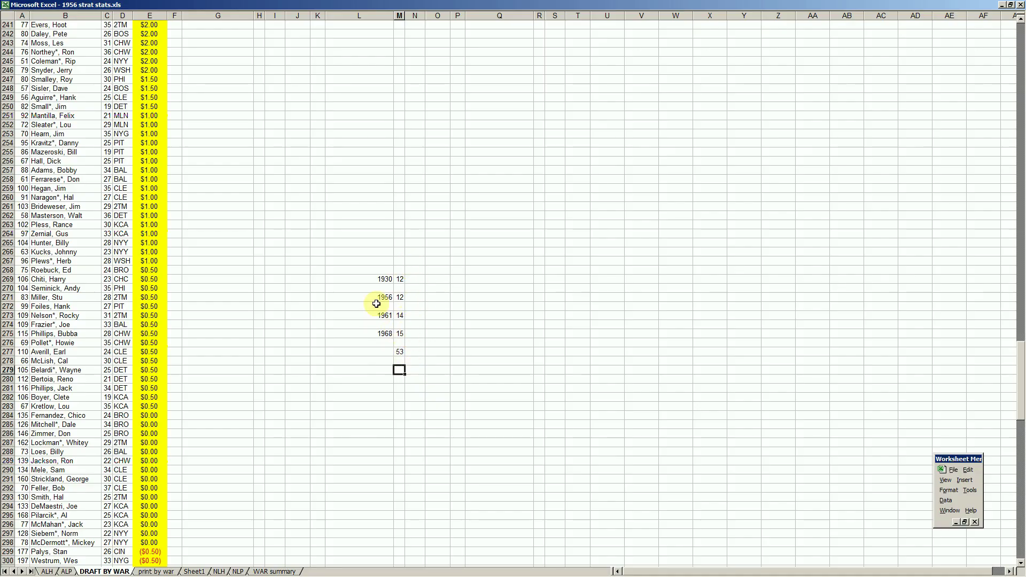
{"action": "left_click", "coordinate": [383, 278]}
{"action": "left_click", "coordinate": [389, 297]}
{"action": "left_click", "coordinate": [388, 316]}
{"action": "left_click", "coordinate": [390, 333]}
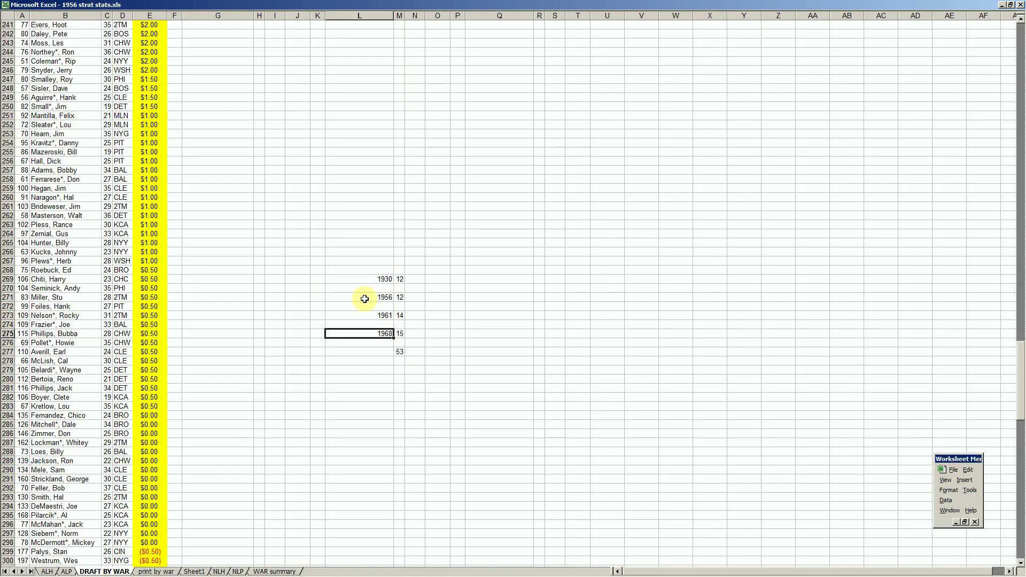
{"action": "left_click", "coordinate": [381, 279]}
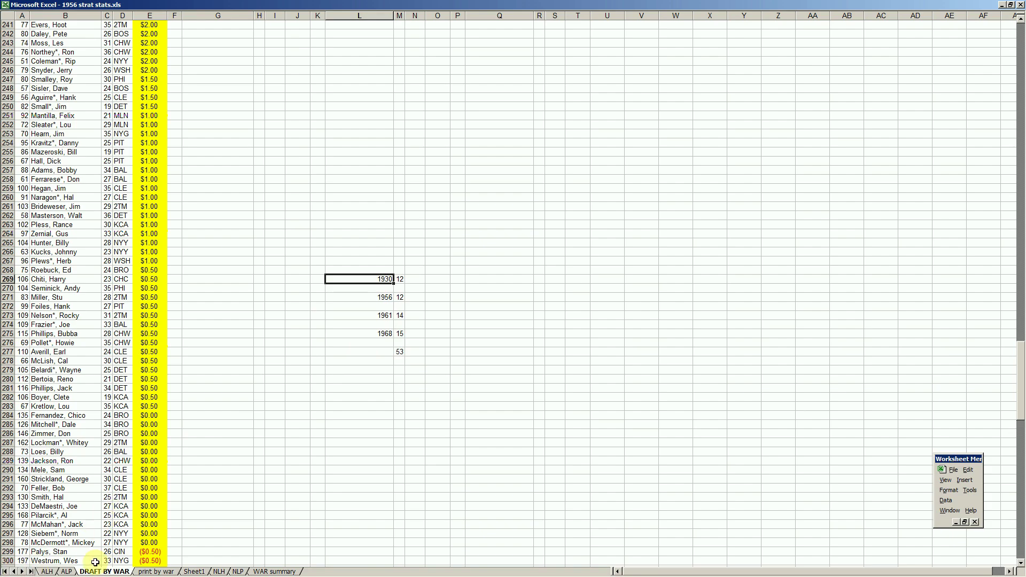
Switch to the raw stats workbook and review the BOS, CHW, BAL and DET roster blocks and the budget cells B13 and B26
{"action": "left_click", "coordinate": [418, 571]}
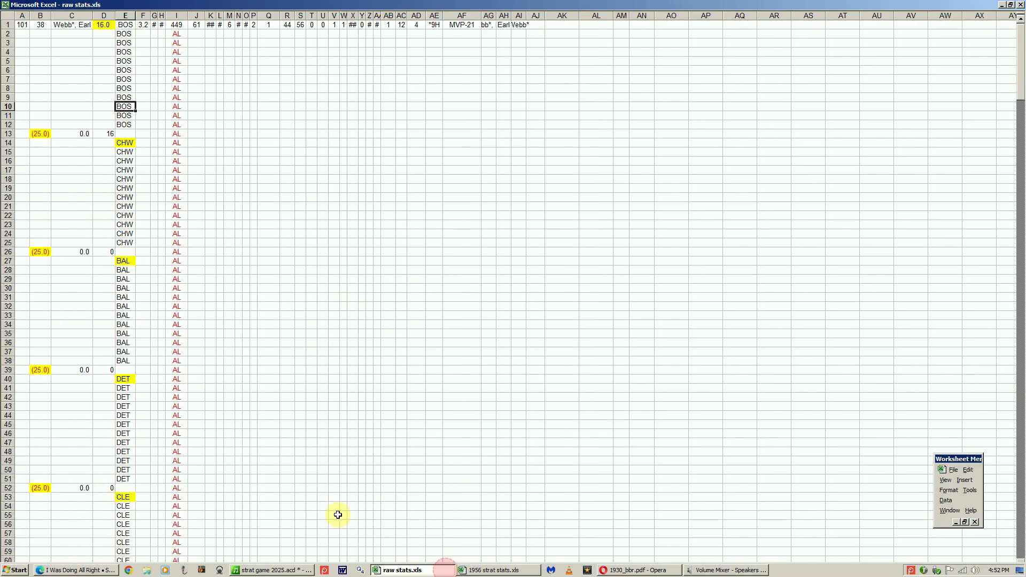
{"action": "left_click", "coordinate": [64, 88]}
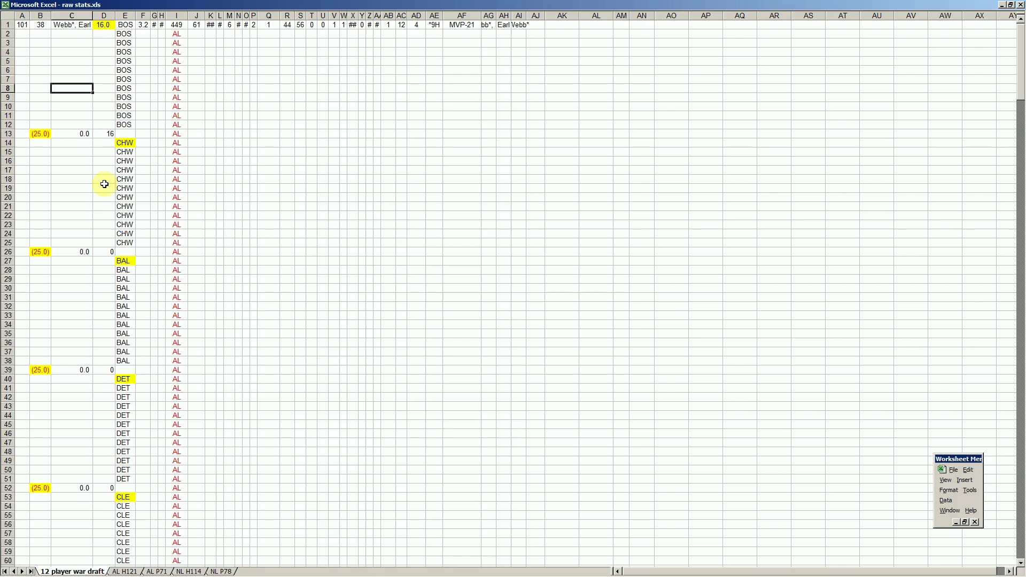
{"action": "left_click", "coordinate": [41, 134]}
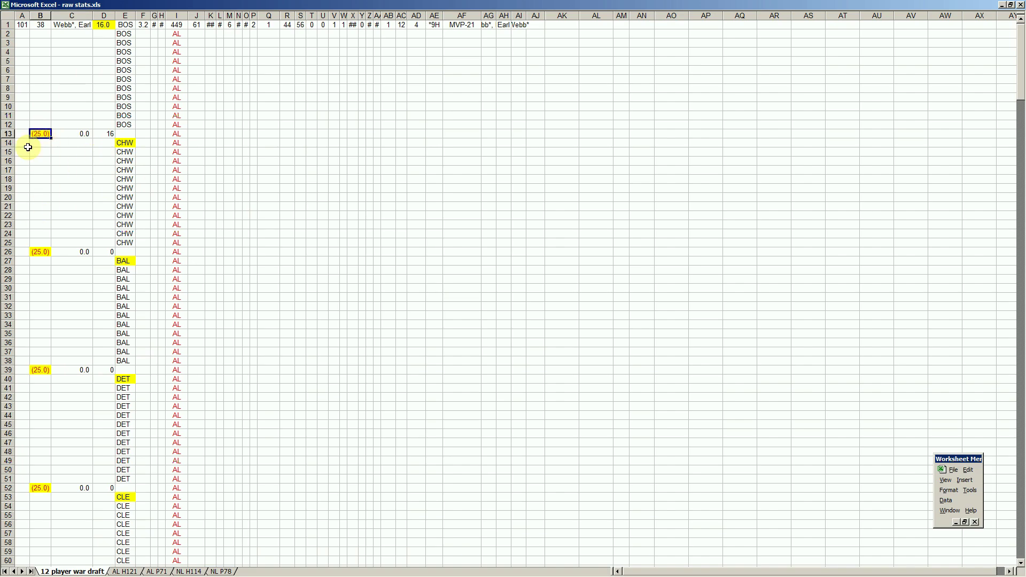
{"action": "left_click", "coordinate": [42, 252]}
{"action": "left_click", "coordinate": [84, 314]}
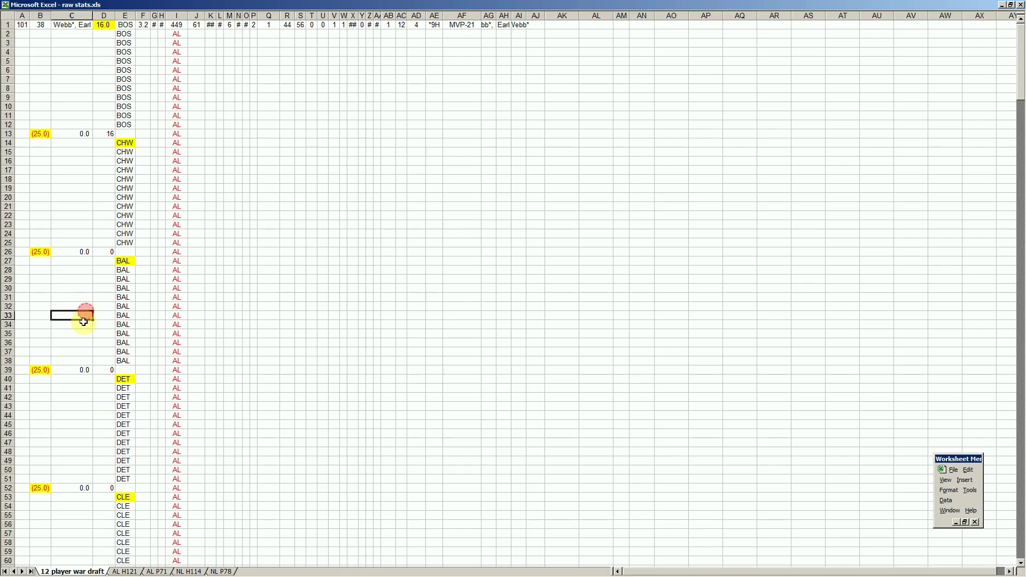
{"action": "left_click", "coordinate": [86, 342]}
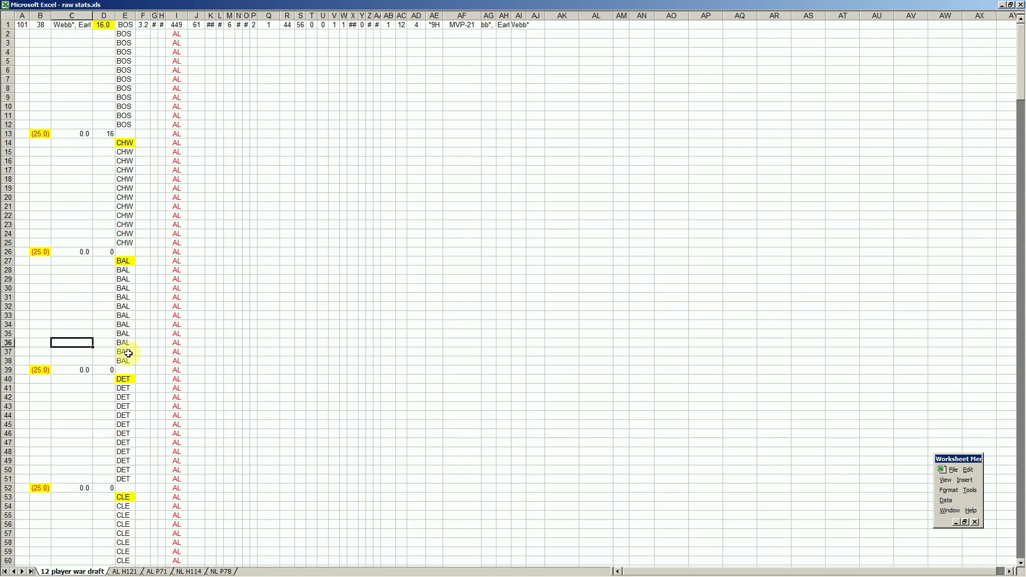
{"action": "left_click", "coordinate": [126, 406]}
Look through the remaining team blocks of the 12 player war draft sheet down to the MNT teams LVR and POR
{"action": "scroll", "coordinate": [140, 397], "scroll_direction": "down", "scroll_amount": 20}
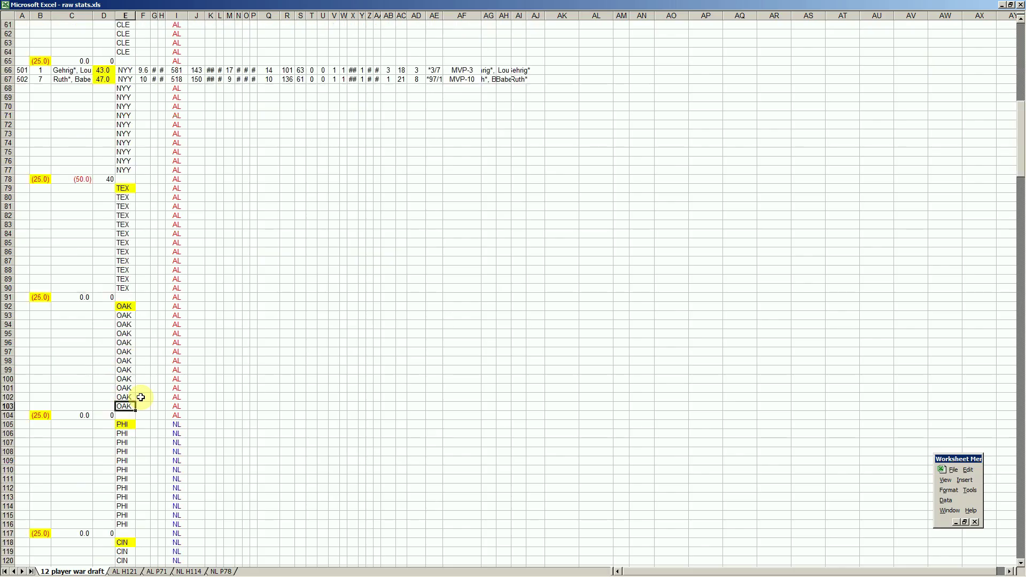
{"action": "key", "text": "Page_Down"}
{"action": "key", "text": "Page_Down"}
{"action": "key", "text": "Page_Down"}
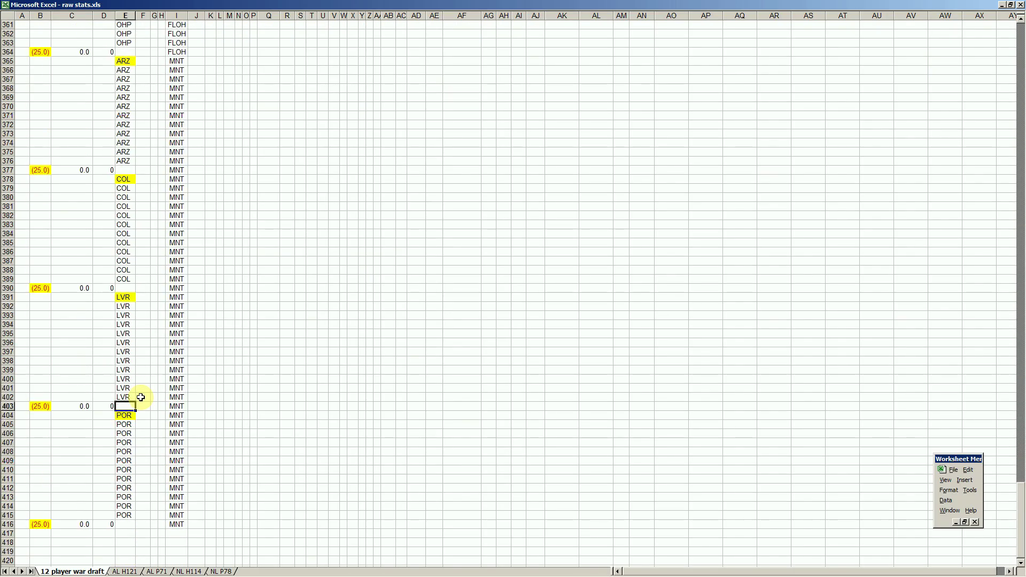
{"action": "left_click", "coordinate": [121, 459]}
{"action": "left_click", "coordinate": [123, 325]}
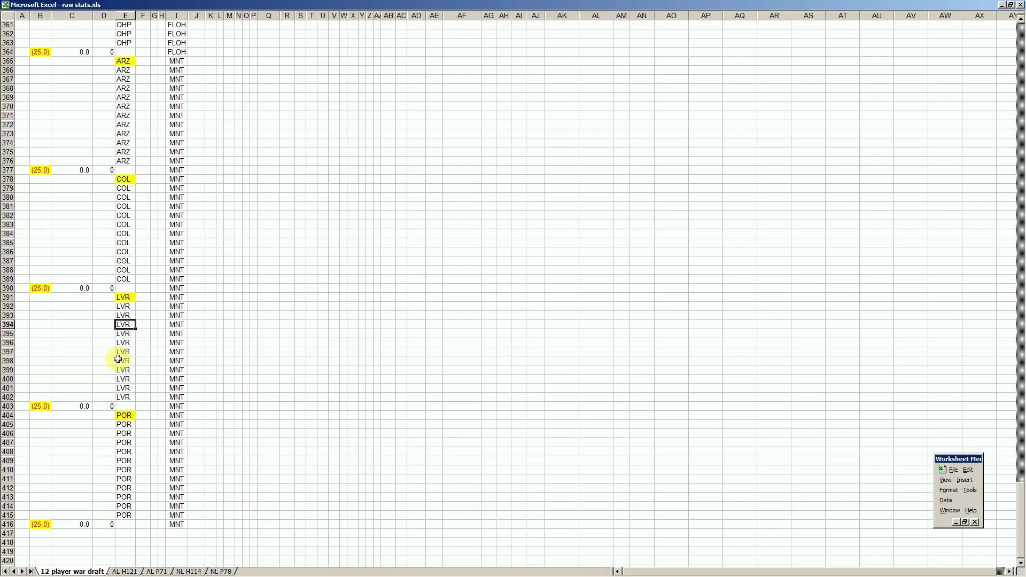
{"action": "left_click", "coordinate": [143, 425]}
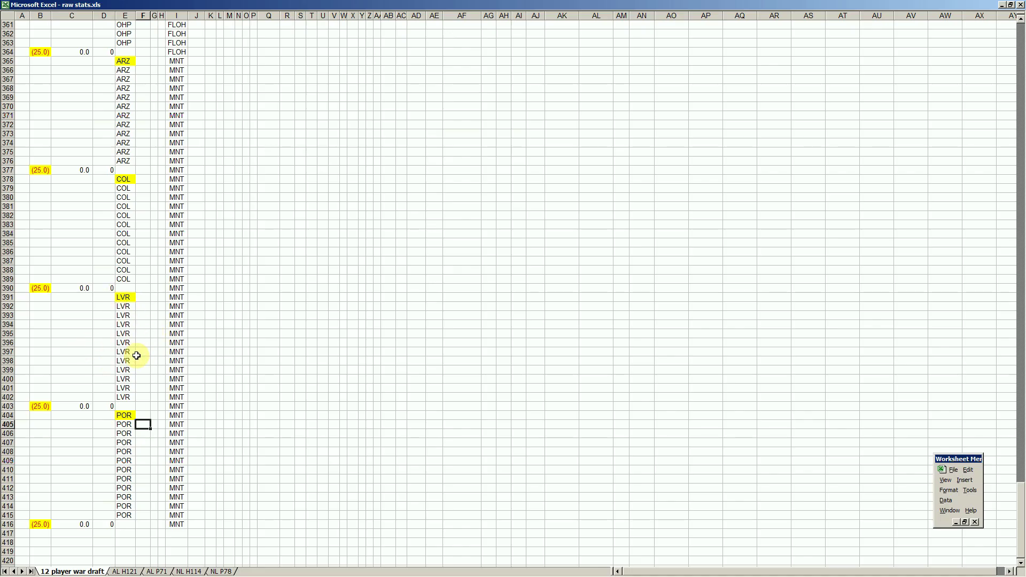
{"action": "left_click", "coordinate": [126, 334]}
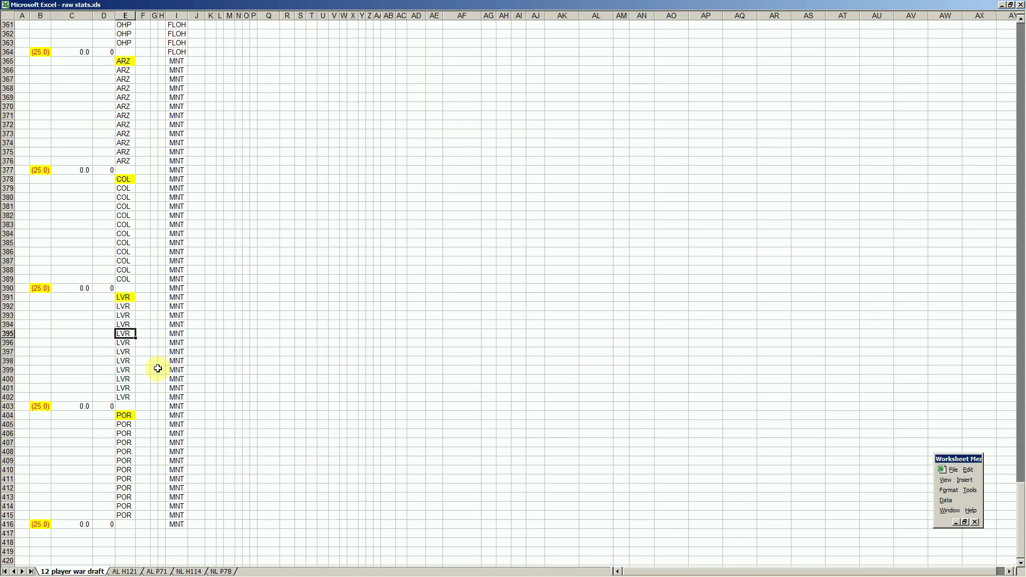
Open the NL H114 sheet and examine the hitters and their prices from the PIT rows up through PHI, NYG and CIN to row 43
{"action": "left_click", "coordinate": [189, 571]}
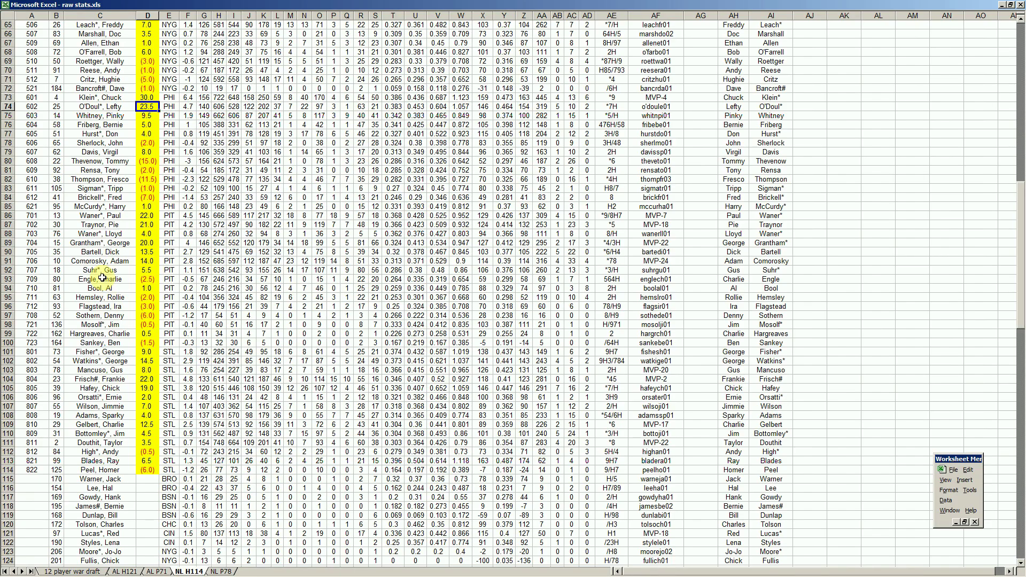
{"action": "left_click", "coordinate": [103, 224]}
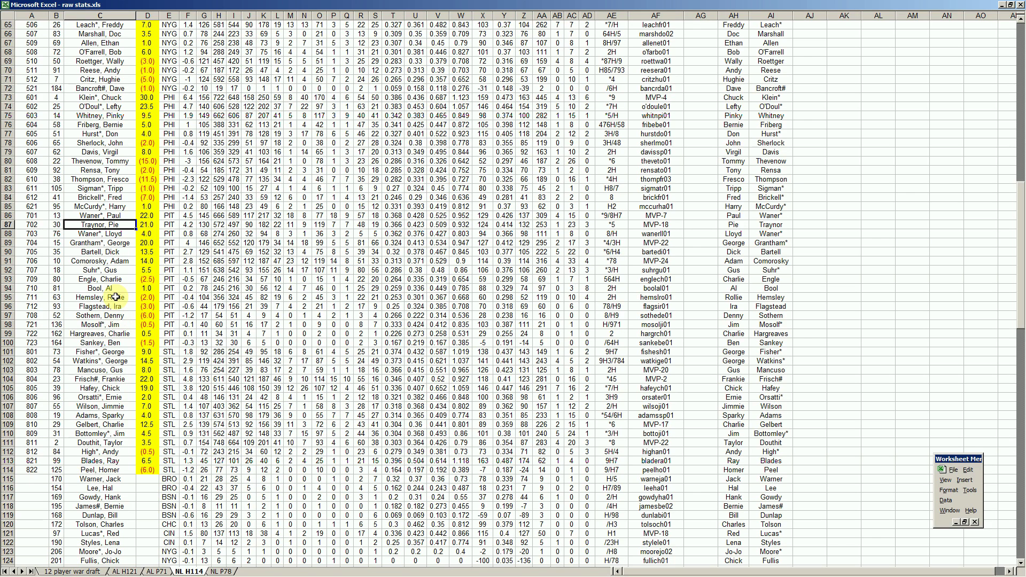
{"action": "left_click", "coordinate": [118, 115]}
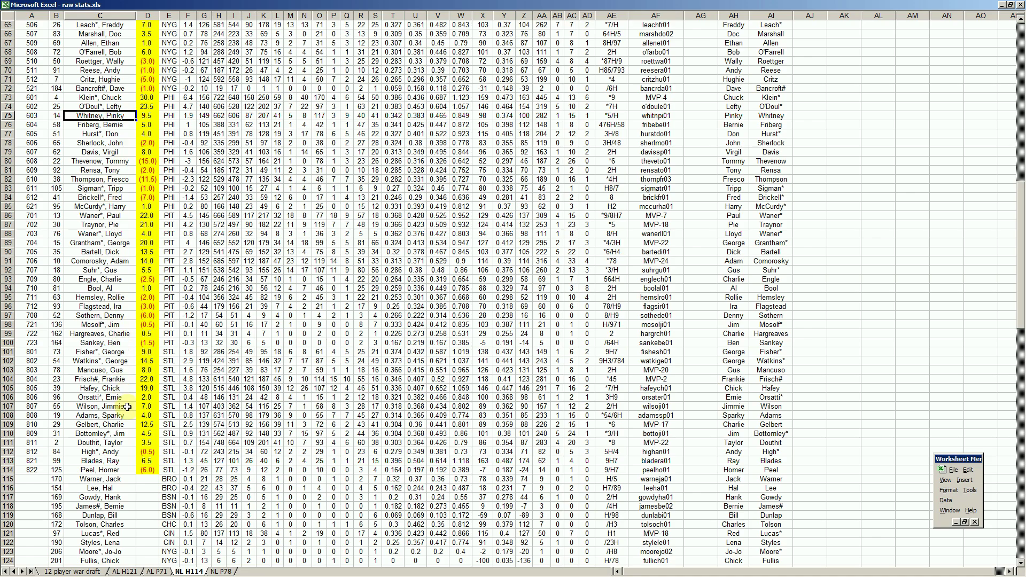
{"action": "left_click", "coordinate": [117, 241]}
{"action": "key", "text": "Up"}
{"action": "key", "text": "Up"}
{"action": "key", "text": "Up"}
{"action": "key", "text": "Up"}
{"action": "key", "text": "Up"}
{"action": "key", "text": "Up"}
{"action": "key", "text": "Up"}
{"action": "key", "text": "Up"}
{"action": "key", "text": "Up"}
{"action": "key", "text": "Up"}
{"action": "key", "text": "Up"}
{"action": "key", "text": "Up"}
{"action": "key", "text": "Up"}
{"action": "key", "text": "Up"}
{"action": "key", "text": "Up"}
{"action": "key", "text": "Up"}
{"action": "key", "text": "Up"}
{"action": "key", "text": "Up"}
{"action": "key", "text": "Up"}
{"action": "key", "text": "Up"}
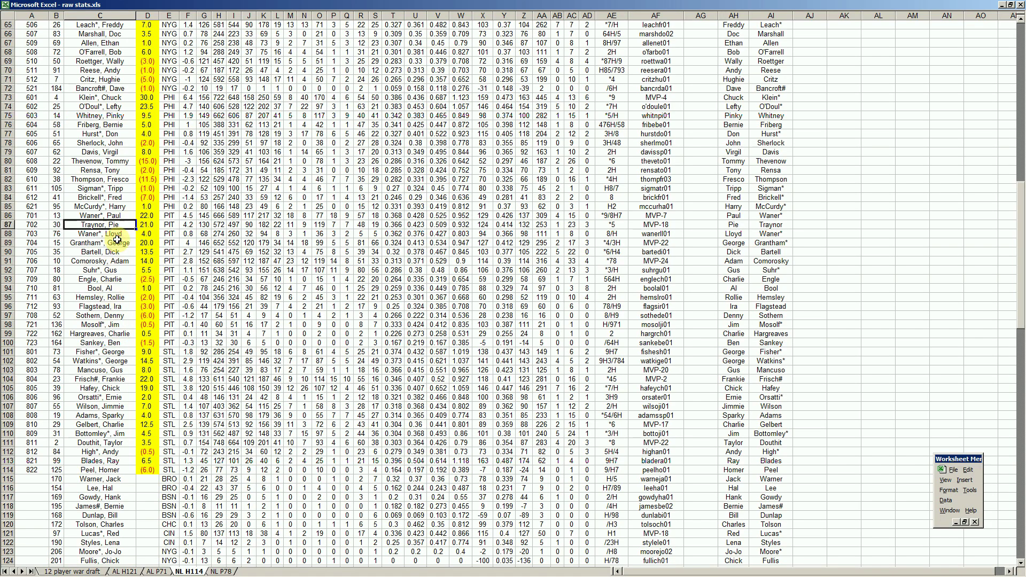
{"action": "key", "text": "Up"}
{"action": "key", "text": "Up"}
{"action": "key", "text": "Up"}
{"action": "key", "text": "Up"}
{"action": "key", "text": "Up"}
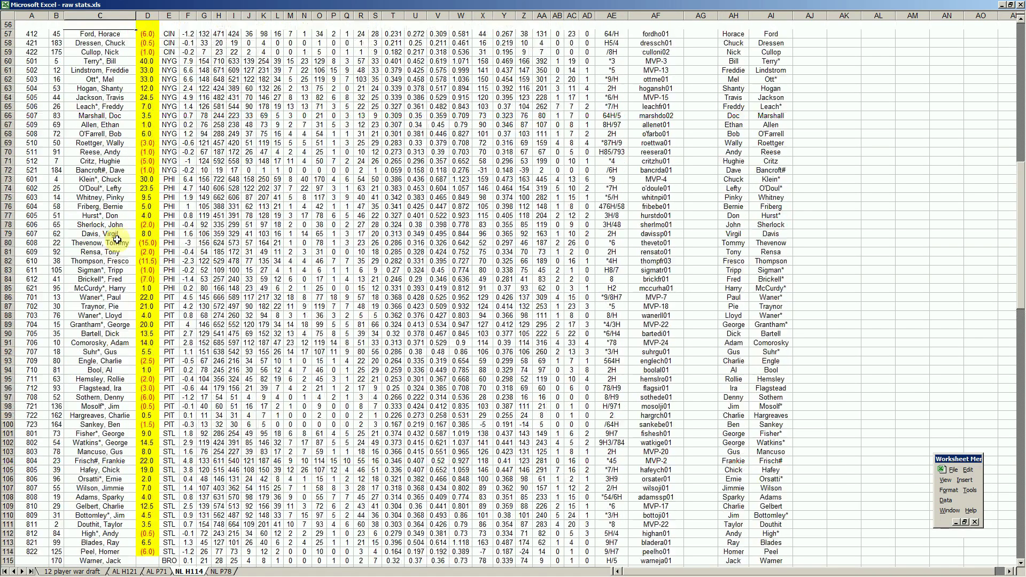
{"action": "key", "text": "Up"}
{"action": "key", "text": "Up"}
{"action": "key", "text": "Up"}
{"action": "key", "text": "Up"}
{"action": "key", "text": "Up"}
{"action": "key", "text": "Up"}
{"action": "key", "text": "Up"}
{"action": "key", "text": "Up"}
{"action": "key", "text": "Up"}
{"action": "key", "text": "Up"}
{"action": "key", "text": "Up"}
{"action": "key", "text": "Up"}
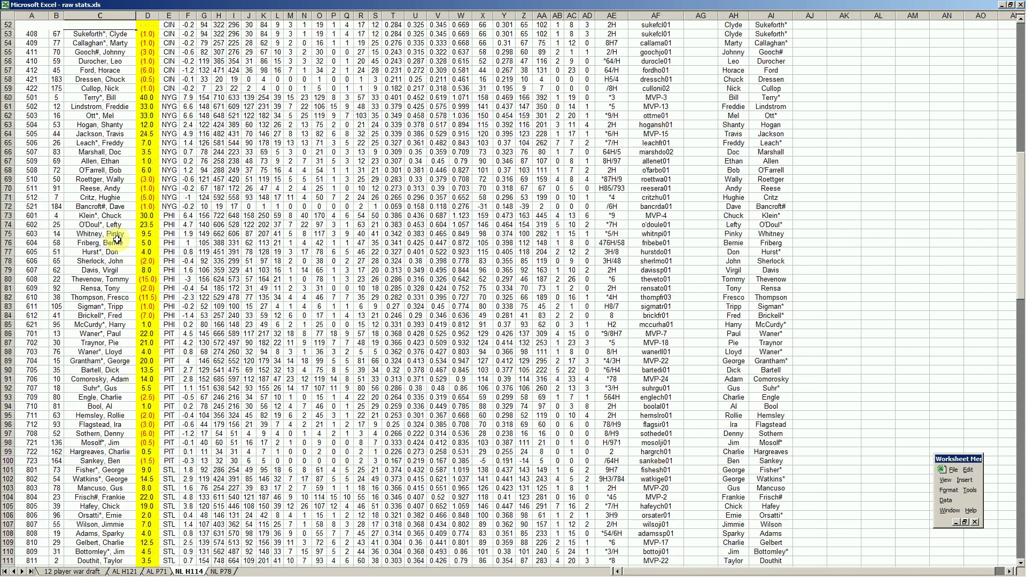
{"action": "key", "text": "Up"}
{"action": "key", "text": "Up"}
{"action": "key", "text": "Up"}
{"action": "key", "text": "Up"}
{"action": "key", "text": "Up"}
{"action": "key", "text": "Up"}
{"action": "key", "text": "Up"}
{"action": "key", "text": "Up"}
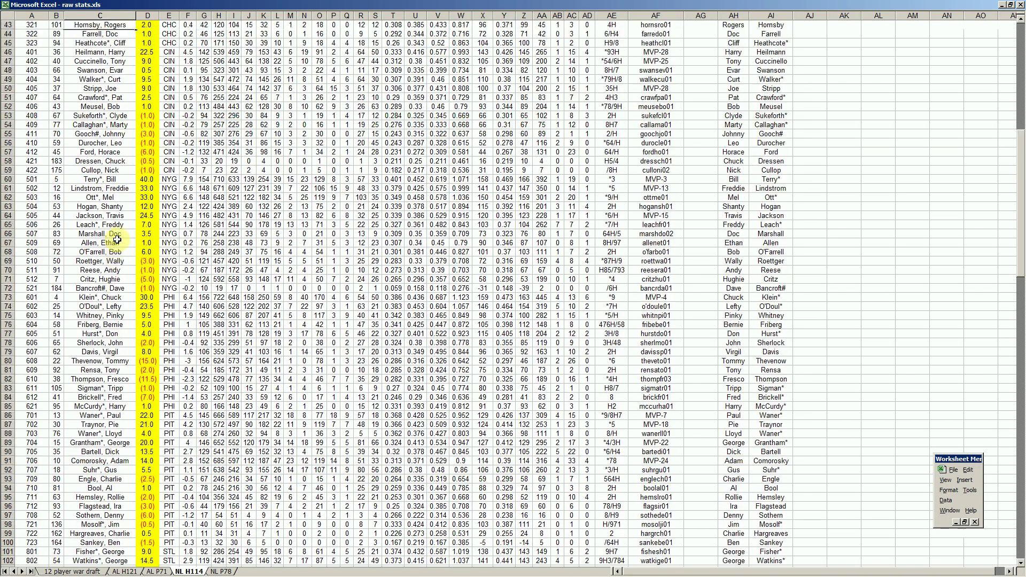
Examine the CIN, CHC and BRO hitters and their draft prices, working back and forth up to row 20
{"action": "key", "text": "Down"}
{"action": "key", "text": "Down"}
{"action": "key", "text": "Down"}
{"action": "key", "text": "Down"}
{"action": "key", "text": "Down"}
{"action": "key", "text": "Down"}
{"action": "key", "text": "Down"}
{"action": "key", "text": "Down"}
{"action": "key", "text": "Down"}
{"action": "key", "text": "Down"}
{"action": "key", "text": "Up"}
{"action": "key", "text": "Up"}
{"action": "key", "text": "Down"}
{"action": "key", "text": "Down"}
{"action": "key", "text": "Up"}
{"action": "key", "text": "Up"}
{"action": "key", "text": "Up"}
{"action": "key", "text": "Up"}
{"action": "key", "text": "Up"}
{"action": "key", "text": "Up"}
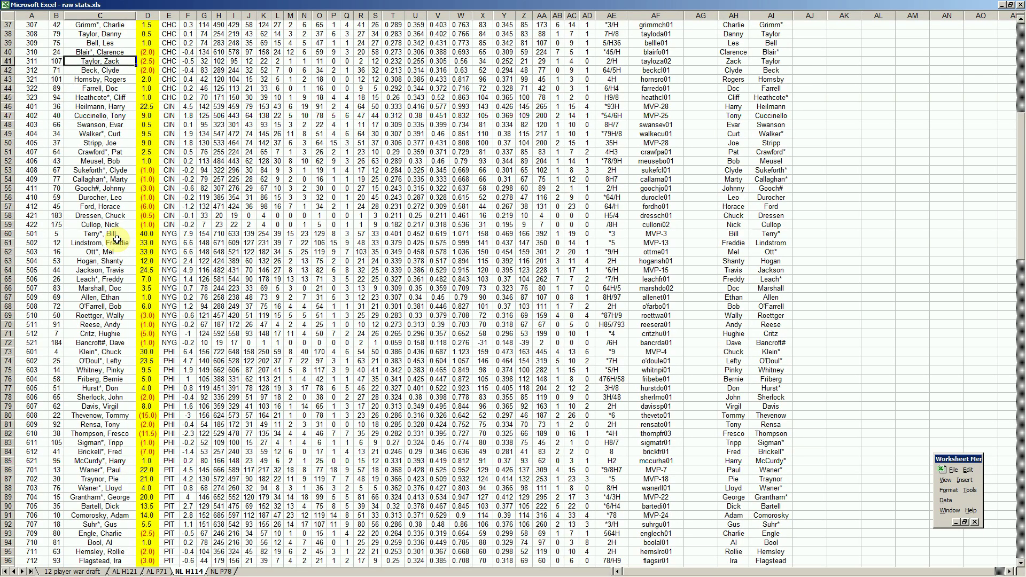
{"action": "key", "text": "Up"}
{"action": "key", "text": "Up"}
{"action": "key", "text": "Down"}
{"action": "key", "text": "Down"}
{"action": "key", "text": "Up"}
{"action": "key", "text": "Down"}
{"action": "key", "text": "Up"}
{"action": "key", "text": "Up"}
{"action": "key", "text": "Up"}
{"action": "key", "text": "Up"}
{"action": "key", "text": "Up"}
{"action": "key", "text": "Up"}
{"action": "key", "text": "Up"}
{"action": "key", "text": "Down"}
{"action": "key", "text": "Down"}
{"action": "key", "text": "Up"}
{"action": "key", "text": "Up"}
{"action": "key", "text": "Up"}
{"action": "key", "text": "Up"}
{"action": "key", "text": "Up"}
{"action": "key", "text": "Up"}
{"action": "key", "text": "Up"}
{"action": "key", "text": "Up"}
{"action": "key", "text": "Up"}
{"action": "key", "text": "Down"}
{"action": "key", "text": "Down"}
{"action": "key", "text": "Down"}
{"action": "key", "text": "Up"}
{"action": "key", "text": "Up"}
{"action": "key", "text": "Up"}
{"action": "key", "text": "Up"}
{"action": "key", "text": "Up"}
{"action": "key", "text": "Up"}
{"action": "key", "text": "Up"}
{"action": "key", "text": "Up"}
{"action": "key", "text": "Up"}
{"action": "key", "text": "Up"}
{"action": "key", "text": "Up"}
{"action": "key", "text": "Down"}
{"action": "key", "text": "Down"}
{"action": "key", "text": "Down"}
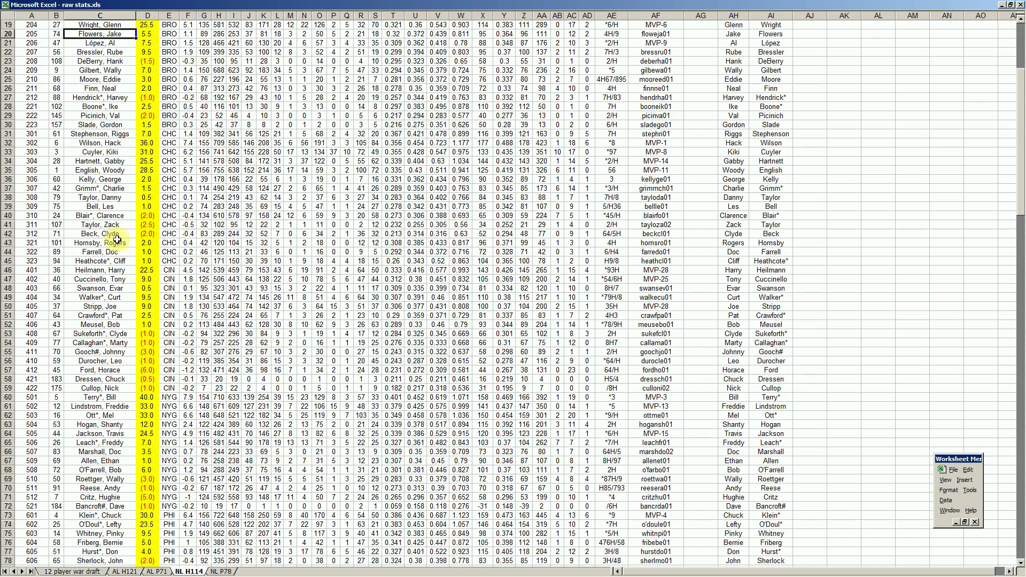
Examine the remaining BRO hitters and the BSN hitters with their draft prices, working back up to row 1
{"action": "key", "text": "Up"}
{"action": "key", "text": "Up"}
{"action": "key", "text": "Up"}
{"action": "key", "text": "Up"}
{"action": "key", "text": "Up"}
{"action": "key", "text": "Up"}
{"action": "key", "text": "Up"}
{"action": "key", "text": "Up"}
{"action": "key", "text": "Up"}
{"action": "key", "text": "Up"}
{"action": "key", "text": "Down"}
{"action": "key", "text": "Down"}
{"action": "key", "text": "Down"}
{"action": "key", "text": "Down"}
{"action": "key", "text": "Up"}
{"action": "key", "text": "Up"}
{"action": "key", "text": "Down"}
{"action": "key", "text": "Up"}
{"action": "key", "text": "Up"}
{"action": "key", "text": "Up"}
{"action": "key", "text": "Up"}
{"action": "key", "text": "Up"}
{"action": "key", "text": "Up"}
{"action": "key", "text": "Up"}
{"action": "key", "text": "Up"}
{"action": "key", "text": "Up"}
{"action": "key", "text": "Up"}
{"action": "key", "text": "Up"}
{"action": "key", "text": "Up"}
{"action": "key", "text": "Up"}
{"action": "key", "text": "Up"}
{"action": "key", "text": "Down"}
{"action": "key", "text": "Down"}
{"action": "key", "text": "Down"}
{"action": "key", "text": "Up"}
{"action": "key", "text": "Up"}
{"action": "key", "text": "Up"}
Review the hitters and draft prices from the BSN rows down through BRO and CHC to row 42
{"action": "key", "text": "Down"}
{"action": "key", "text": "Down"}
{"action": "key", "text": "Down"}
{"action": "key", "text": "Down"}
{"action": "key", "text": "Down"}
{"action": "key", "text": "Down"}
{"action": "key", "text": "Down"}
{"action": "key", "text": "Down"}
{"action": "key", "text": "Down"}
{"action": "key", "text": "Down"}
{"action": "key", "text": "Down"}
{"action": "key", "text": "Down"}
{"action": "key", "text": "Down"}
{"action": "key", "text": "Down"}
{"action": "key", "text": "Down"}
{"action": "key", "text": "Down"}
{"action": "key", "text": "Down"}
{"action": "key", "text": "Down"}
{"action": "key", "text": "Down"}
{"action": "key", "text": "Down"}
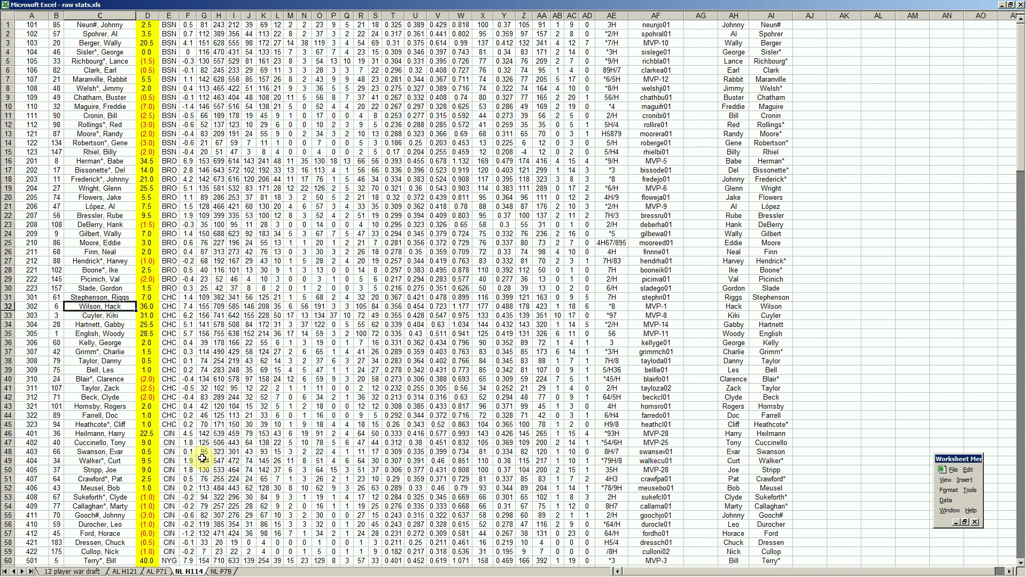
{"action": "key", "text": "Down"}
{"action": "key", "text": "Down"}
{"action": "key", "text": "Down"}
{"action": "key", "text": "Down"}
{"action": "key", "text": "Down"}
{"action": "key", "text": "Down"}
{"action": "key", "text": "Down"}
{"action": "key", "text": "Down"}
{"action": "key", "text": "Down"}
{"action": "key", "text": "Down"}
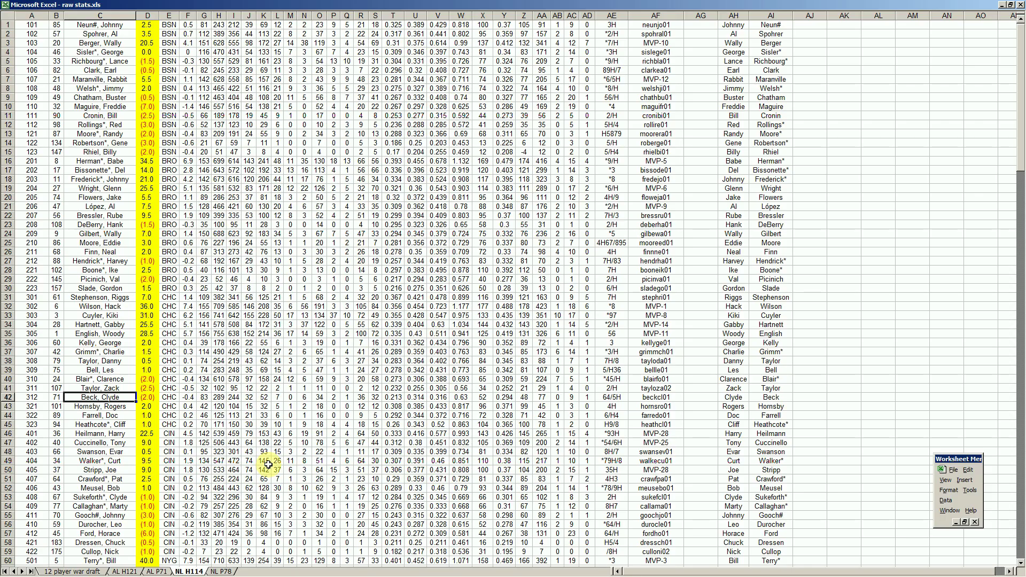